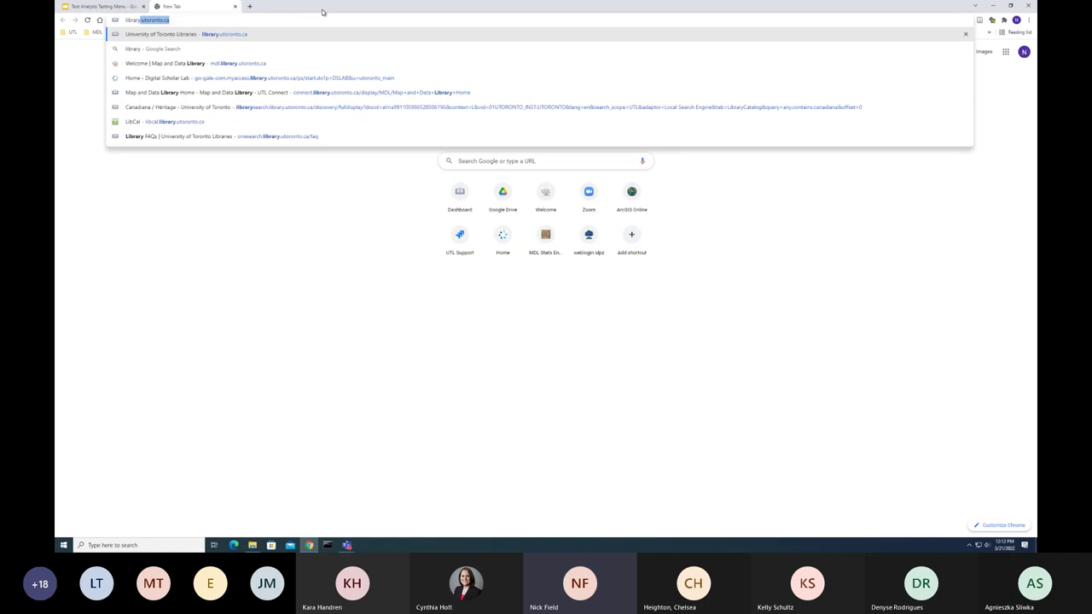
Search University of Toronto LibrarySearch for 'digital scholar lab'
key(Return)
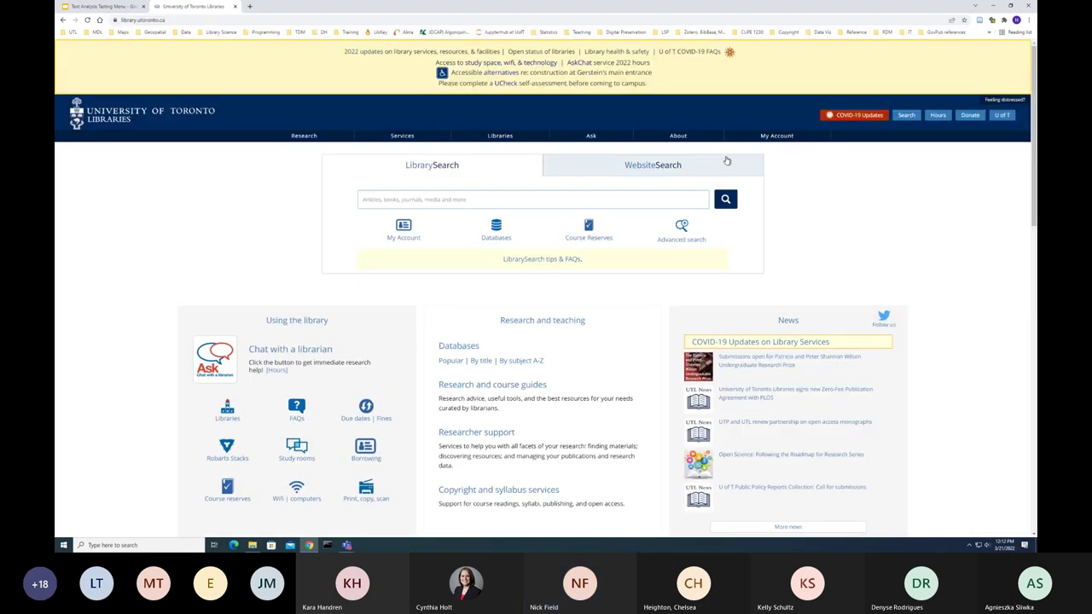
click(509, 198)
text(tigital scholaer)
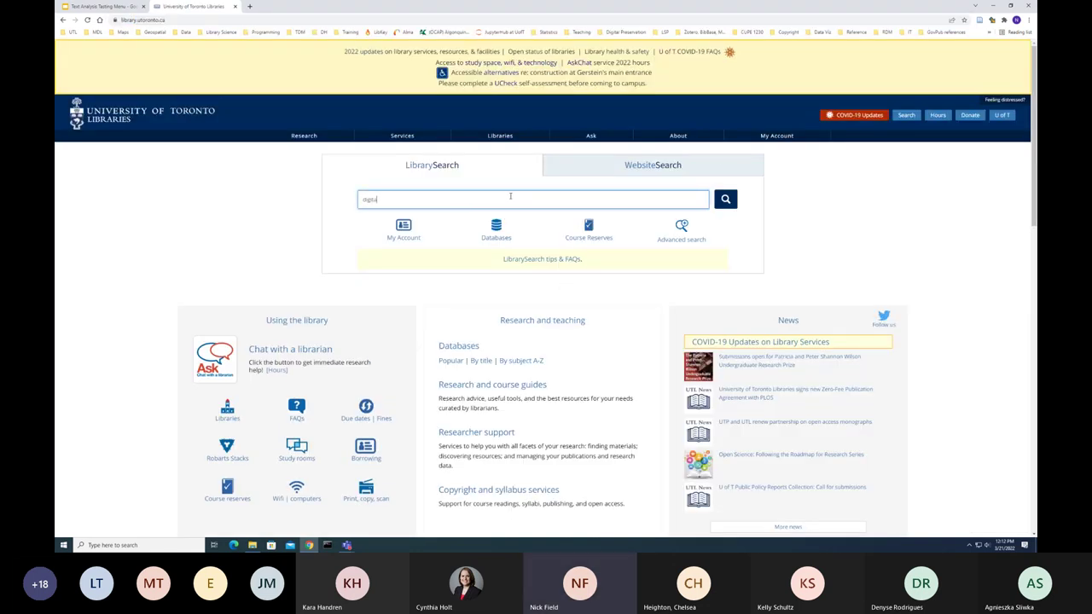
key(BackSpace)
key(BackSpace)
key(BackSpace)
text(r lab)
key(Return)
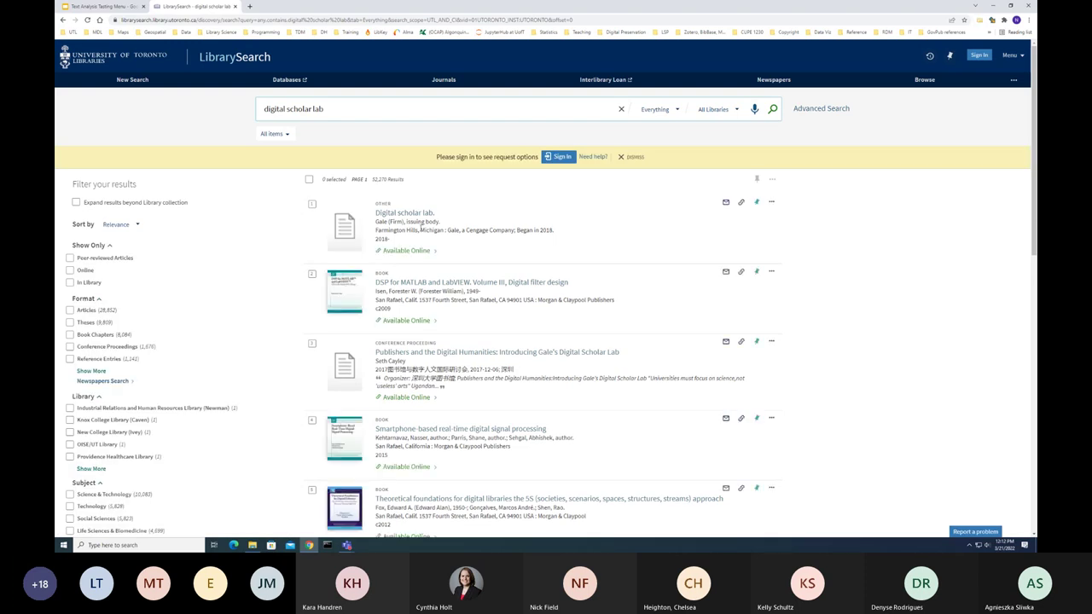
Open the Digital scholar lab record's Electronic Resource link and close the catalogue tab
click(405, 212)
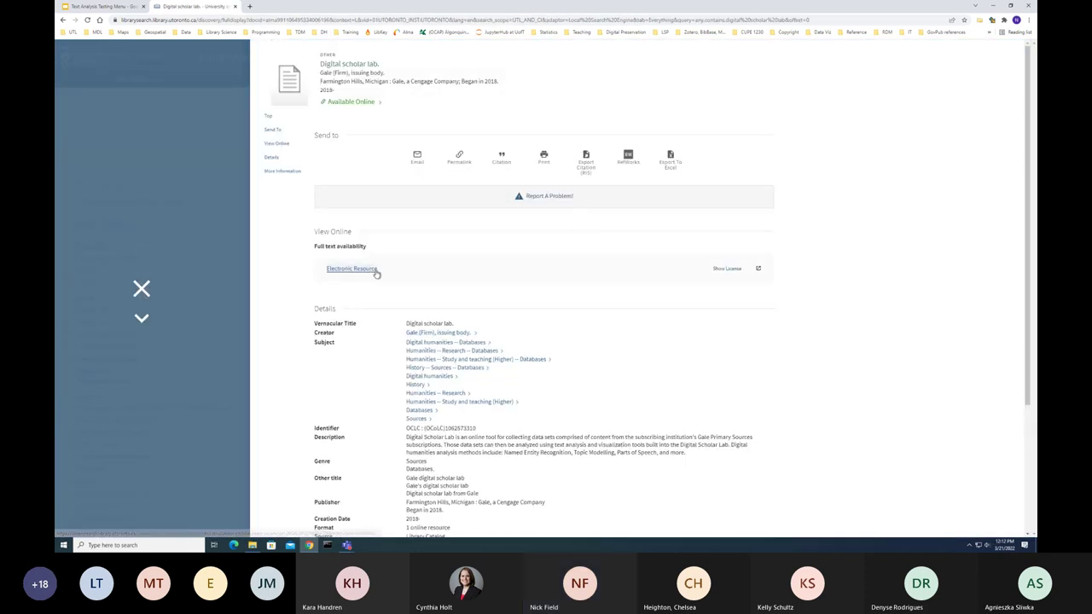
click(372, 272)
middle_click(173, 8)
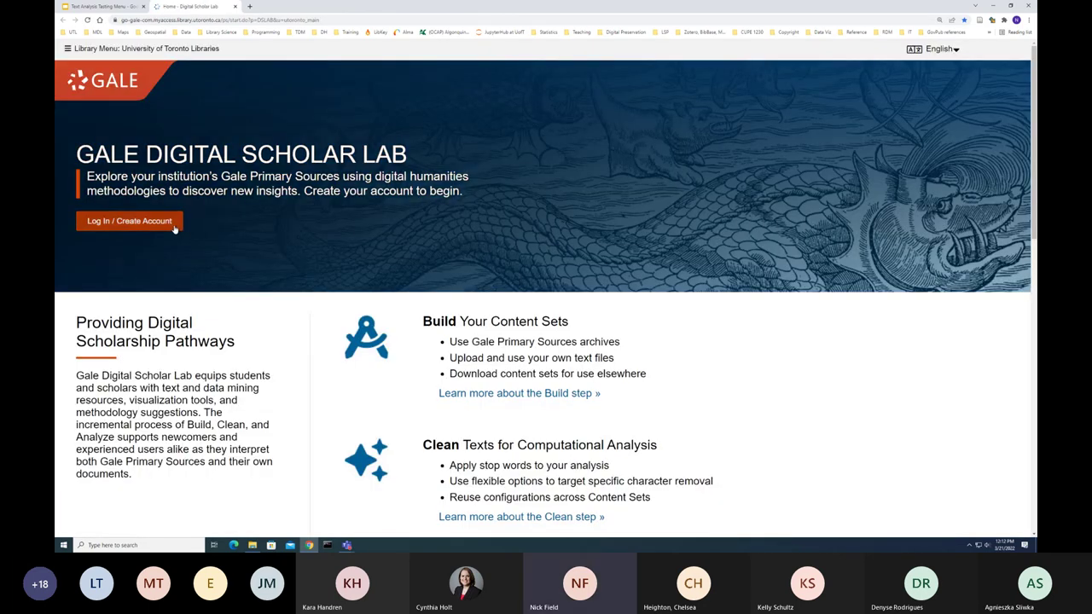
Log in to the lab with Sign in with Google, choosing the user's Google account
click(173, 228)
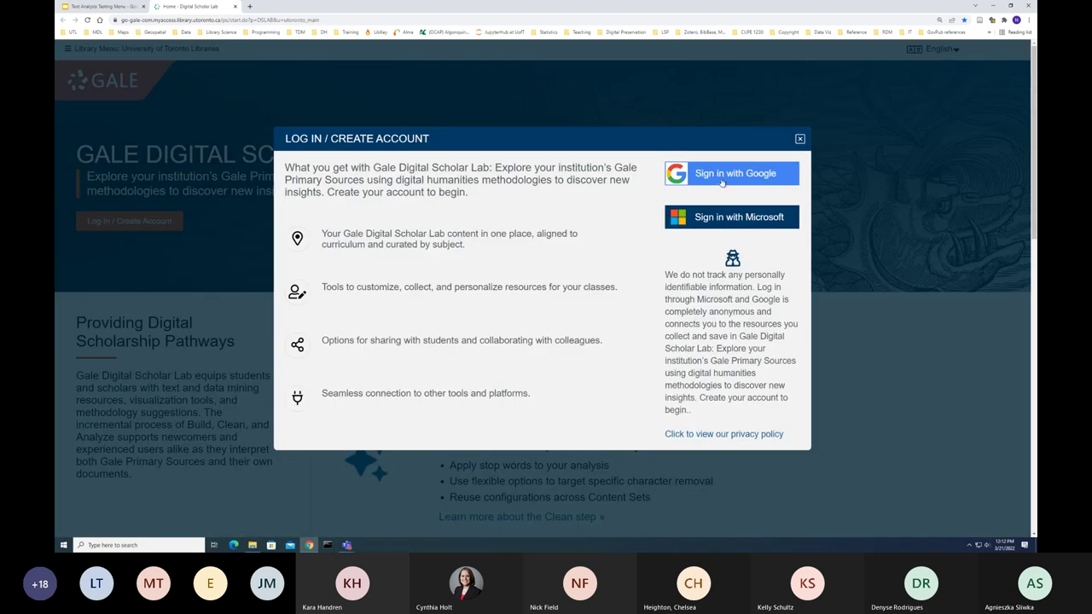
click(722, 182)
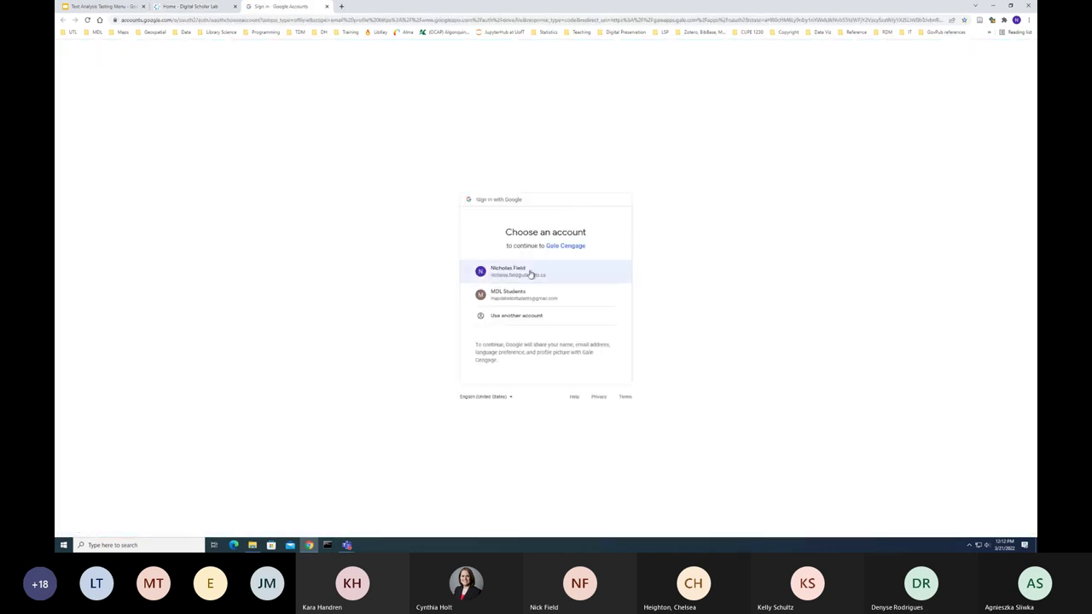
click(532, 272)
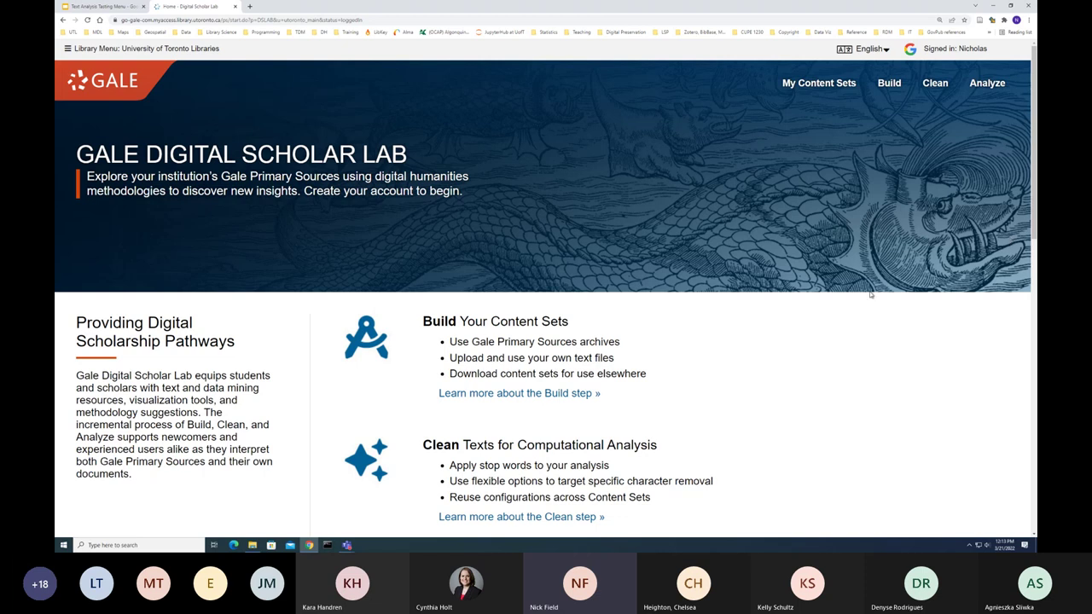
Review the 'See the available archives' listing, then switch to the Build page
scroll(756, 298, down, 8)
scroll(624, 365, down, 1)
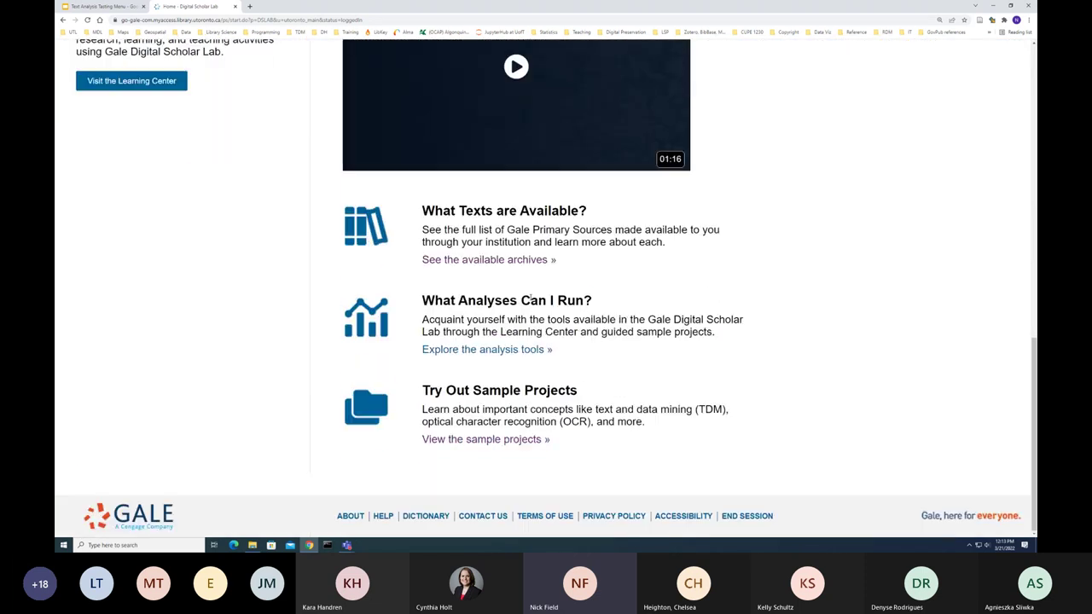
click(468, 261)
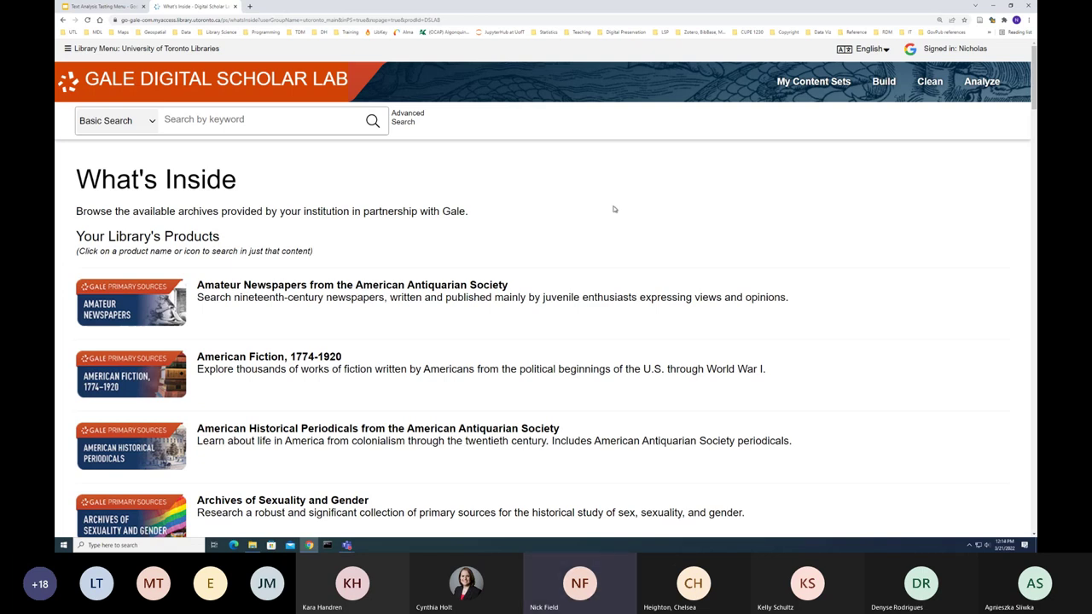
click(892, 85)
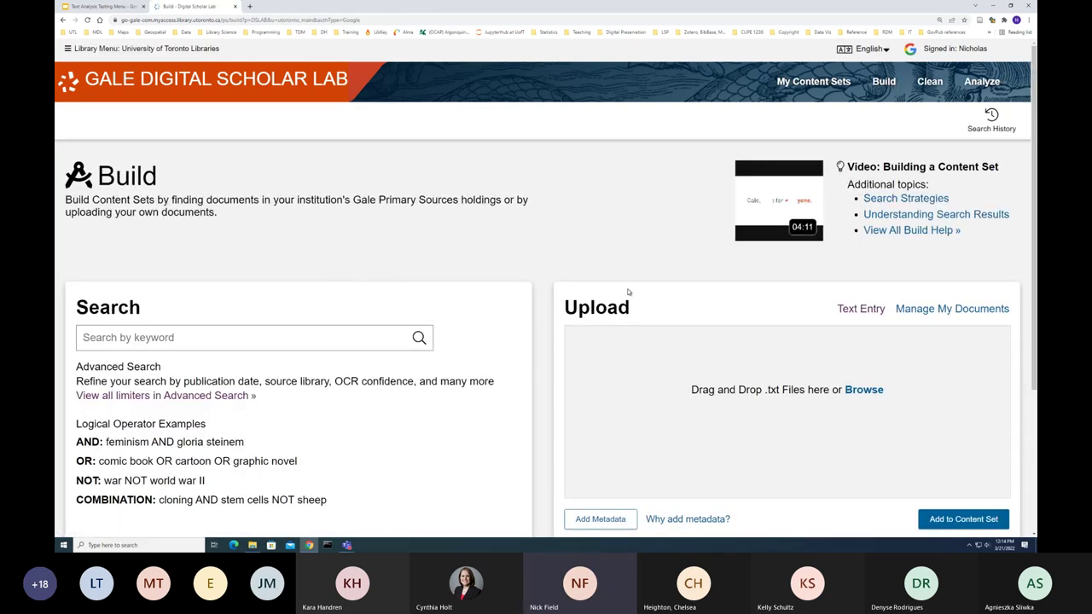
Open Advanced Search with all limiters and enter the search term 'tea'
scroll(524, 340, down, 3)
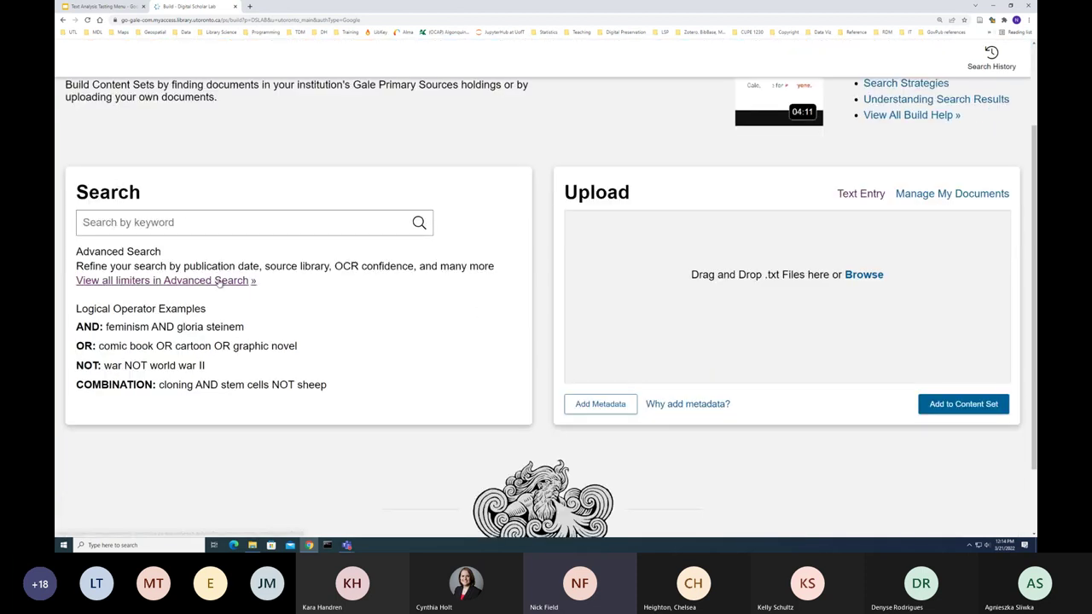
click(219, 283)
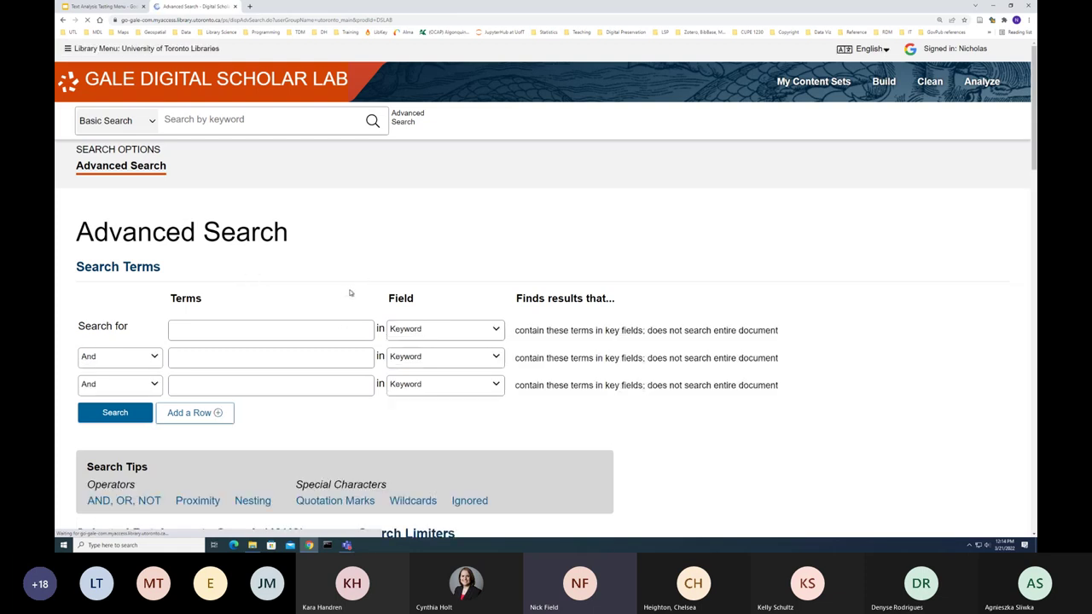
click(256, 330)
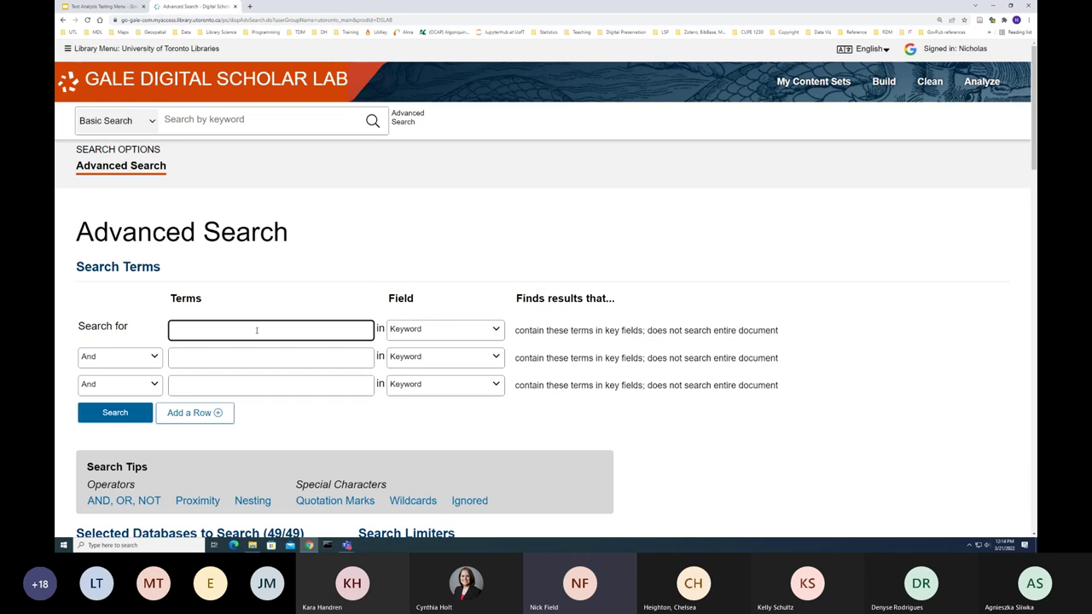
text(tea)
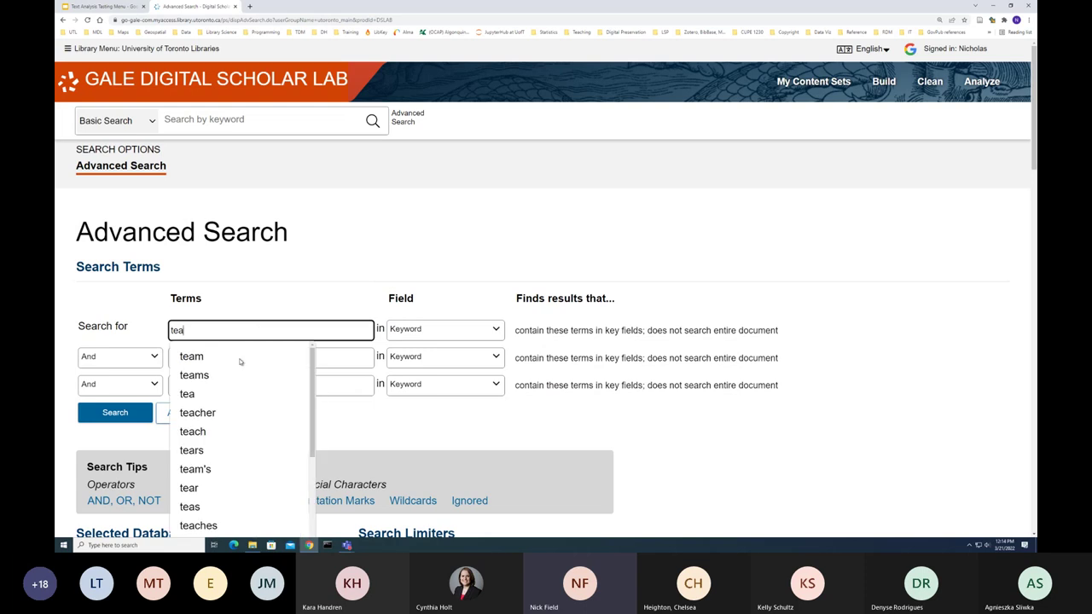
Limit the publication year to between 1700 and 1750
click(410, 426)
scroll(462, 333, down, 2)
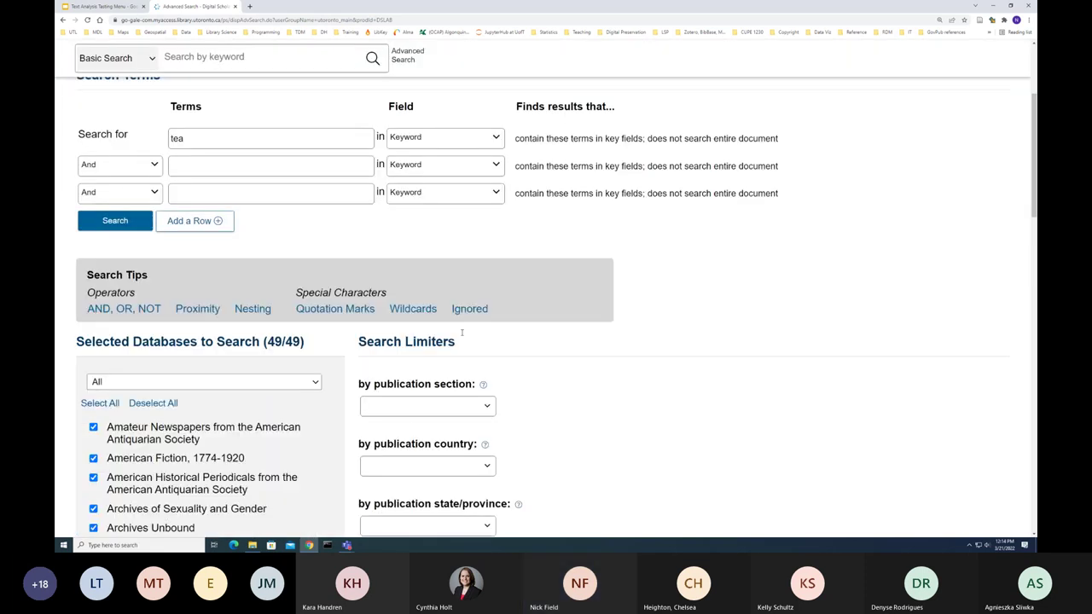
scroll(462, 333, down, 3)
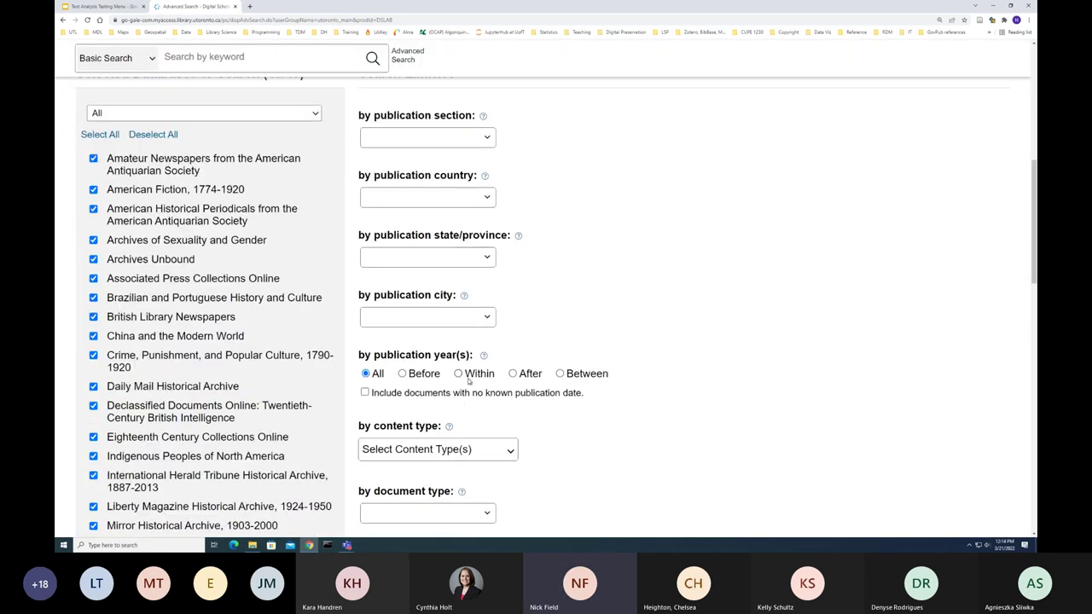
click(468, 382)
scroll(460, 358, down, 2)
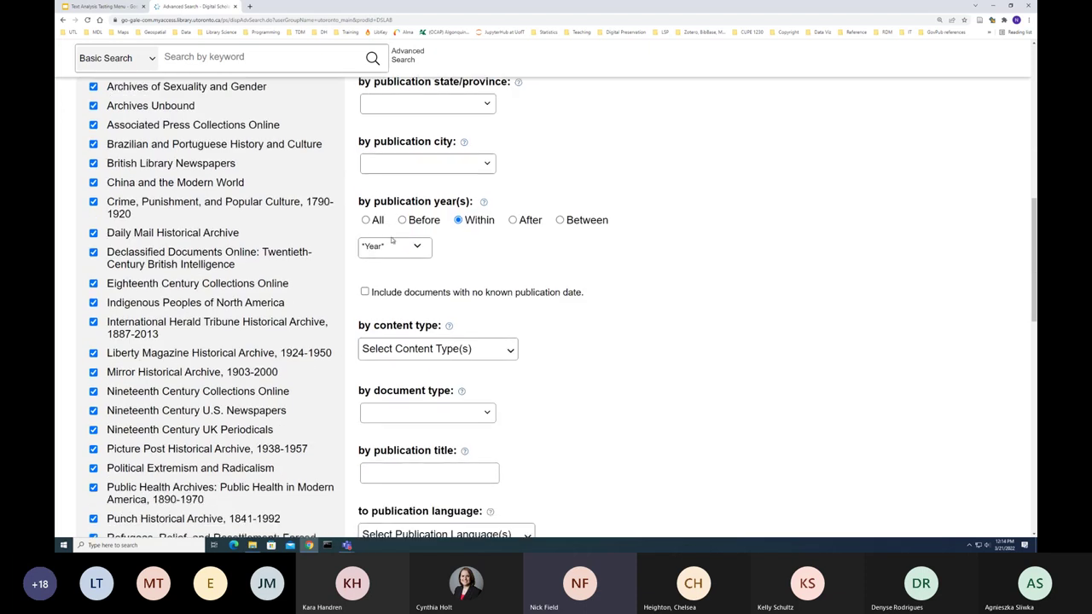
click(560, 221)
click(408, 246)
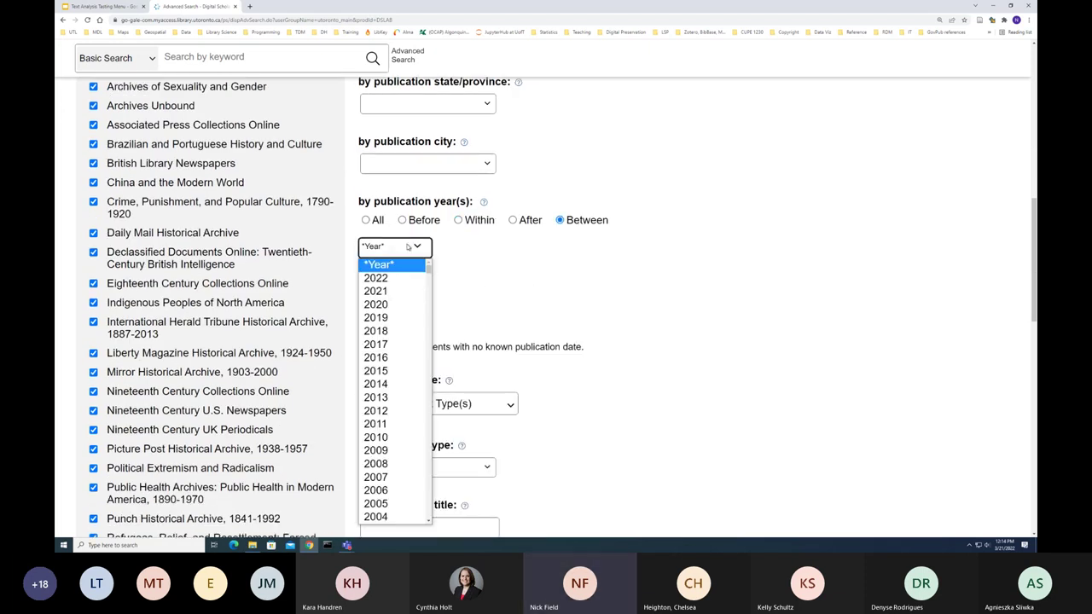
key(Page_Down)
key(End)
key(Return)
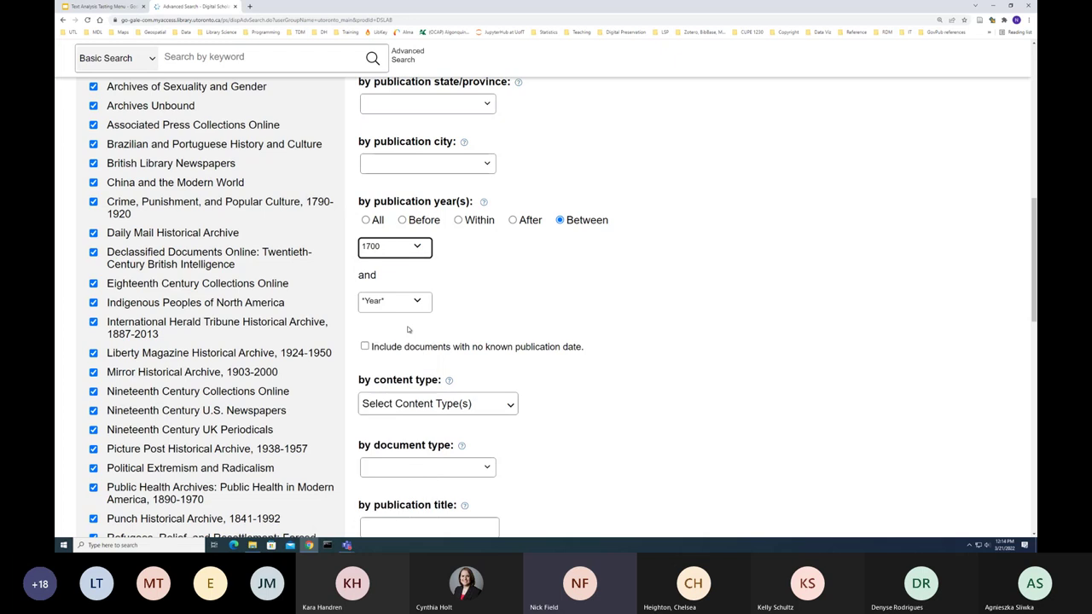
click(394, 304)
text(1750)
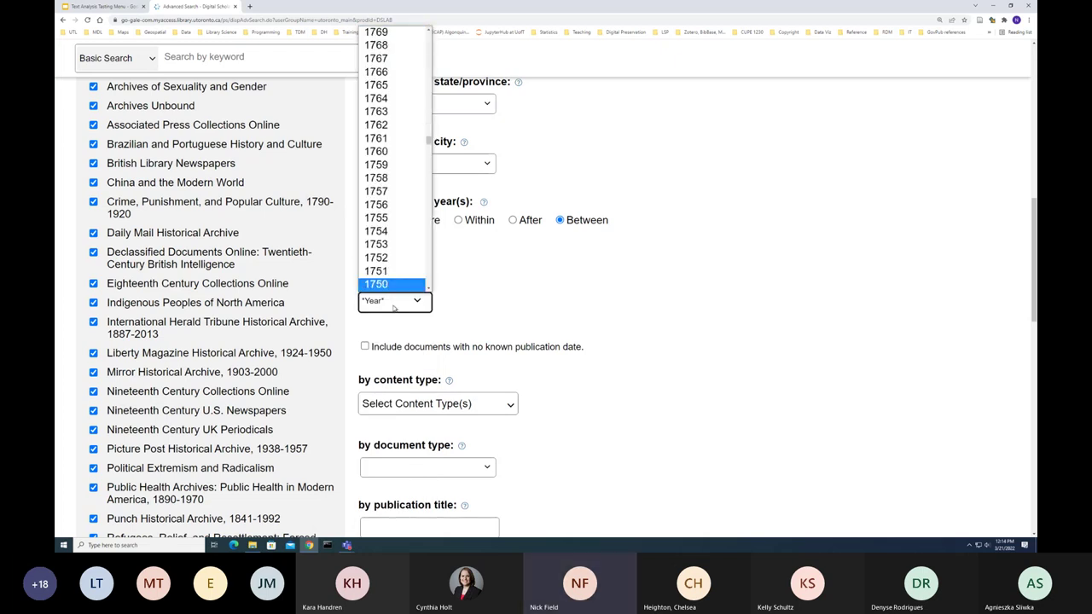
key(Return)
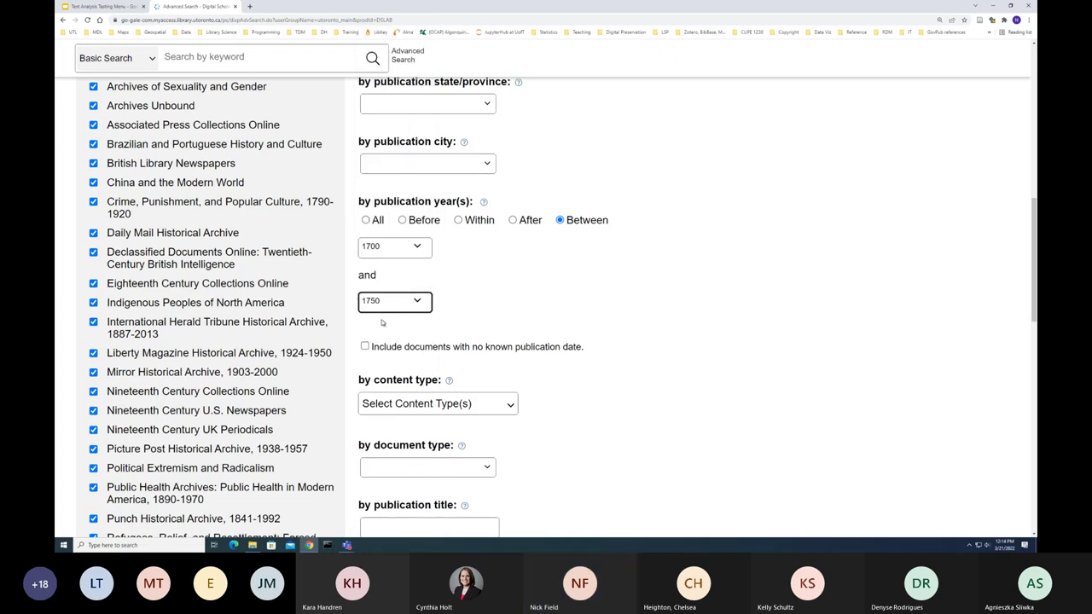
Restrict the publication language to English and run the tea search
scroll(430, 335, down, 3)
click(445, 407)
scroll(449, 439, down, 5)
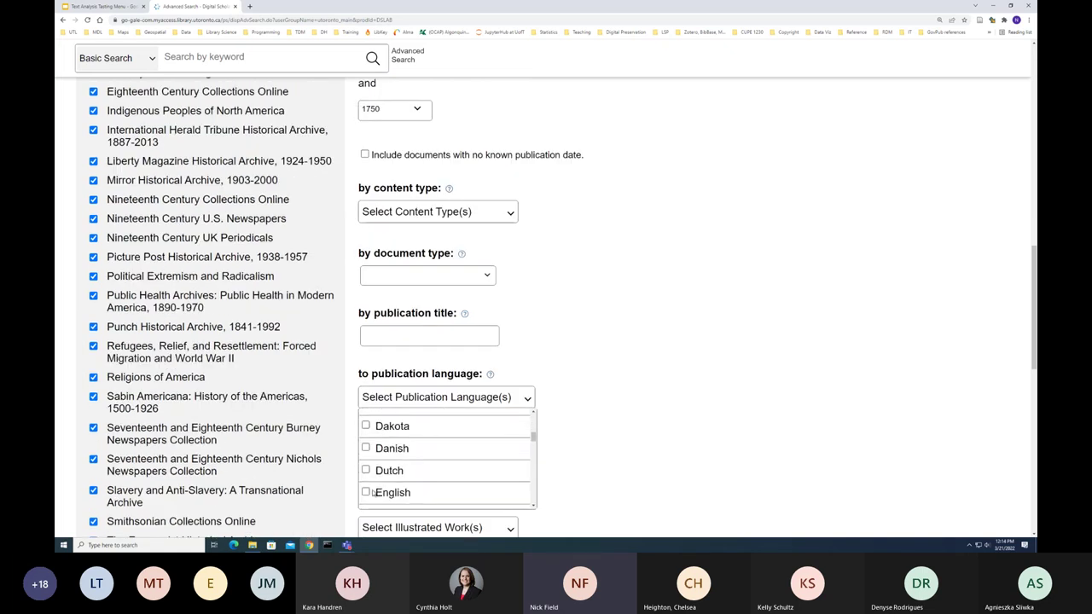
click(370, 492)
click(623, 426)
scroll(614, 424, down, 6)
scroll(611, 423, down, 3)
scroll(434, 366, up, 4)
click(384, 270)
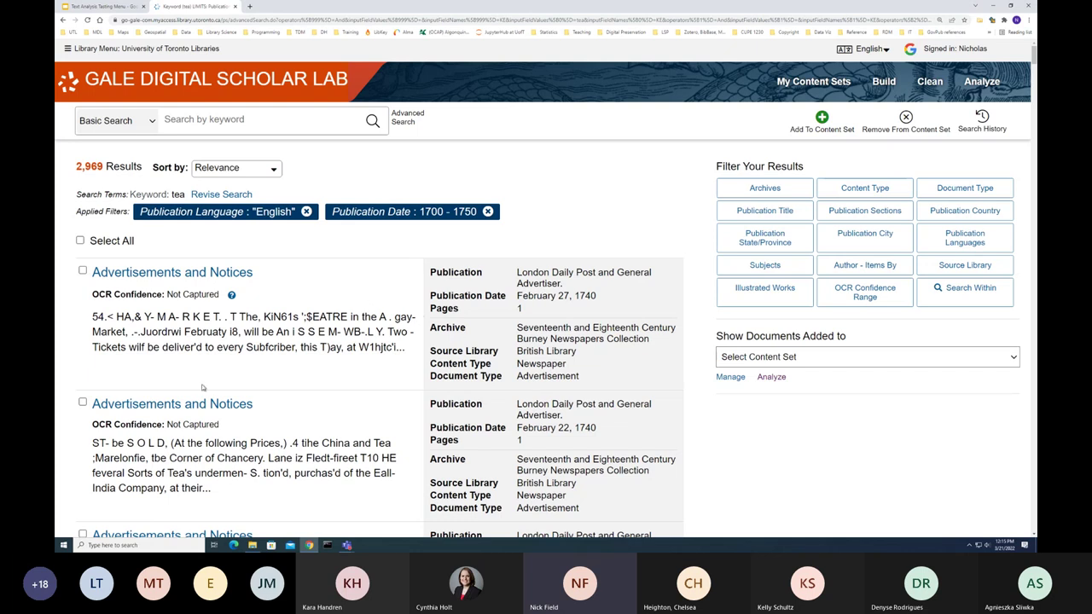
Tick the checkboxes of the first three advertisement results
scroll(255, 473, down, 1)
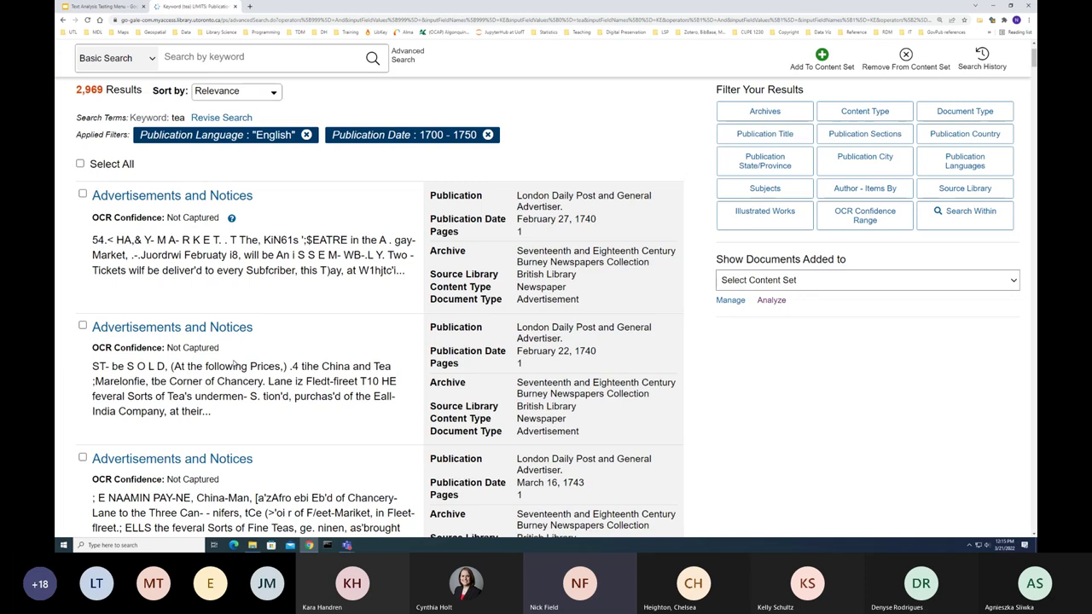
scroll(235, 365, down, 1)
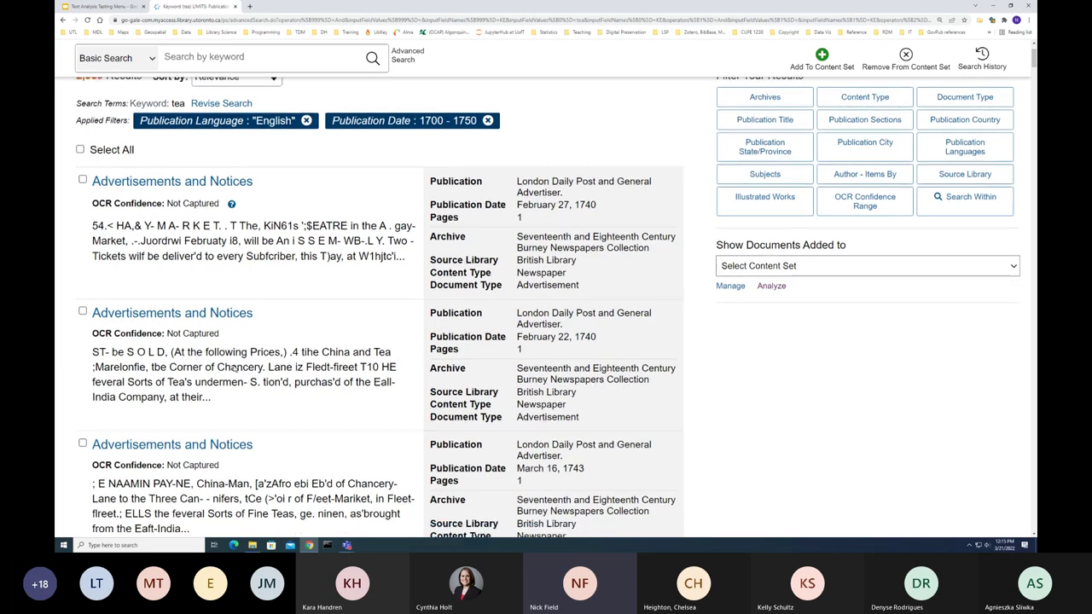
scroll(235, 367, up, 2)
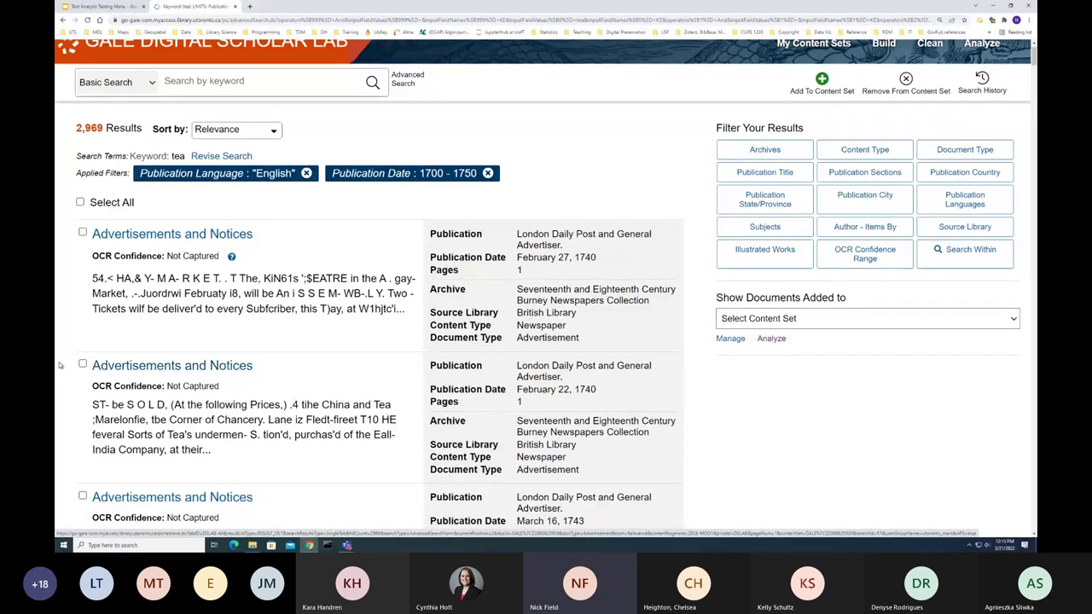
click(83, 232)
click(83, 363)
click(83, 493)
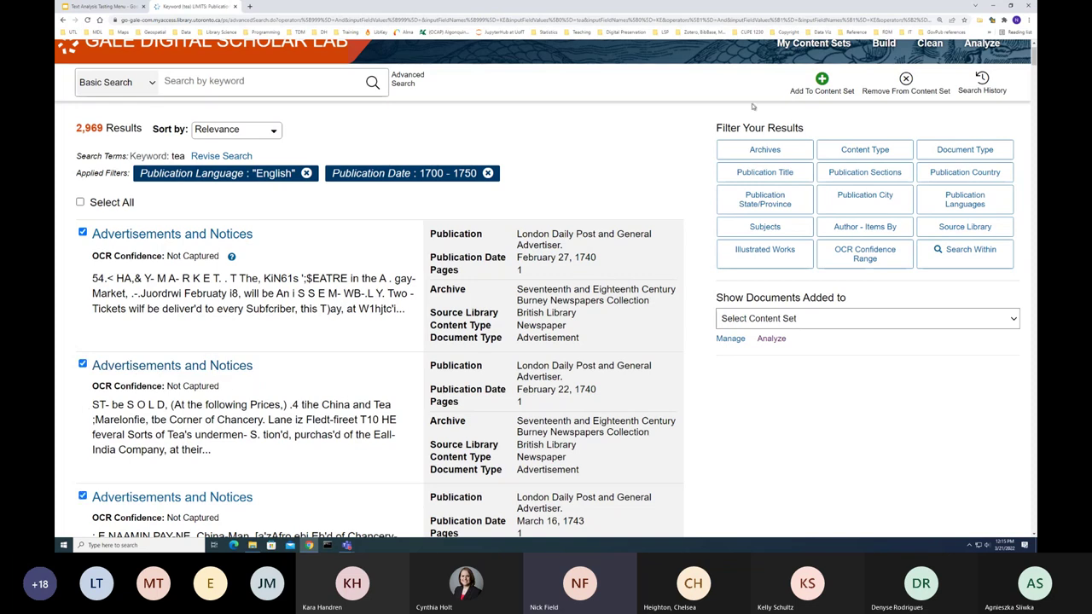
Close the Add To Content Set list without adding and scroll to 'The Case of the dealers in tea'
click(827, 85)
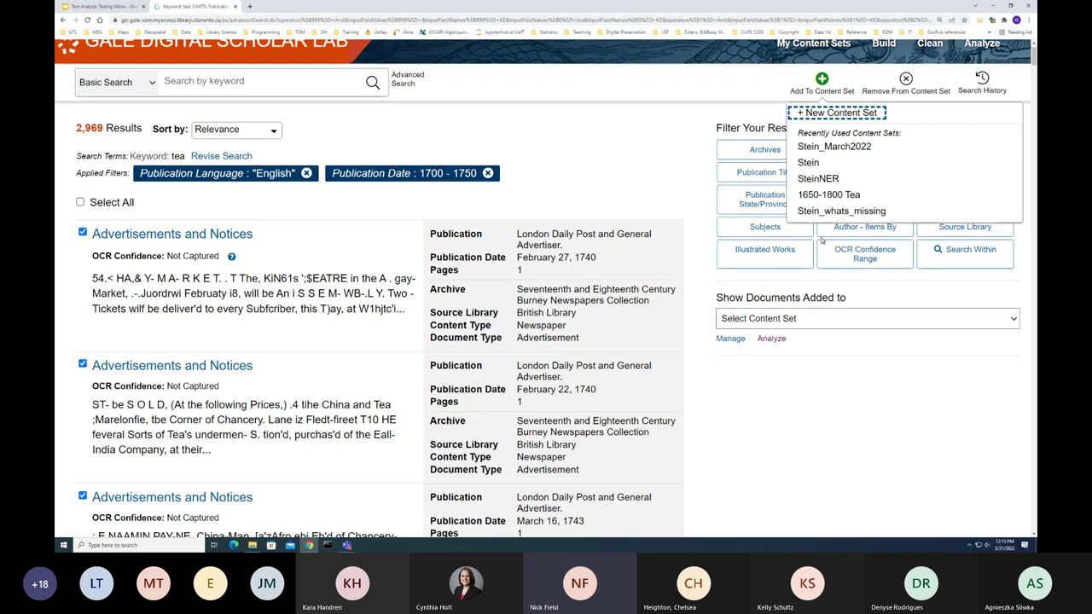
click(671, 126)
scroll(671, 127, down, 4)
scroll(168, 340, down, 8)
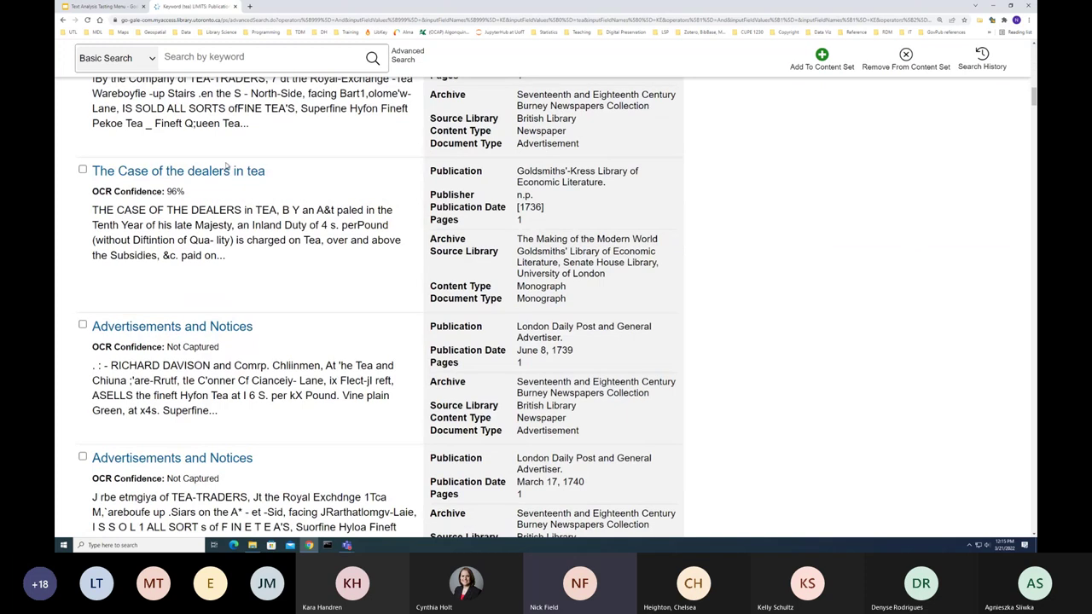
Open 'The Case of the dealers in tea' and pan its page image
click(264, 176)
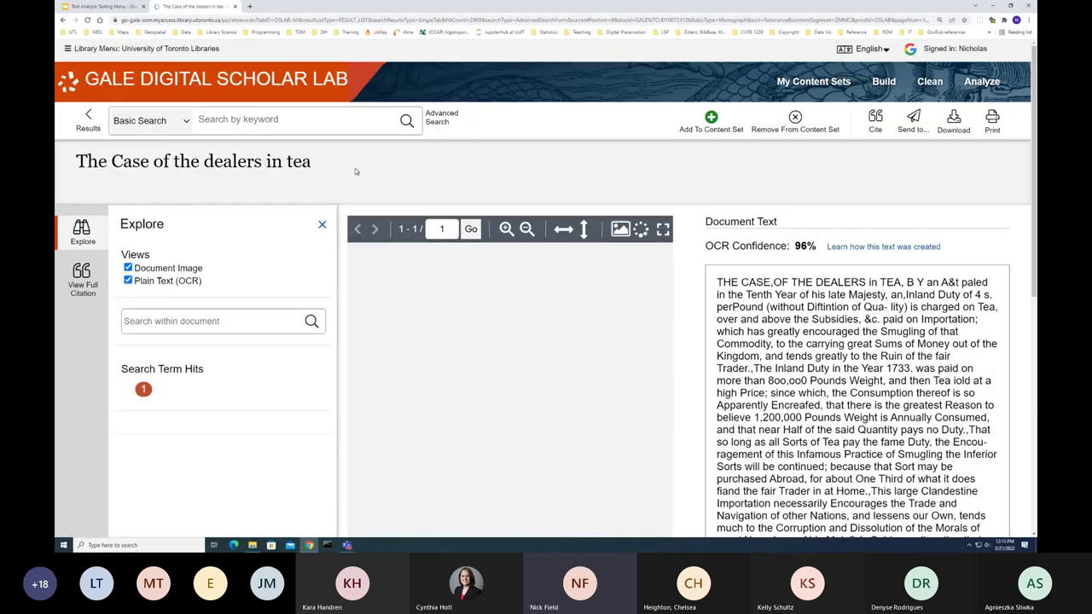
scroll(348, 210, down, 3)
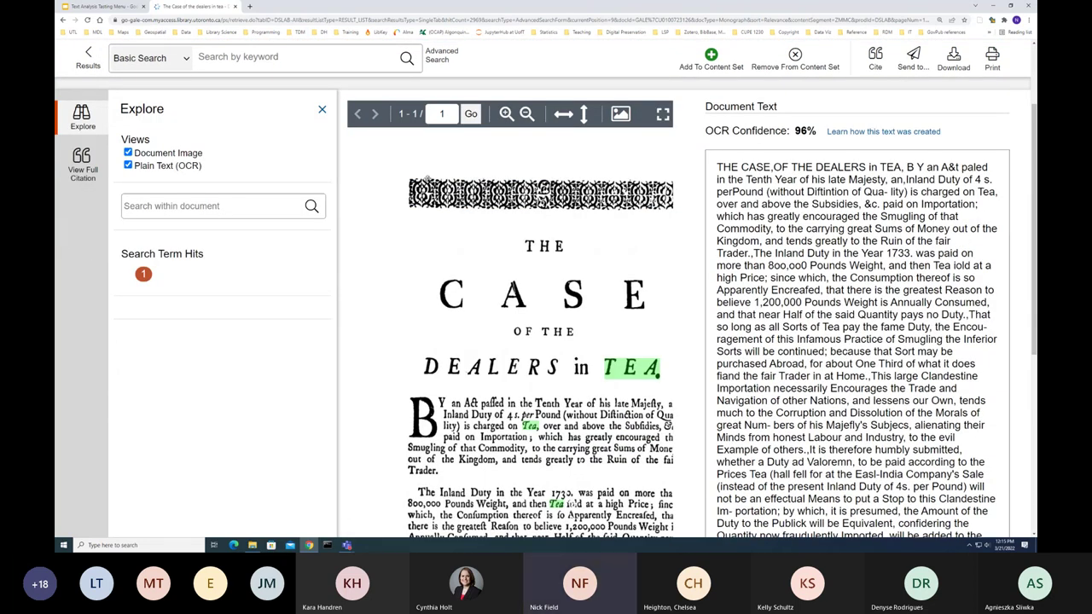
drag(571, 425, 565, 350)
scroll(565, 351, down, 2)
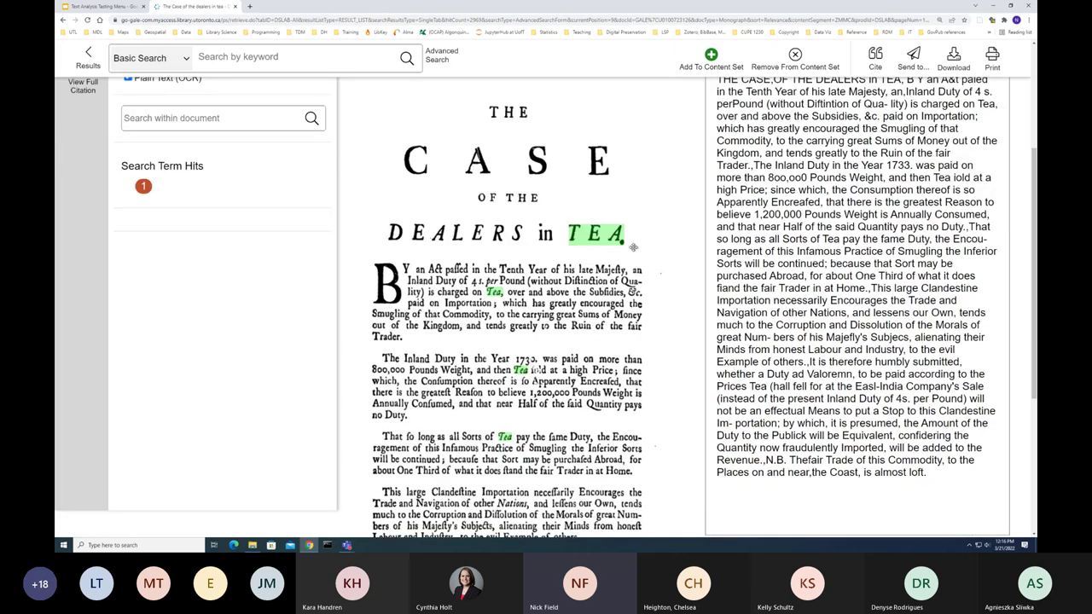
scroll(611, 305, up, 5)
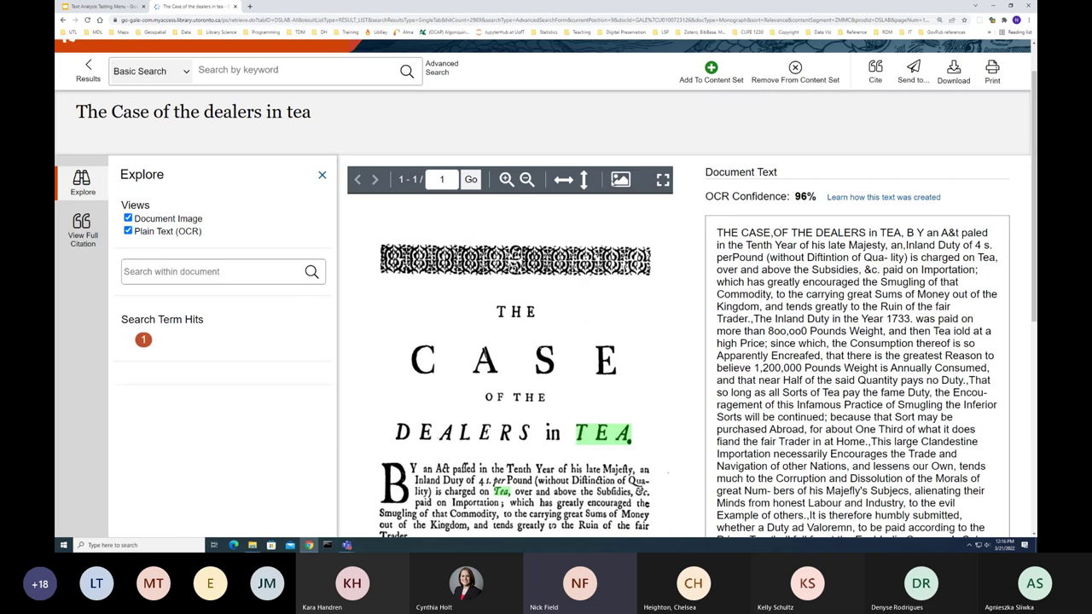
Show the image contrast and brightness sliders and compare the page with its 96% OCR text
click(620, 180)
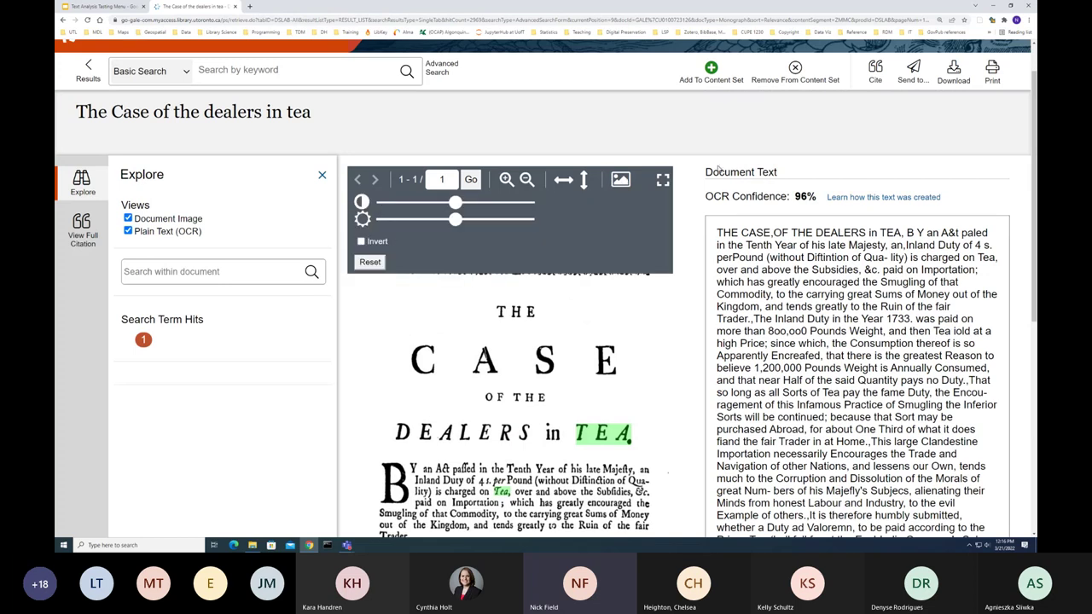
scroll(728, 175, up, 1)
scroll(708, 179, down, 2)
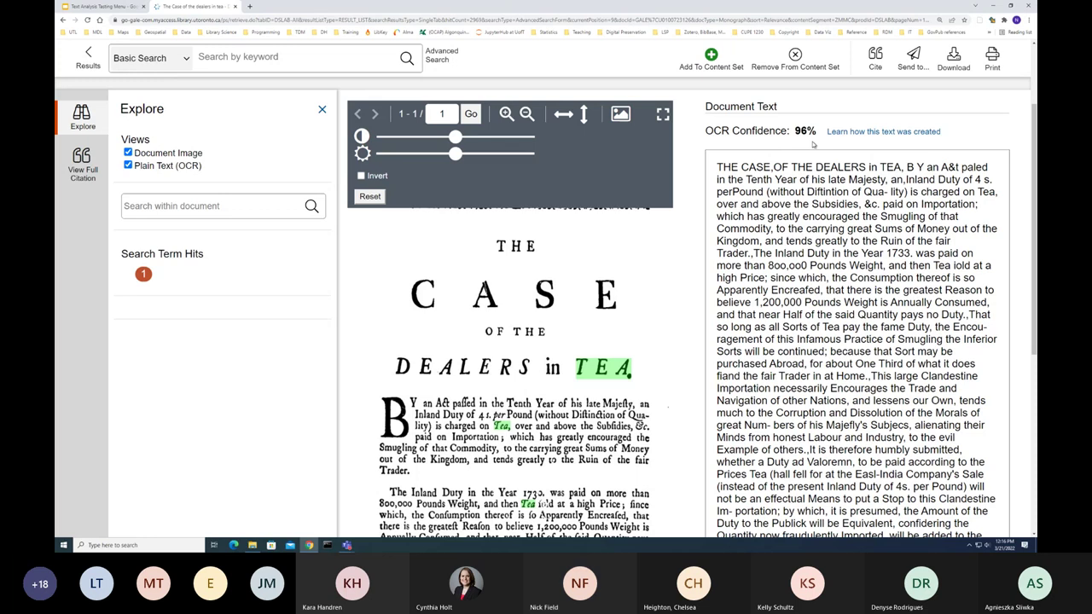
scroll(793, 134, up, 3)
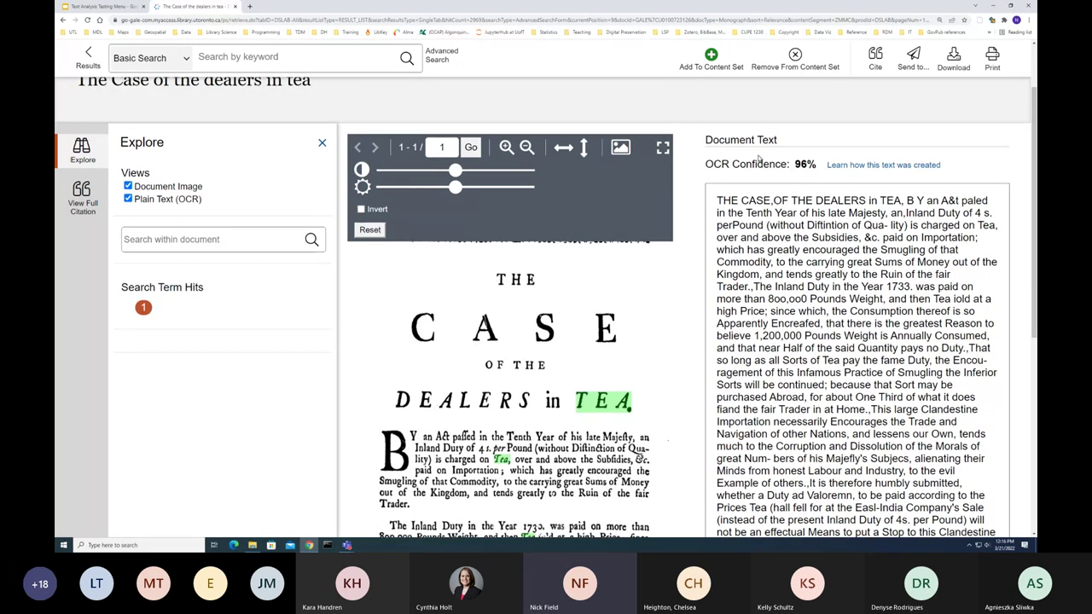
click(698, 130)
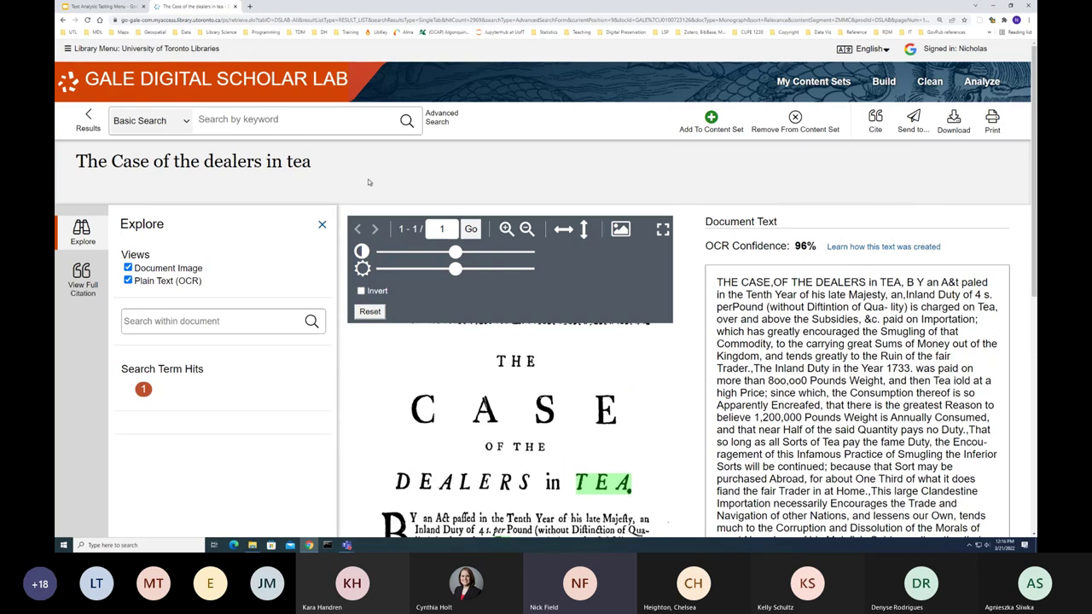
On the Build page, upload book_of_tea.txt by dragging it in from File Explorer
click(884, 82)
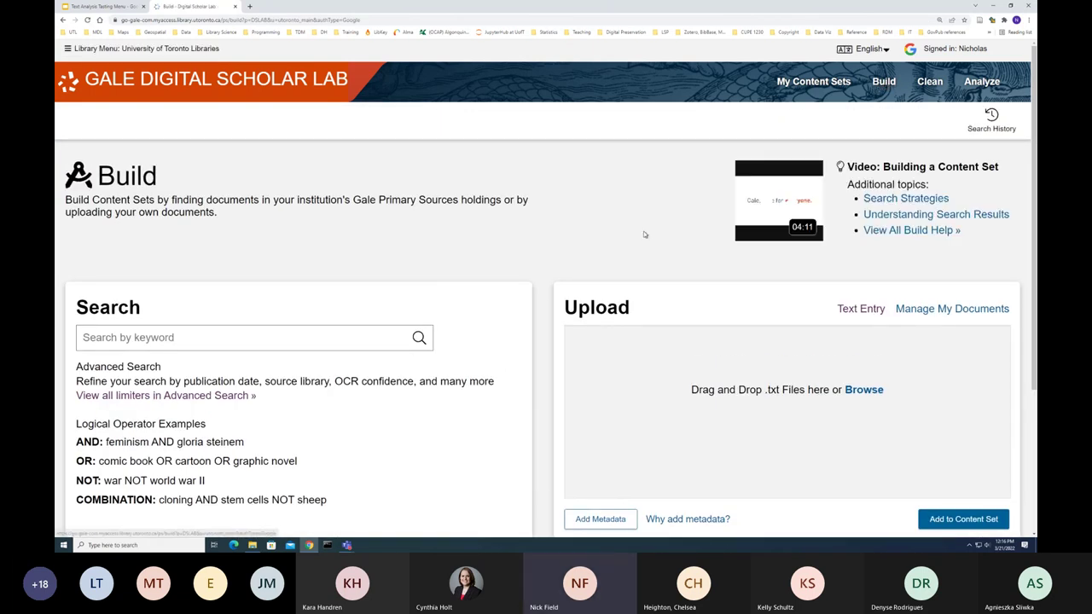
scroll(645, 234, down, 2)
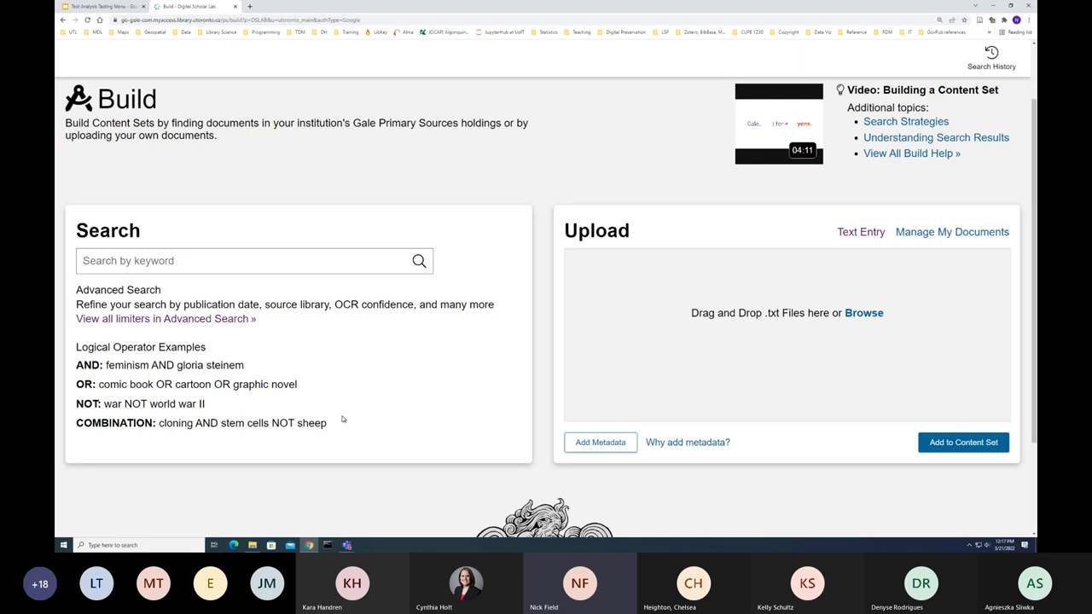
key(alt+Tab)
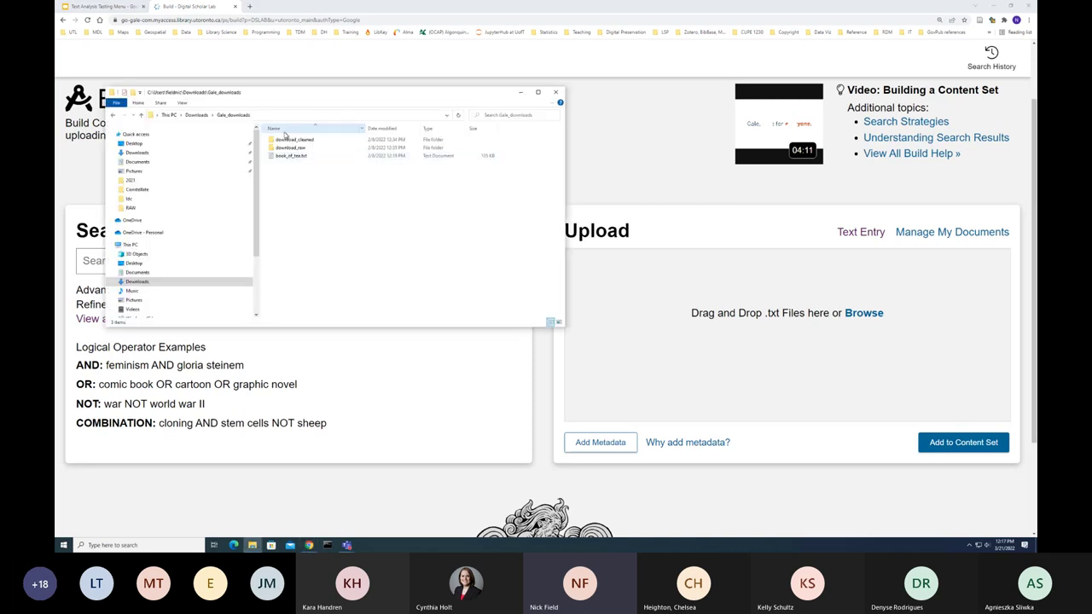
click(293, 159)
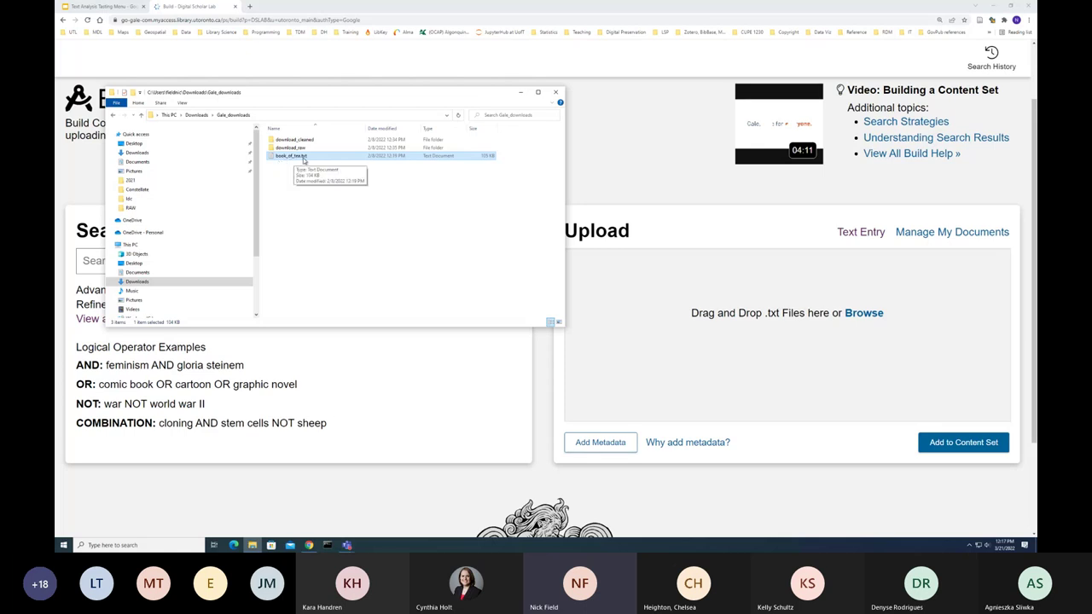
drag(321, 161, 785, 330)
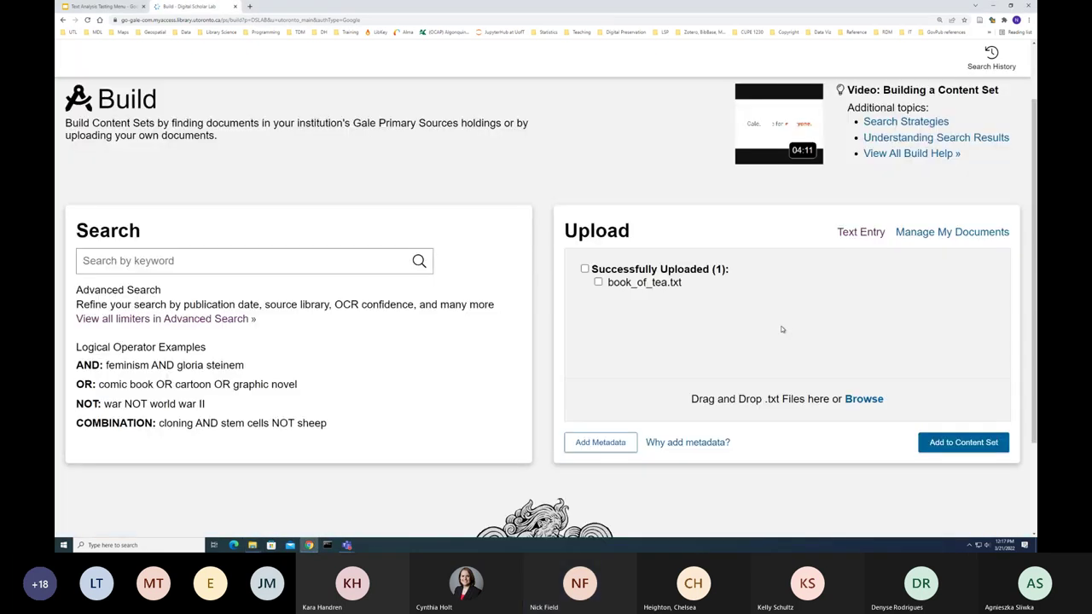
Add book_of_tea.txt to the 1650-1800 Tea content set and close the confirmation
click(585, 270)
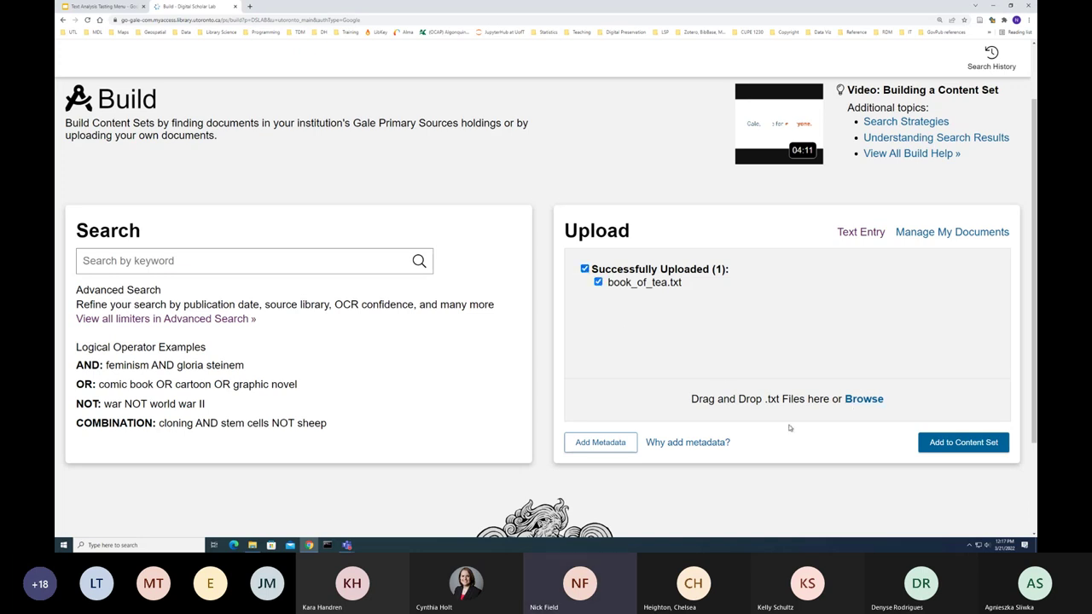
click(948, 442)
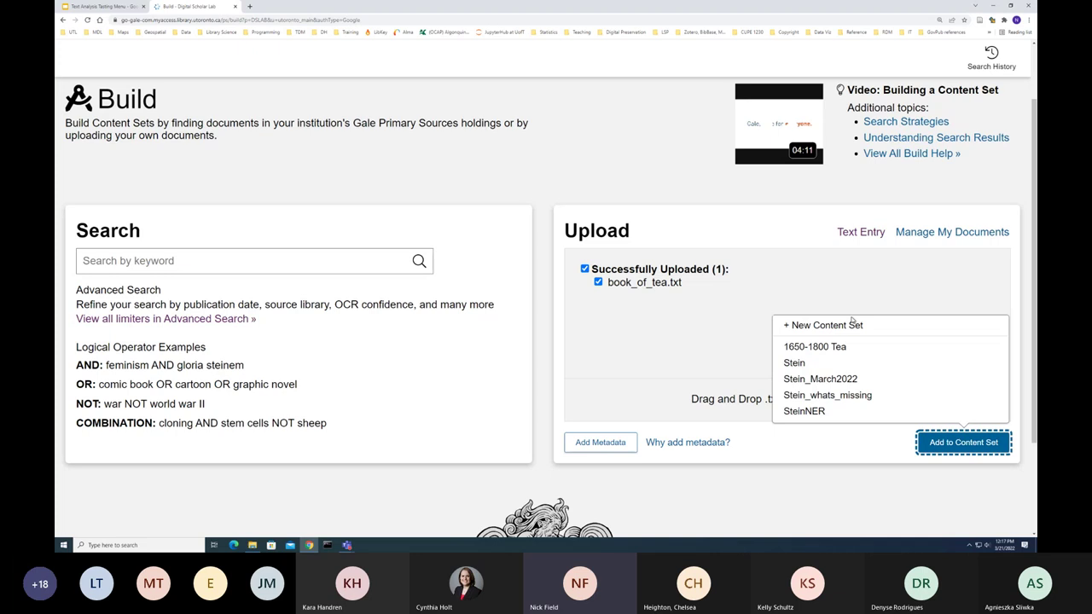
click(810, 348)
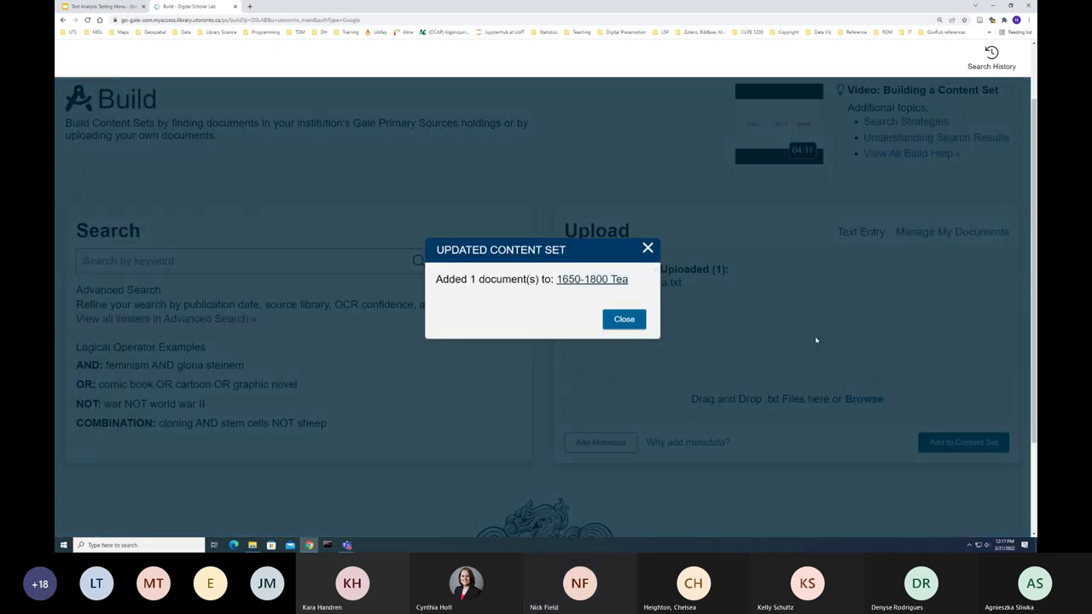
click(613, 321)
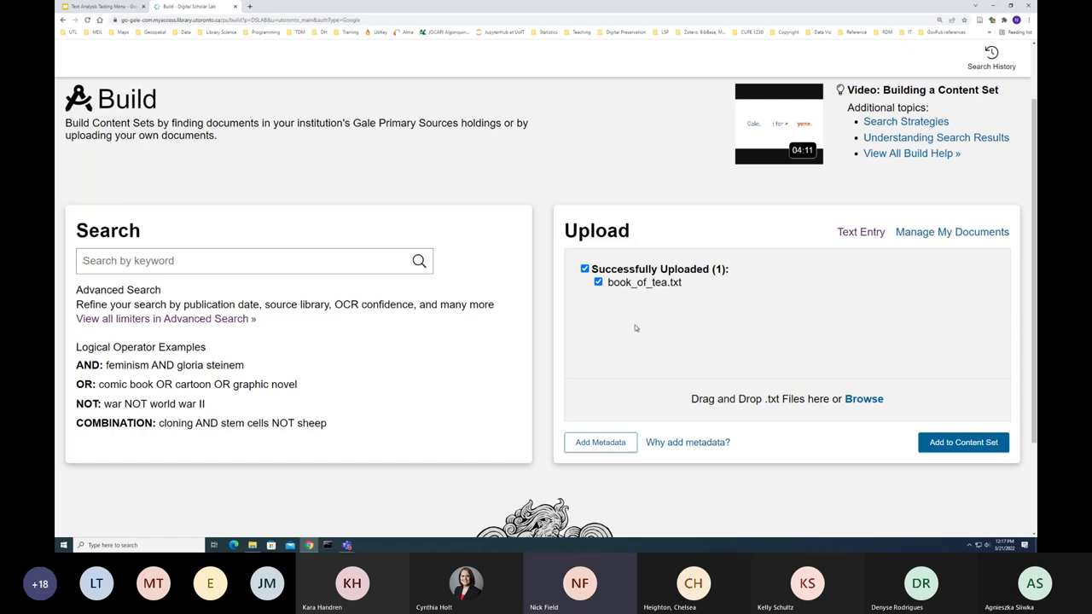
click(610, 445)
Switch to the Clean page showing the Default Cleaning Configuration
scroll(810, 347, down, 1)
scroll(810, 347, up, 2)
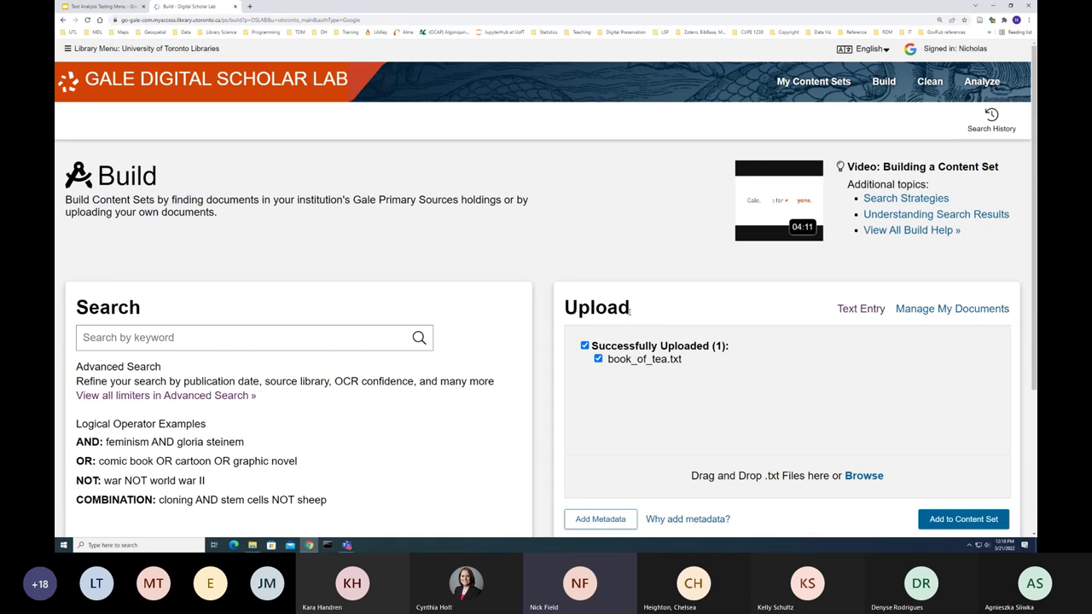
click(930, 83)
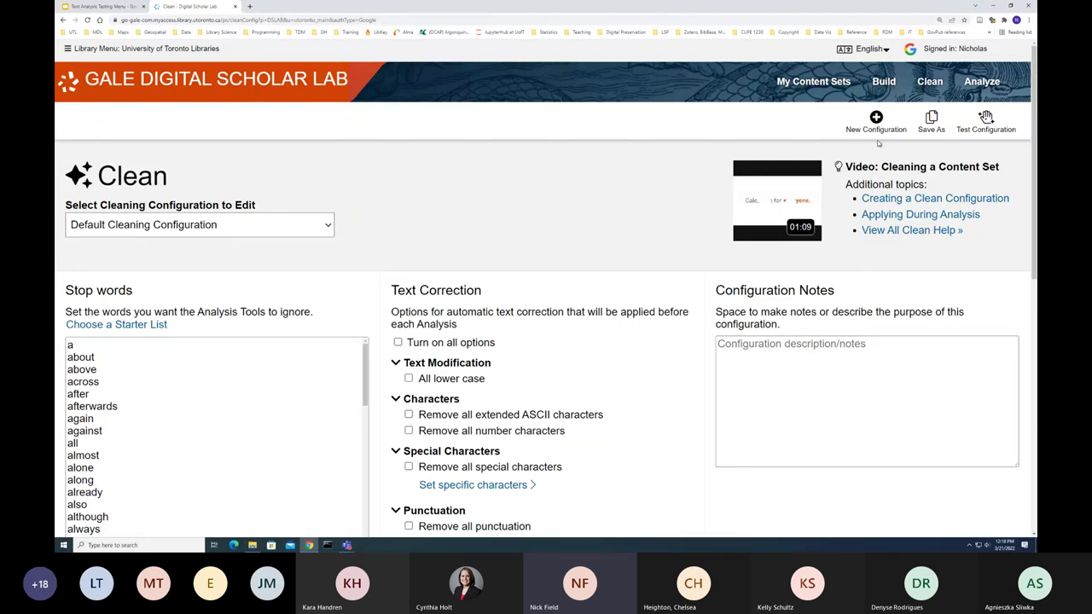
click(277, 223)
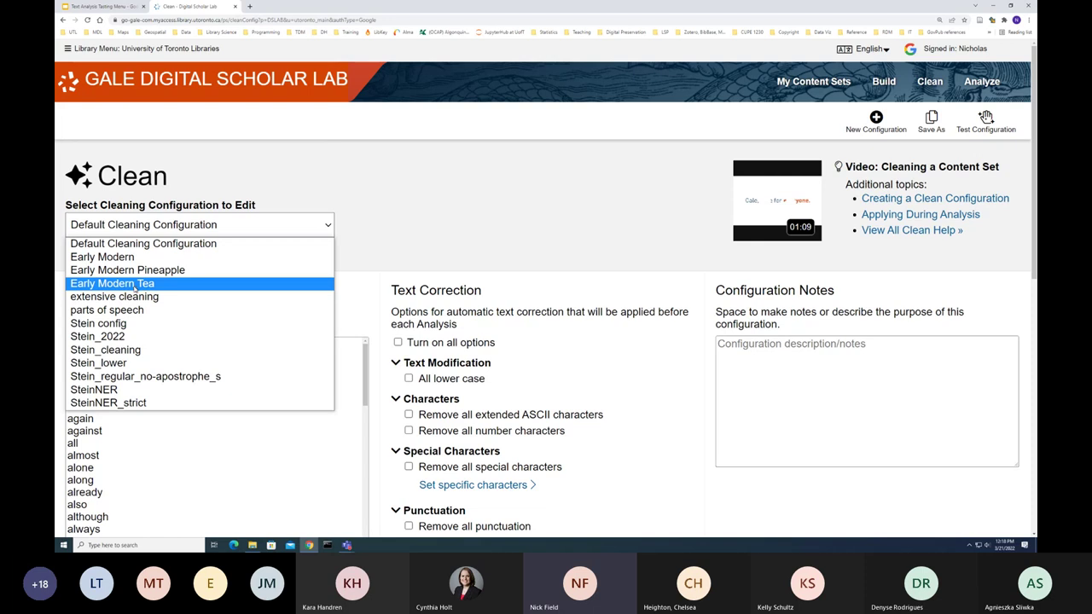
click(134, 284)
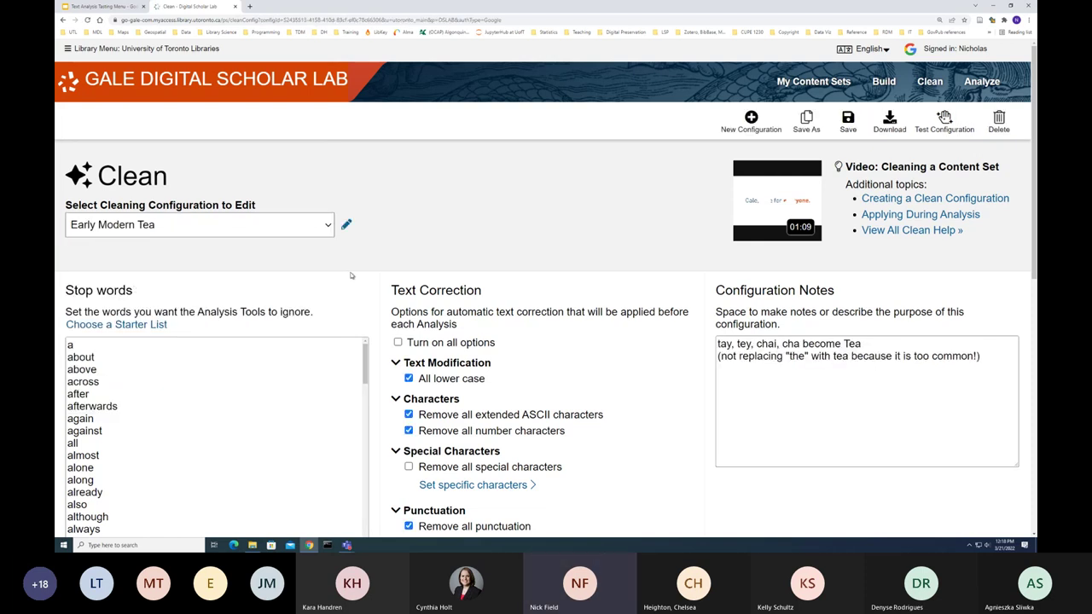
scroll(351, 275, down, 1)
scroll(352, 273, down, 2)
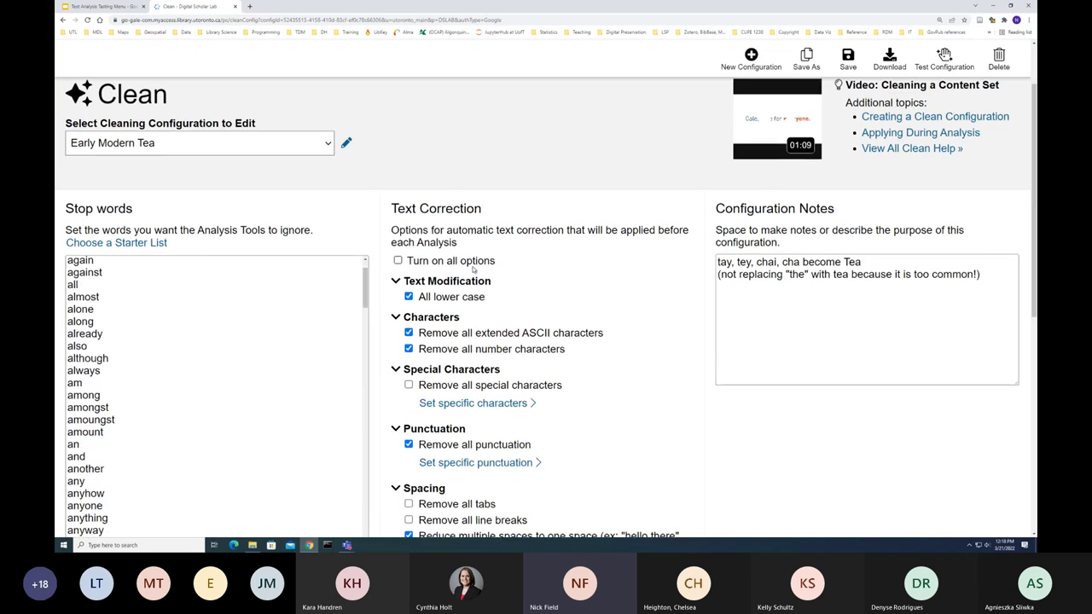
scroll(478, 264, down, 1)
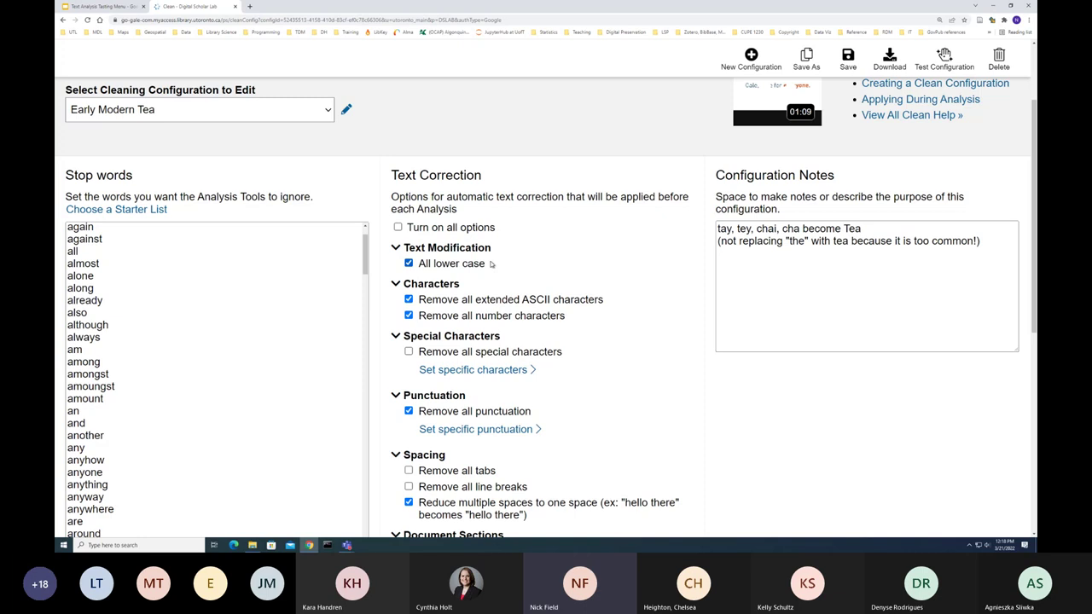
scroll(491, 265, down, 4)
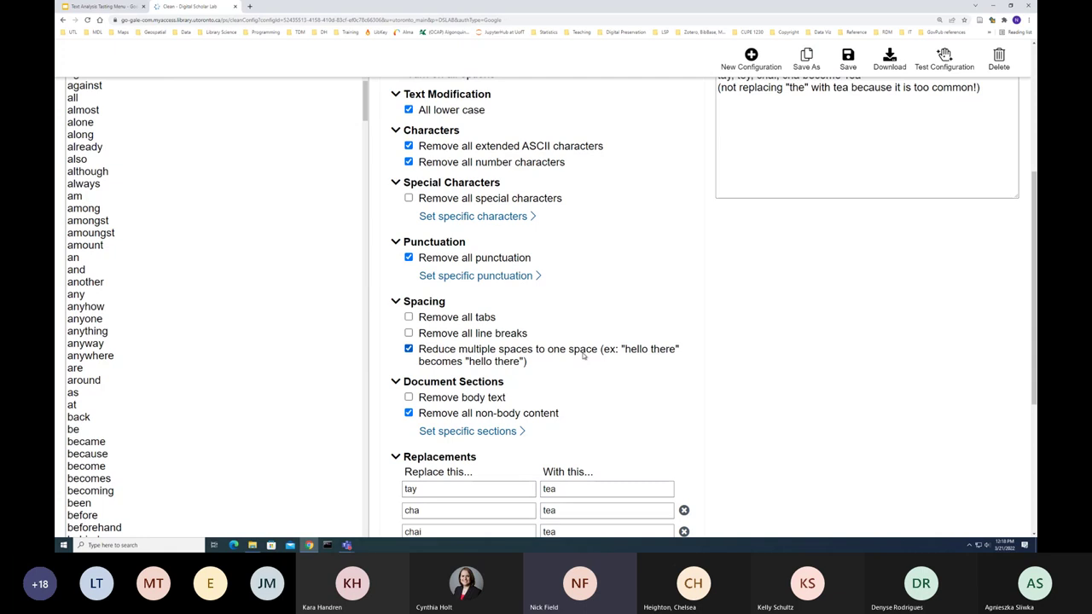
scroll(583, 356, down, 3)
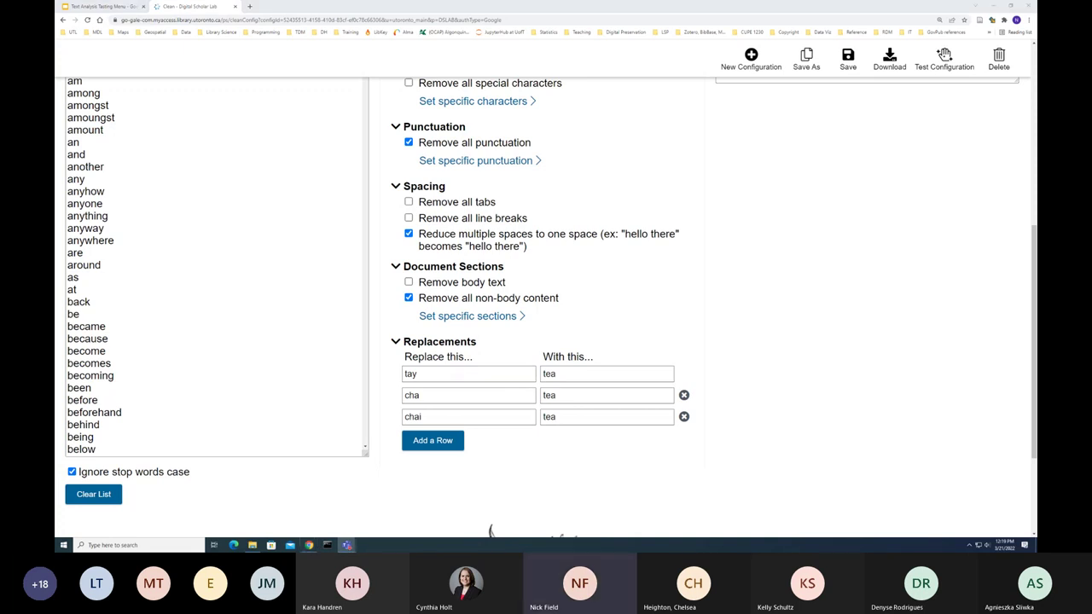
click(785, 255)
scroll(773, 290, up, 2)
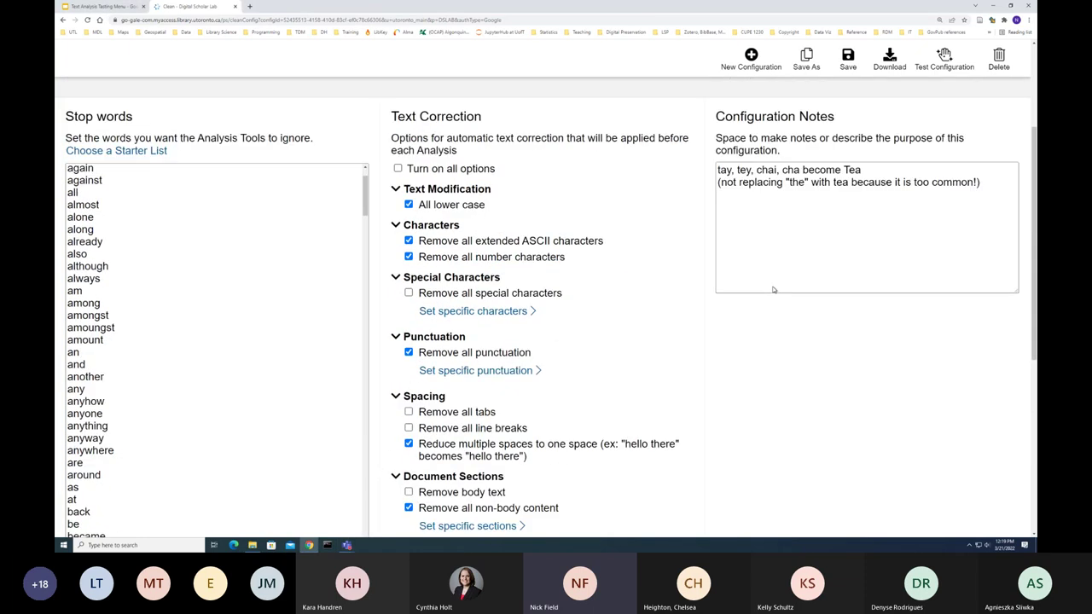
scroll(773, 290, up, 2)
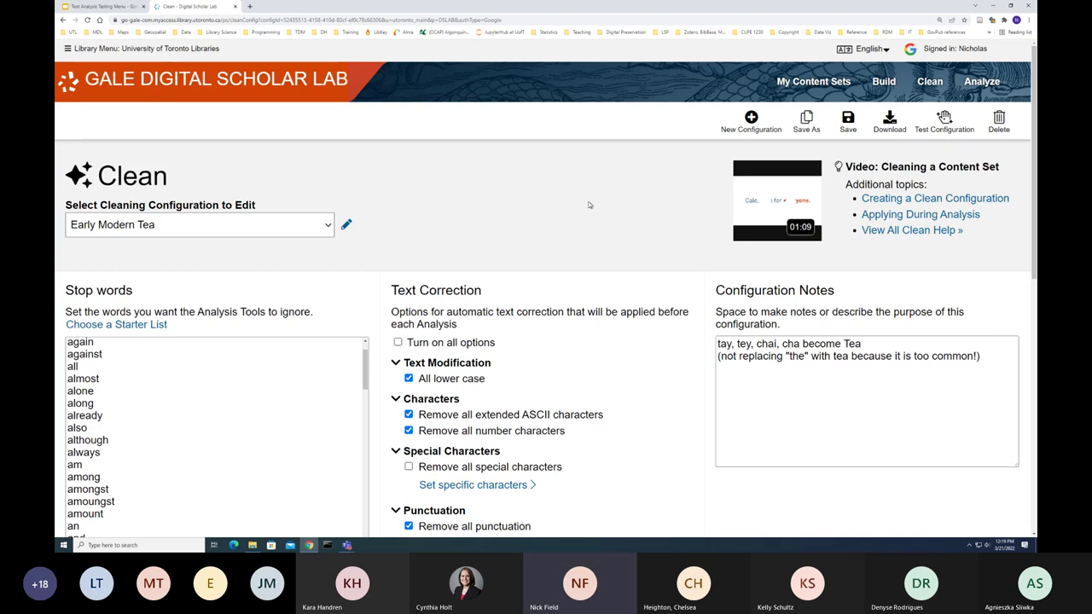
scroll(317, 341, down, 1)
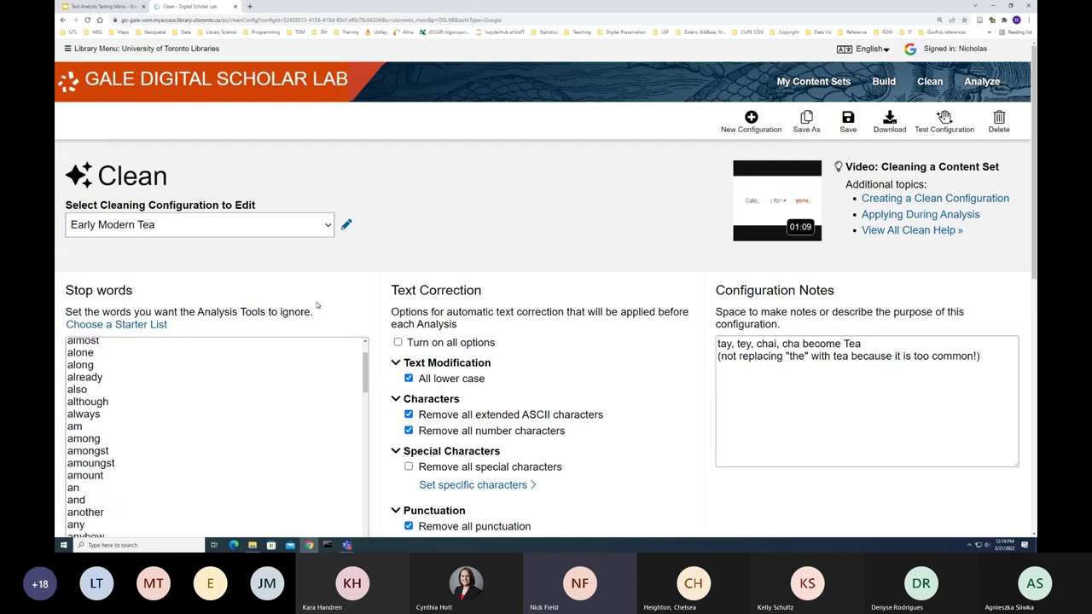
scroll(295, 370, down, 1)
scroll(291, 371, up, 2)
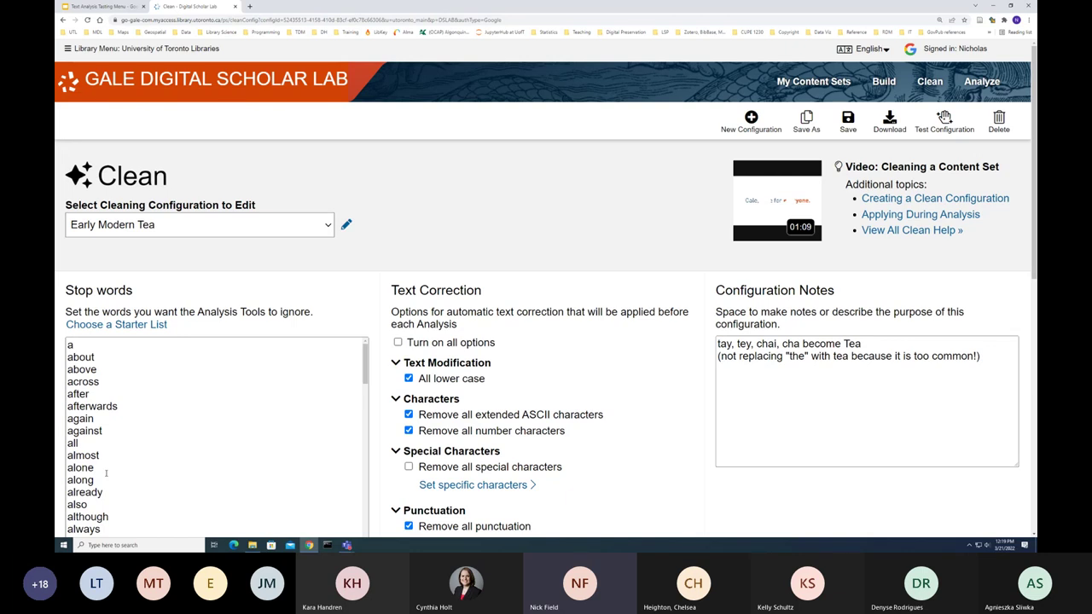
click(116, 324)
click(666, 498)
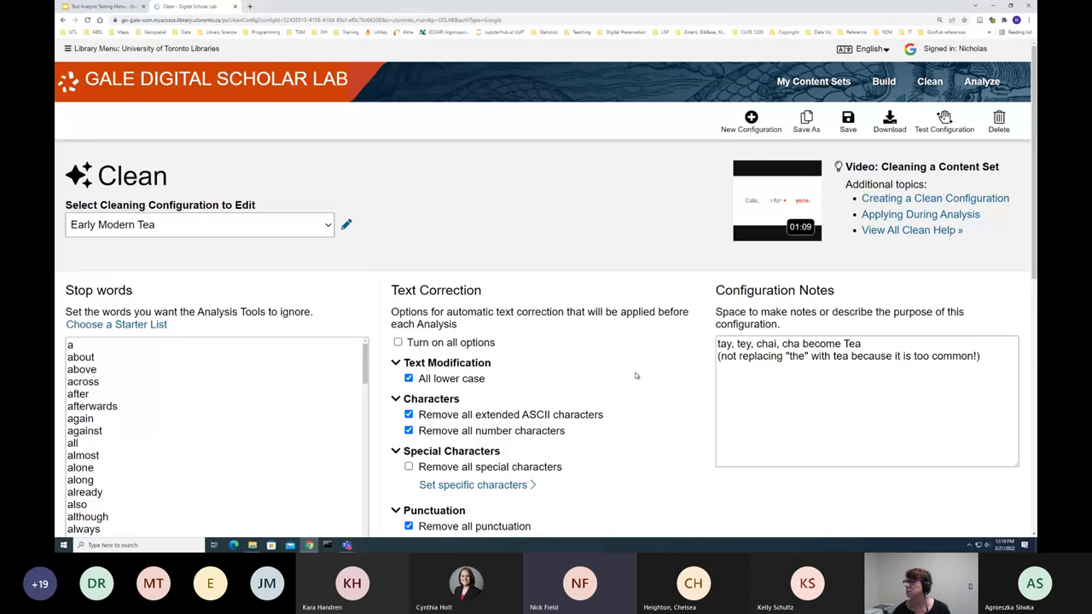
Go to Analyze and scroll down to the Tea topic modeling results card
click(985, 82)
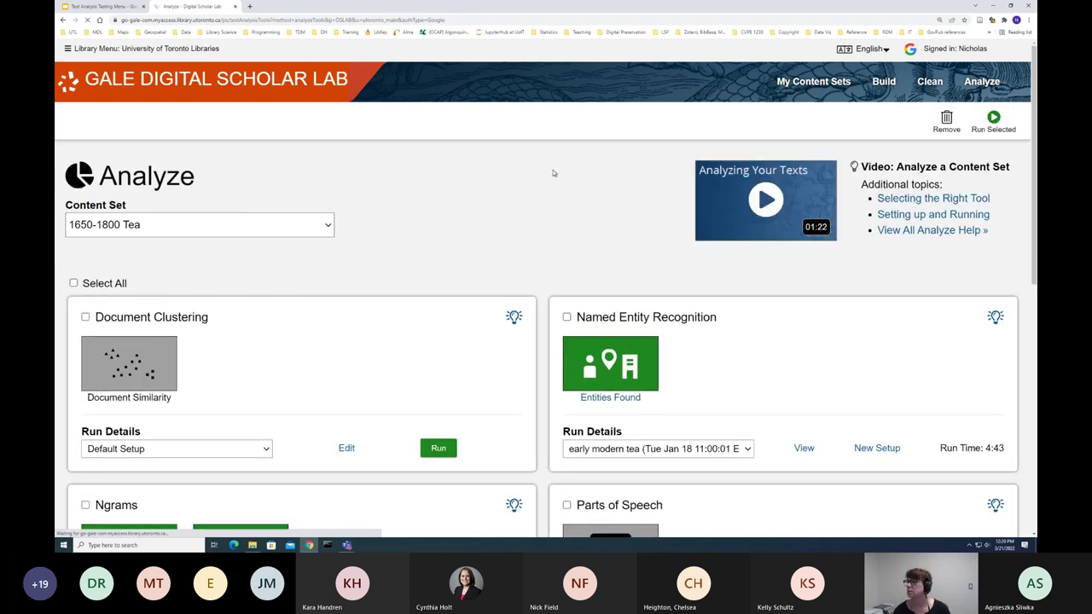
scroll(461, 202, down, 1)
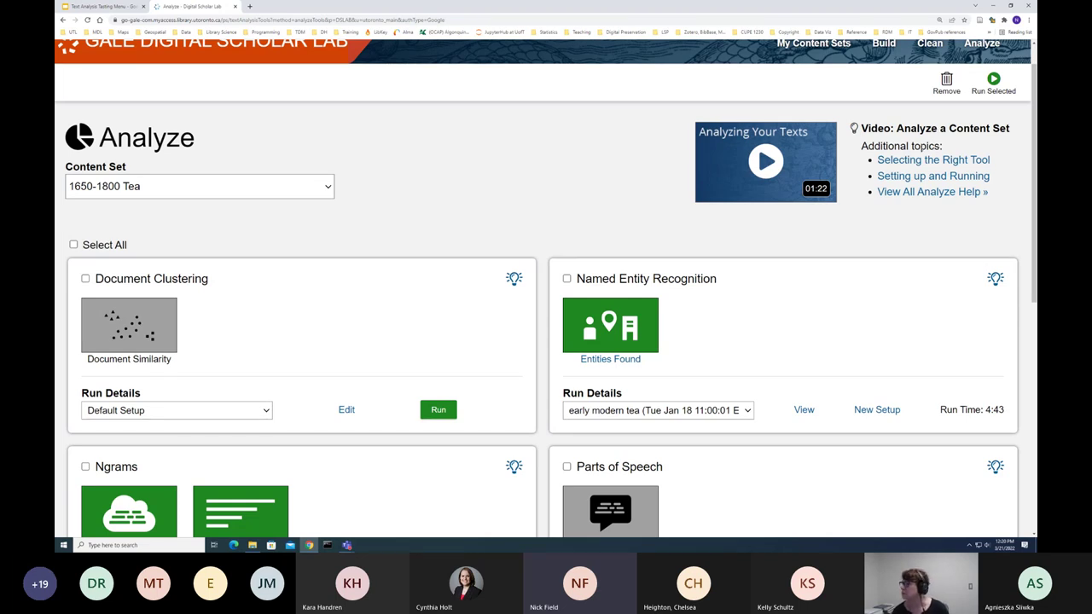
scroll(933, 154, up, 1)
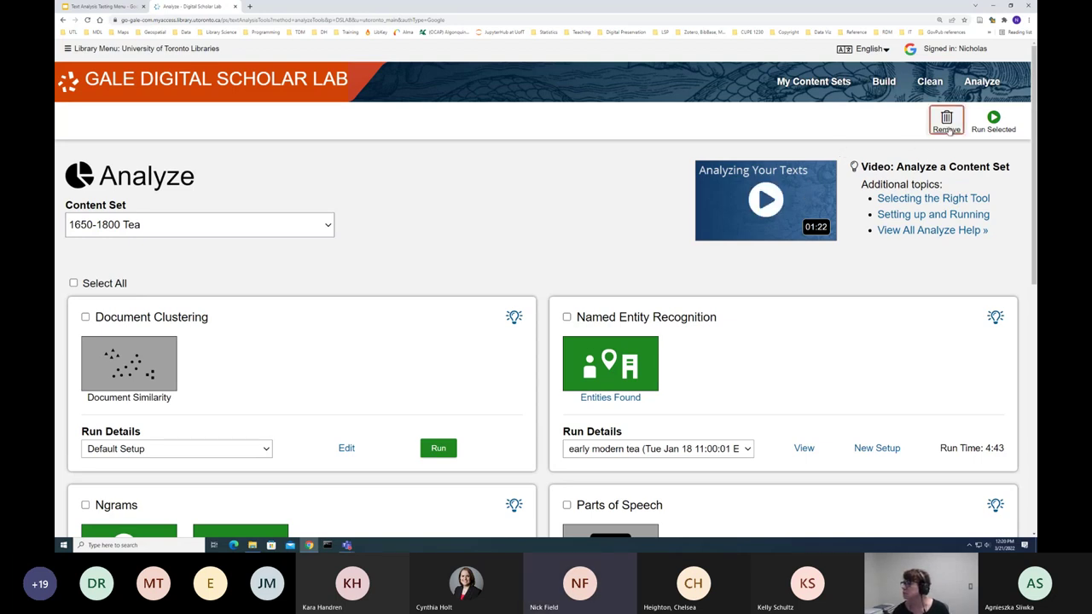
scroll(536, 271, down, 2)
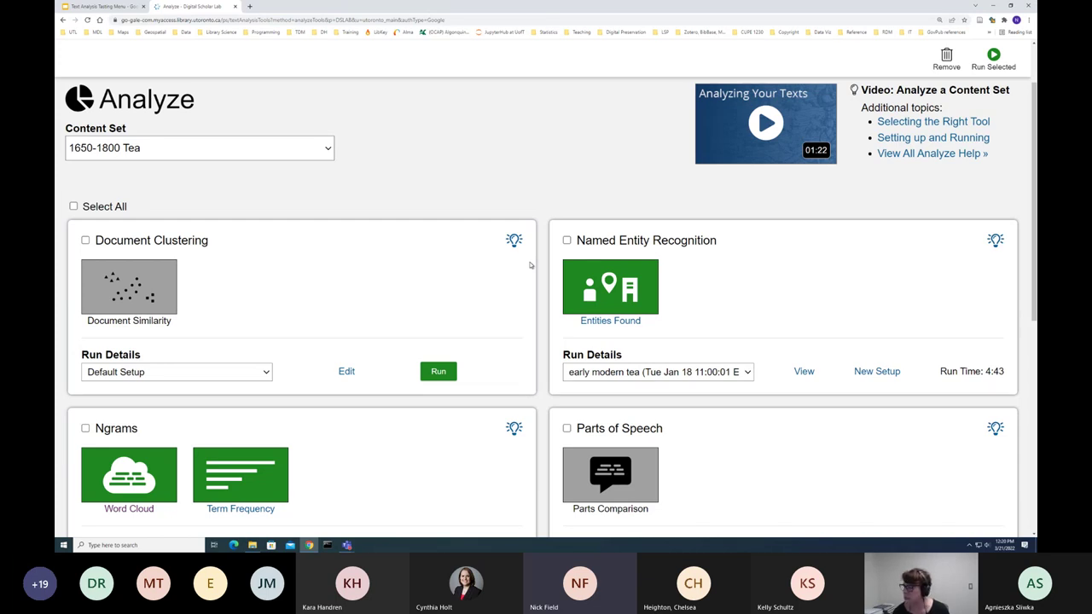
scroll(530, 269, down, 1)
scroll(529, 269, down, 2)
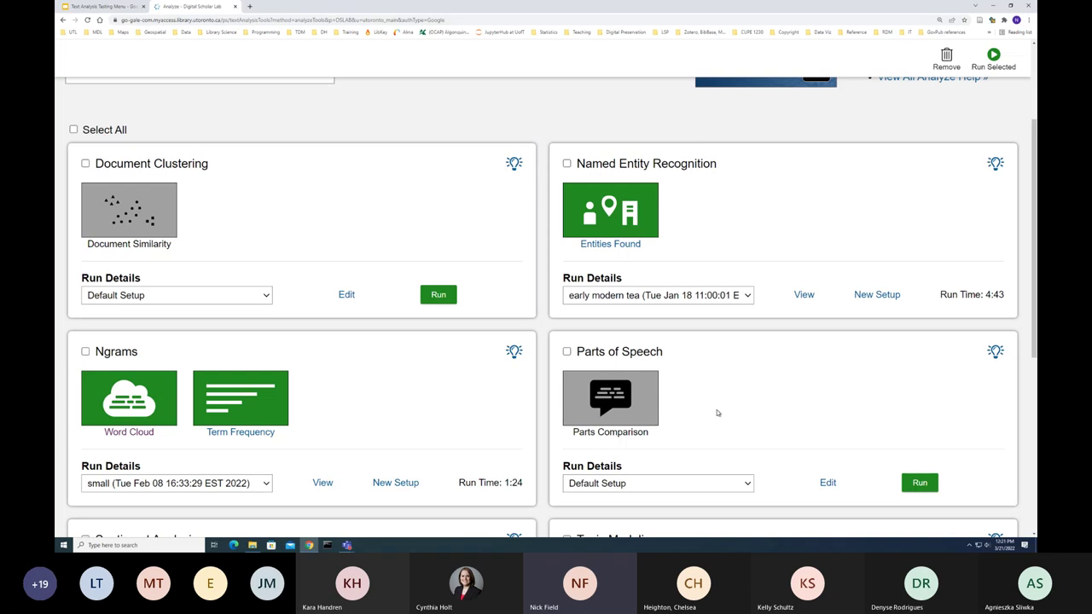
scroll(497, 393, down, 5)
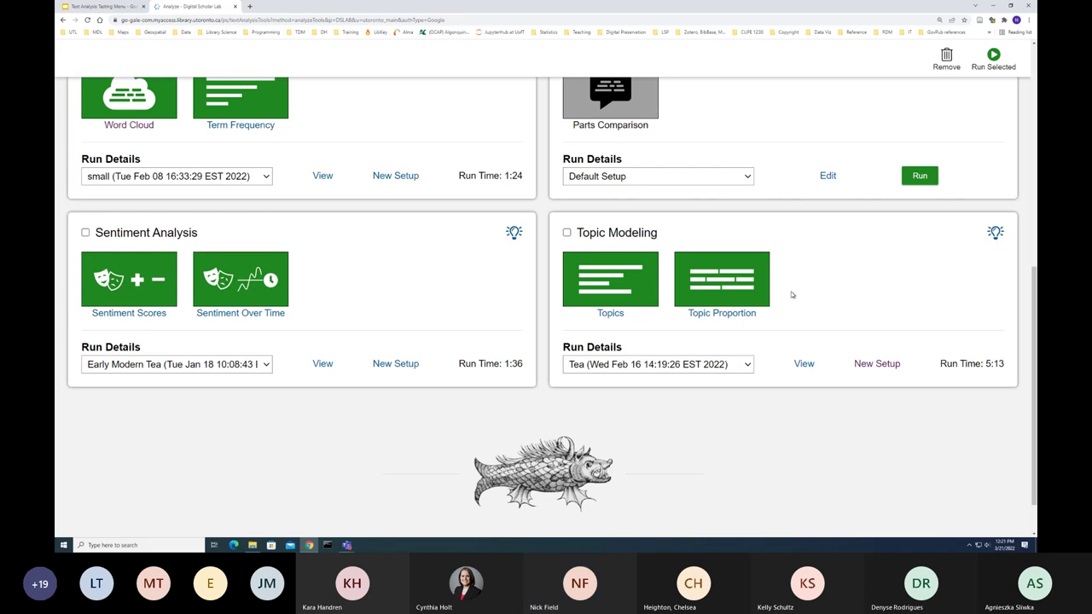
Begin a new Topic Modeling setup with the number of topics set to 20
click(877, 366)
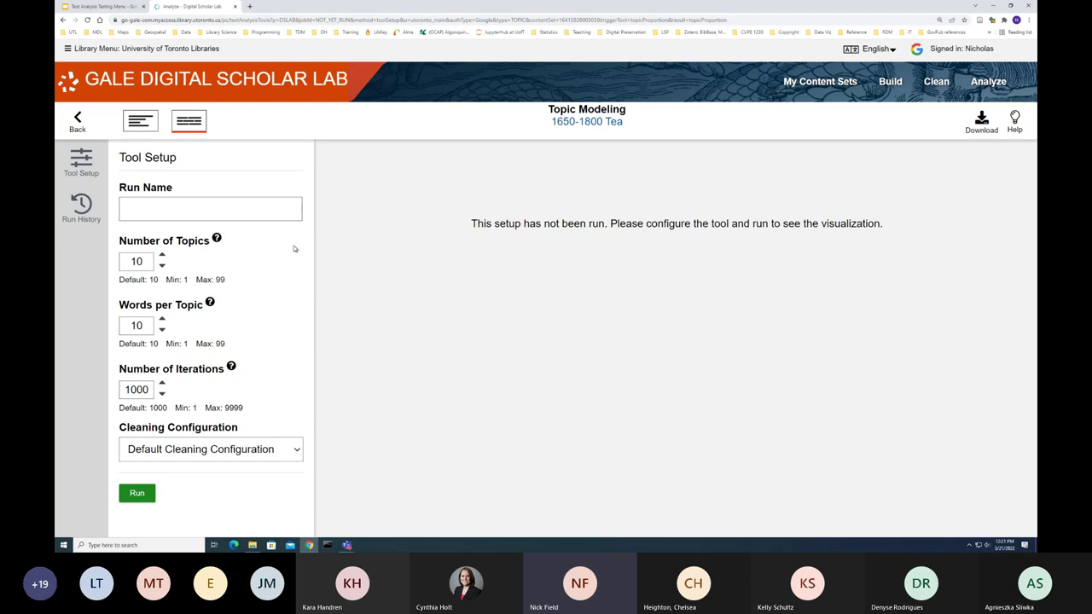
click(179, 212)
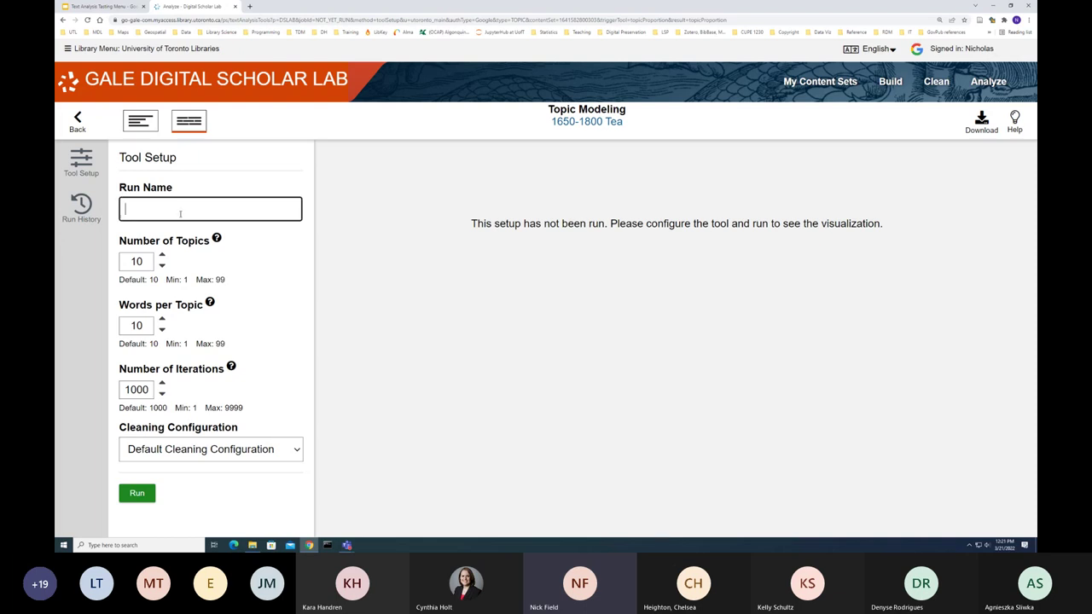
key(Tab)
key(Tab)
text(20)
key(Tab)
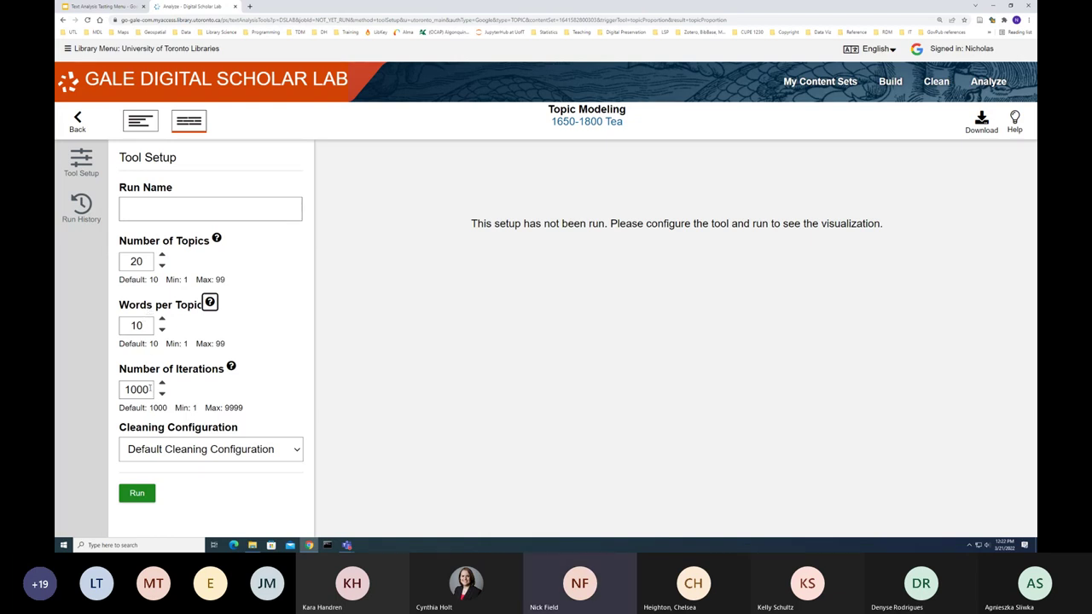
Choose the Early Modern Tea cleaning configuration, run the analysis, and go back
drag(150, 389, 121, 392)
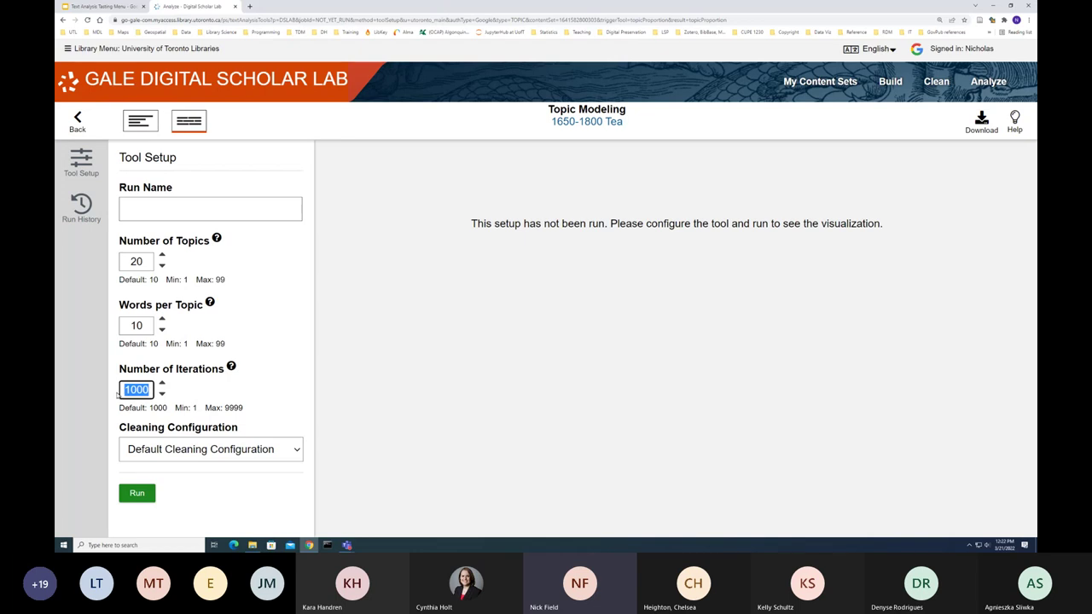
click(232, 452)
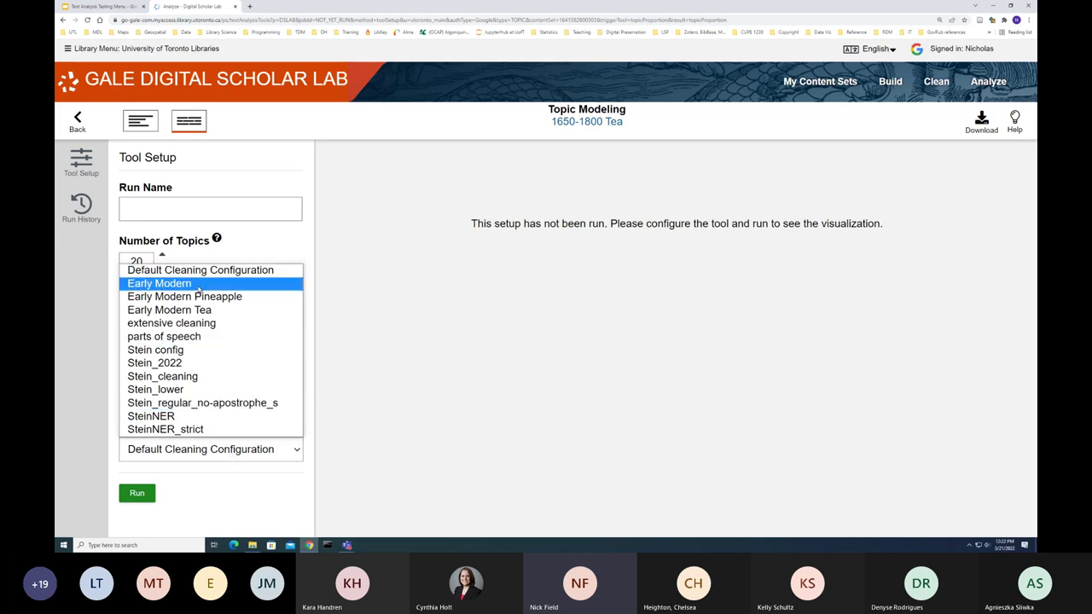
click(171, 310)
click(139, 494)
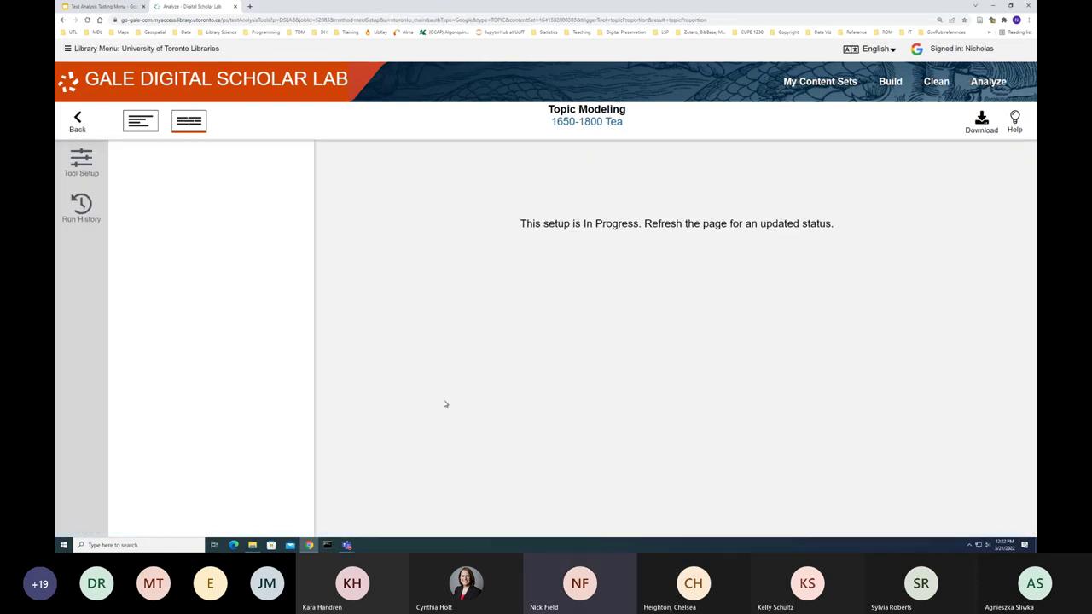
click(83, 130)
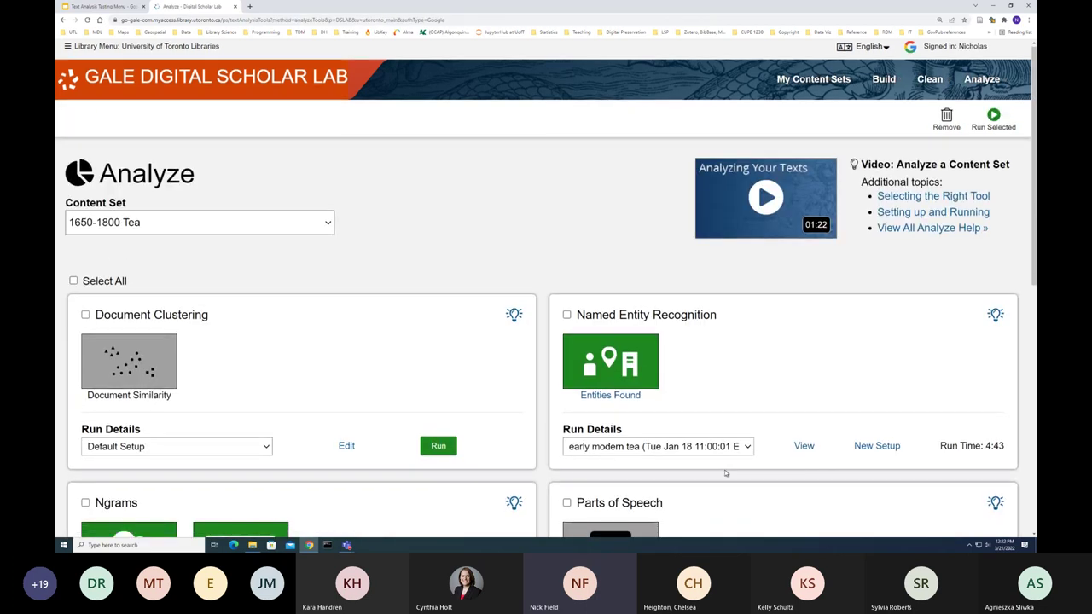
Select the earlier '10w 20t Early Modern Tea' run and view its Topic Proportion chart
scroll(726, 480, down, 5)
scroll(707, 479, down, 2)
click(644, 312)
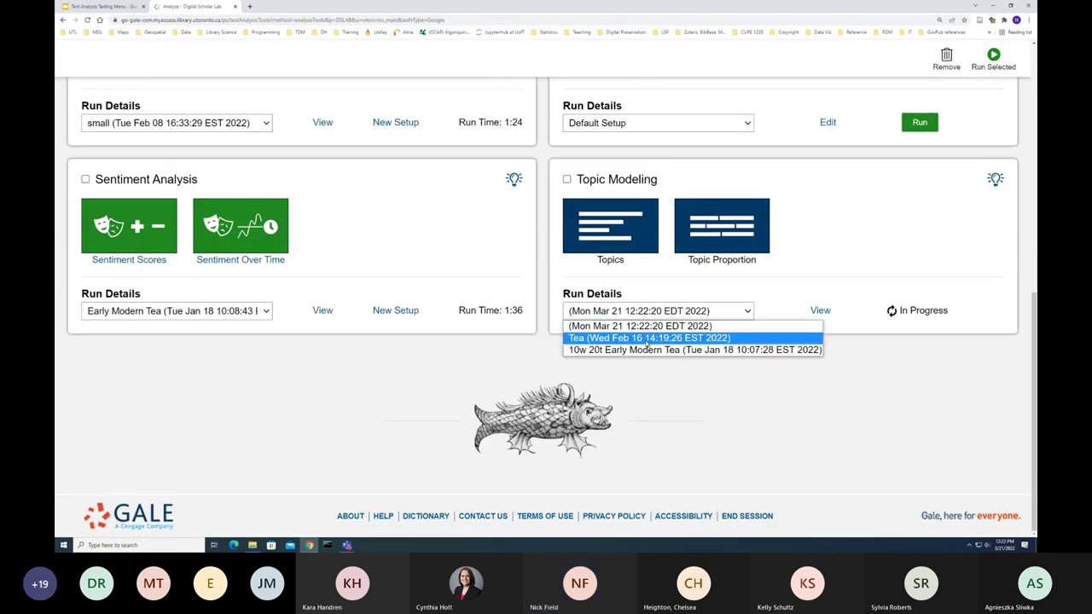
click(641, 311)
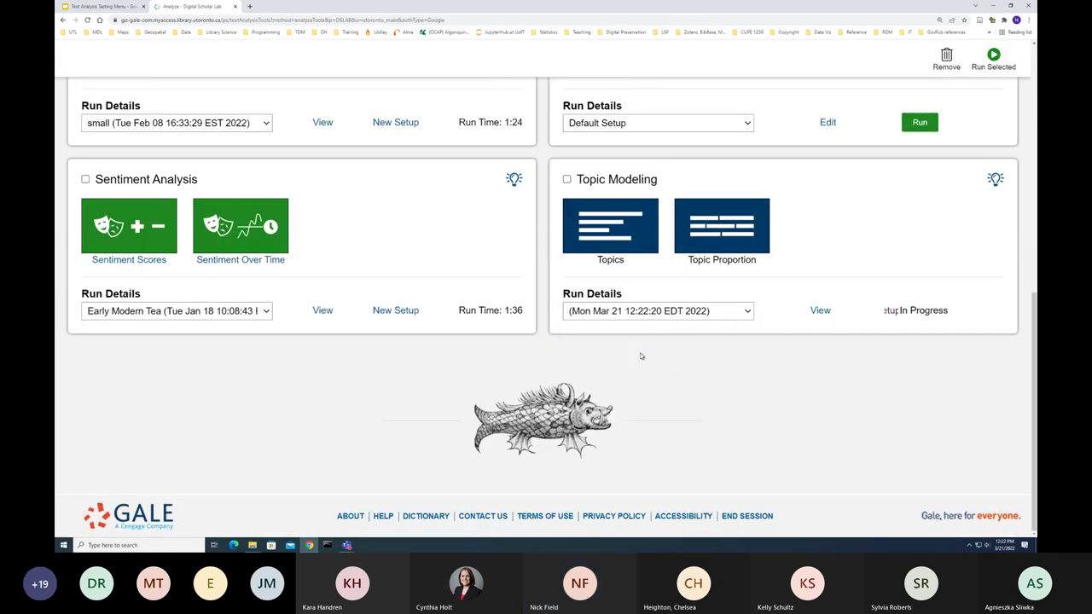
click(804, 312)
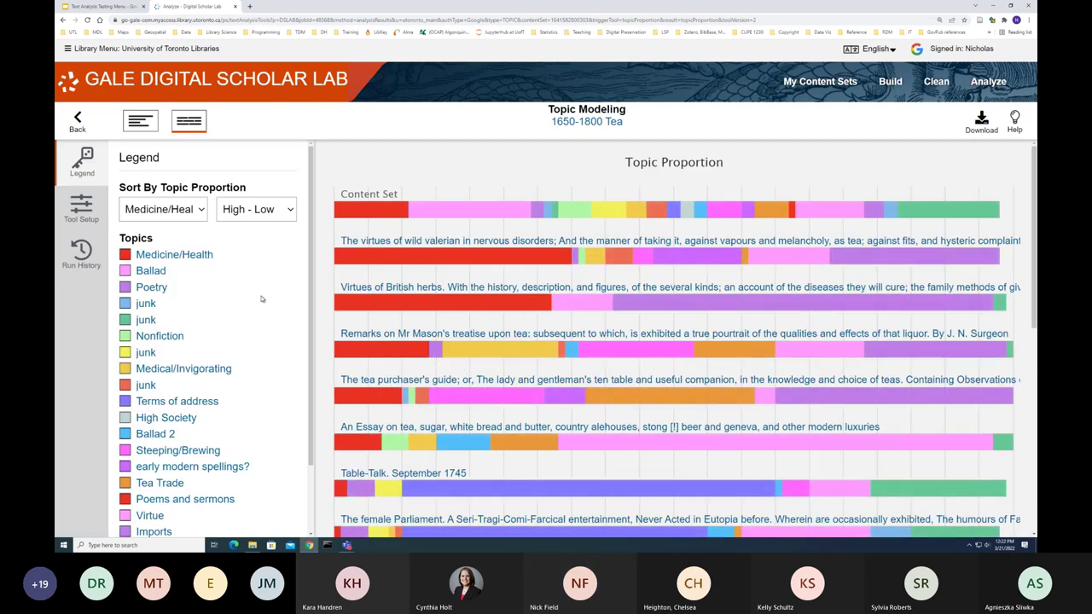
Switch to the Average Word Length chart and review the Medicine/Health topic's stats (88 documents) and top terms
click(143, 121)
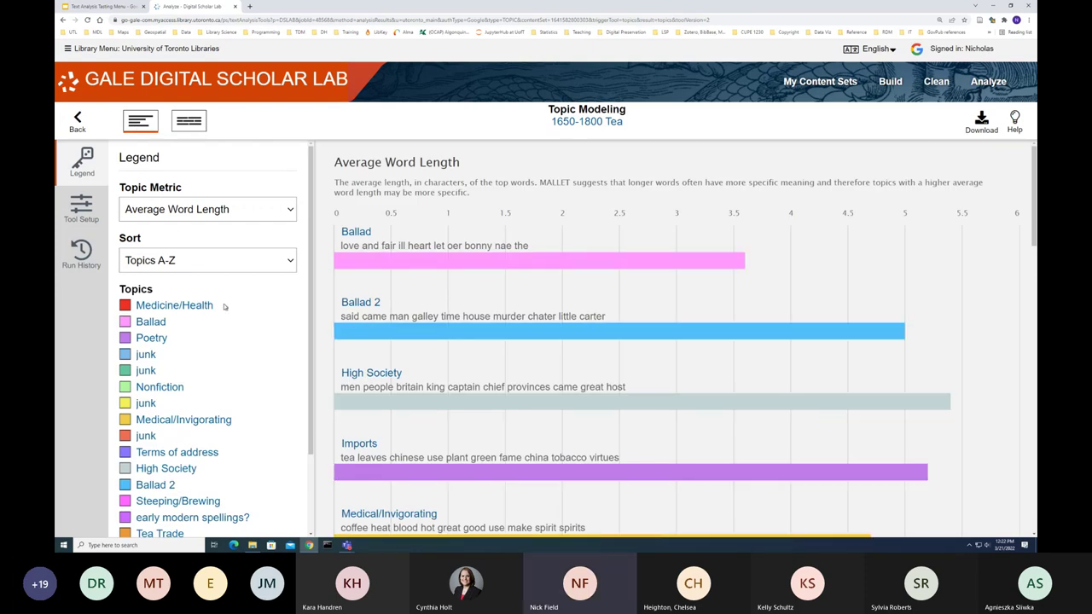
scroll(249, 288, down, 2)
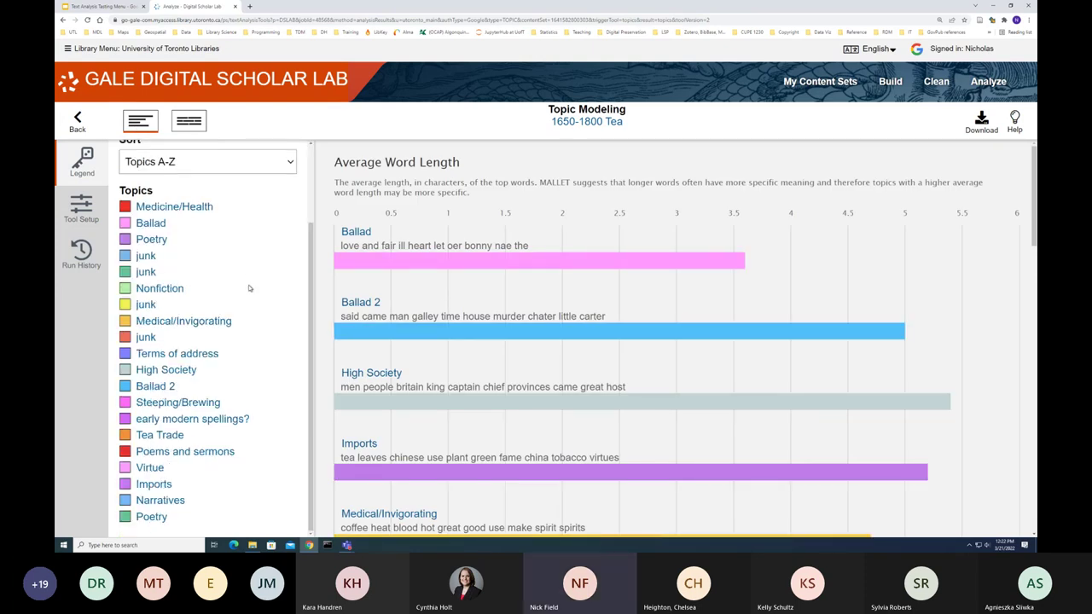
click(179, 210)
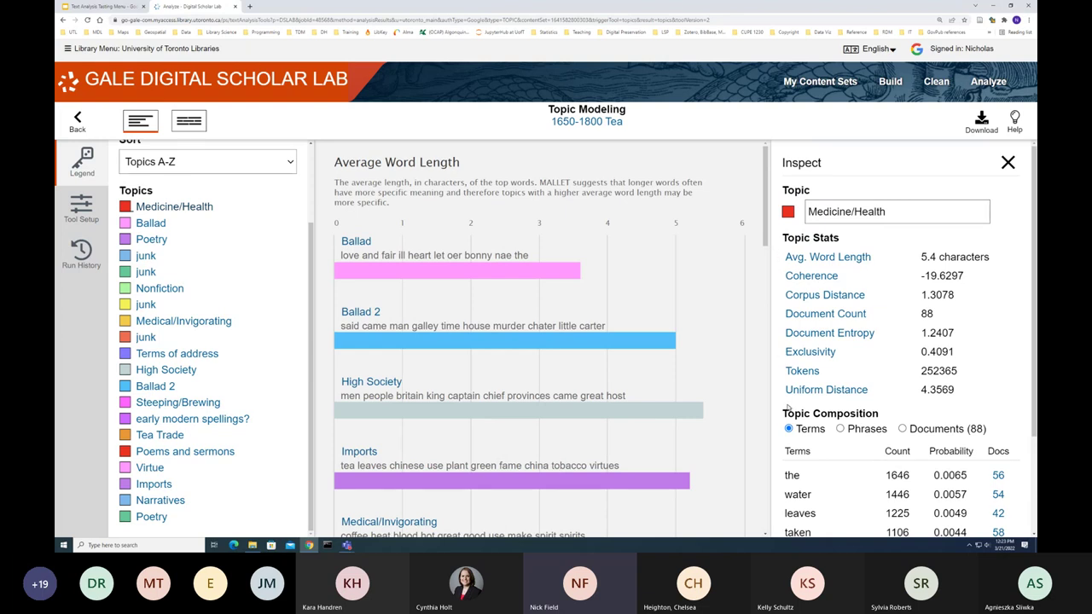
scroll(792, 397, down, 3)
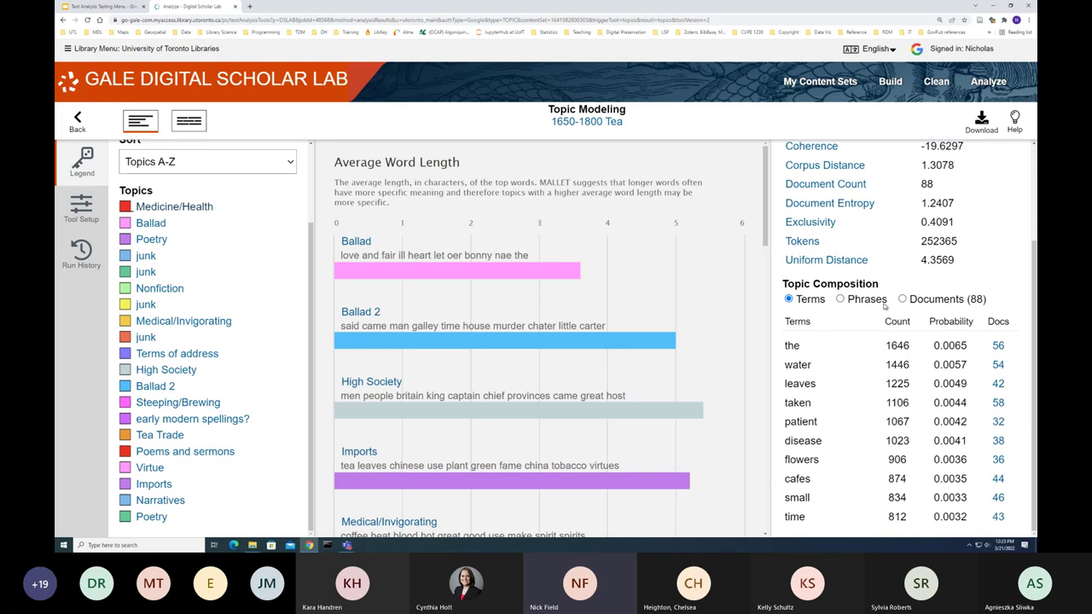
scroll(901, 303, up, 1)
scroll(900, 304, up, 3)
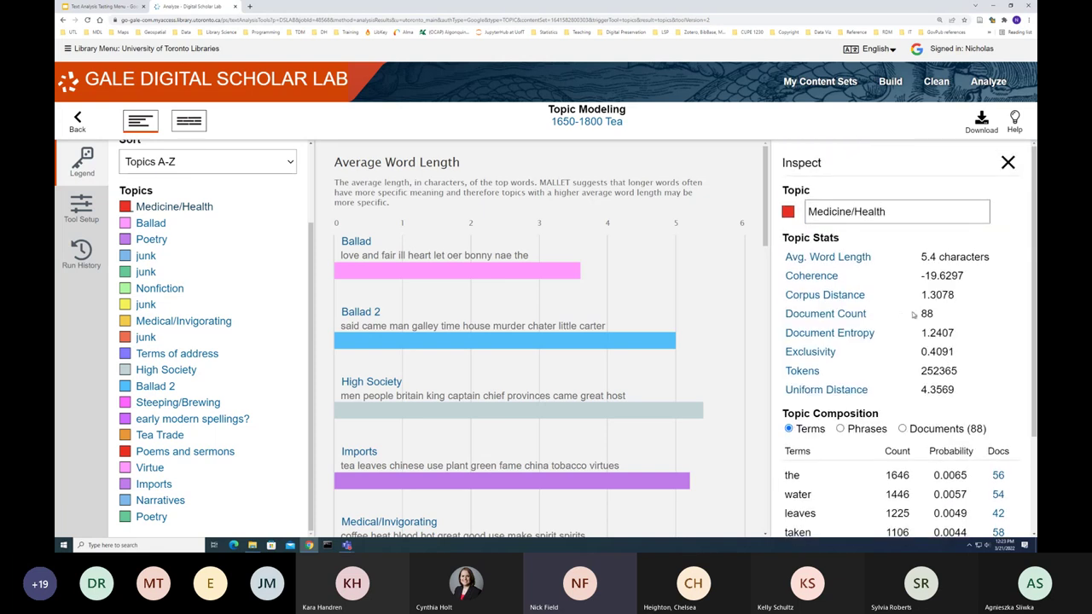
scroll(920, 342, down, 3)
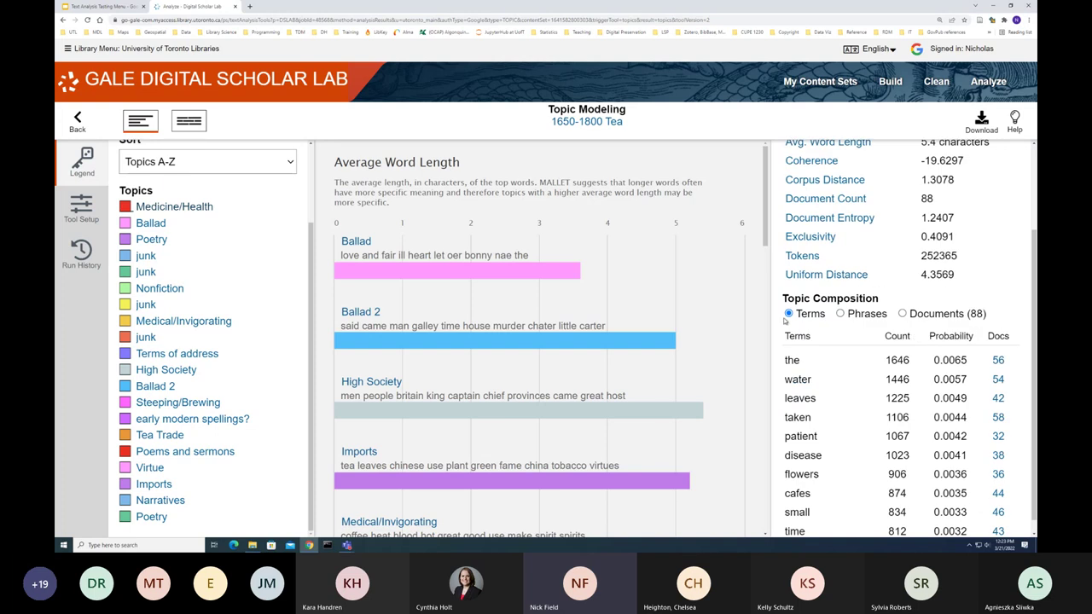
scroll(789, 313, up, 3)
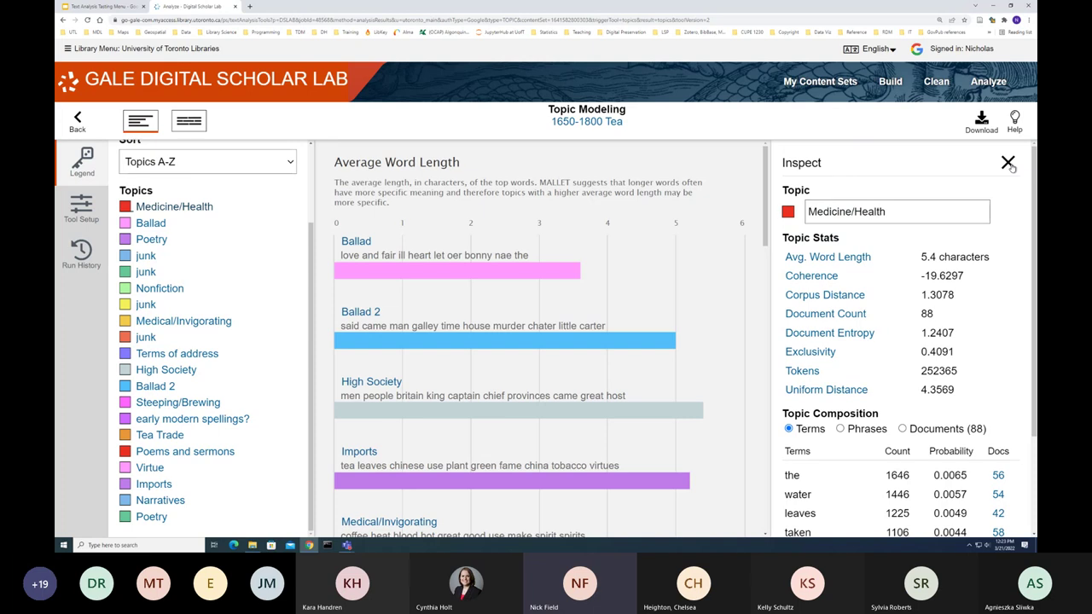
scroll(968, 244, down, 3)
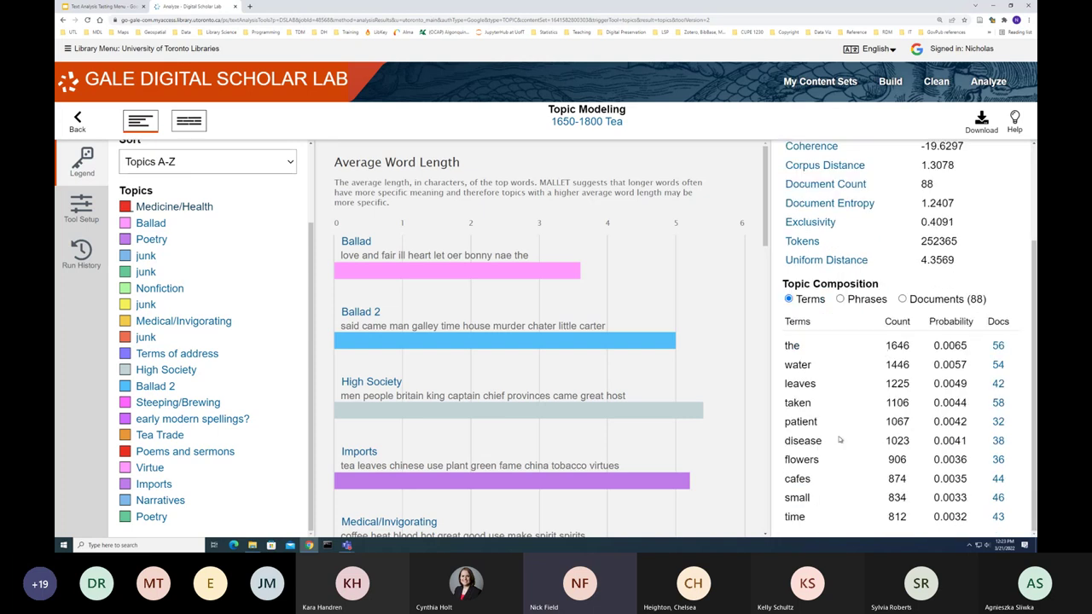
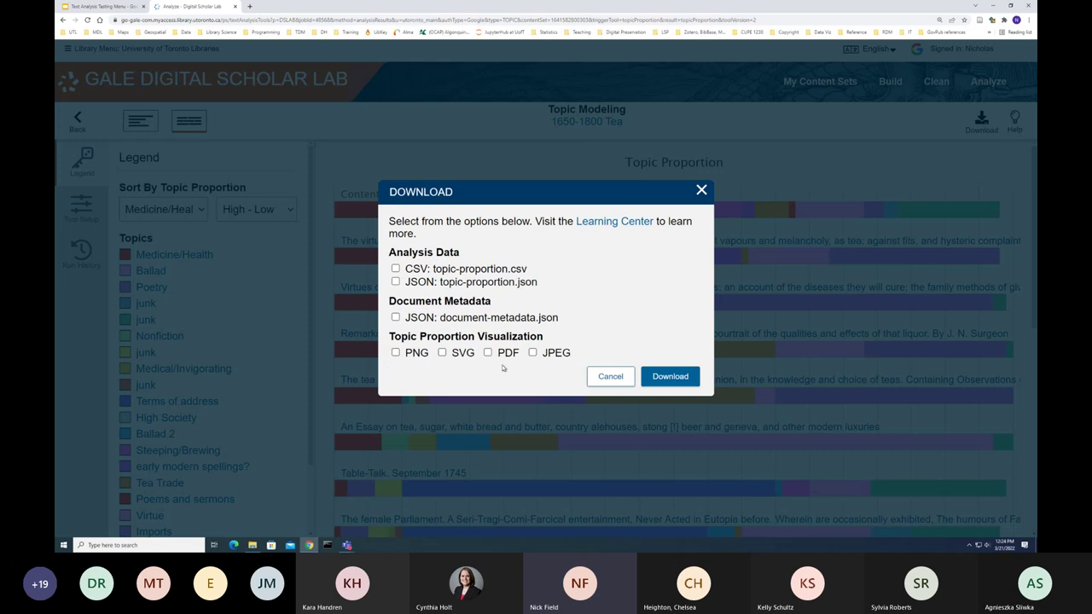
Cancel the download dialog and browse My Content Sets to find the 1650-1800 Tea set
click(611, 376)
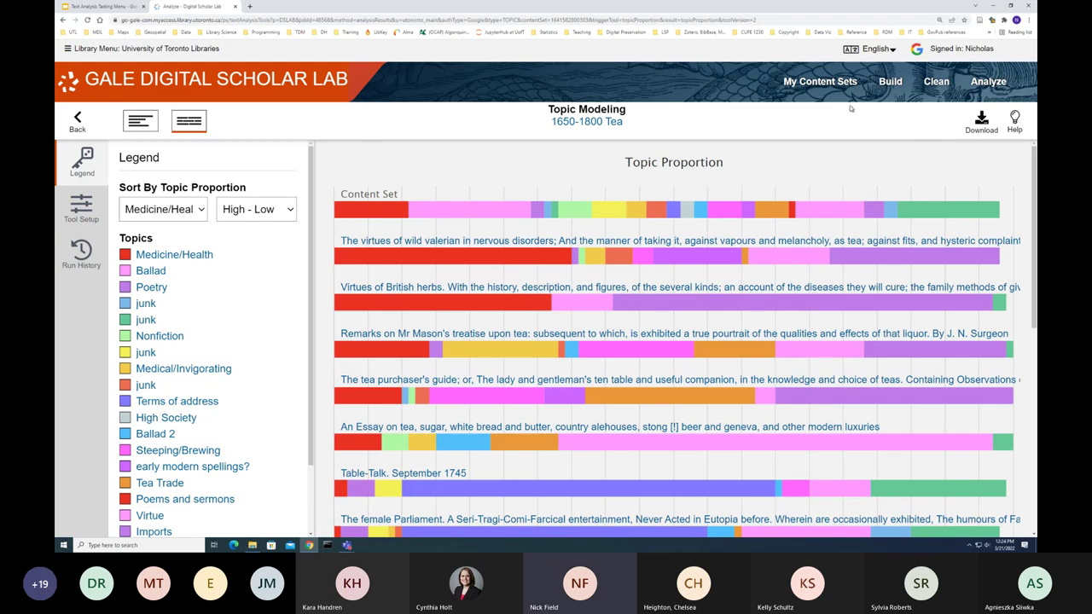
click(836, 83)
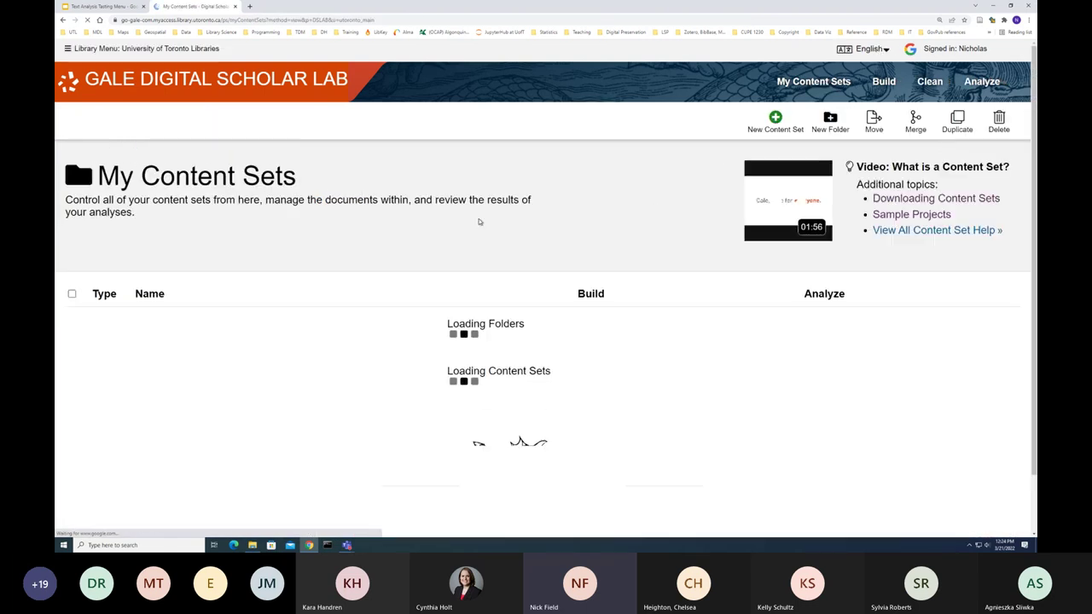
scroll(301, 253, down, 1)
scroll(301, 253, down, 1)
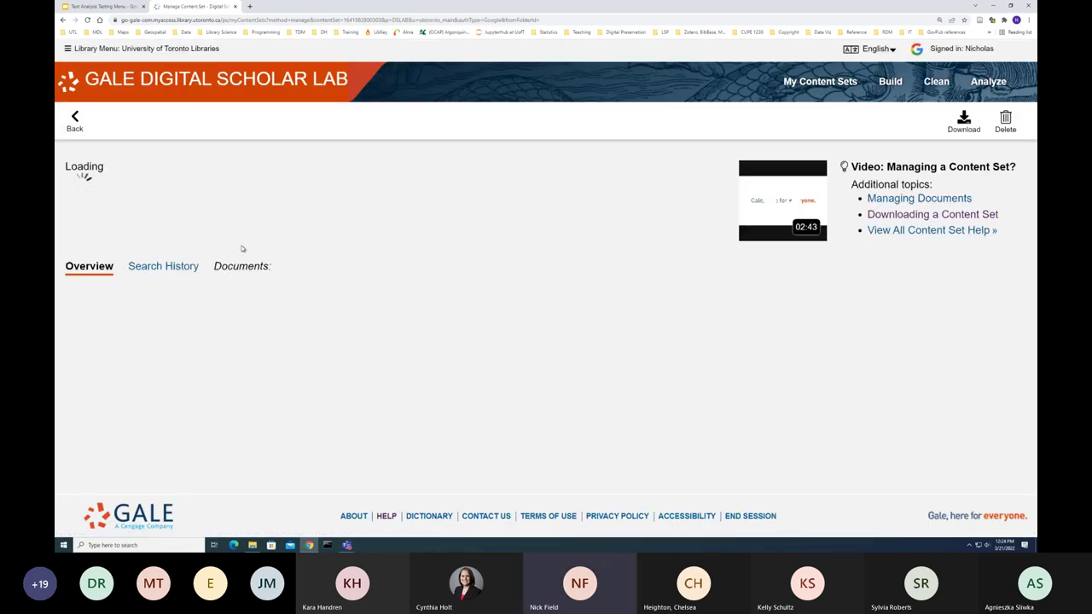
scroll(544, 270, down, 2)
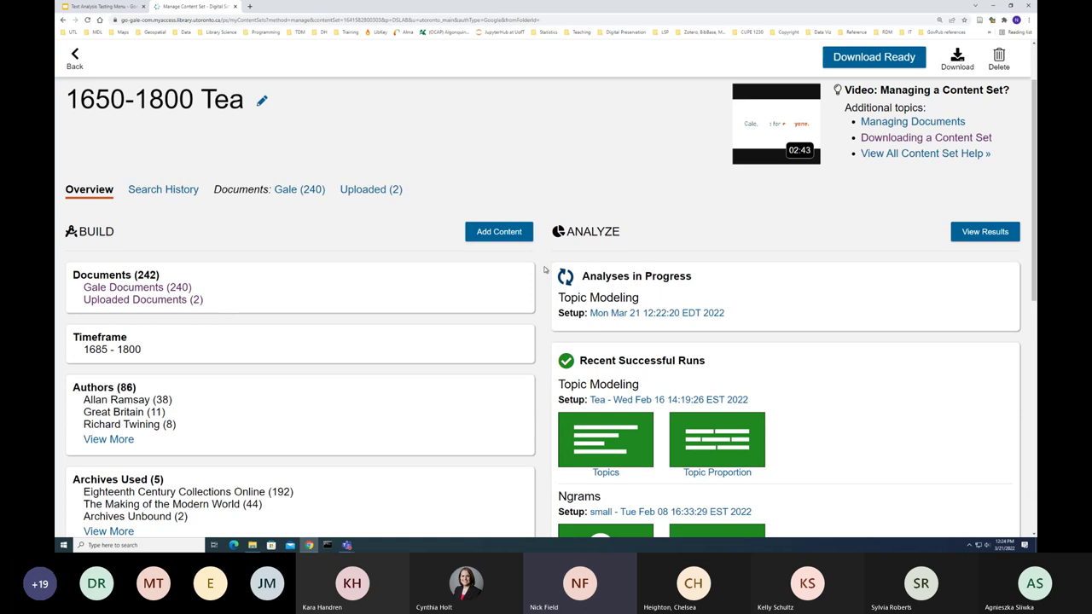
scroll(545, 270, up, 2)
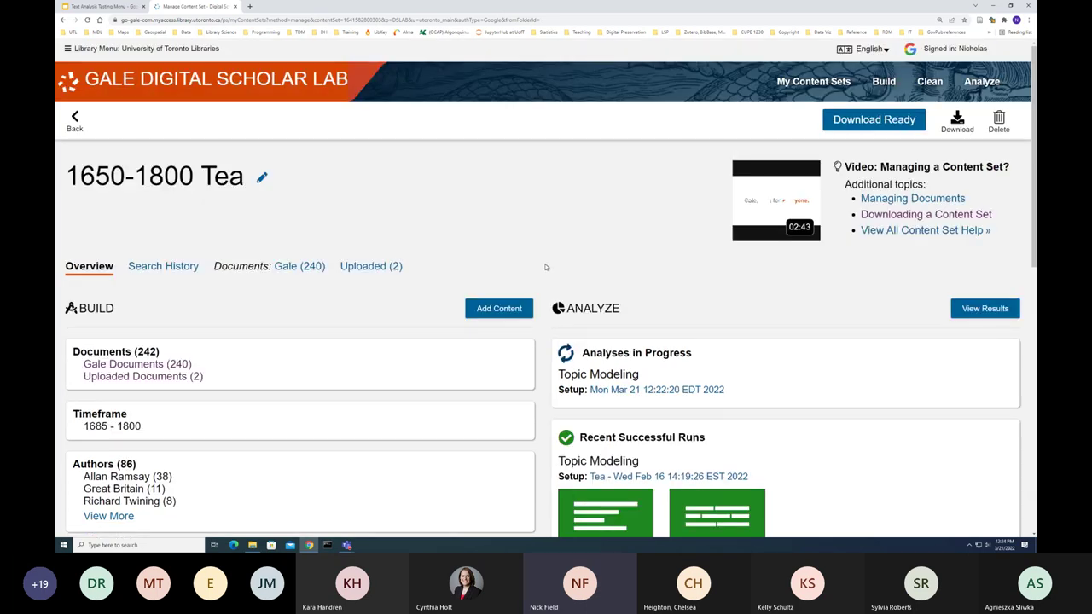
scroll(546, 267, down, 1)
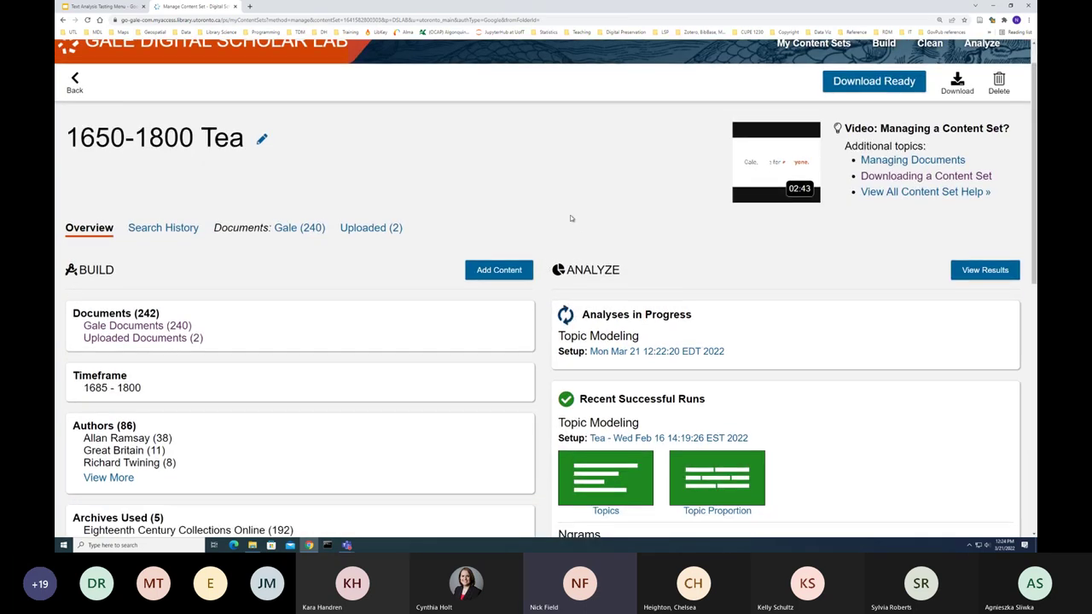
scroll(352, 295, up, 1)
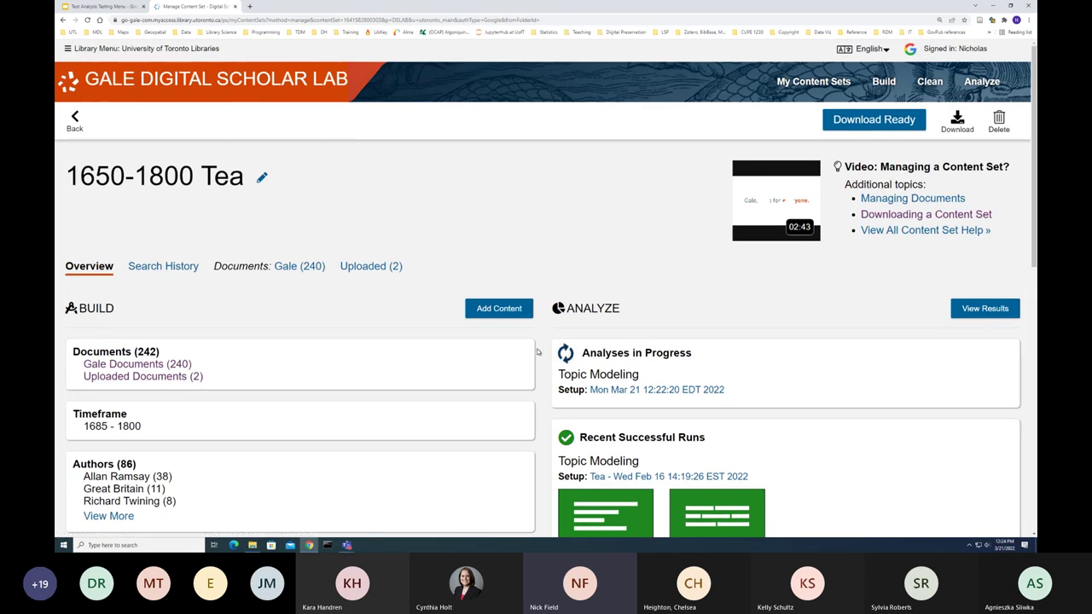
scroll(543, 368, down, 1)
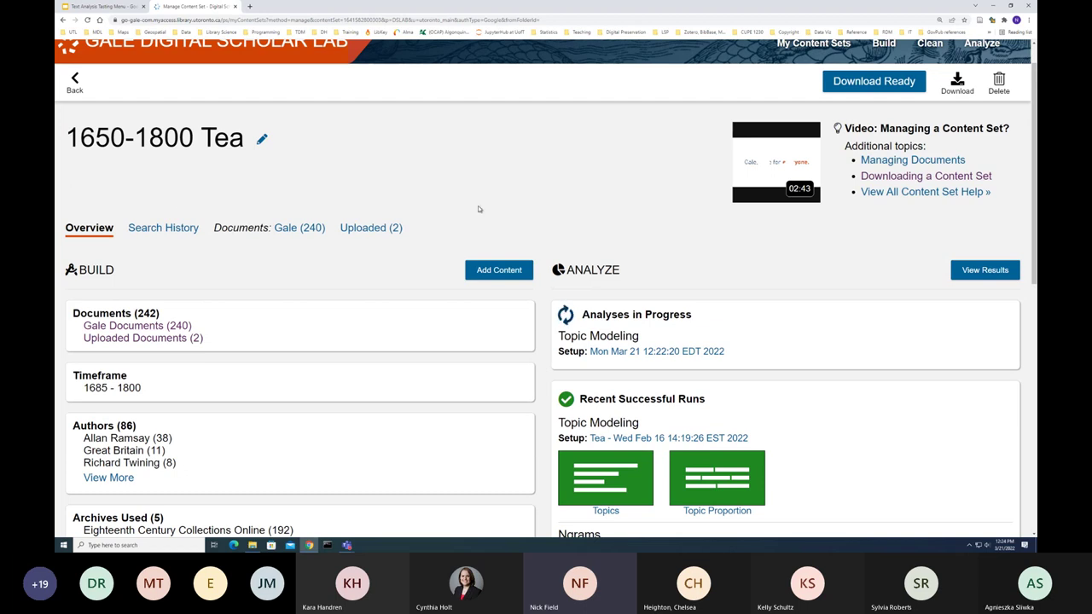
scroll(835, 119, up, 1)
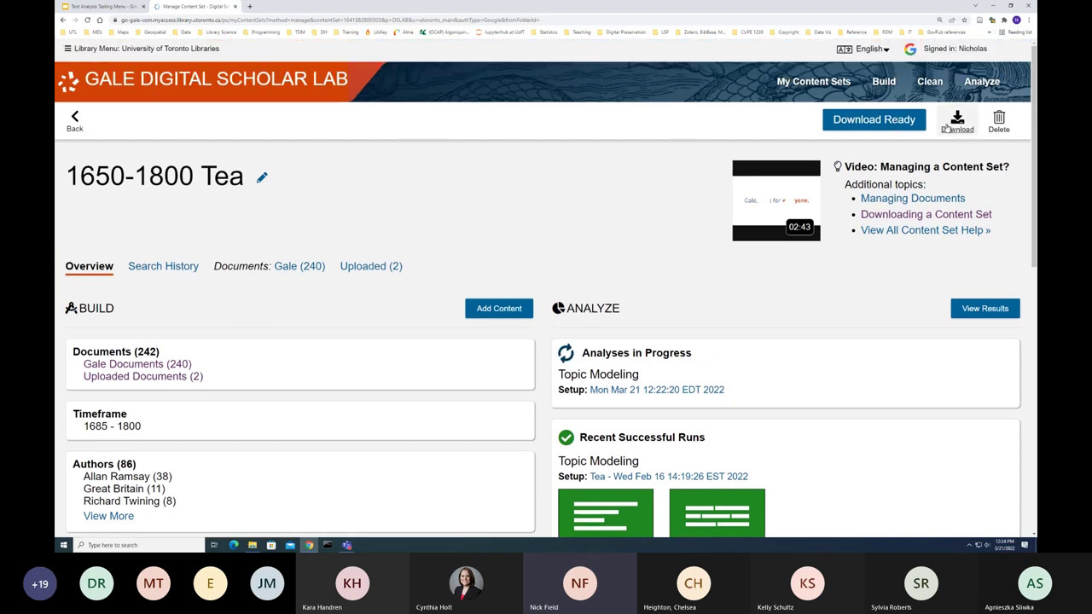
Open Download Ready for the Tea content set, leaving Cleaning Configuration at None
click(885, 126)
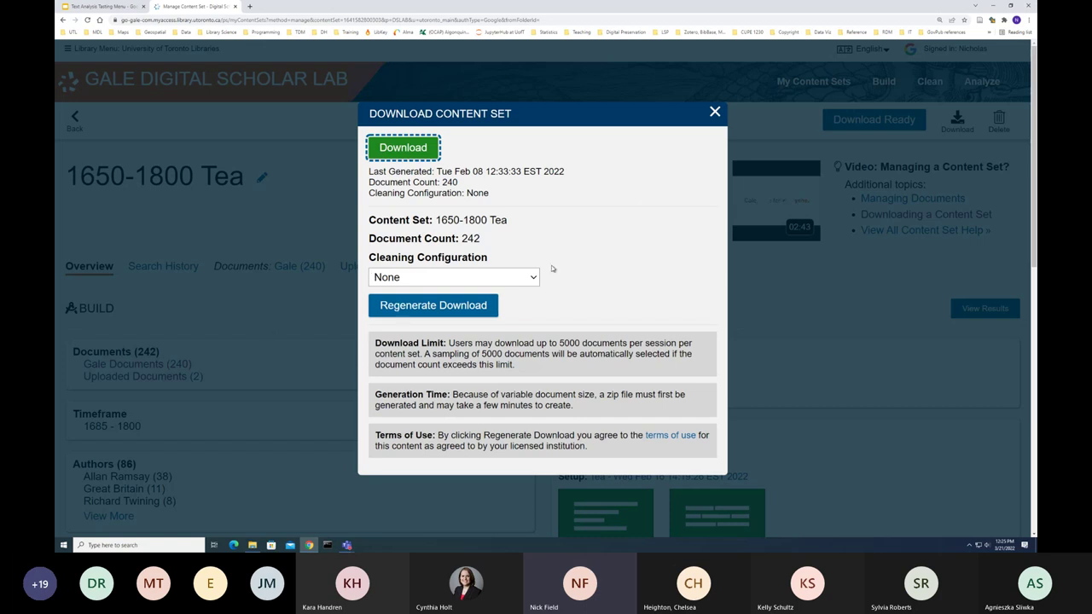
click(501, 281)
click(596, 256)
Open a raw Tea text from download_raw > original and select 'At a COURT OF DIRECTORS, ORDERED'
click(252, 545)
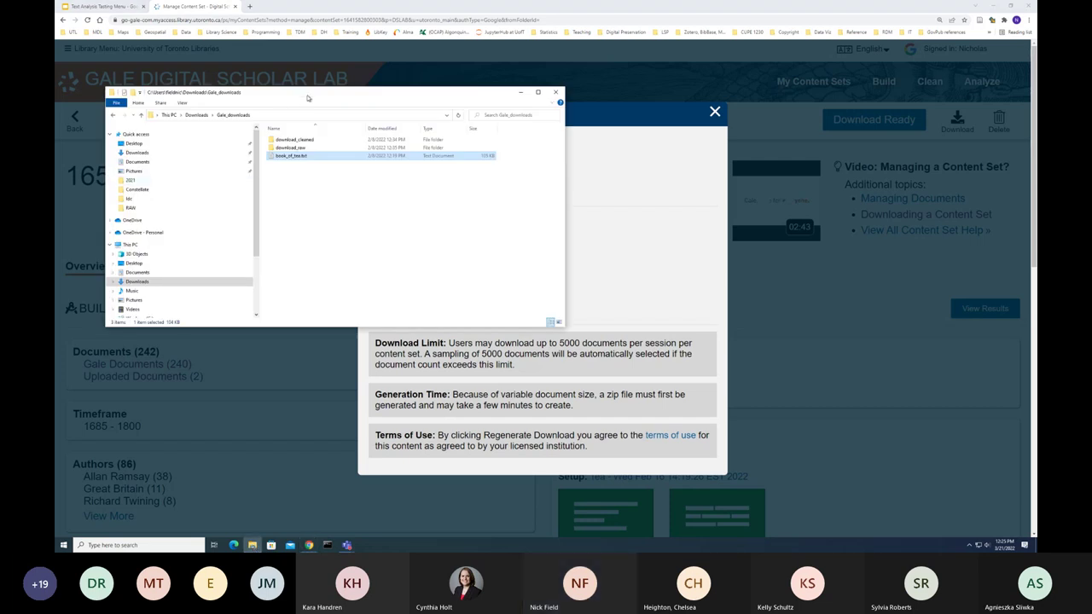
double_click(359, 196)
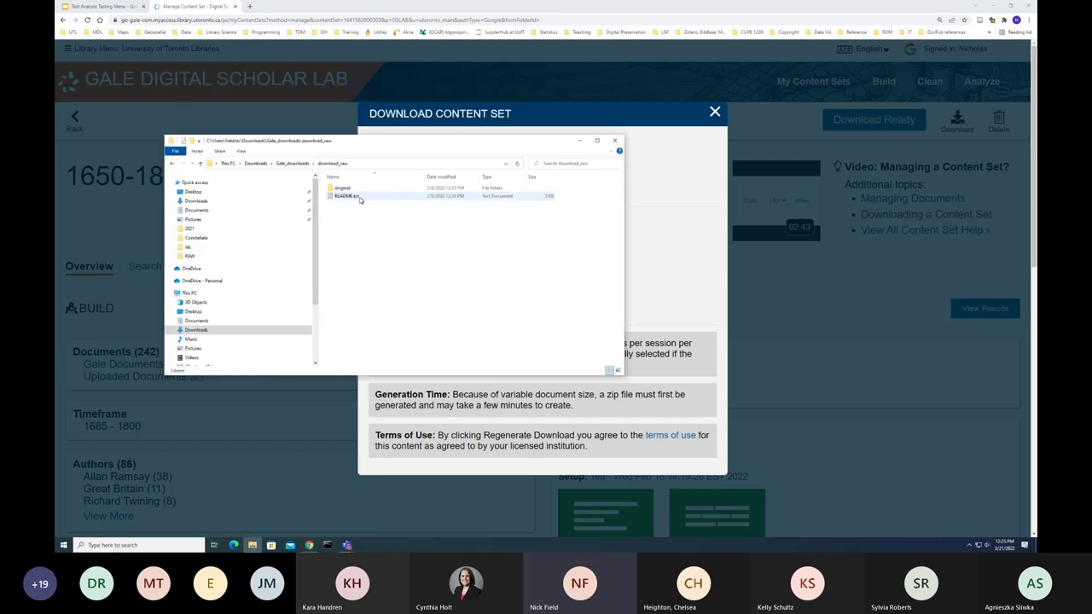
double_click(349, 189)
double_click(378, 190)
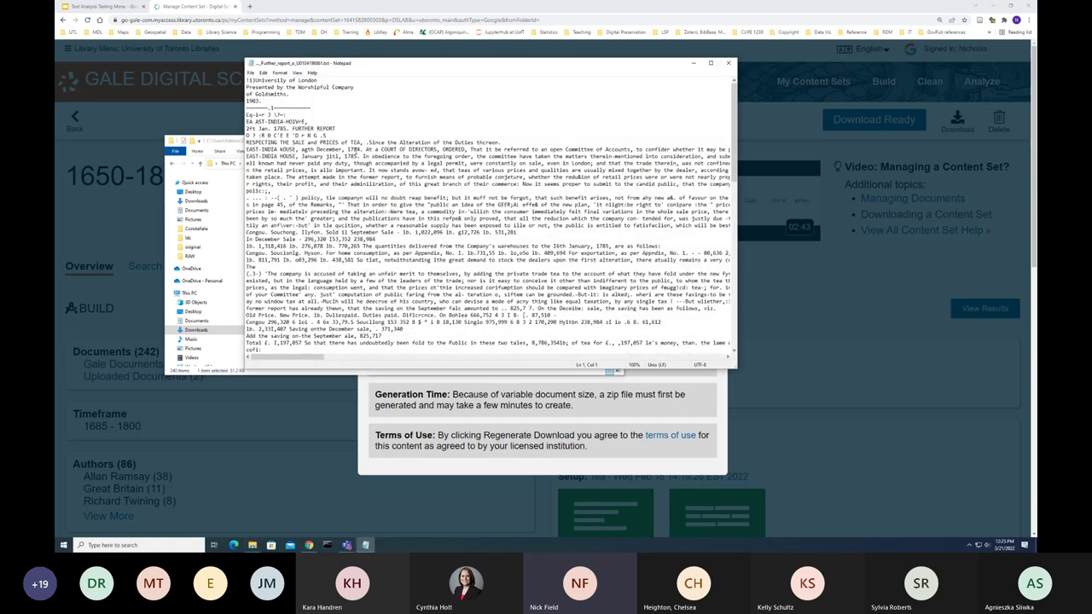
drag(366, 150, 502, 149)
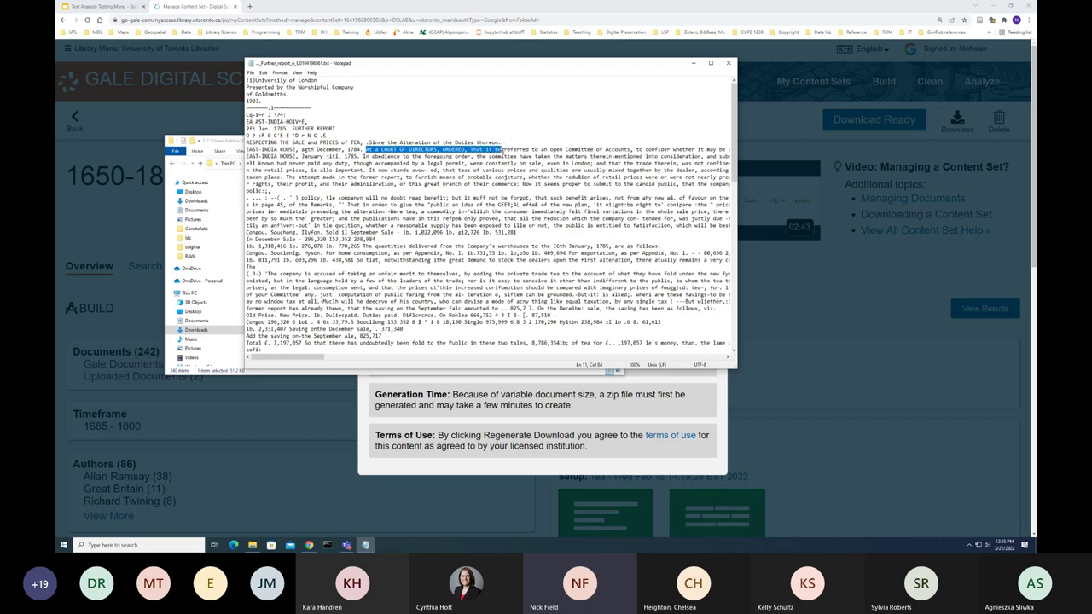
click(727, 63)
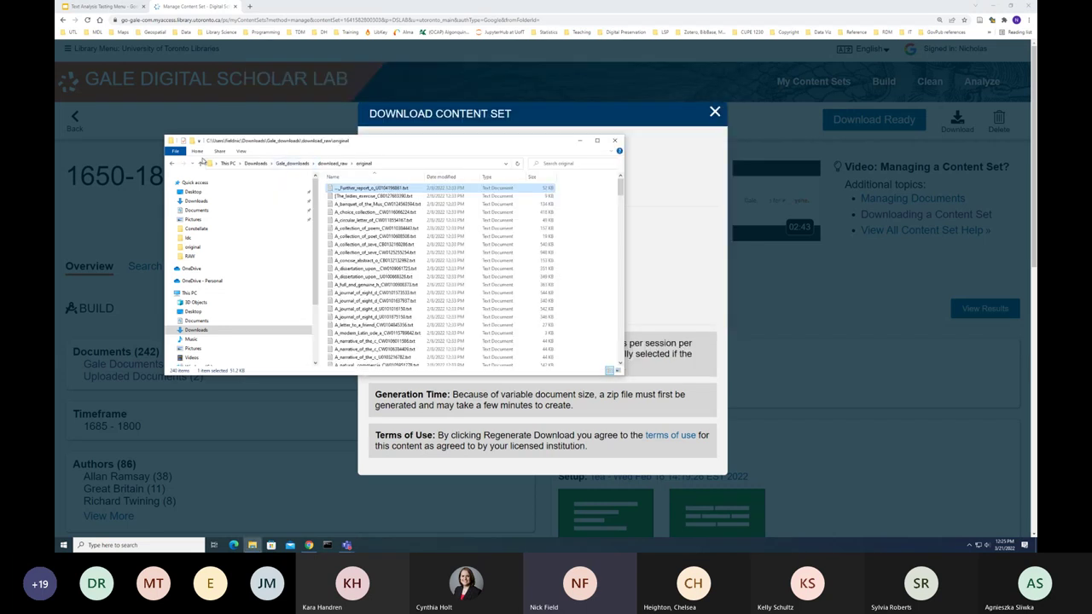
Open the same report's cleaned version in download_cleaned > clean, then close Notepad and Explorer
click(174, 163)
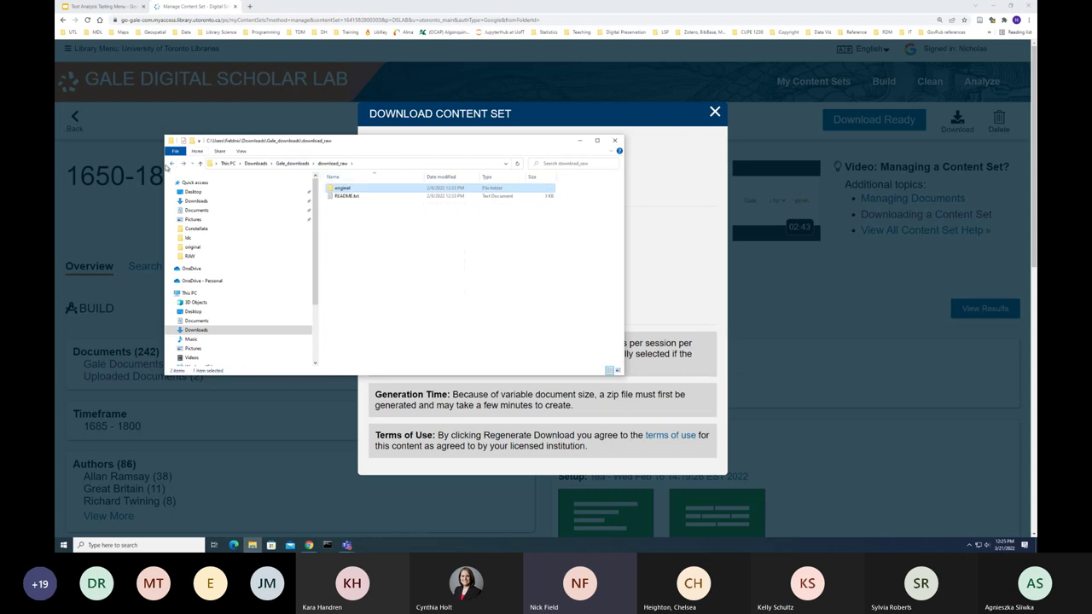
click(171, 164)
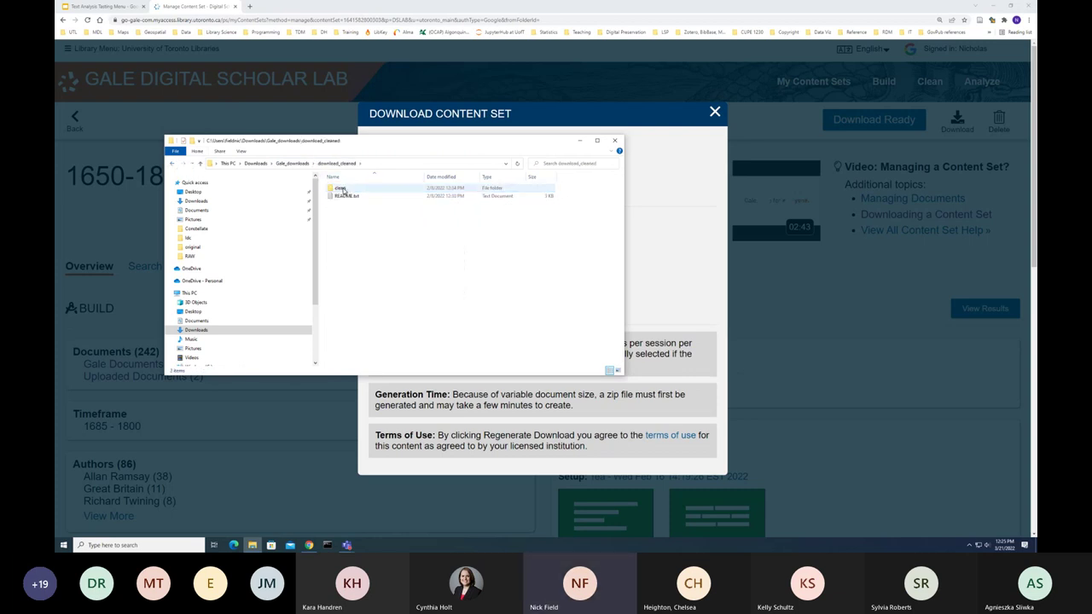
double_click(342, 188)
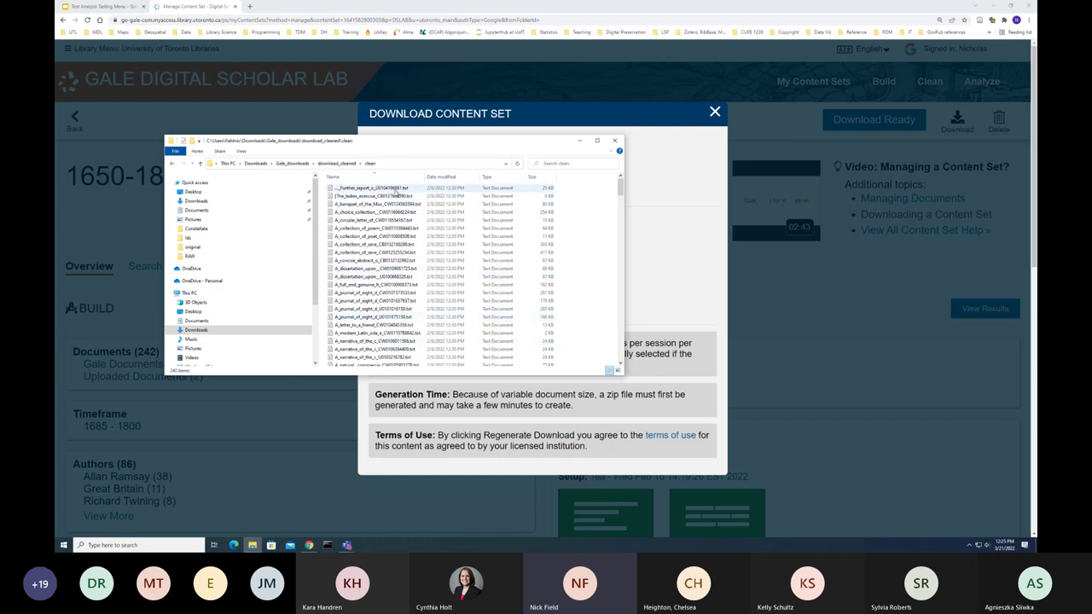
double_click(395, 189)
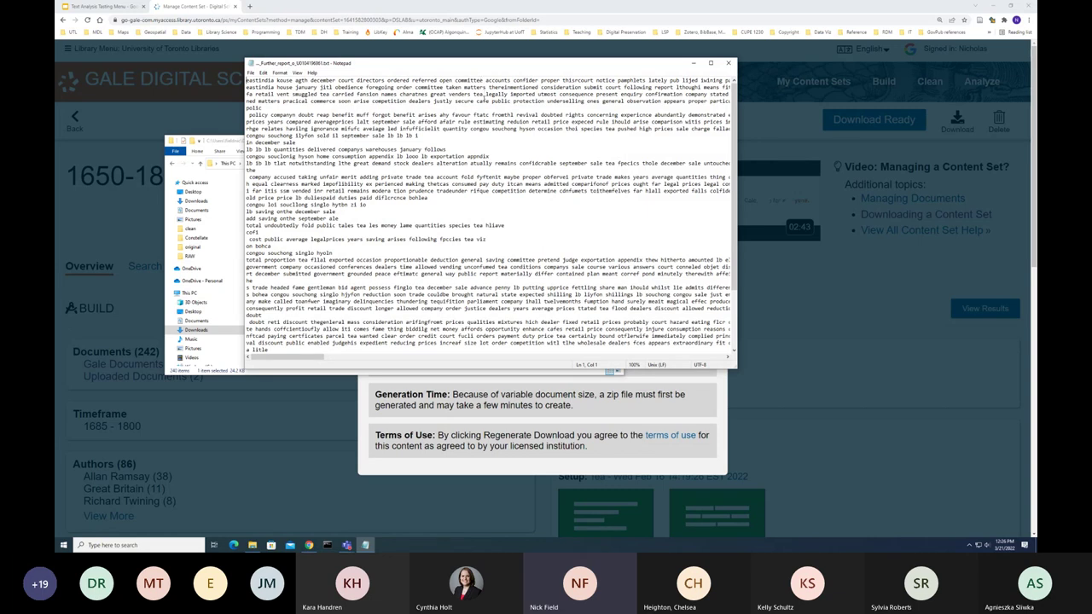
click(728, 62)
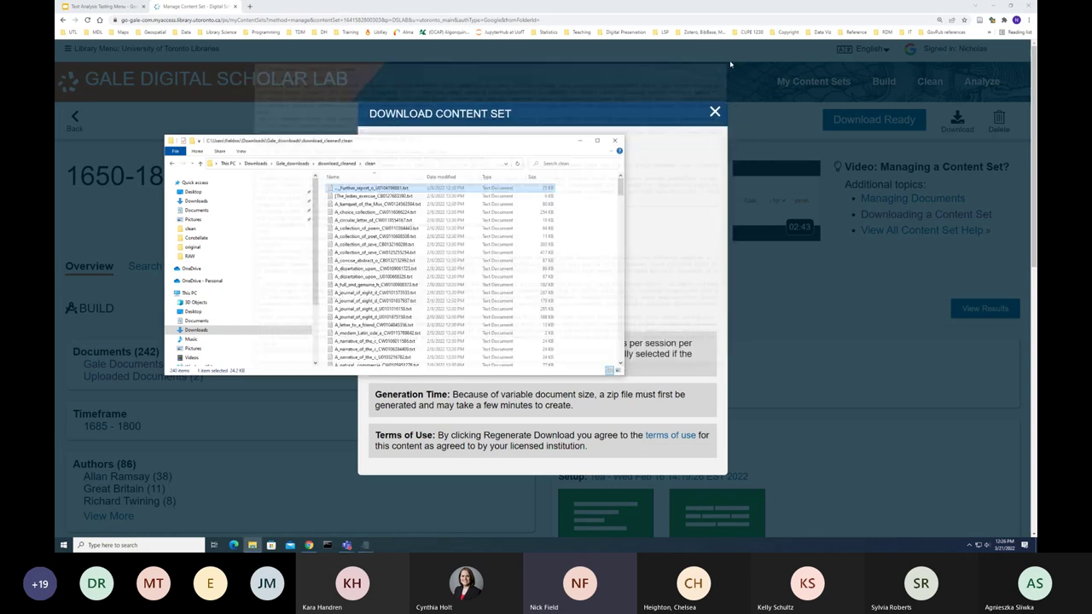
click(613, 142)
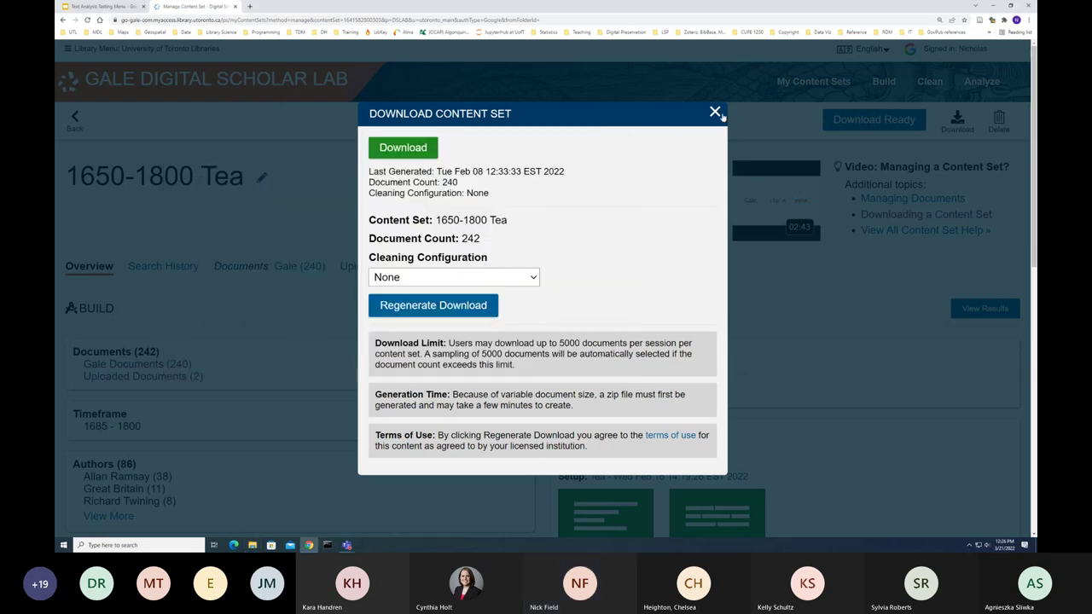
Close the download dialog and present the Tasting Menu deck through to the Constellate overview slide
click(715, 111)
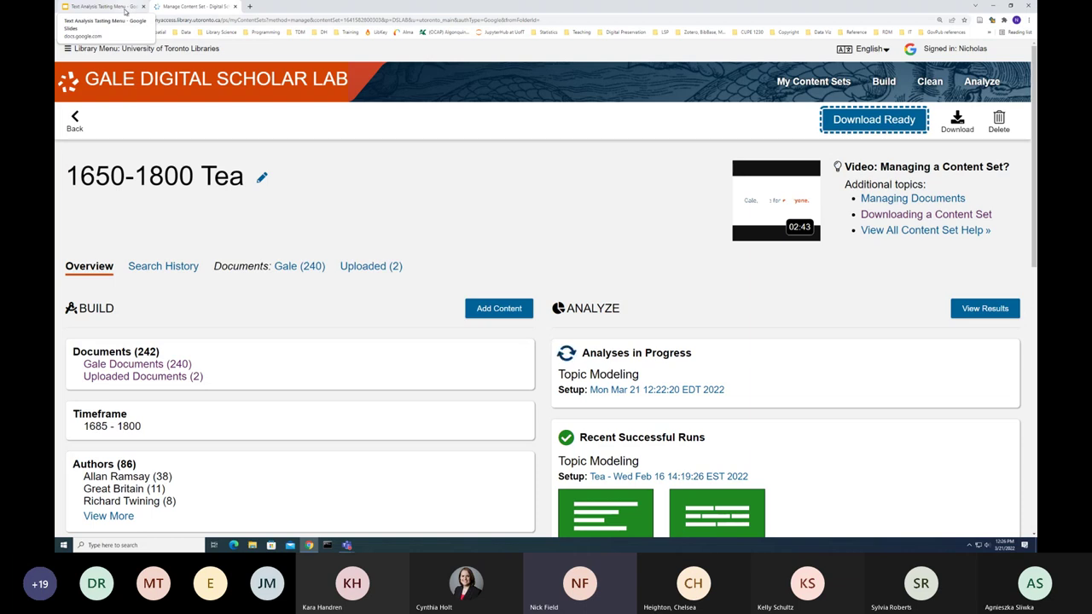
click(126, 10)
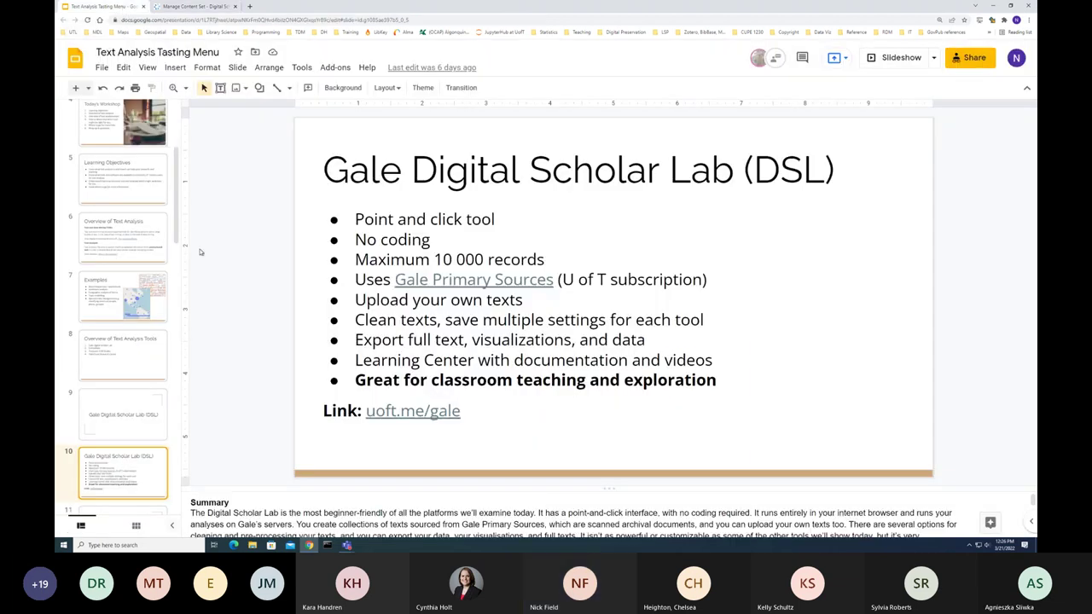
click(901, 57)
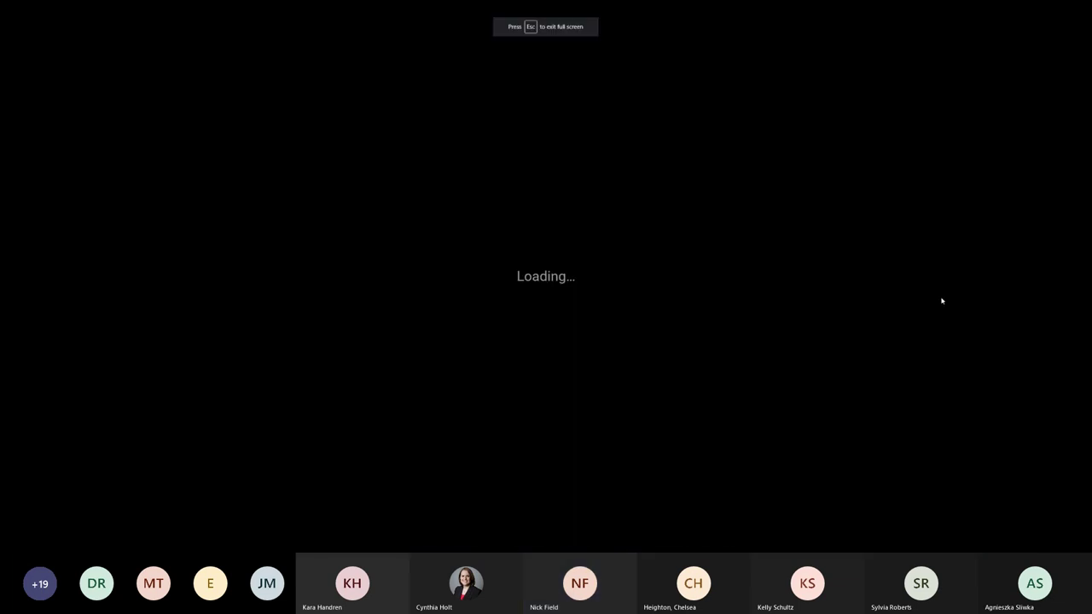
key(Right)
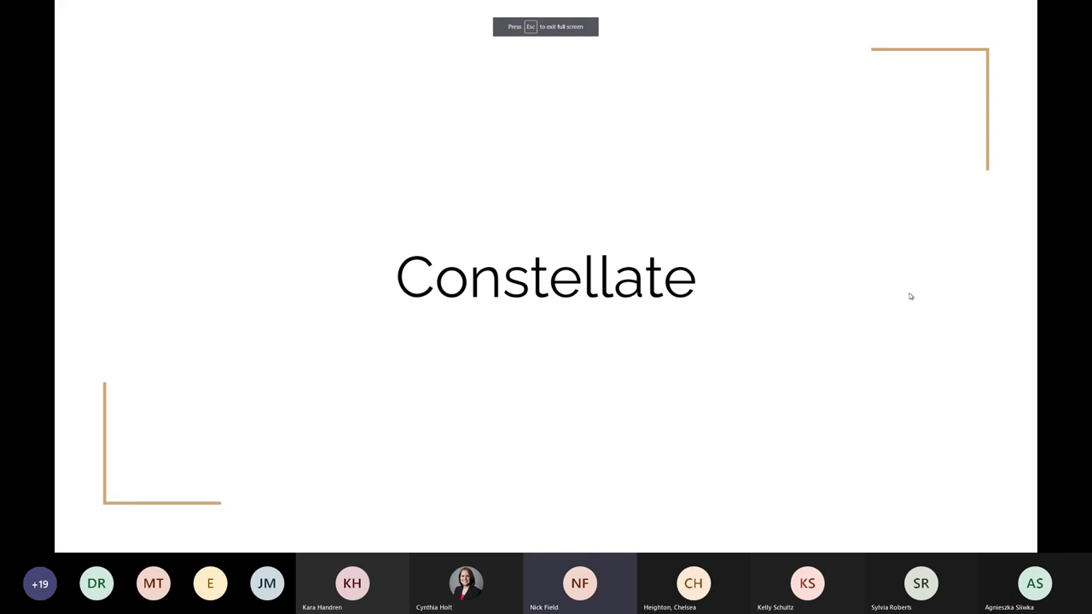
key(Left)
key(Left)
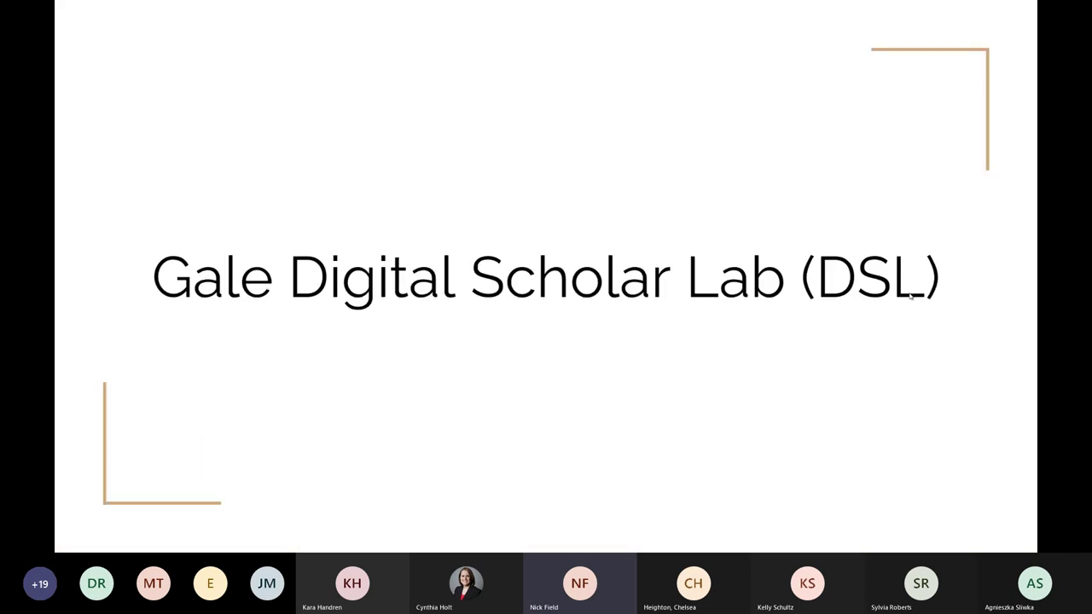
key(Right)
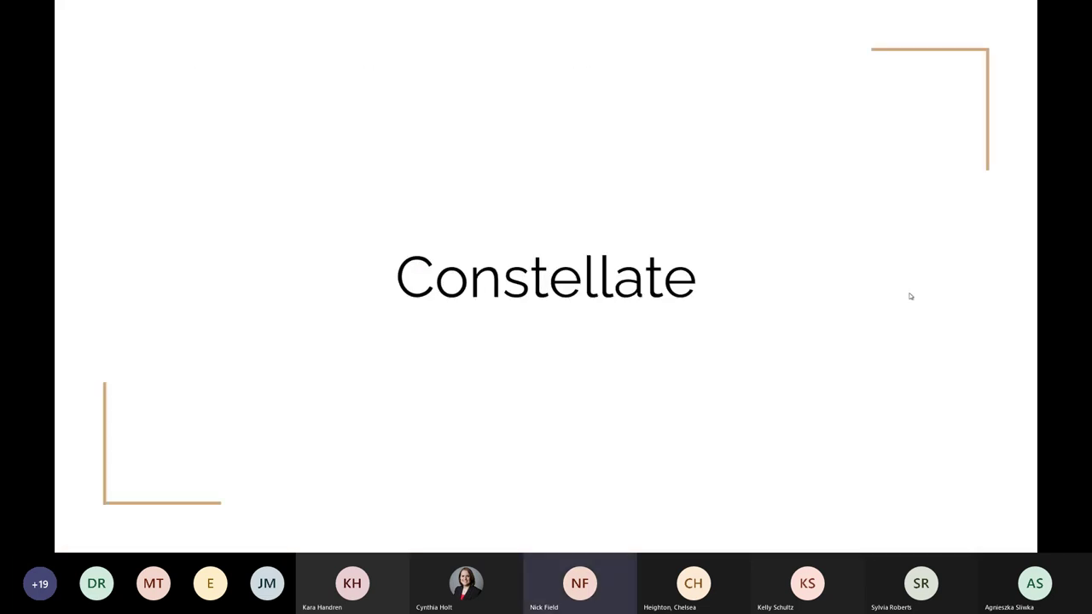
key(Right)
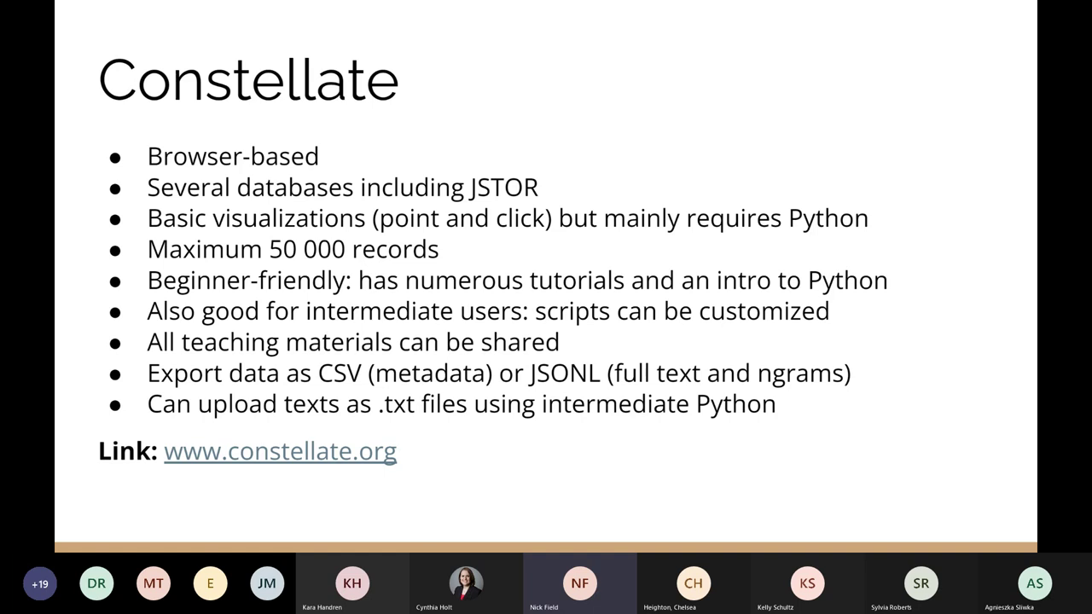
key(Escape)
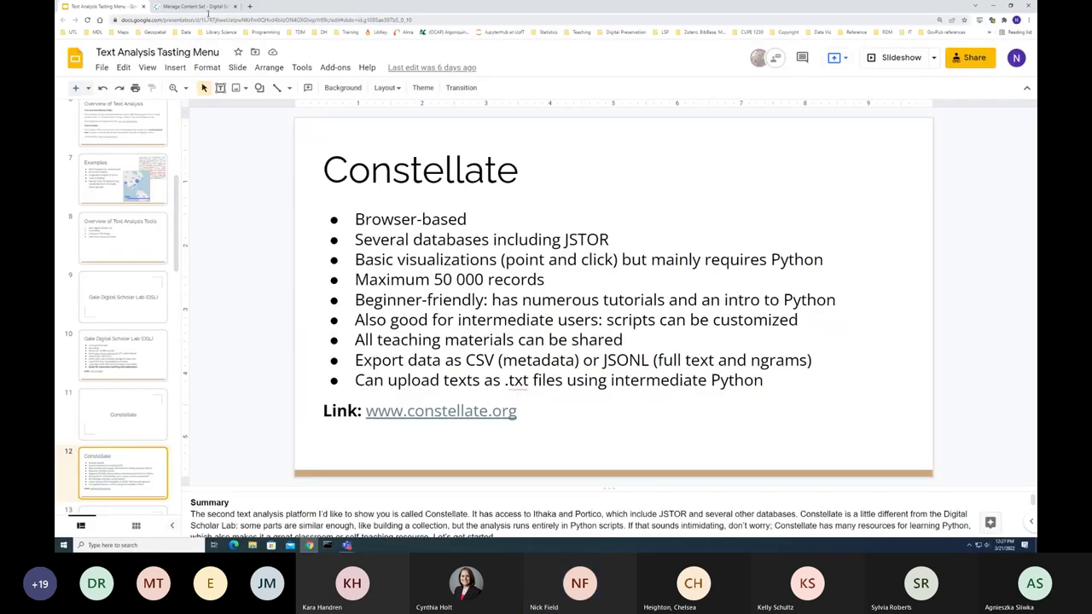
Open constellate.org in a new browser tab
click(249, 5)
text(constella)
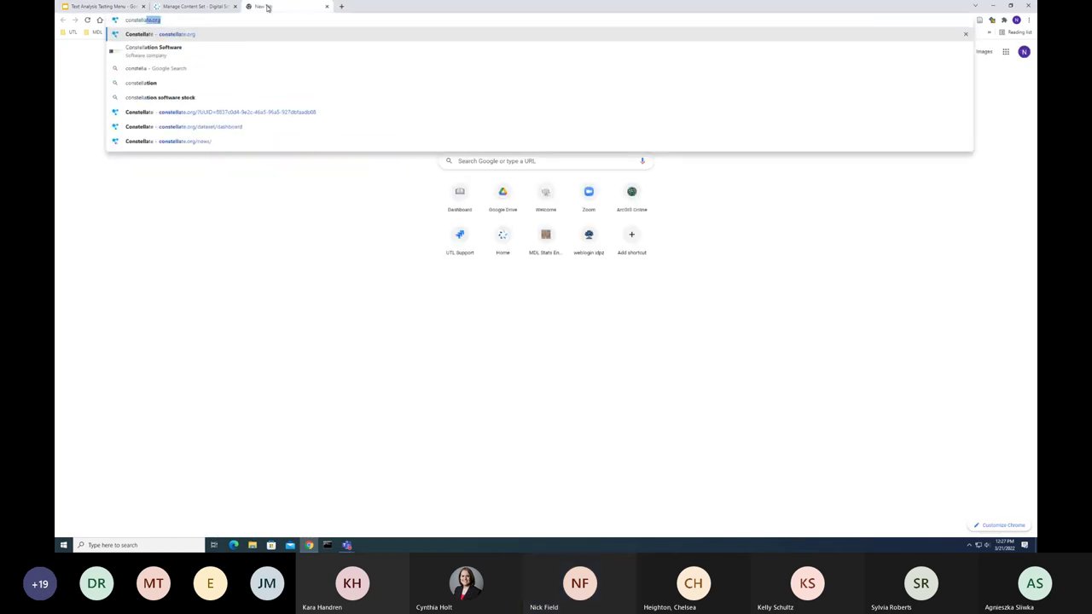
key(Return)
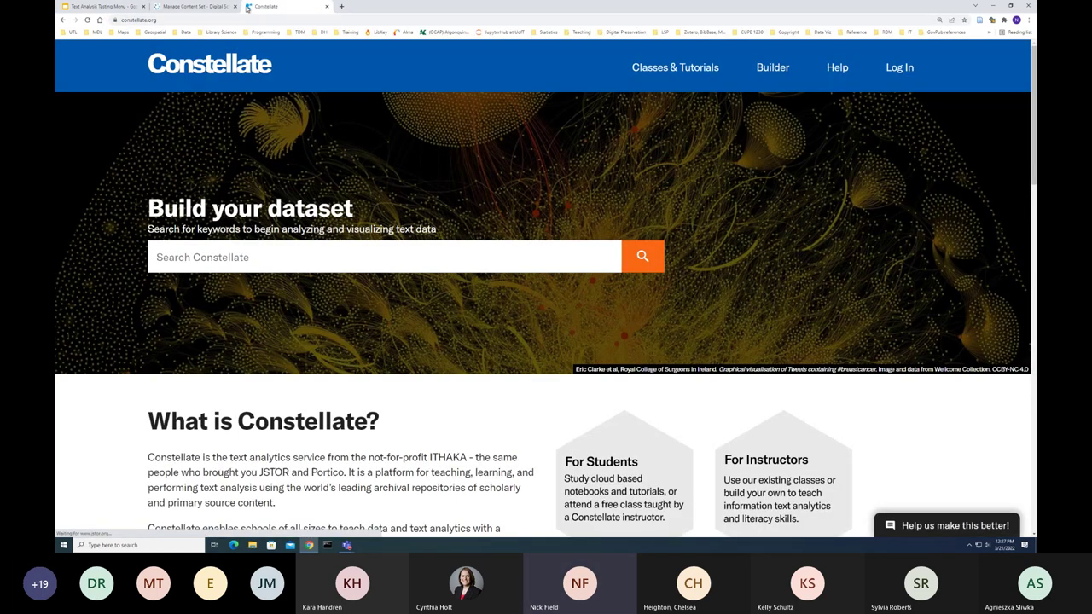
Log in to Constellate with the university e-mail username and the account password
click(901, 74)
click(369, 265)
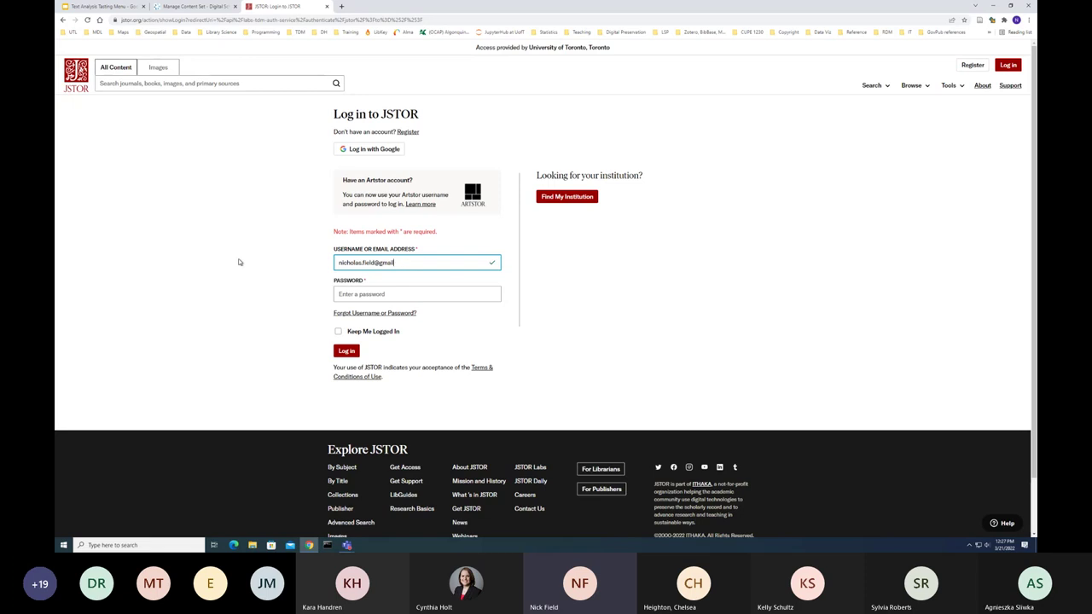
key(Tab)
text(******)
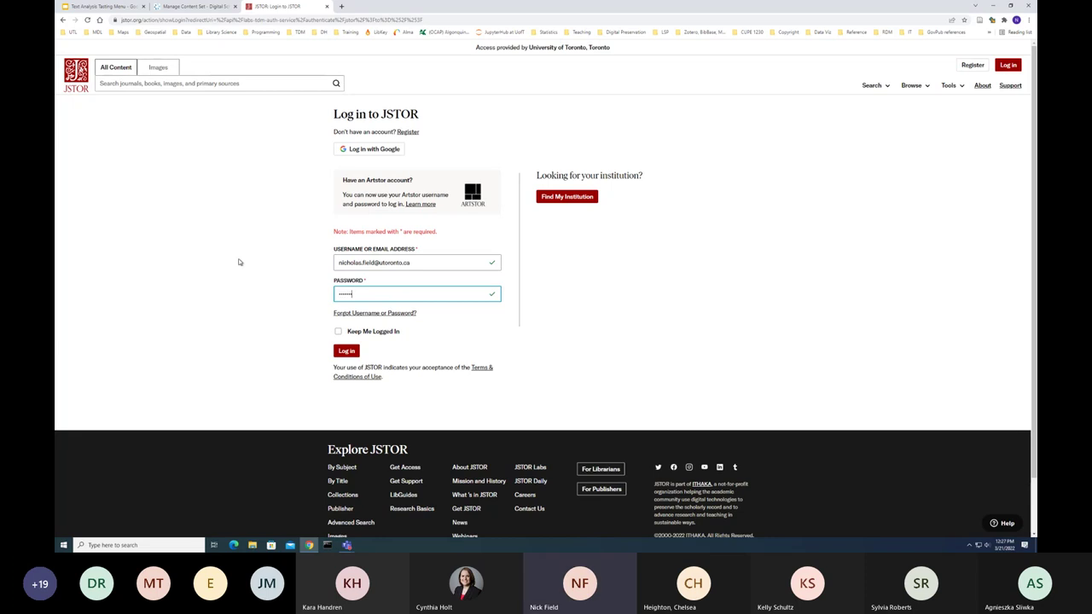
key(Return)
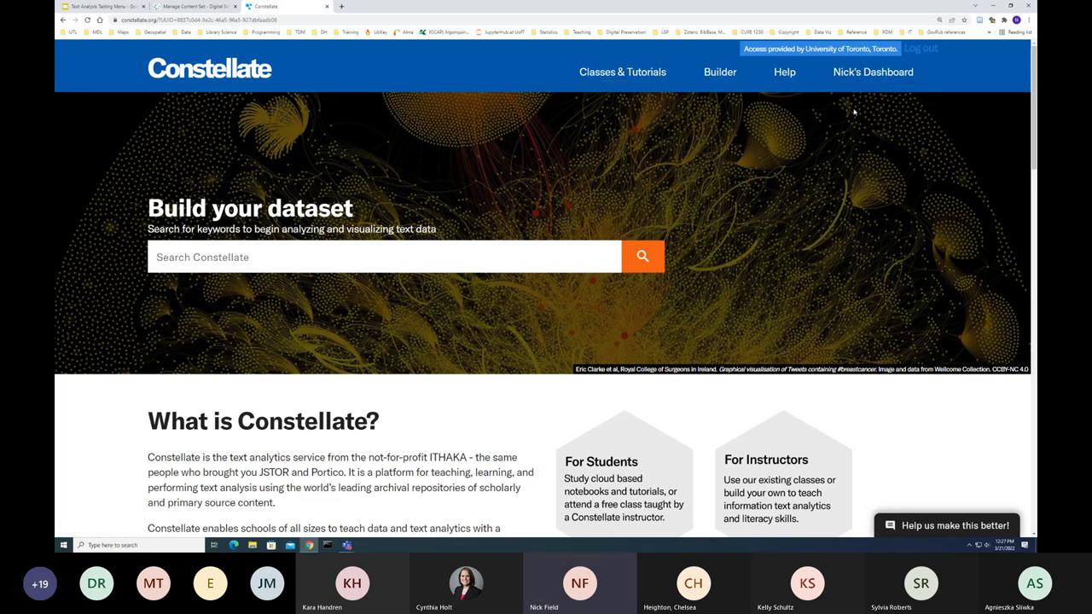
Open the Builder and clear previous filters to show all 31,666,664 documents
click(710, 72)
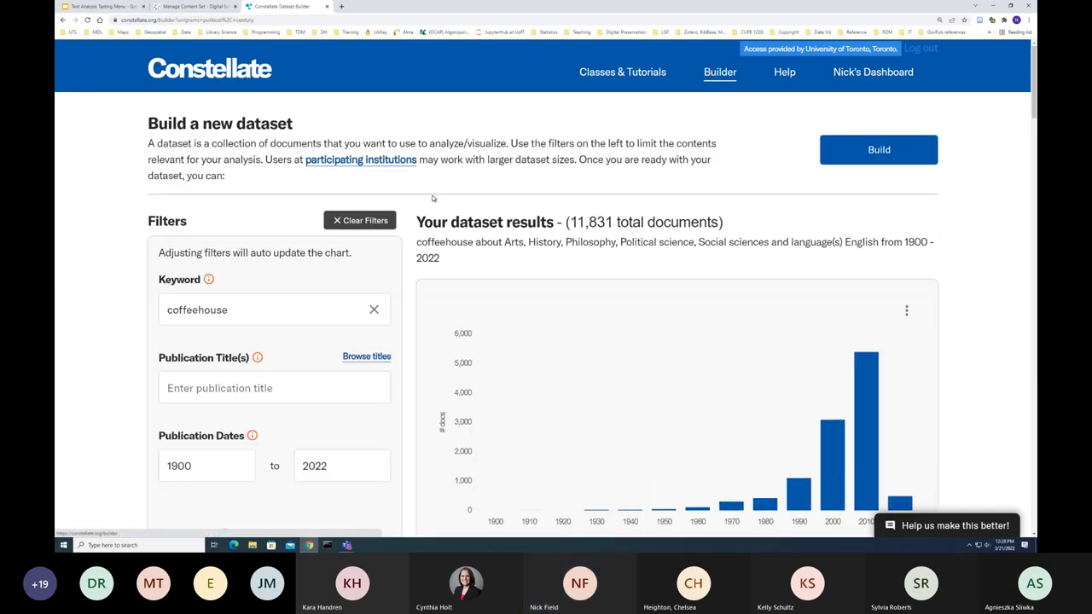
click(364, 225)
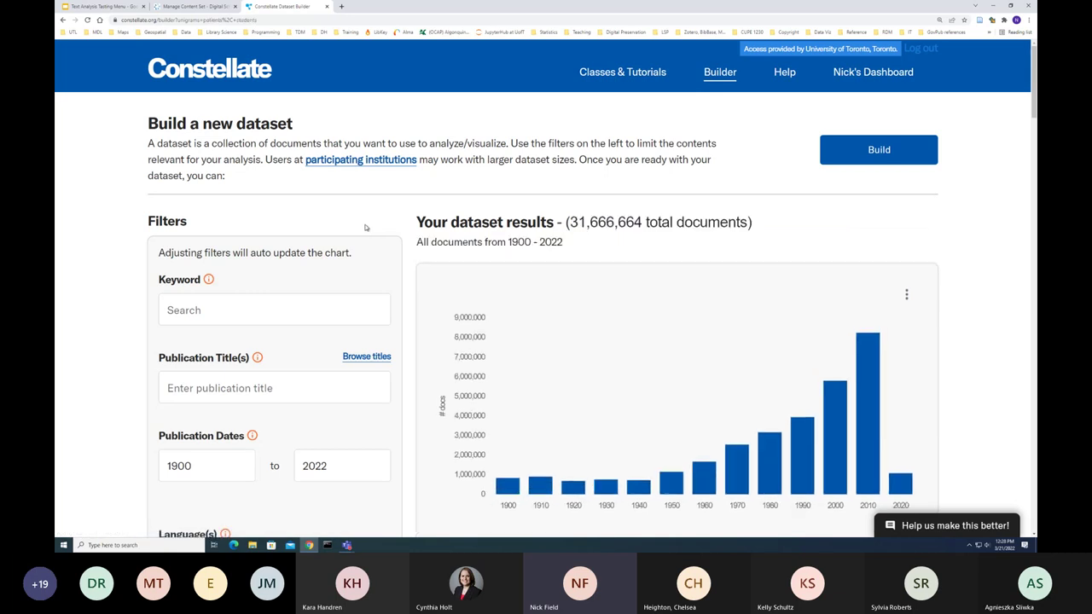
scroll(364, 231, down, 1)
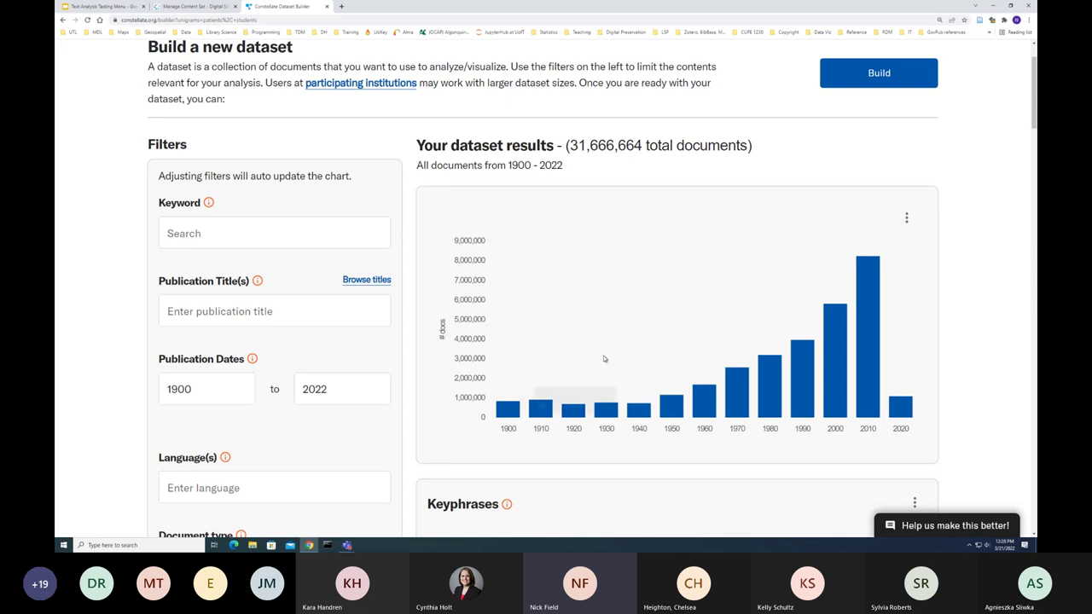
Add 'coffeehouse' as the dataset keyword filter
mouse_move(792, 390)
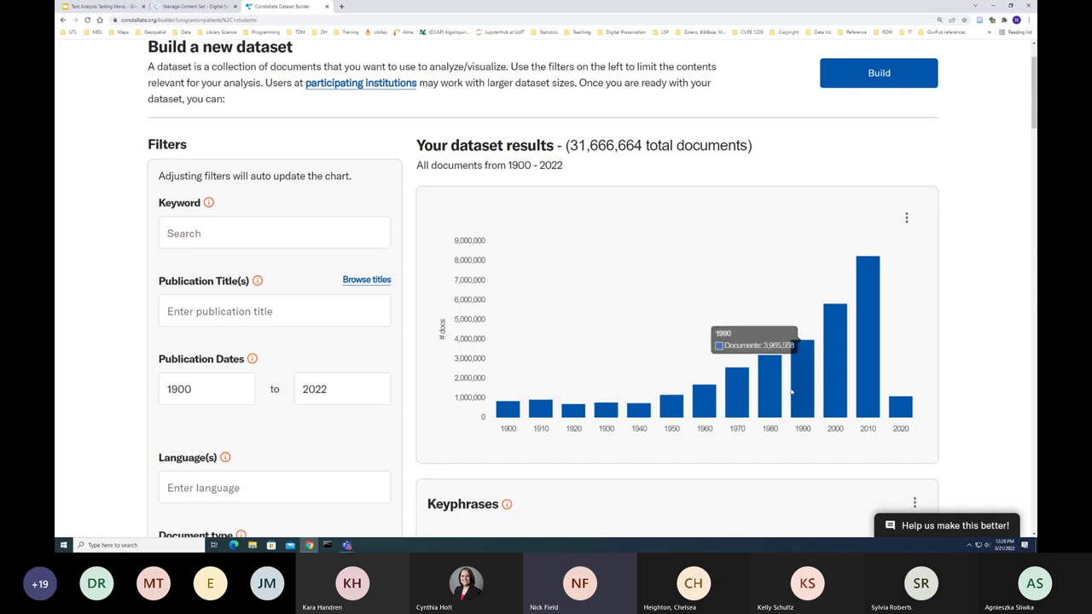
click(203, 228)
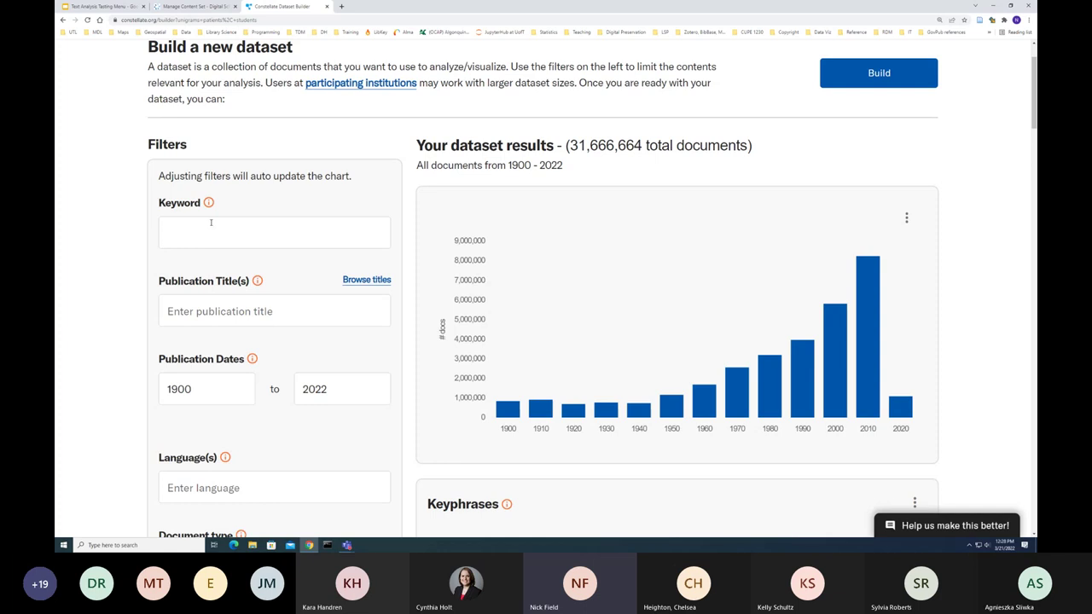
text(coffeehouse)
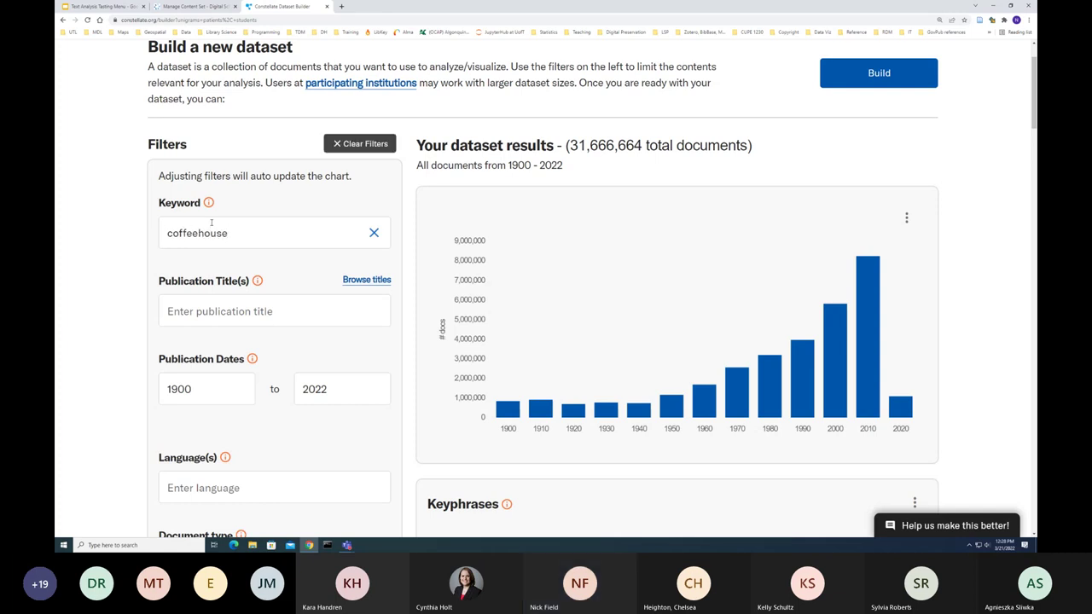
Set the publication date range to 1980 through 2000
scroll(205, 218, up, 1)
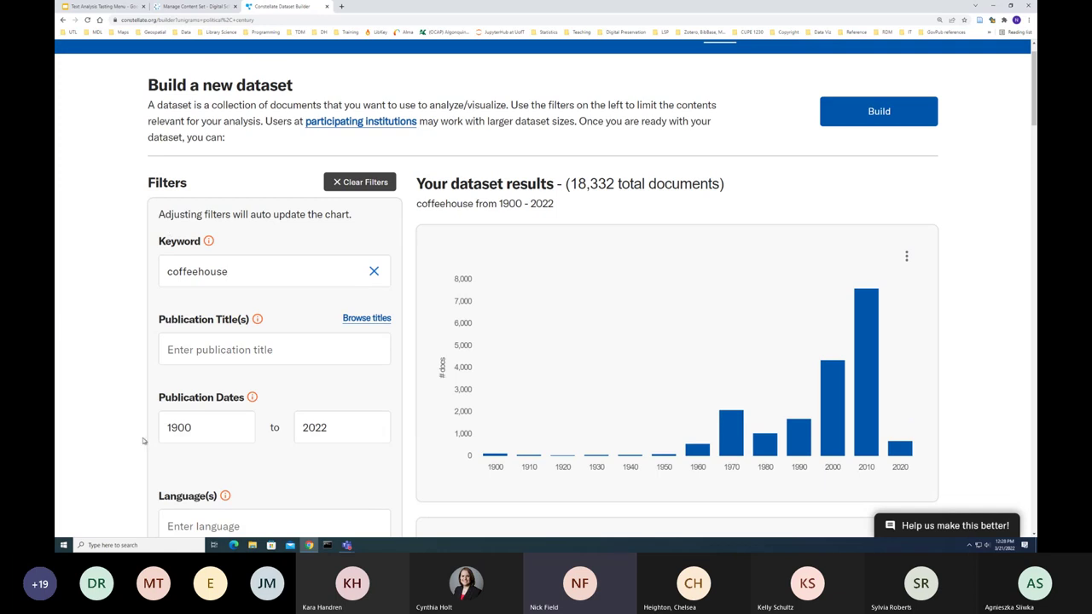
click(216, 434)
key(BackSpace)
key(BackSpace)
text(80)
key(Tab)
text(2000)
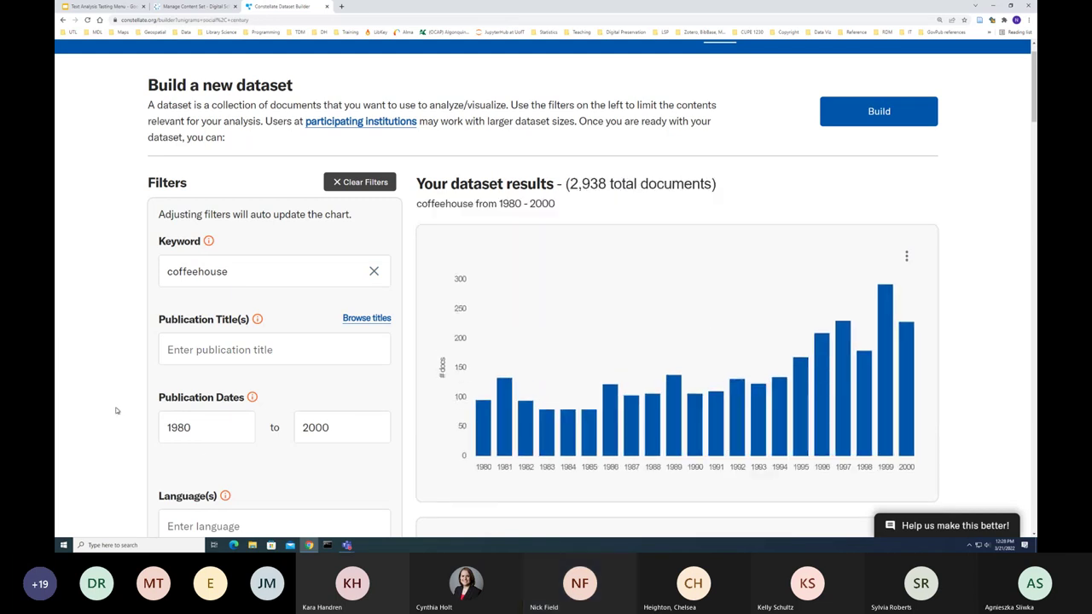
Filter the dataset to English-language documents
scroll(117, 411, down, 3)
click(282, 267)
text(eng)
click(192, 289)
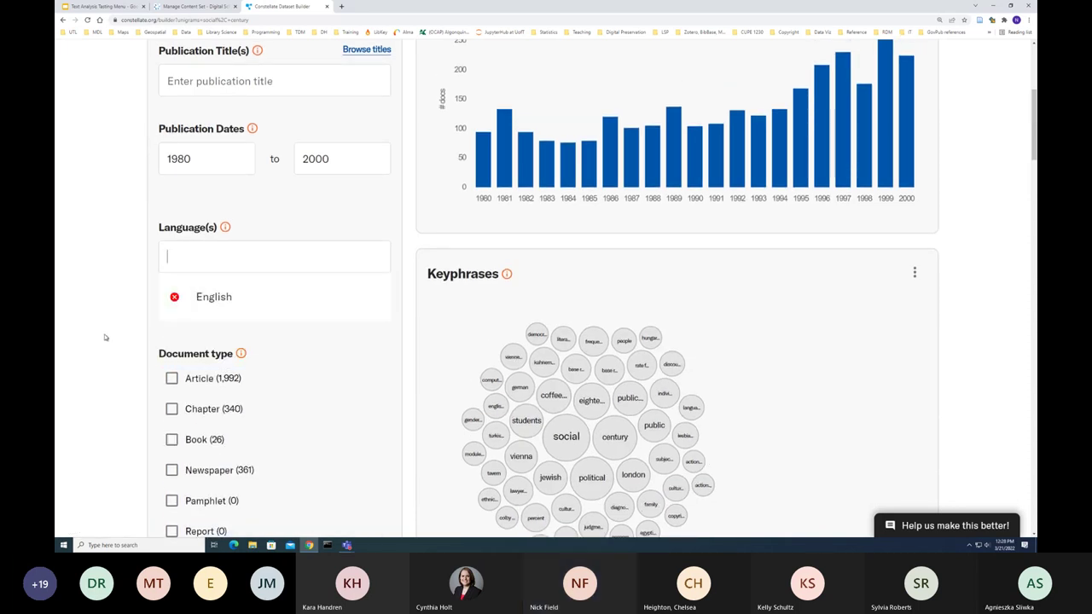
Tick the Arts, History, Philosophy, Political science and Social sciences categories, leaving 1,808 documents
scroll(105, 338, down, 4)
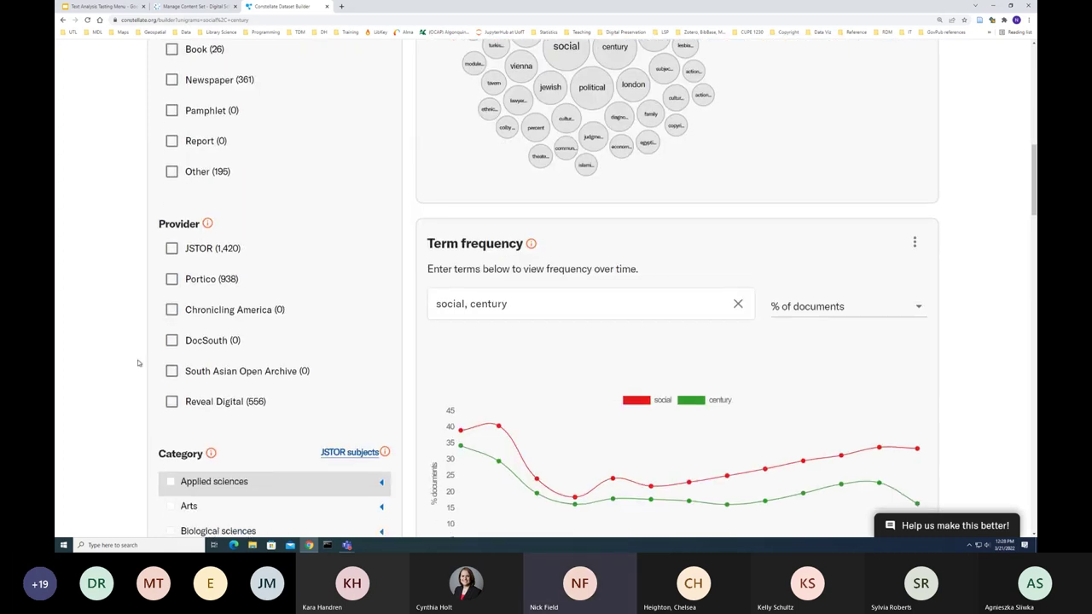
scroll(137, 364, down, 3)
scroll(137, 363, up, 3)
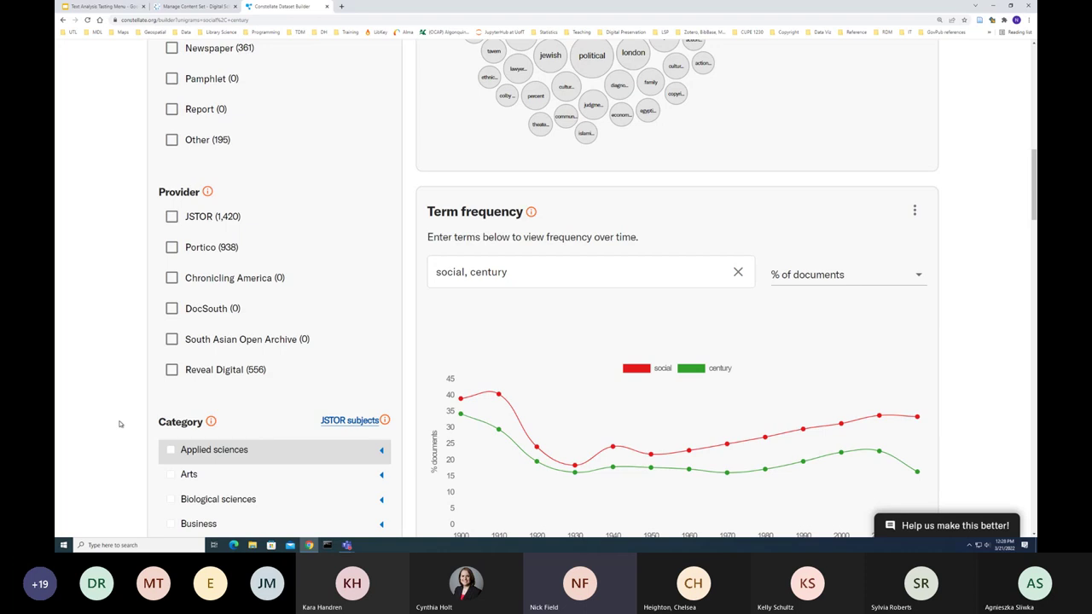
scroll(124, 418, down, 3)
click(186, 240)
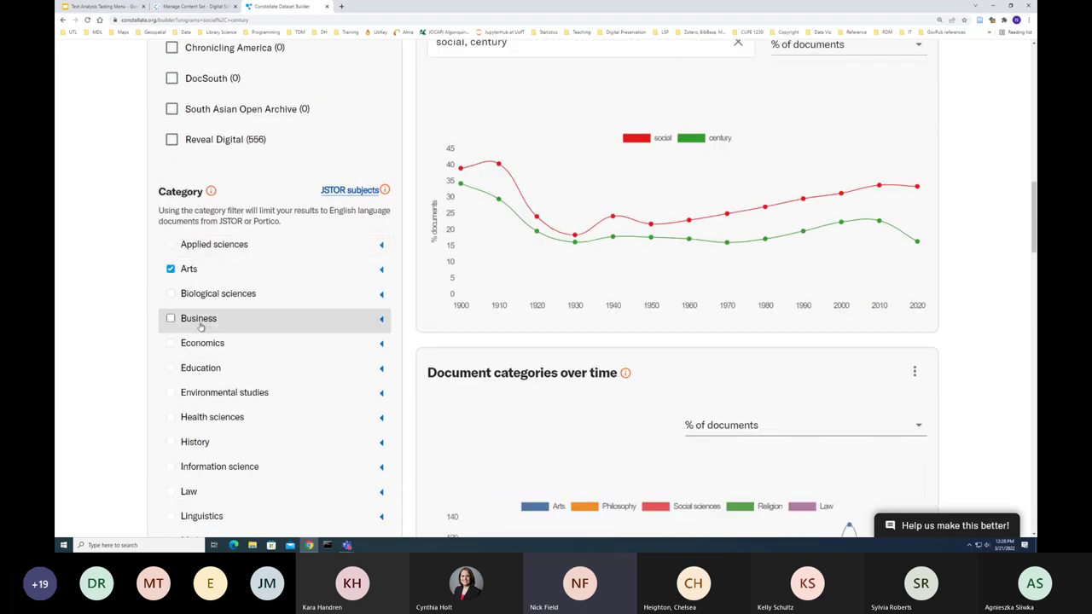
scroll(201, 327, down, 1)
click(173, 342)
scroll(175, 350, down, 1)
click(171, 376)
click(172, 424)
click(171, 472)
scroll(341, 384, up, 5)
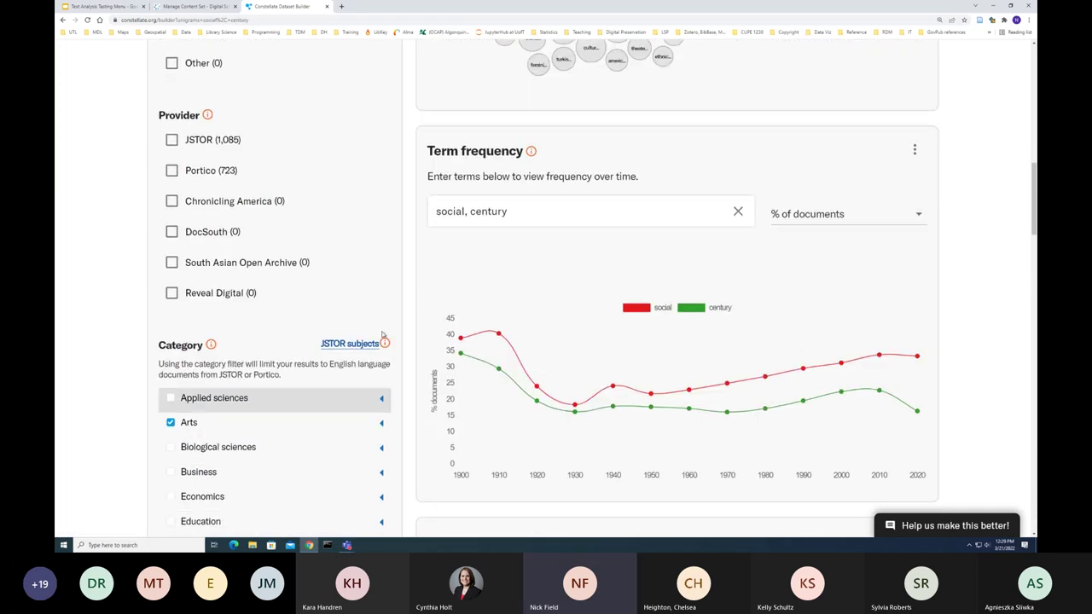
scroll(383, 336, up, 3)
scroll(803, 327, down, 1)
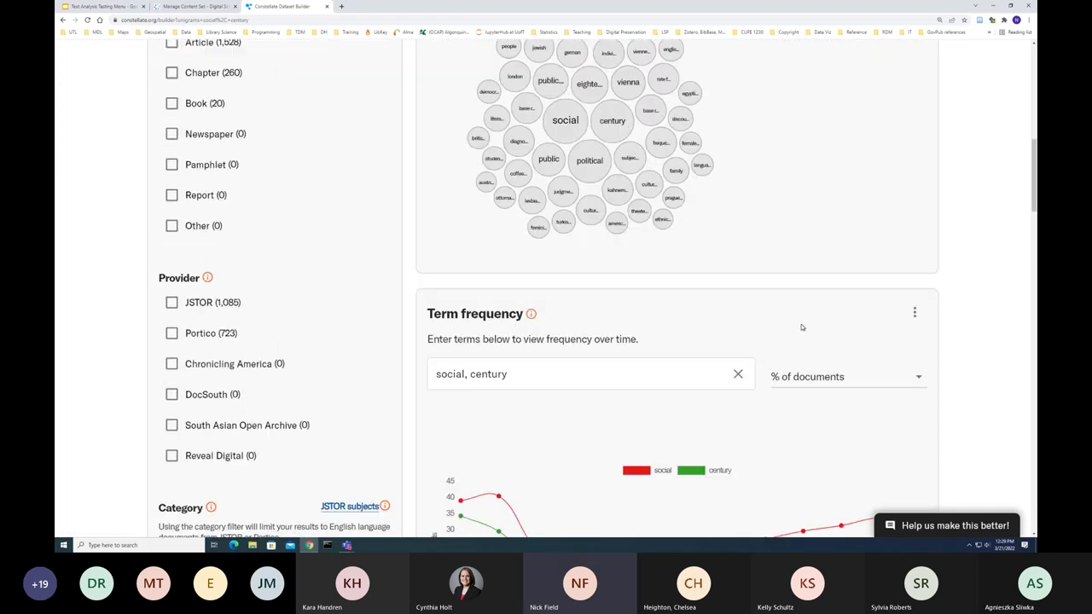
scroll(803, 327, up, 6)
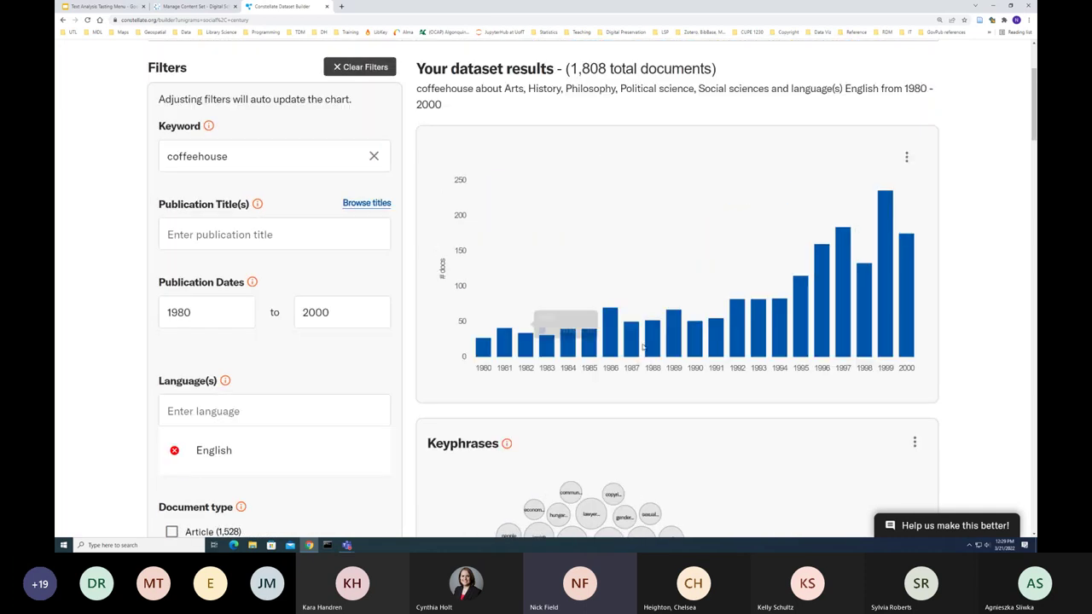
scroll(851, 387, down, 2)
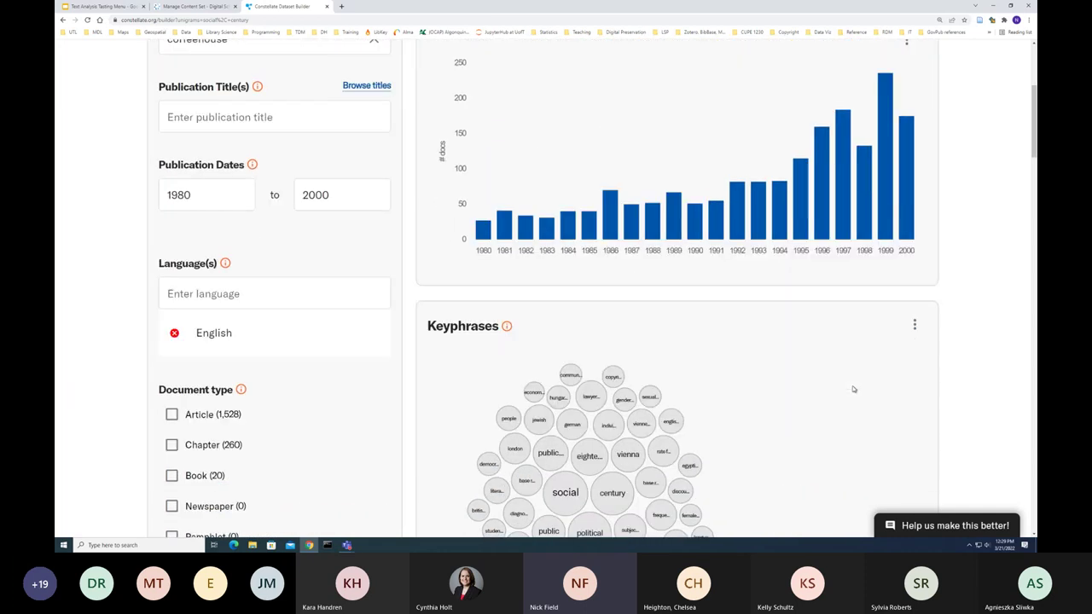
scroll(728, 362, down, 6)
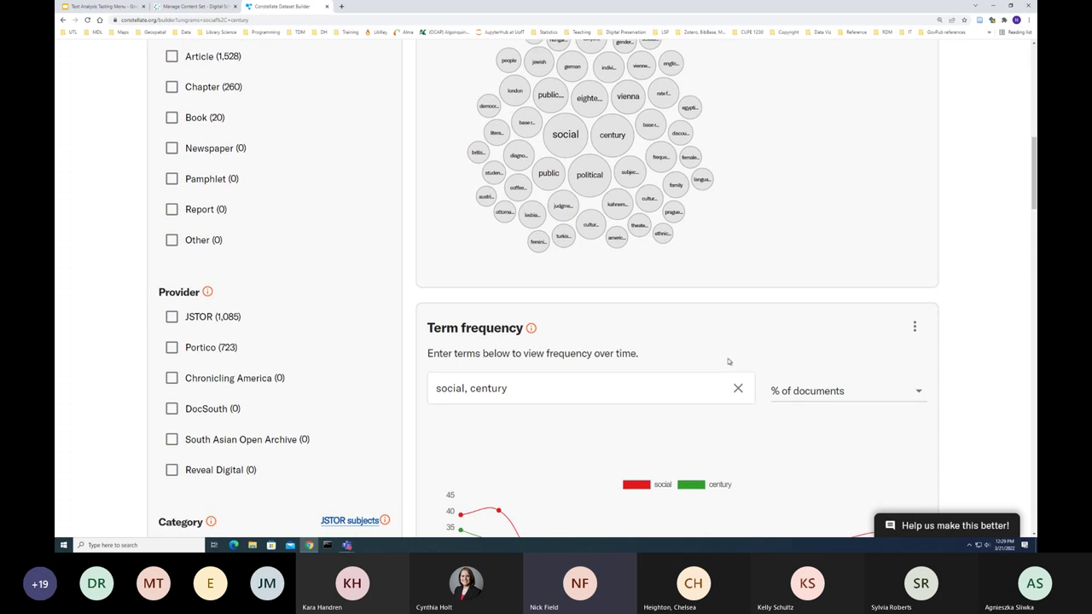
scroll(729, 362, down, 3)
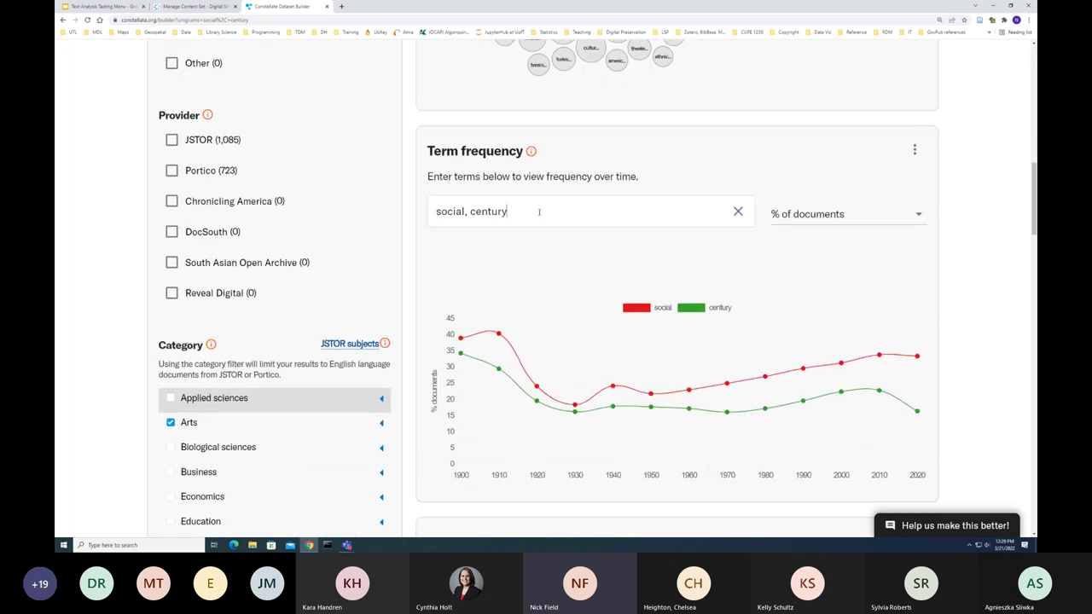
Replace 'social, century' with 'coffeehouse, salon, public sphere' in the term frequency box
drag(539, 212, 433, 212)
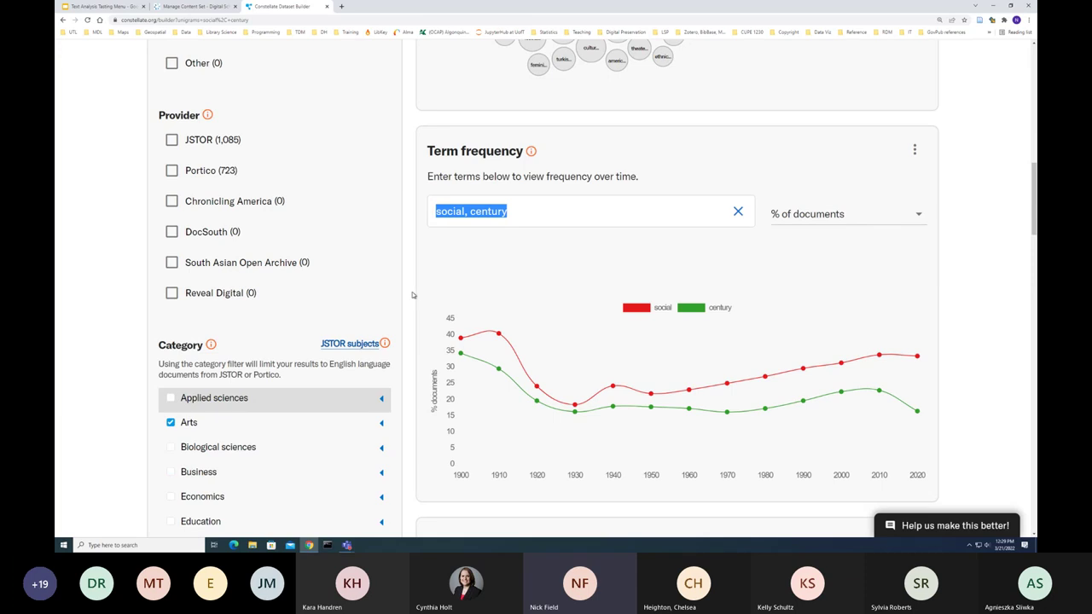
text(coffeeh)
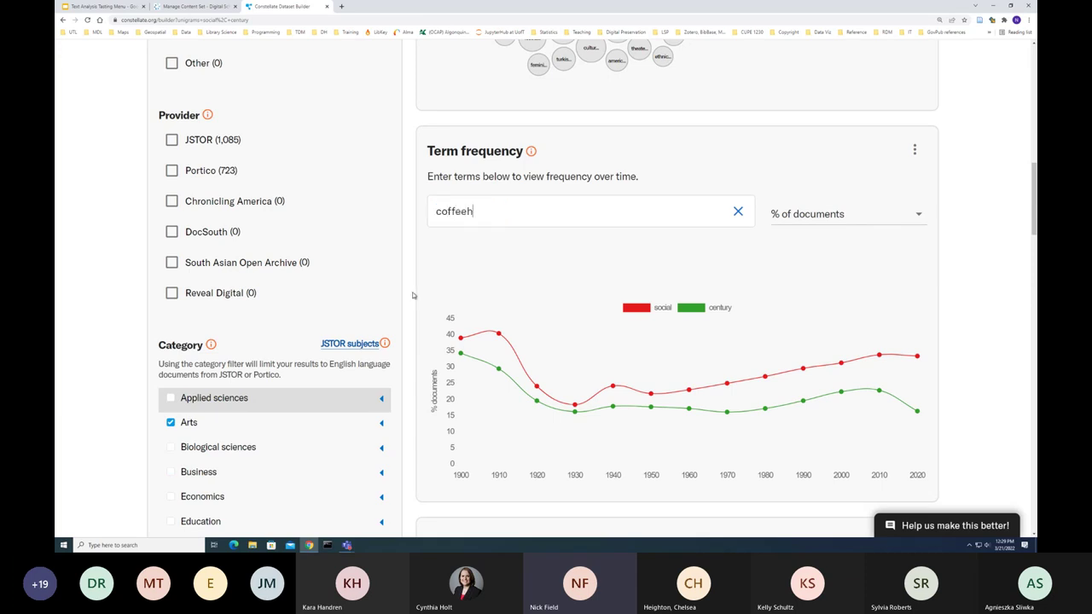
text(ouse,)
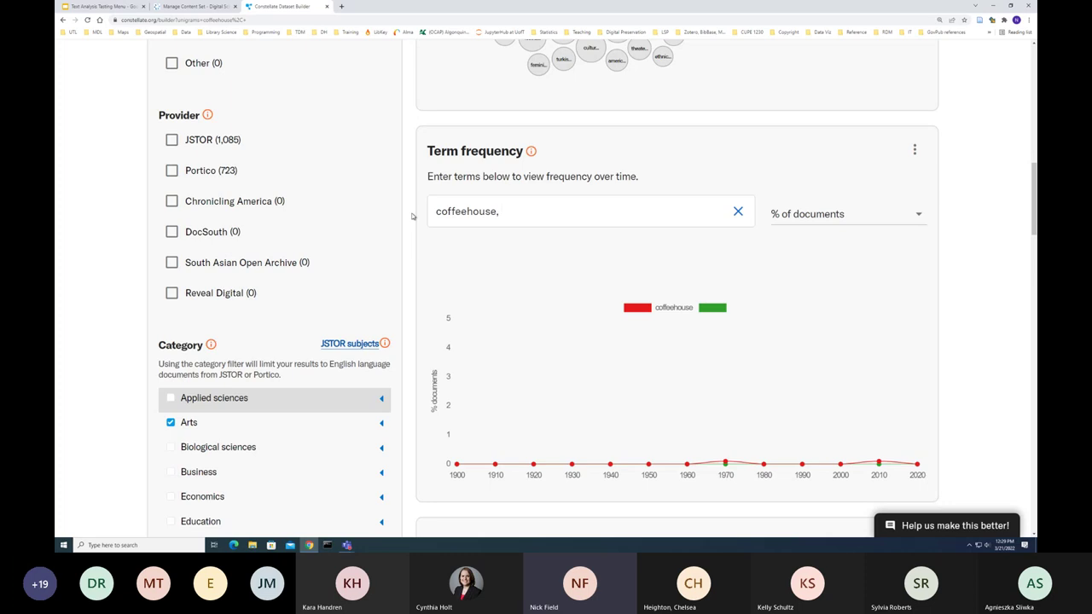
text(salon, public sphere)
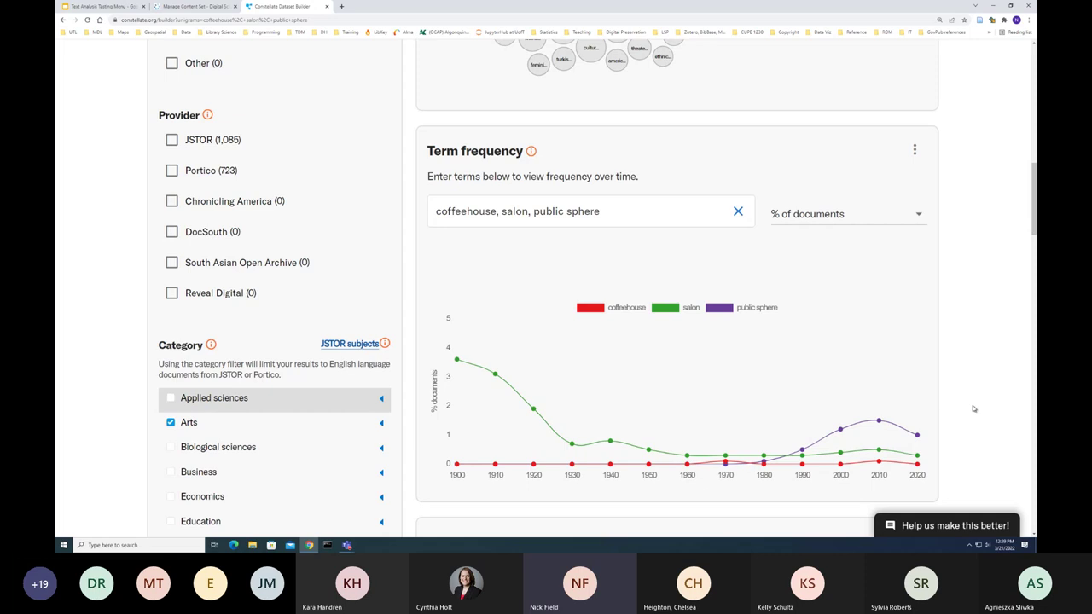
scroll(973, 409, down, 5)
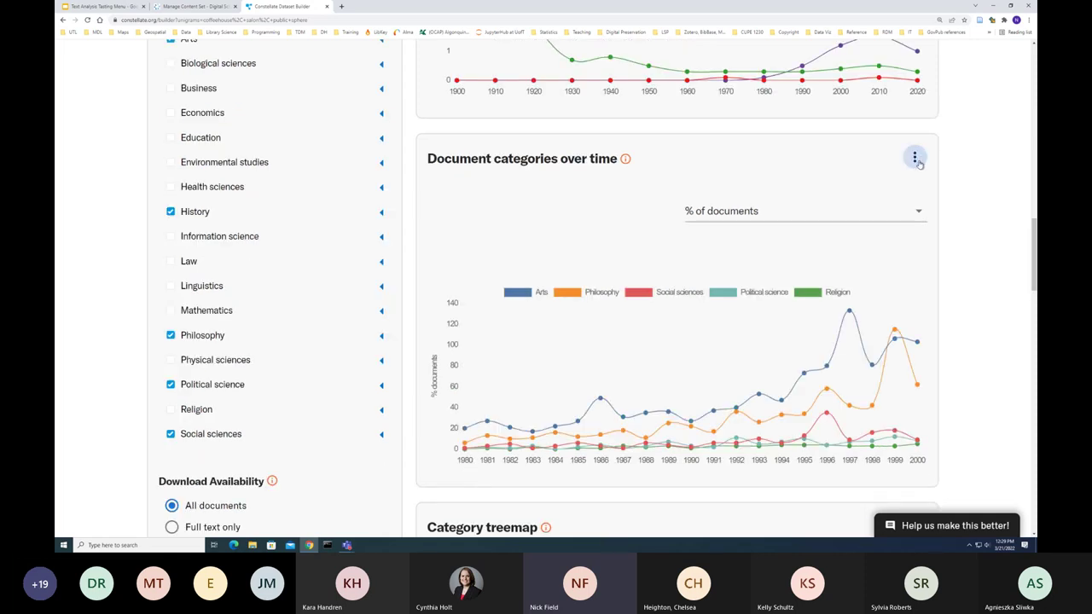
click(915, 158)
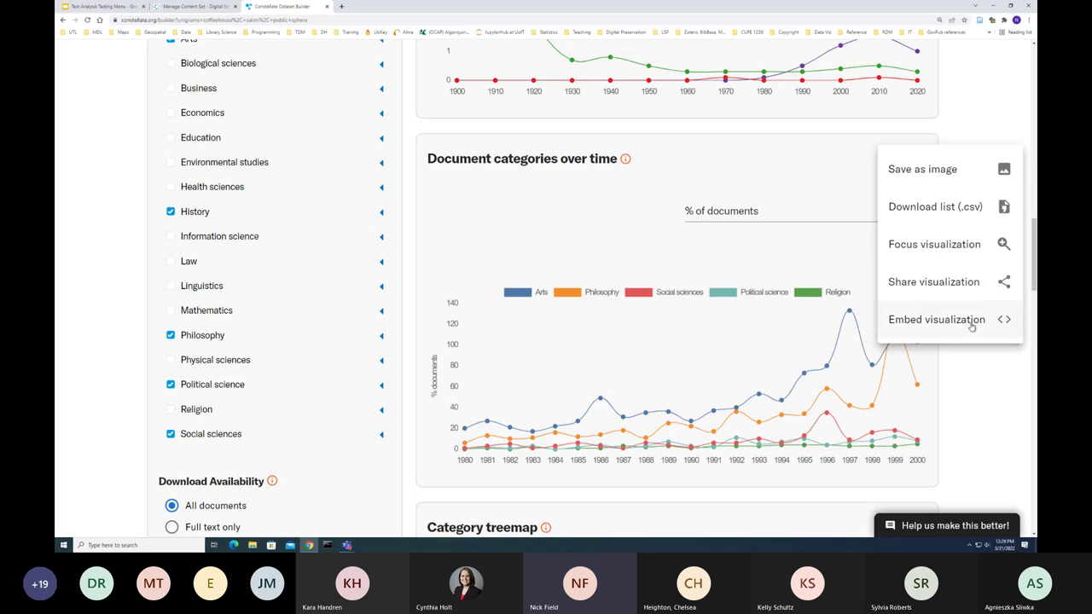
click(976, 389)
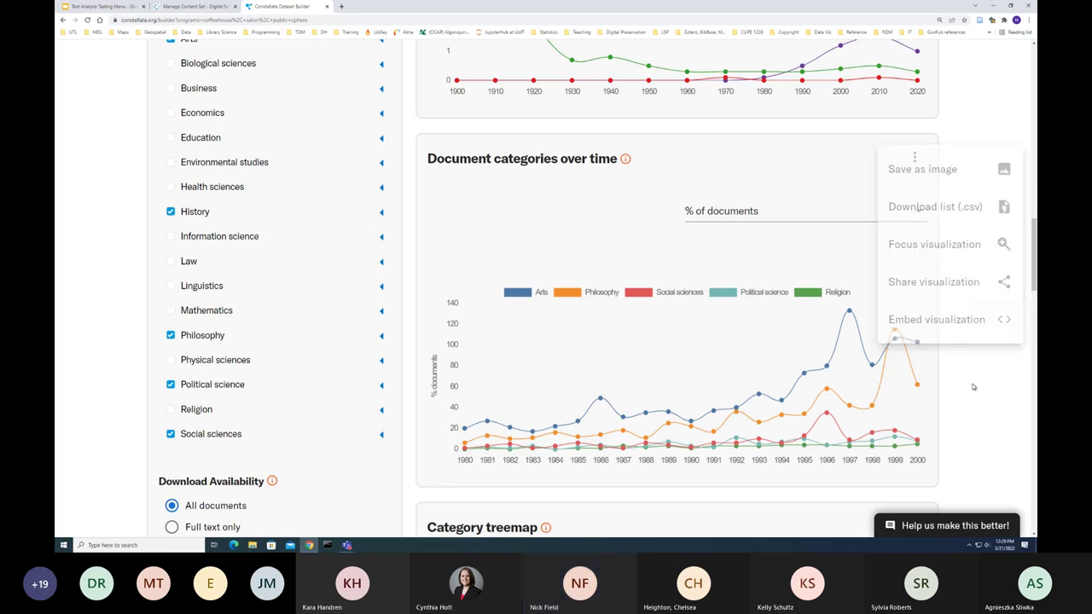
scroll(975, 389, up, 2)
scroll(973, 388, up, 12)
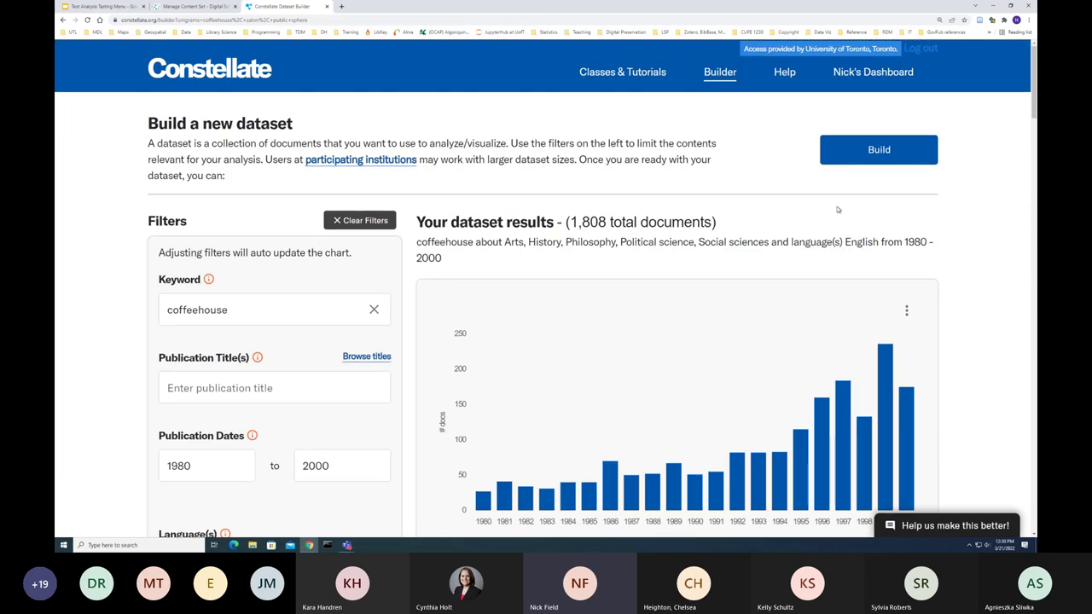
Build the 1,808-document dataset under the nickname 'Coffee_March2022' and confirm
click(896, 163)
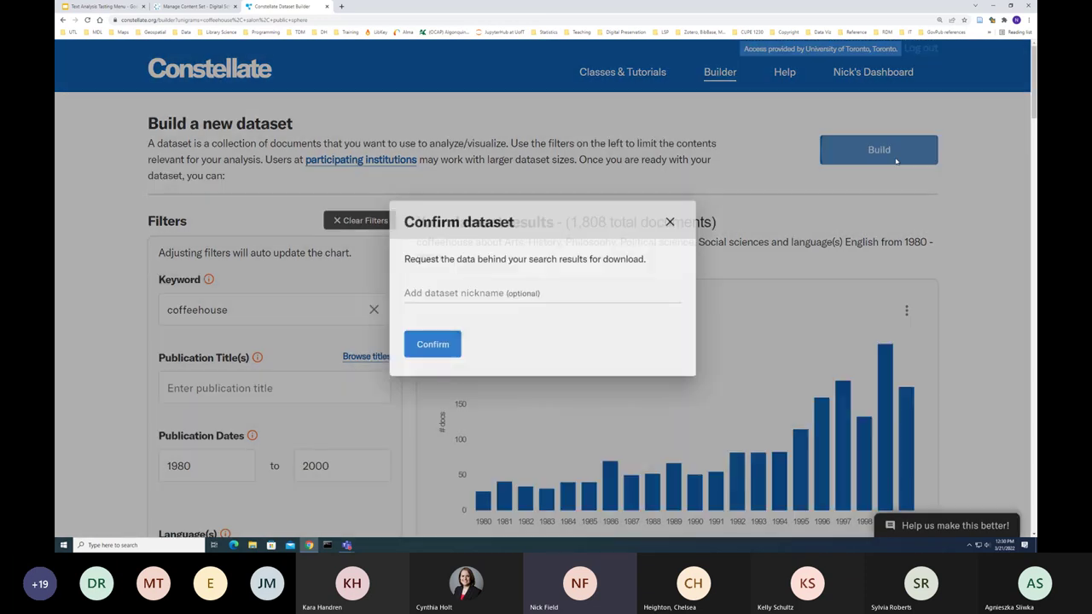
click(506, 299)
text(C)
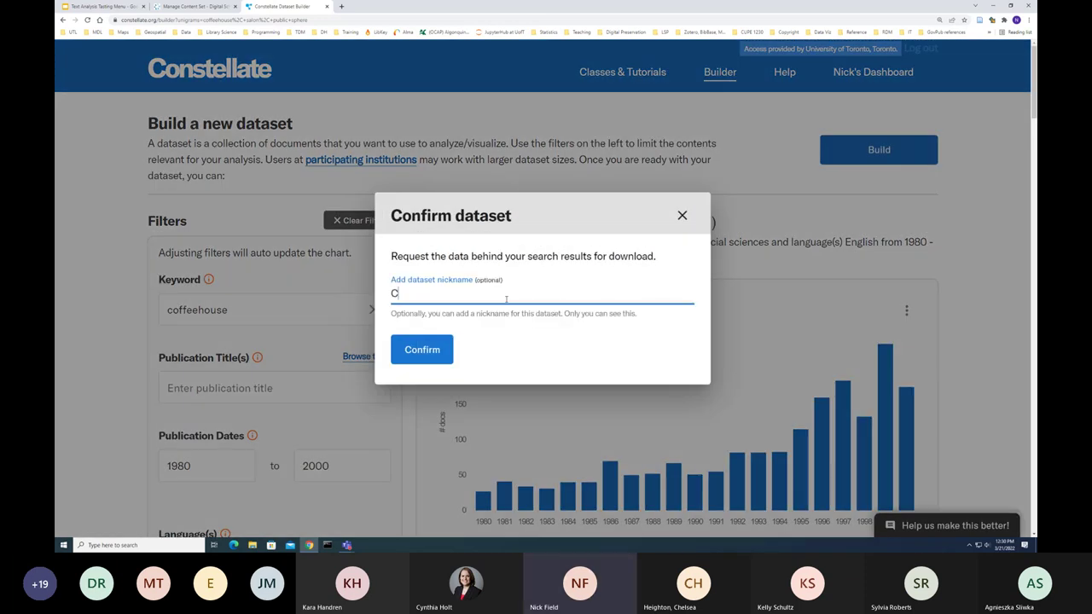
text(offee_March2022)
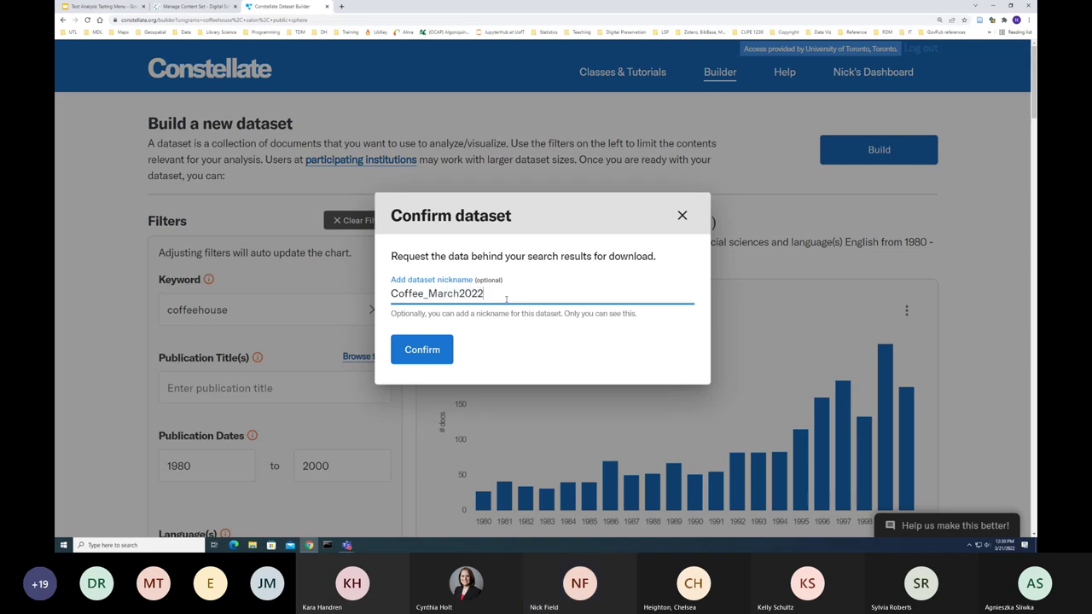
click(423, 350)
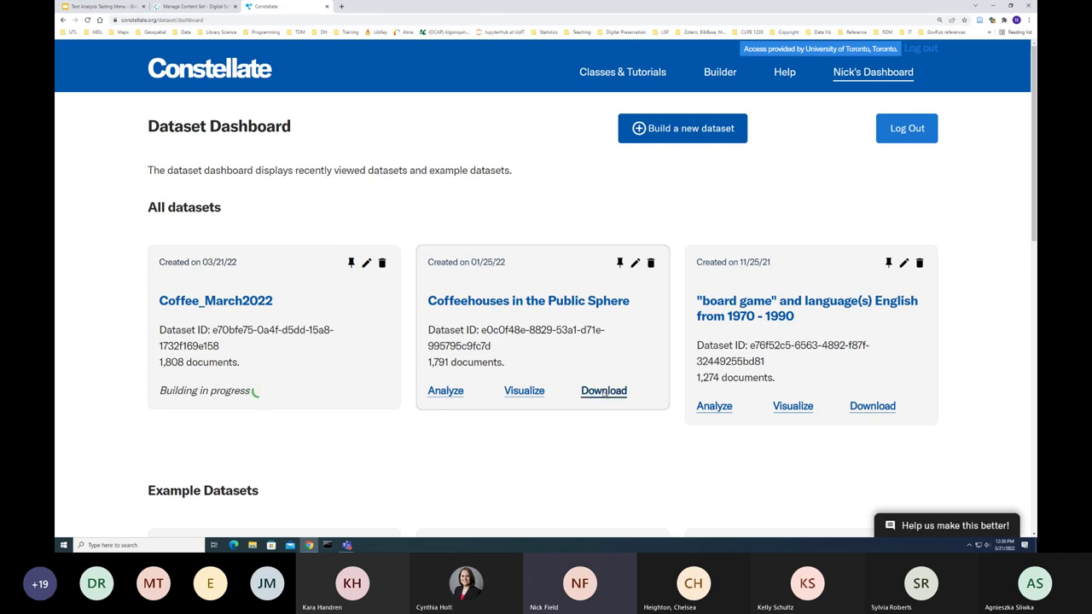
Open the More download options page for the 1,791-document Coffeehouses in the Public Sphere dataset
click(604, 391)
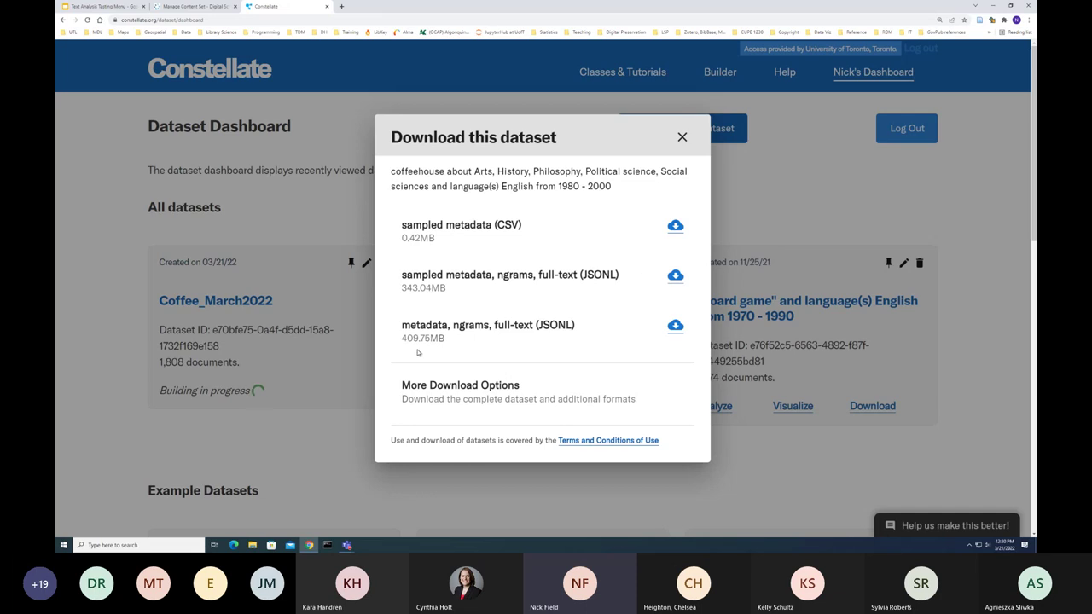
click(460, 389)
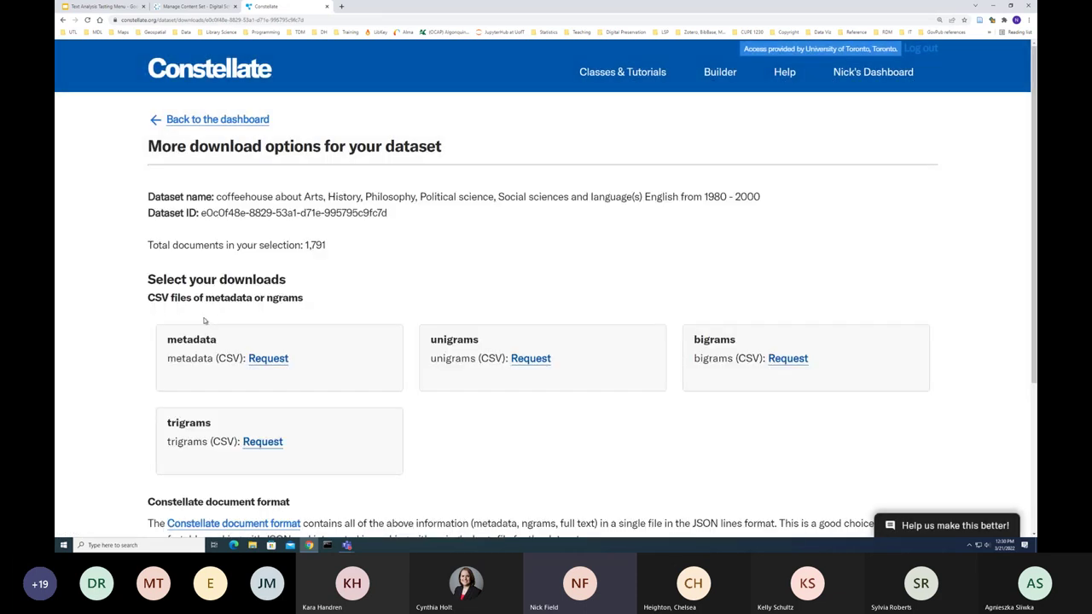
scroll(452, 308, down, 1)
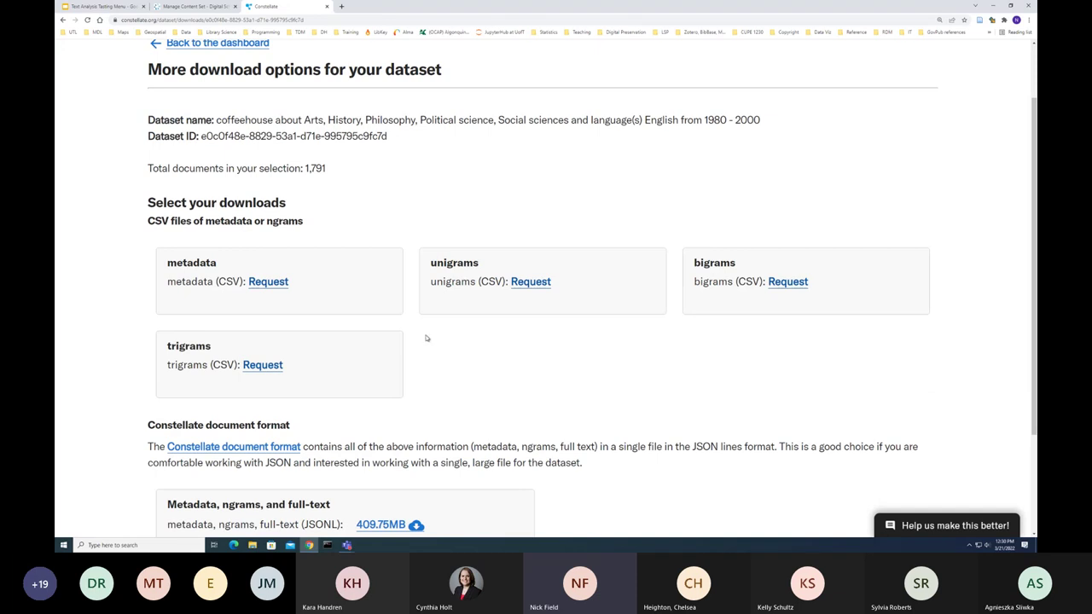
scroll(427, 337, down, 1)
scroll(423, 334, up, 1)
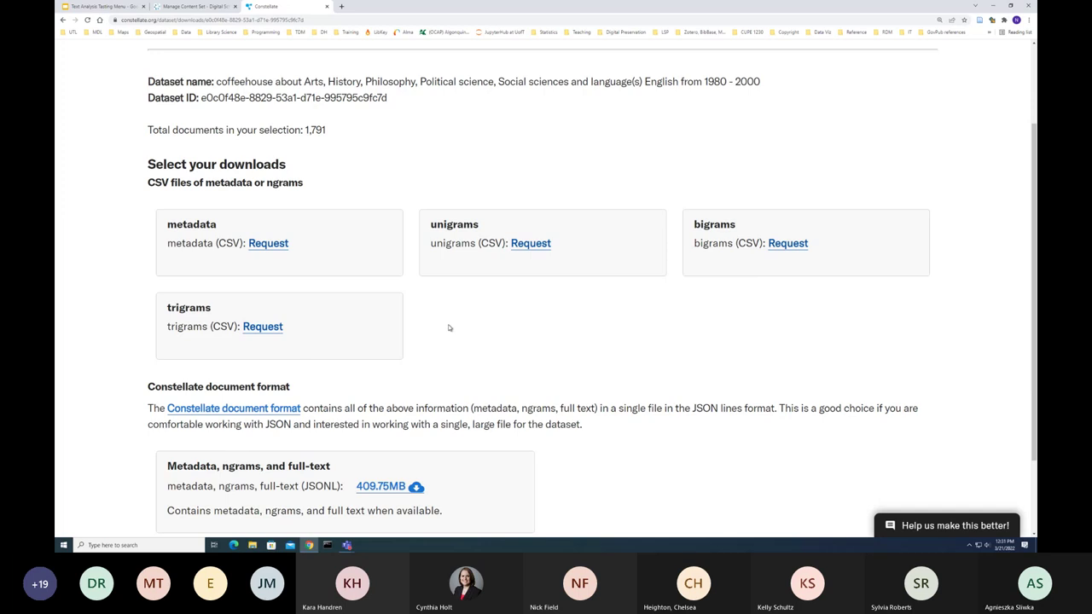
scroll(444, 326, up, 1)
scroll(445, 327, up, 2)
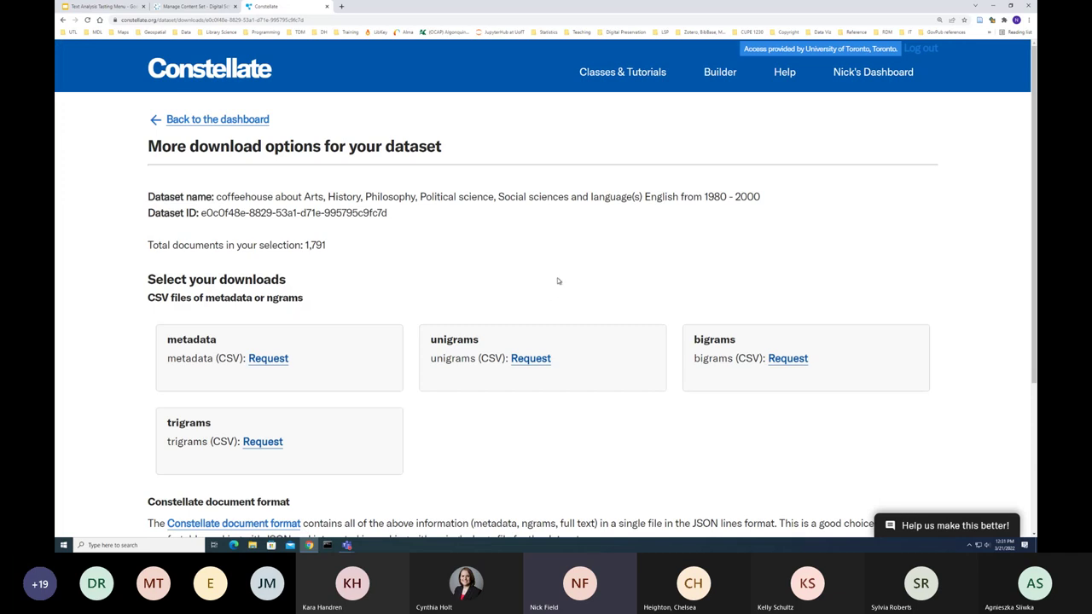
Open the Pandas 1 lesson in a new tab from Classes & Tutorials
click(630, 76)
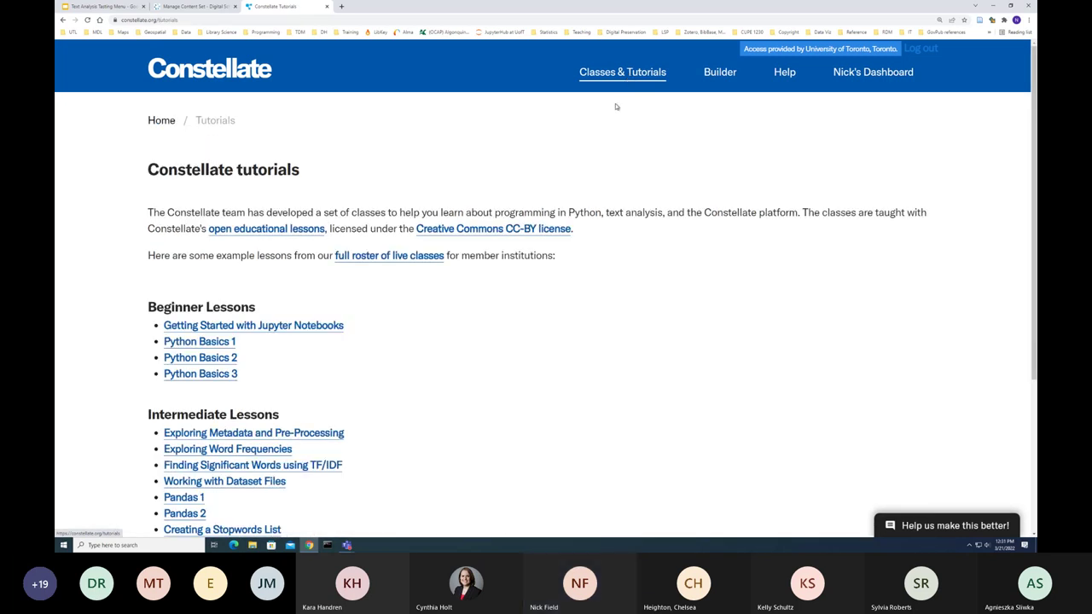
scroll(442, 312, down, 2)
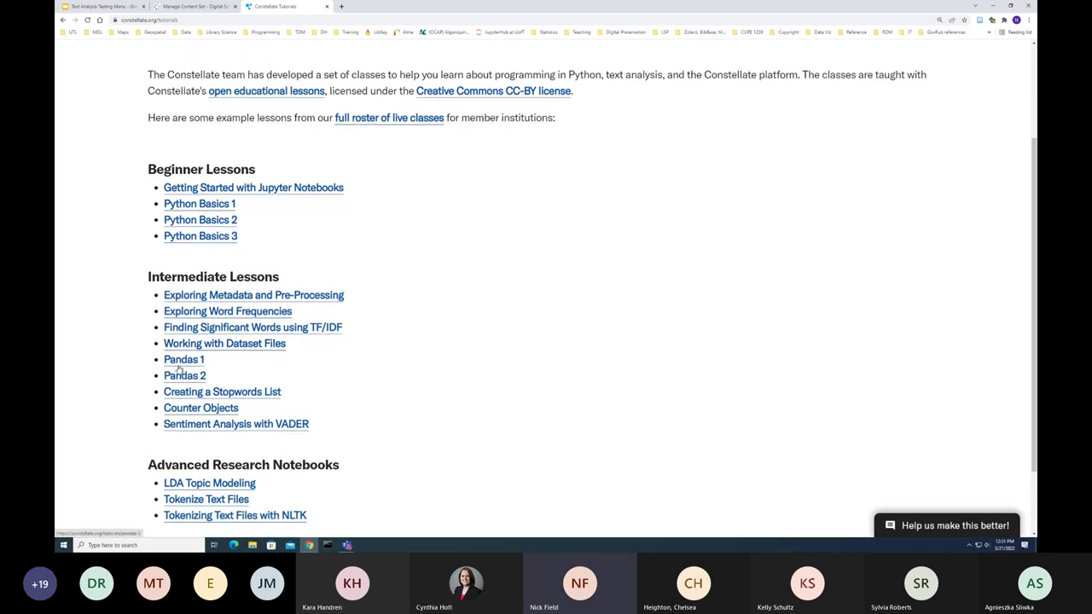
middle_click(183, 381)
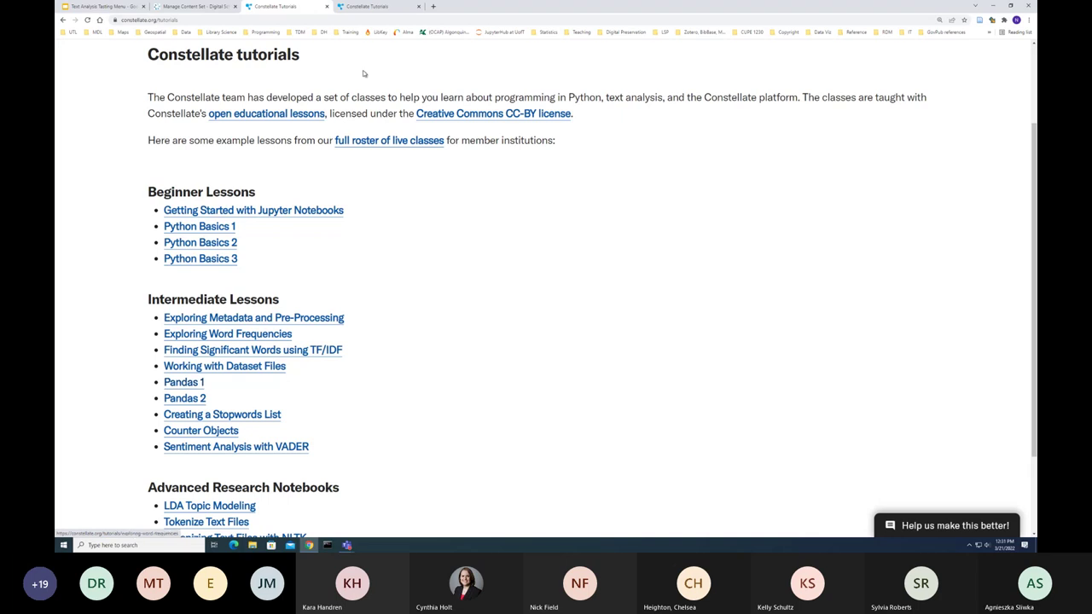
Launch the Pandas 1 notebook in Constellate Lab from its lesson page
click(367, 6)
scroll(374, 194, down, 2)
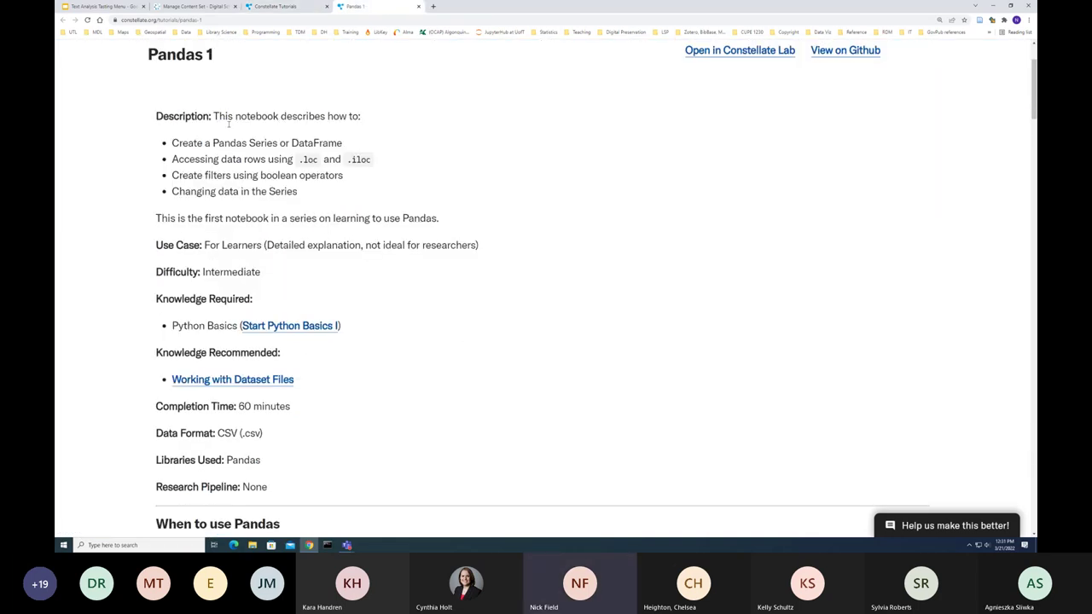
scroll(288, 333, down, 2)
scroll(327, 396, down, 10)
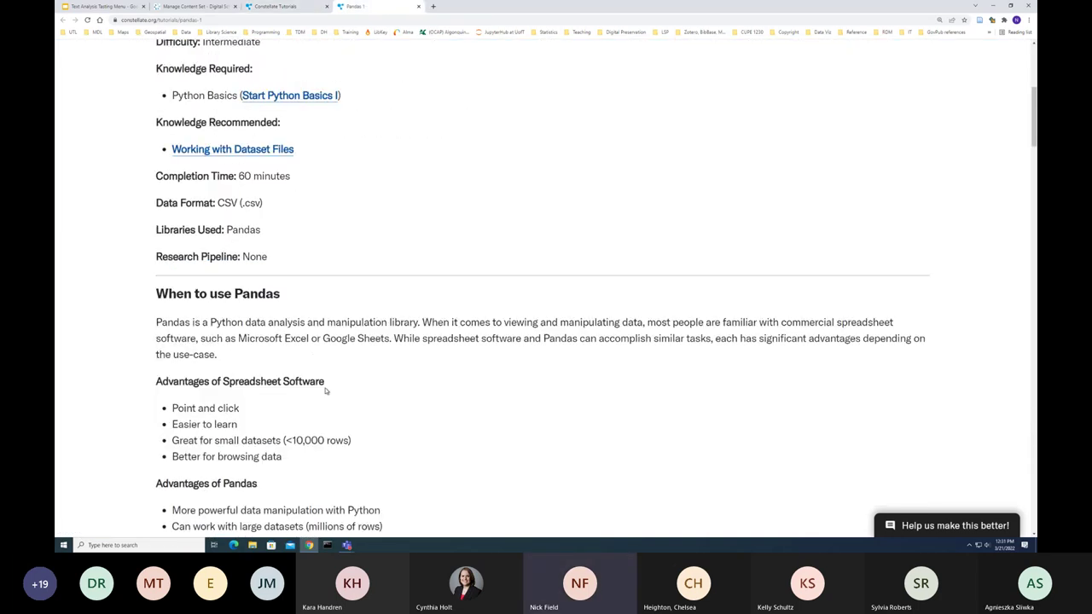
scroll(245, 350, down, 2)
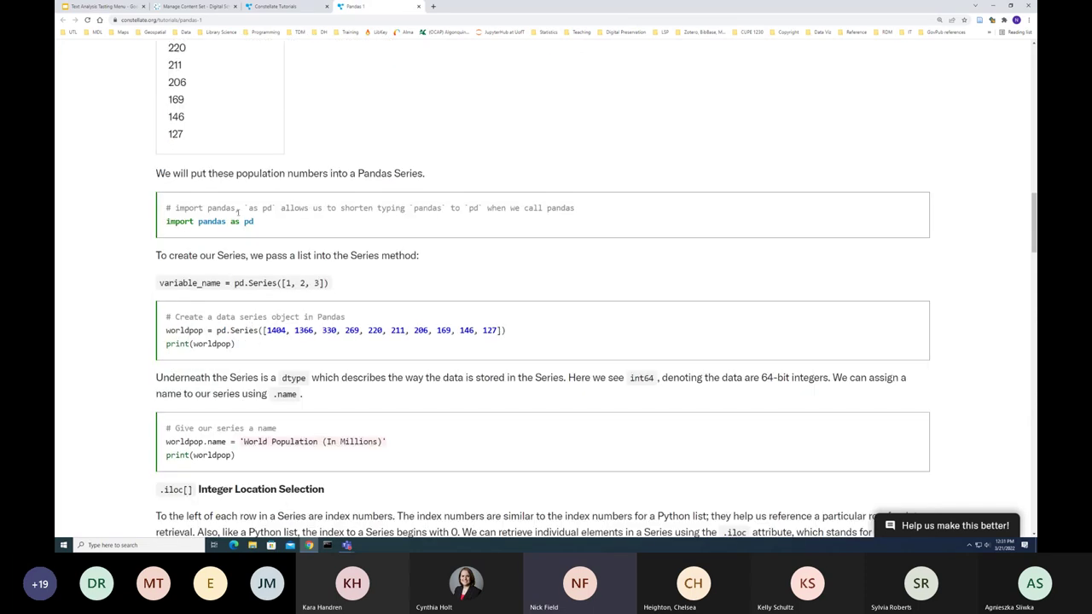
scroll(456, 439, up, 15)
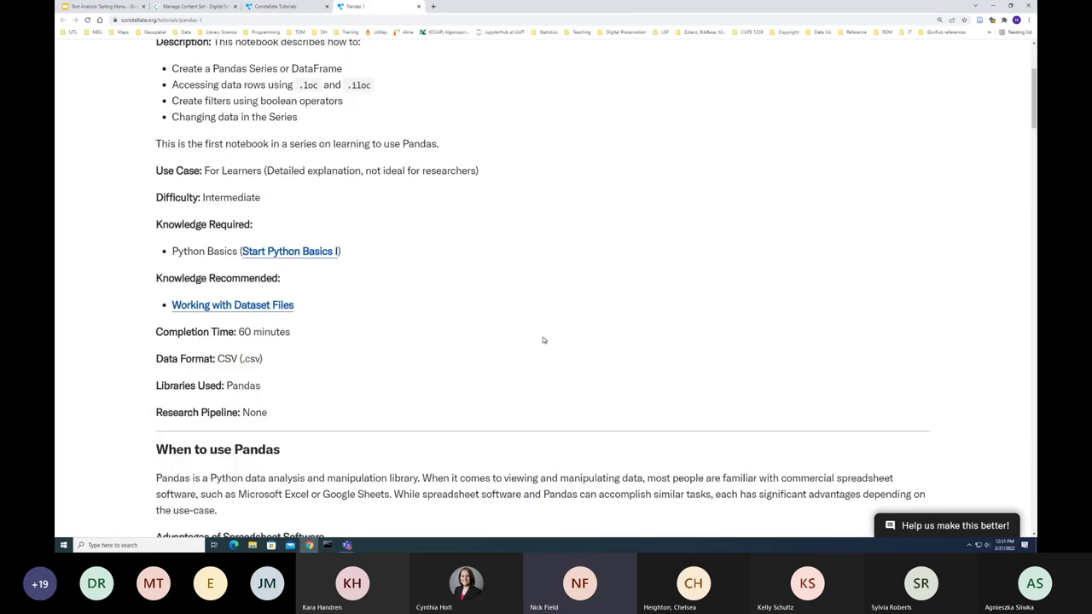
click(772, 166)
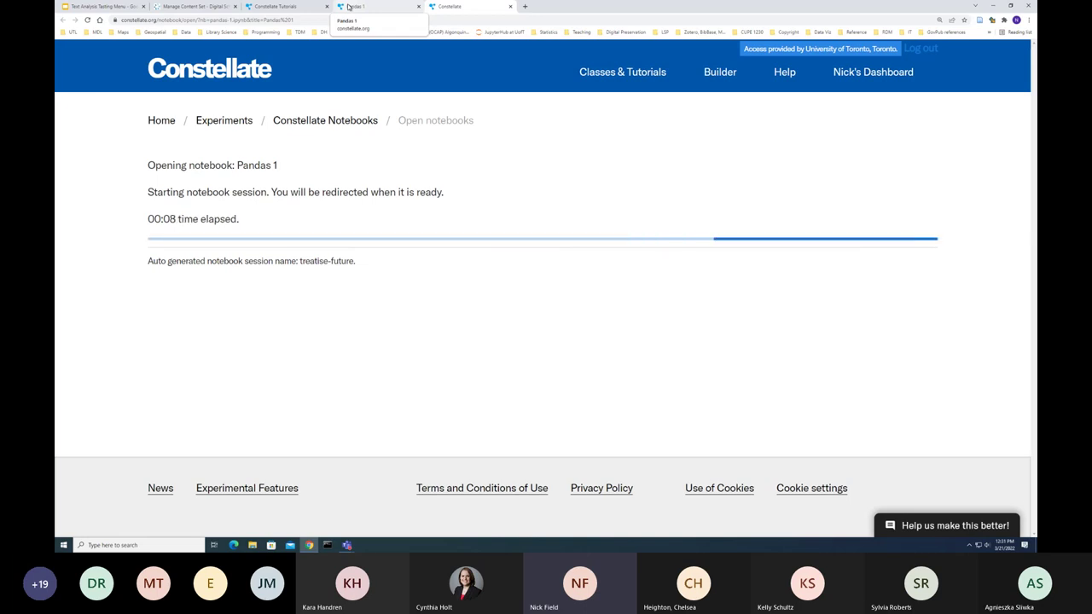
Open the Topic Modeling notebook for Coffeehouses in the Public Sphere from the dashboard
click(312, 7)
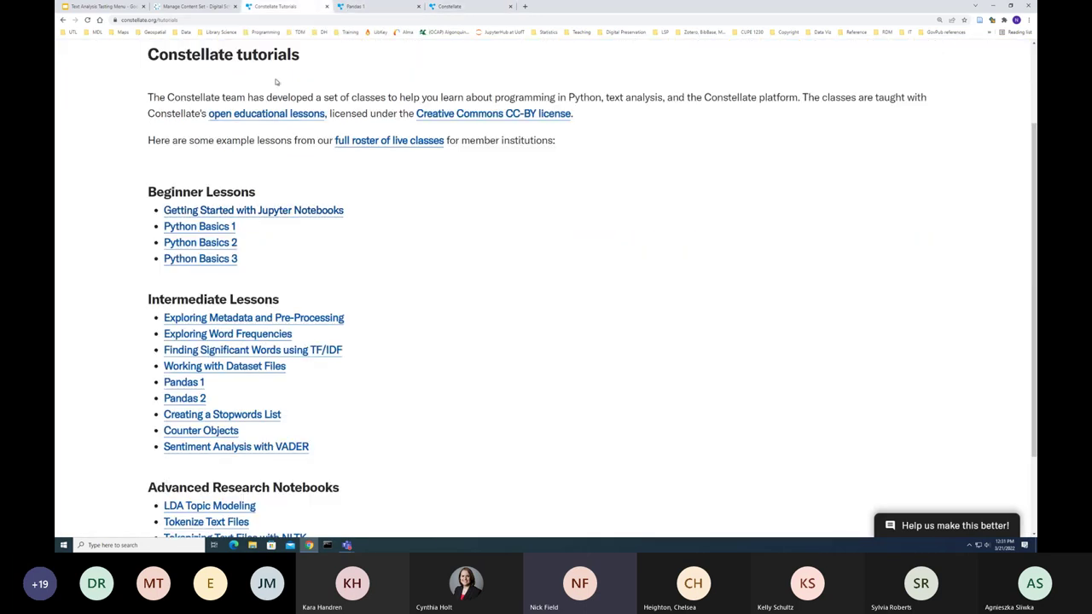
scroll(504, 138, up, 2)
click(873, 72)
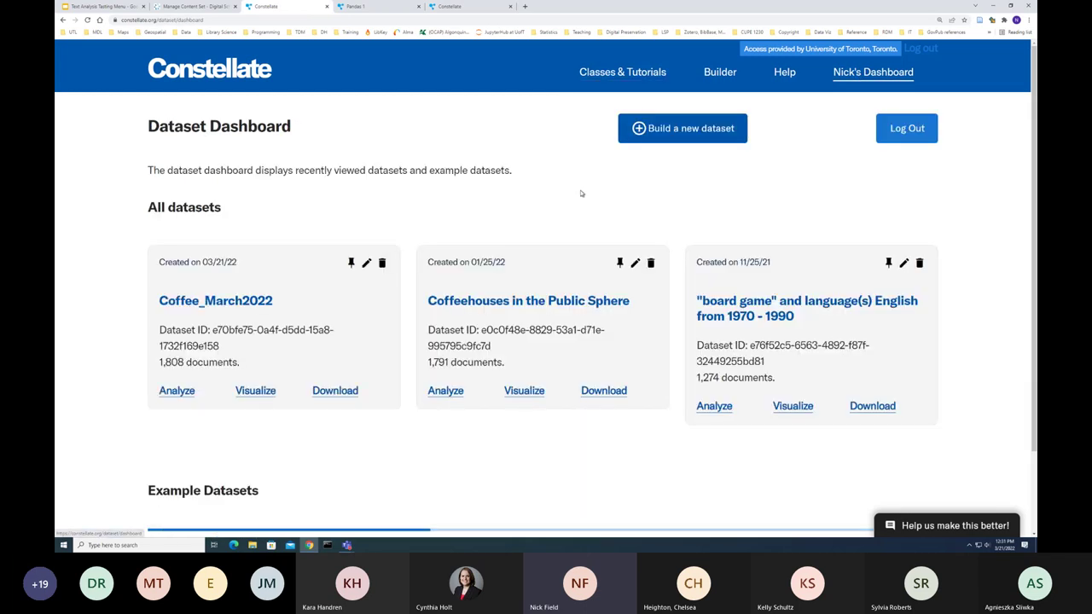
click(446, 391)
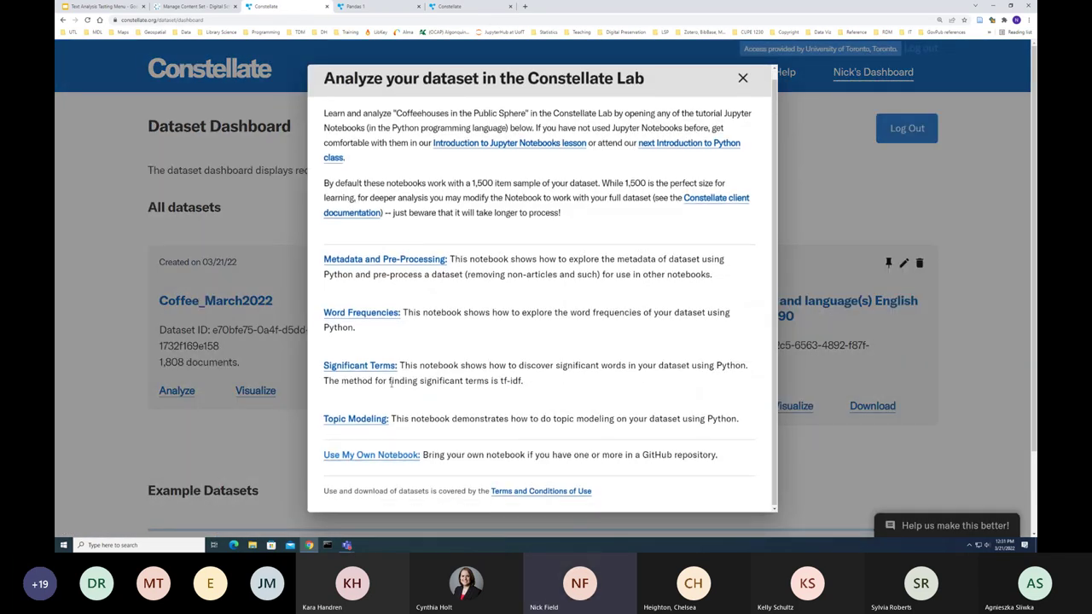
ctrl+click(360, 418)
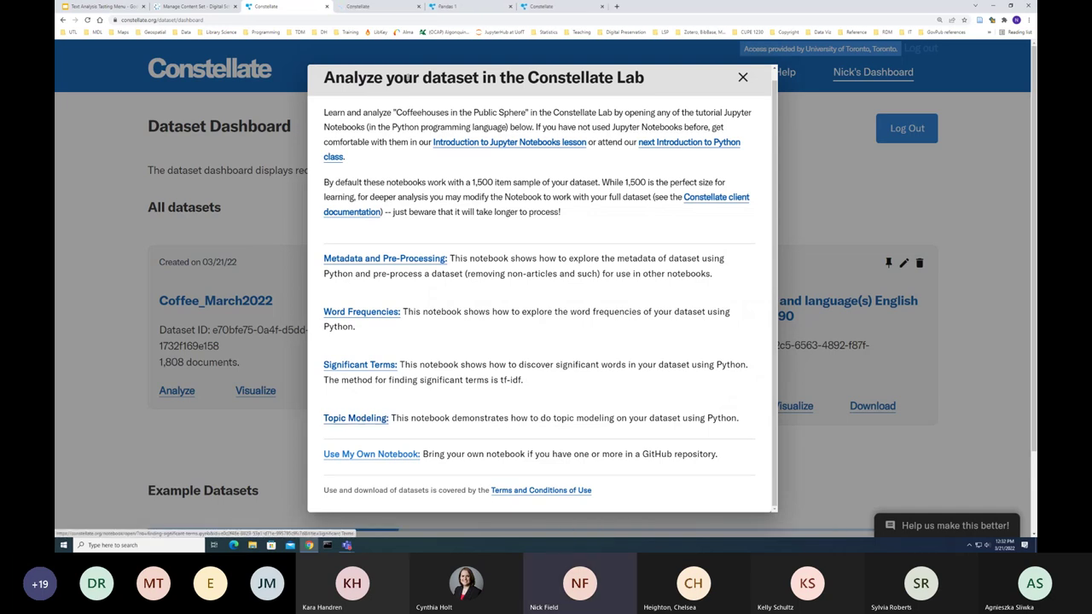
Bring up the topic-modeling notebook and request a kernel restart with all cells re-run
click(369, 7)
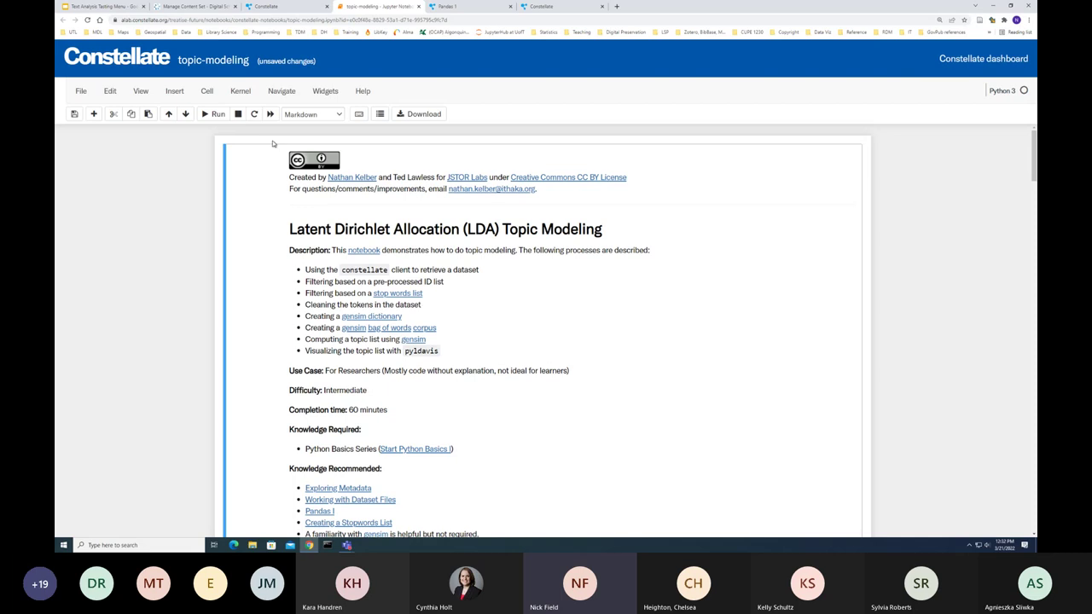
click(298, 8)
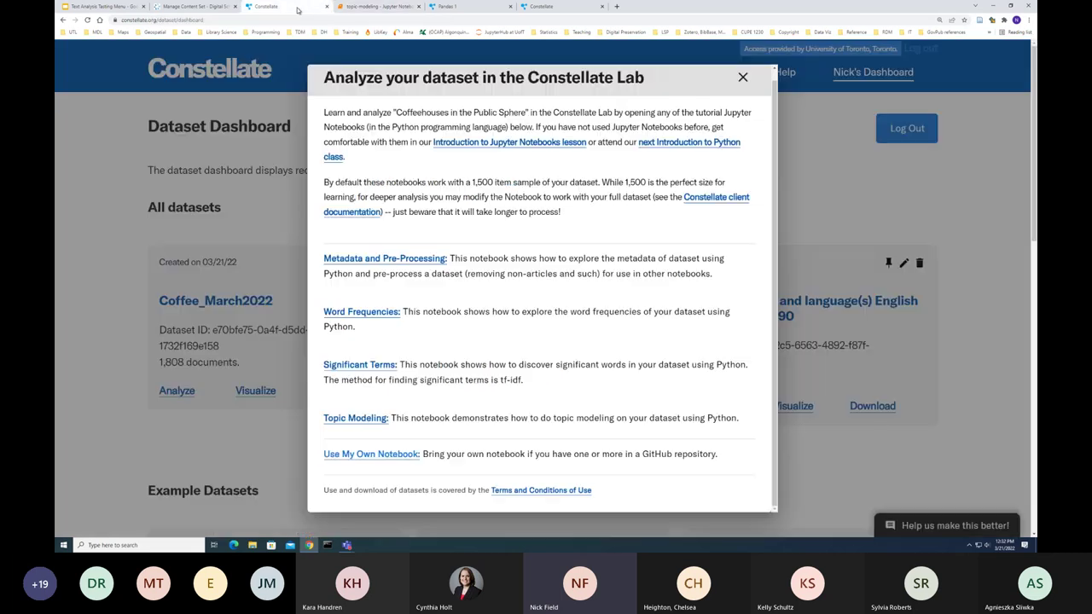
click(743, 77)
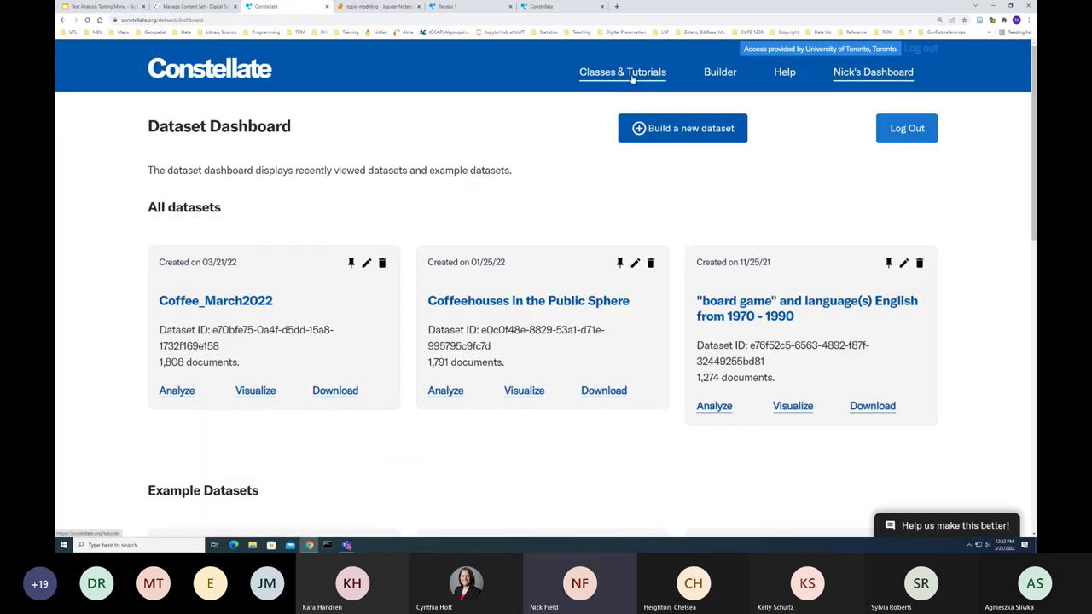
click(445, 391)
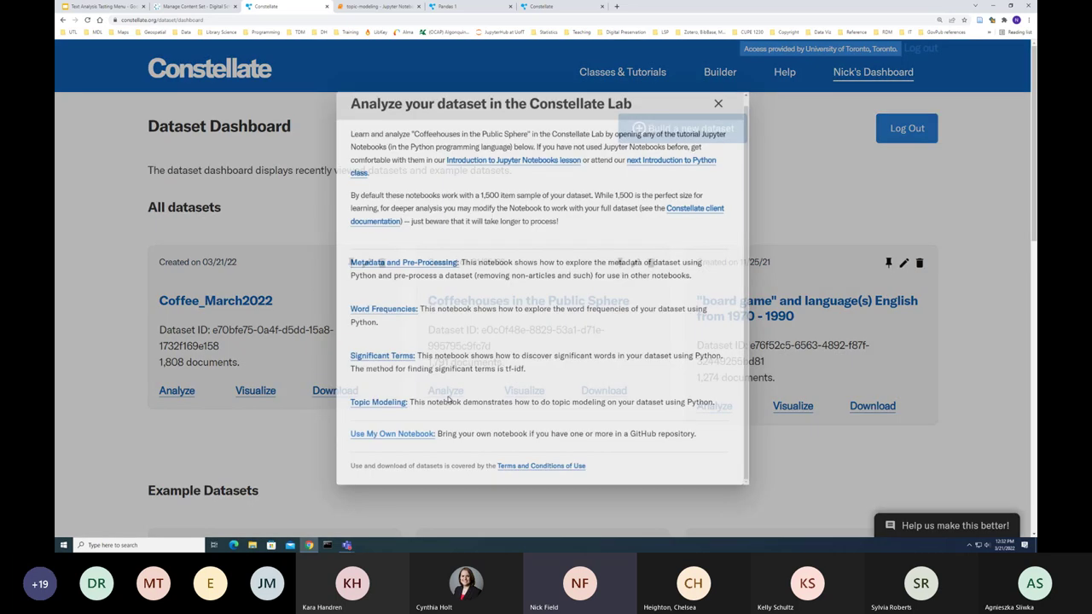
click(395, 8)
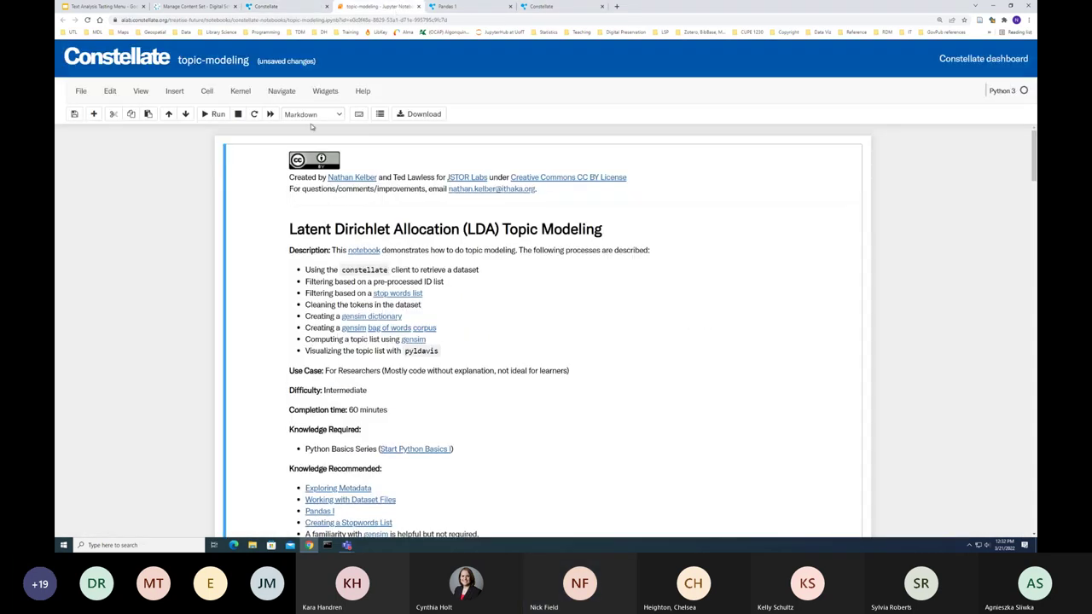
click(270, 114)
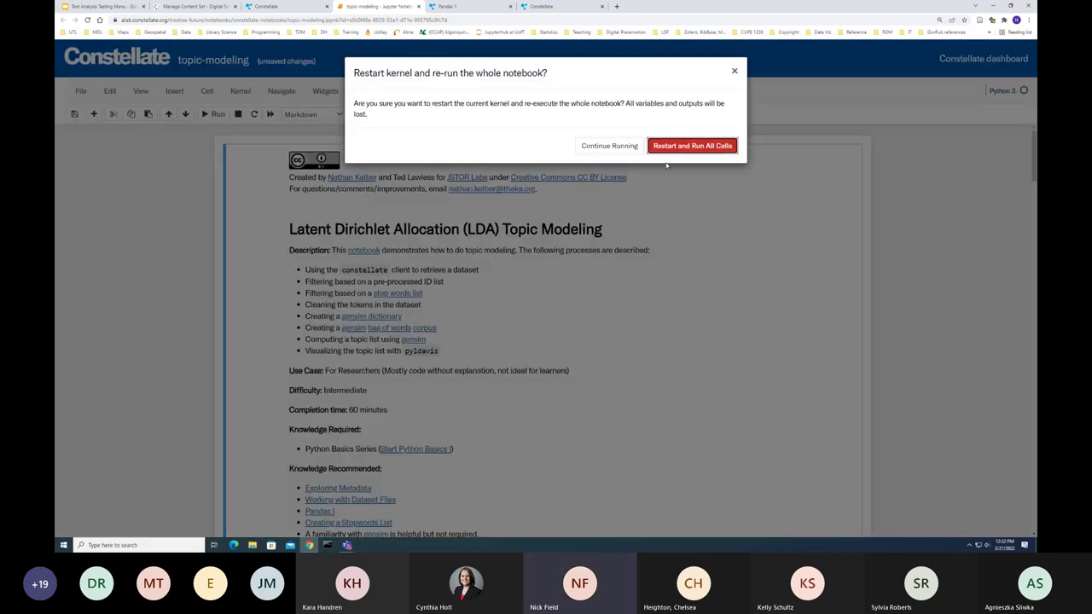
Confirm Restart and Run All Cells, then view the loaded Pandas 1 notebook
click(689, 147)
click(546, 7)
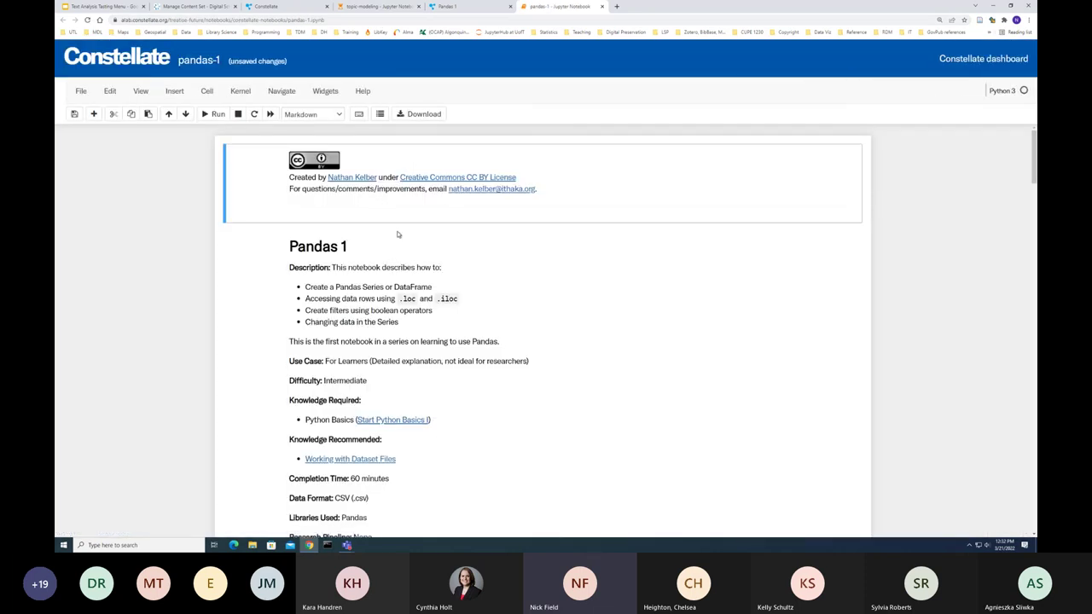
Run the import pandas as pd cell
scroll(401, 237, down, 1)
scroll(407, 241, down, 7)
scroll(382, 228, up, 1)
scroll(383, 228, up, 1)
click(512, 352)
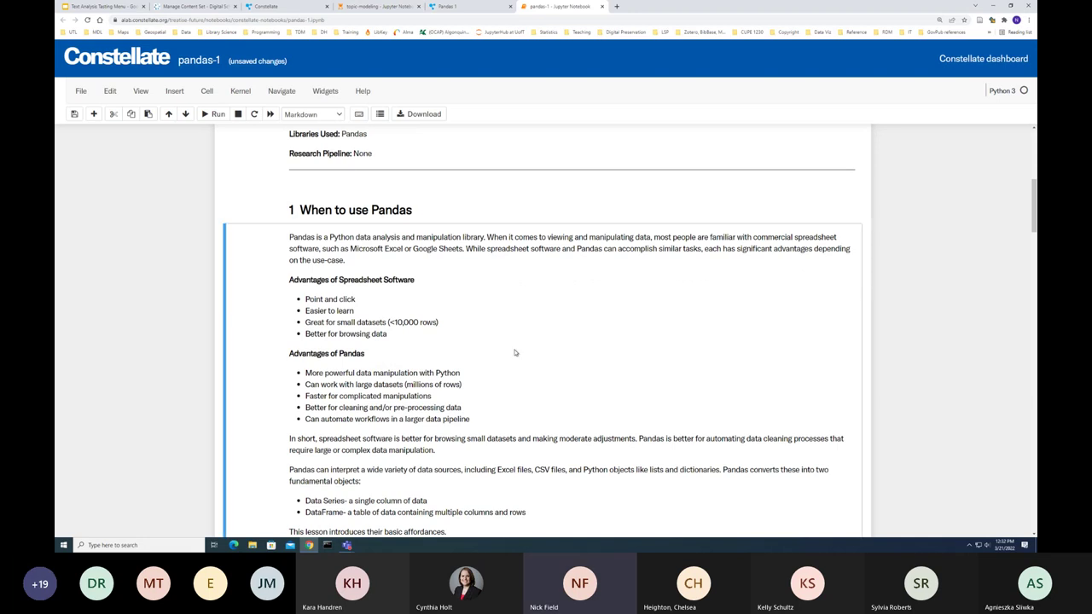
scroll(509, 352, down, 6)
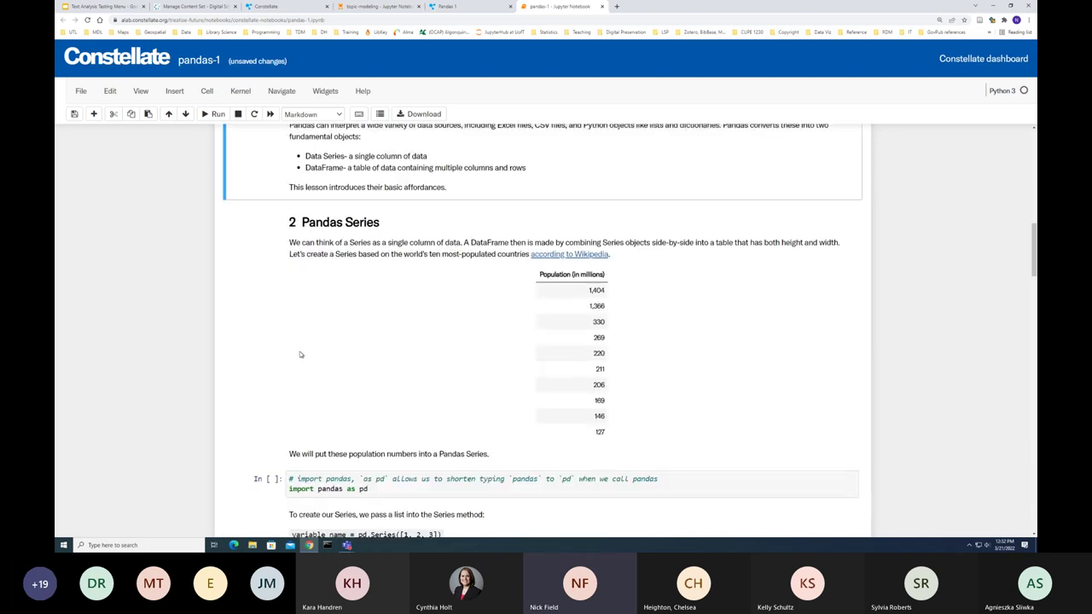
click(425, 334)
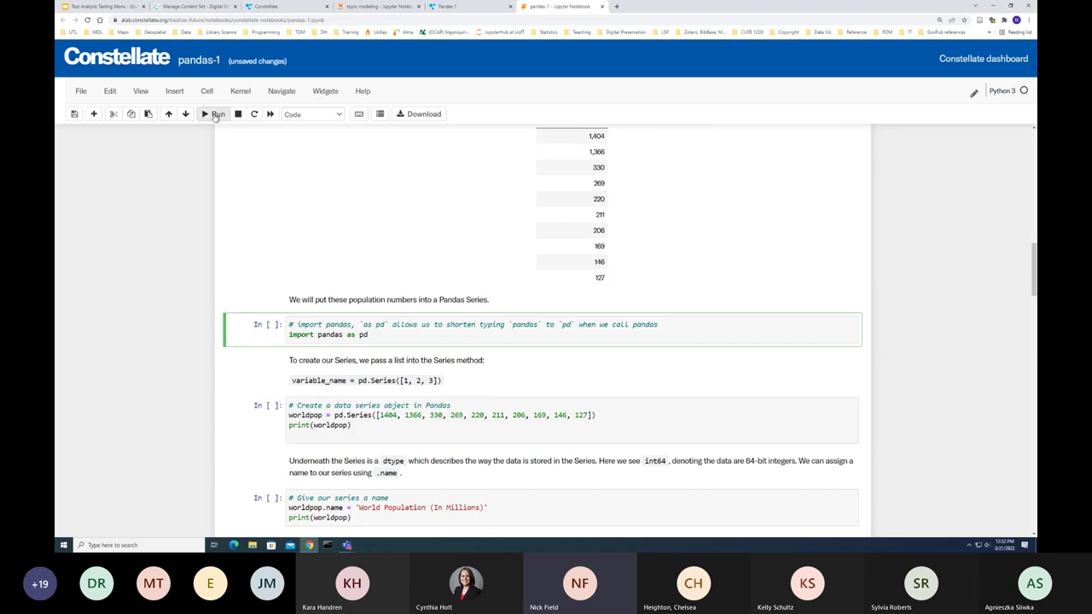
click(215, 114)
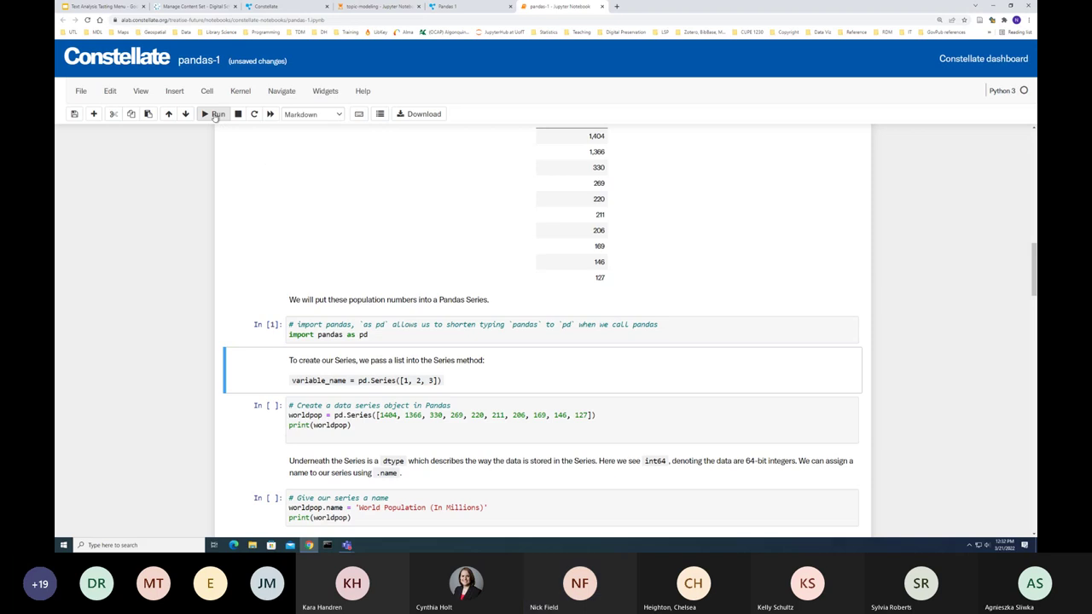
Run the worldpop cell, printing ten population values as an int64 Series
click(336, 425)
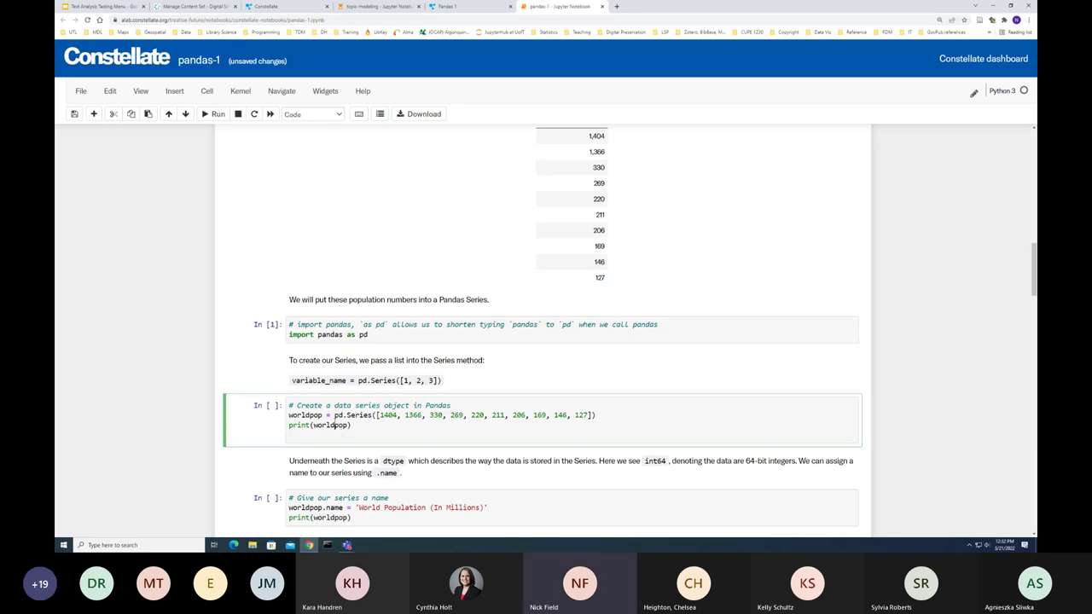
key(shift+Return)
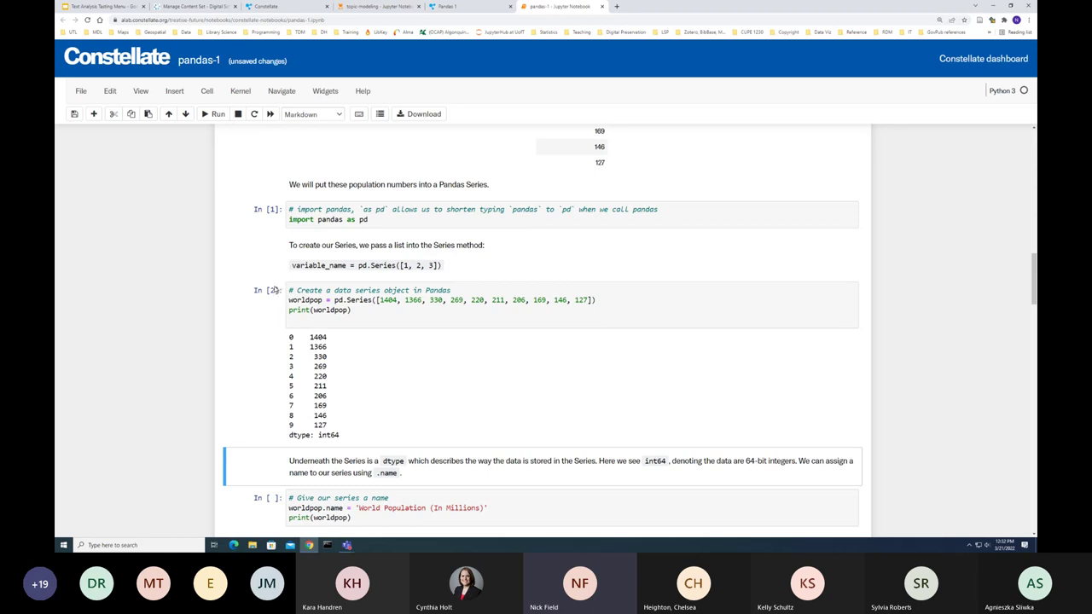
scroll(314, 353, down, 2)
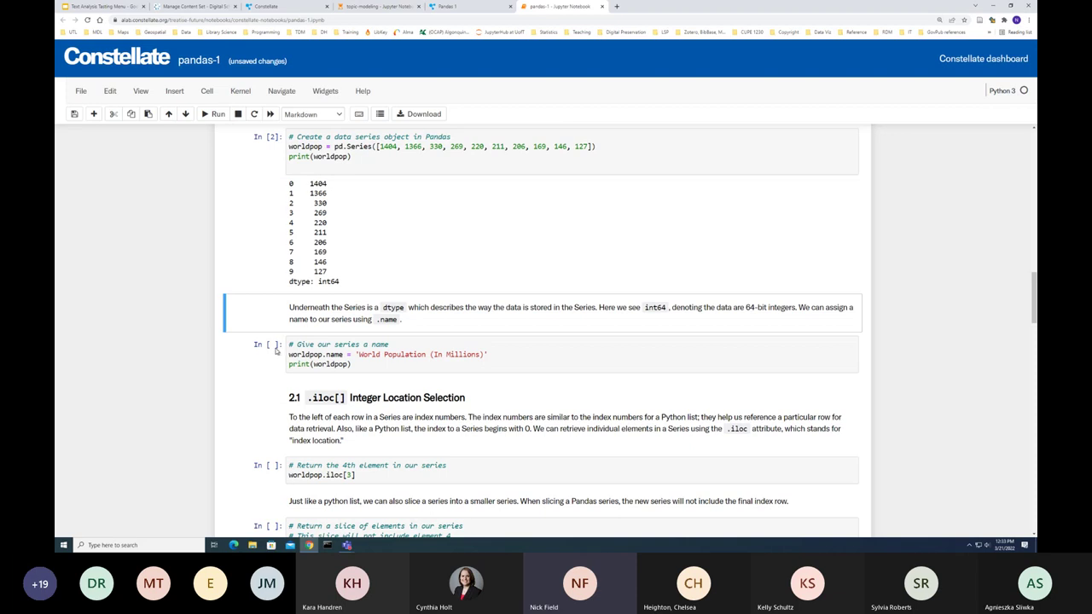
scroll(276, 350, down, 1)
scroll(276, 341, up, 3)
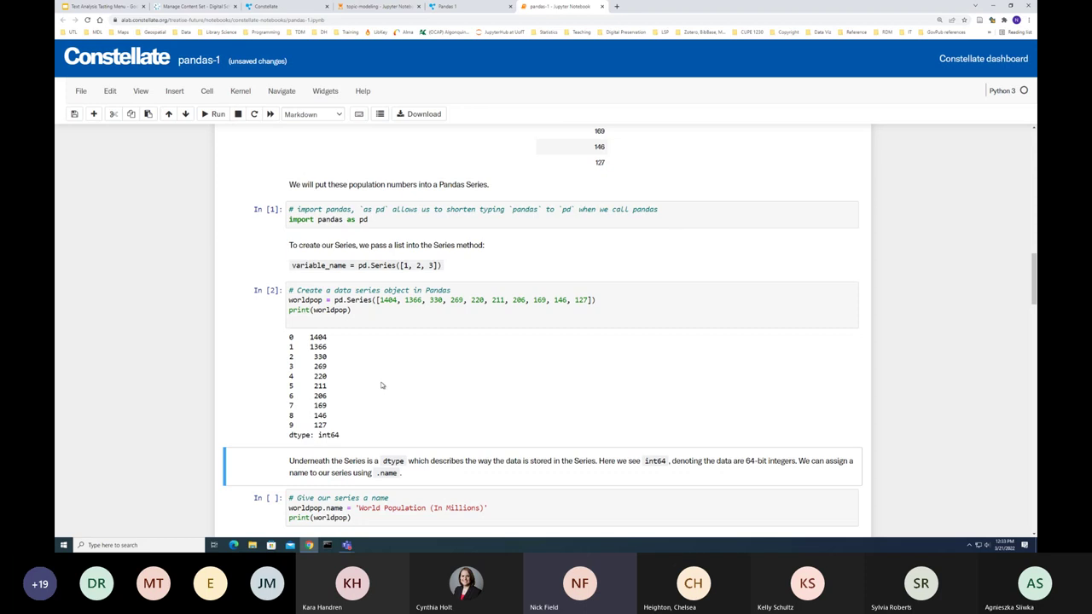
scroll(382, 385, down, 1)
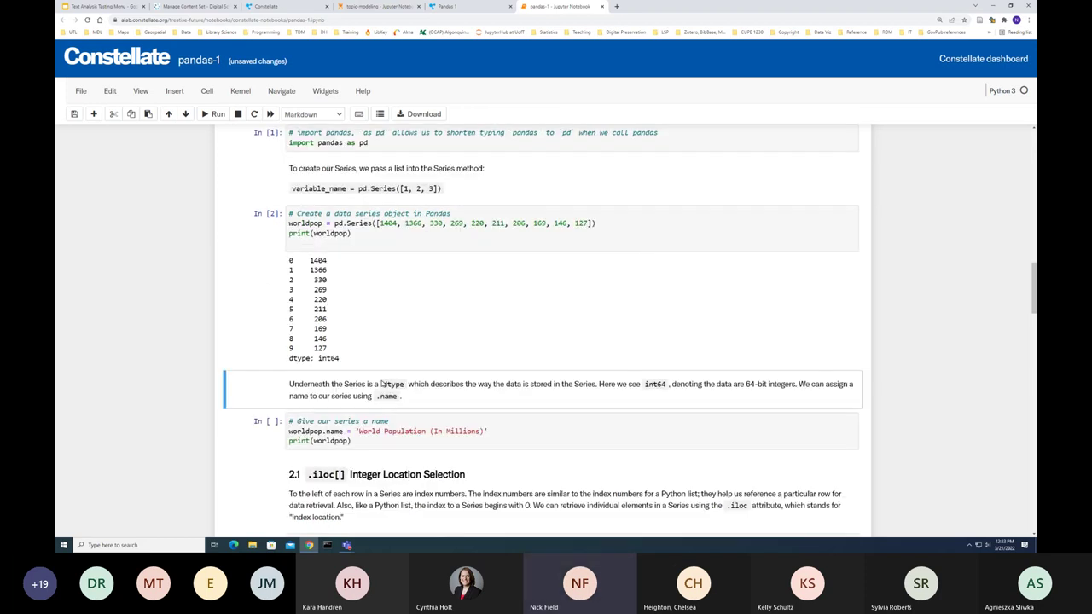
scroll(377, 270, up, 1)
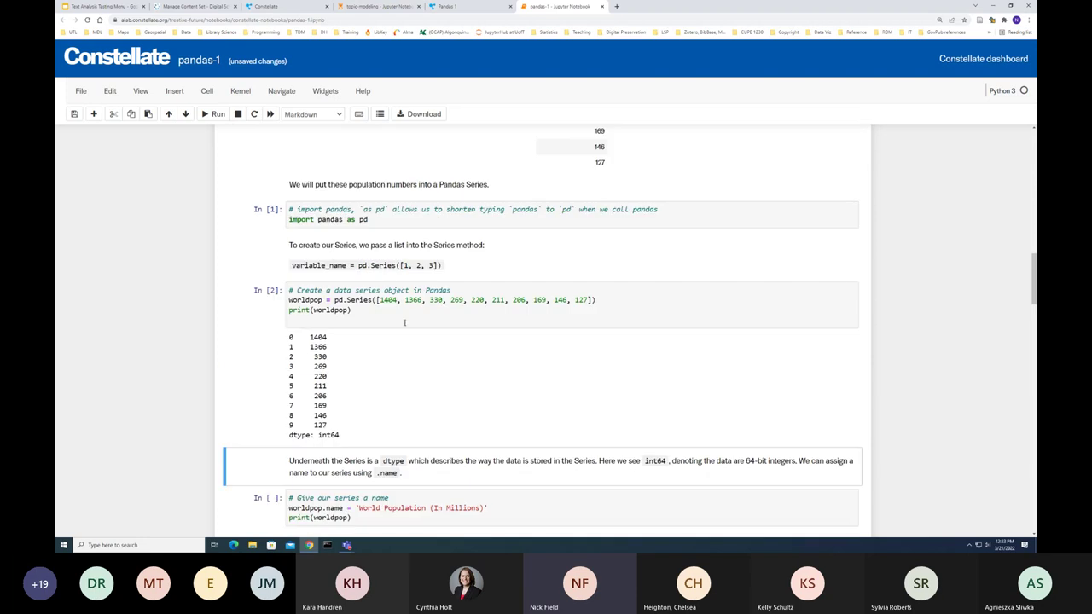
drag(354, 310, 289, 310)
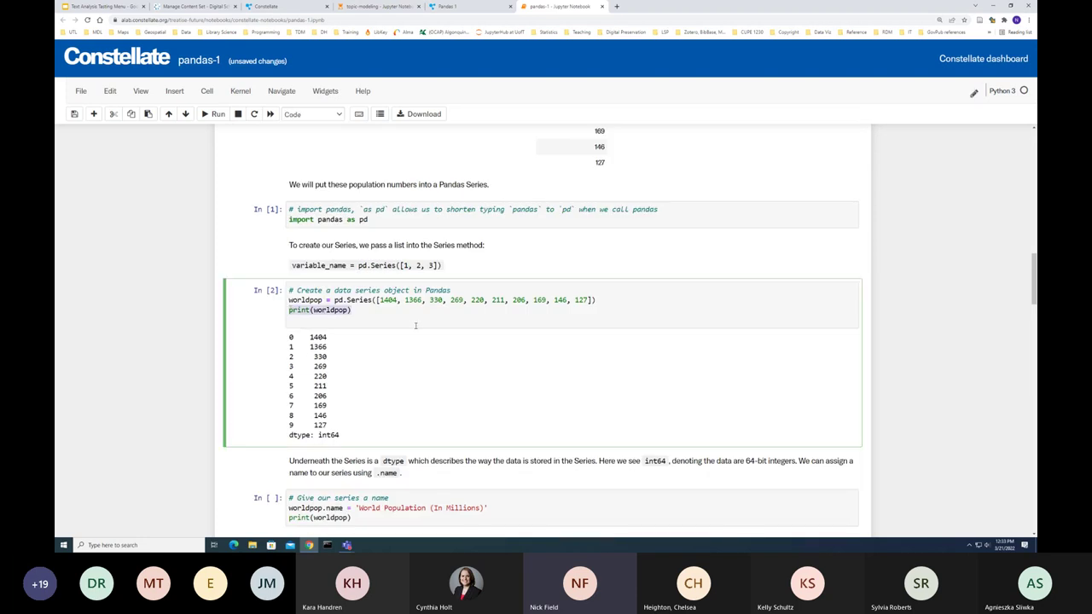
click(394, 220)
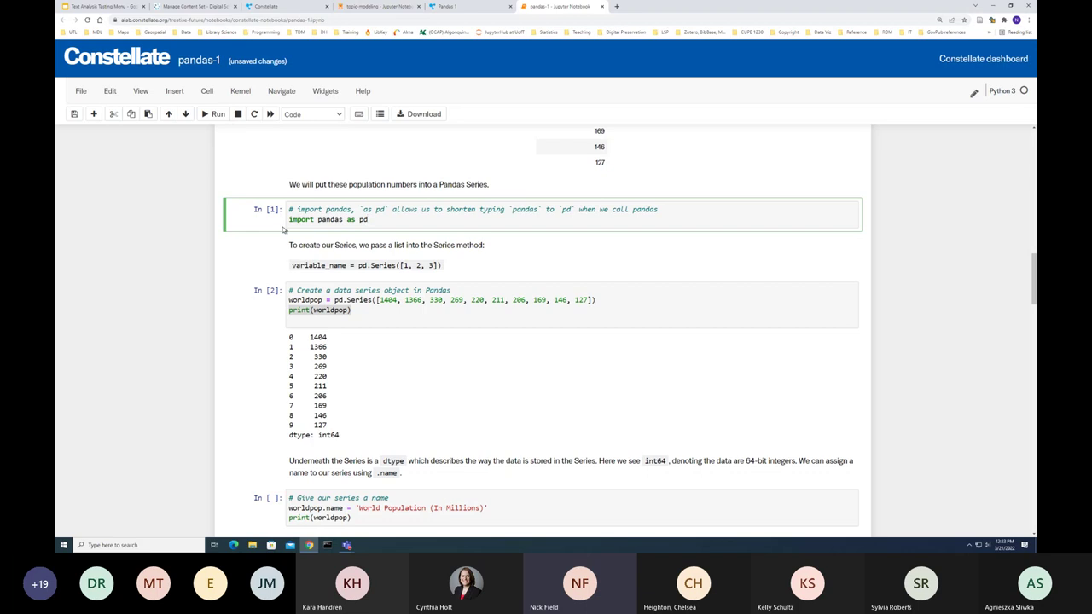
Replace worldpop's last value 127 with 400, rerun, and highlight the Series ending in 400
double_click(580, 301)
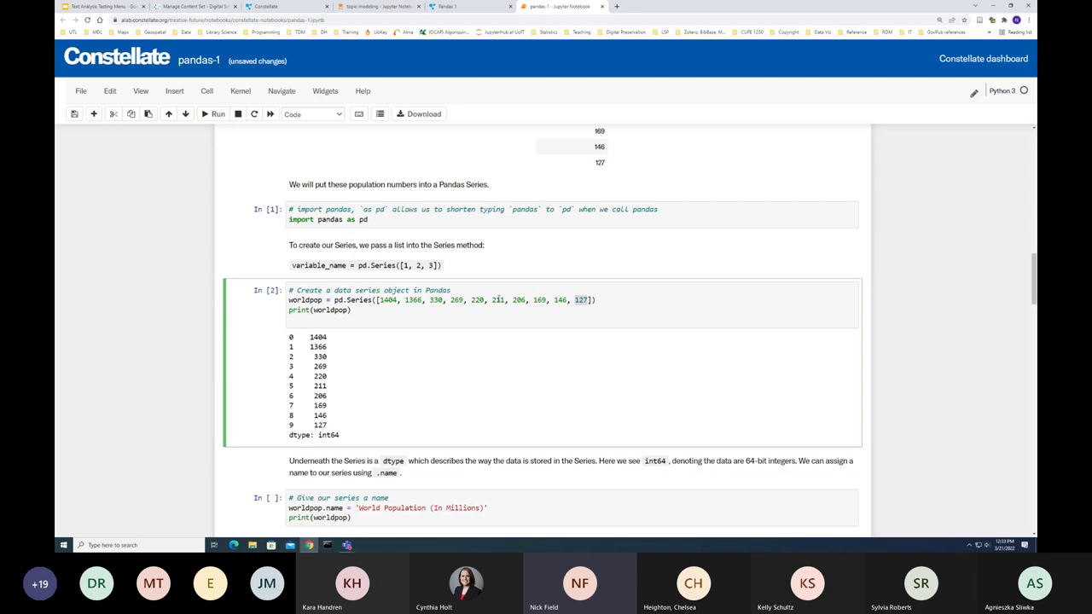
text(400)
key(shift+Return)
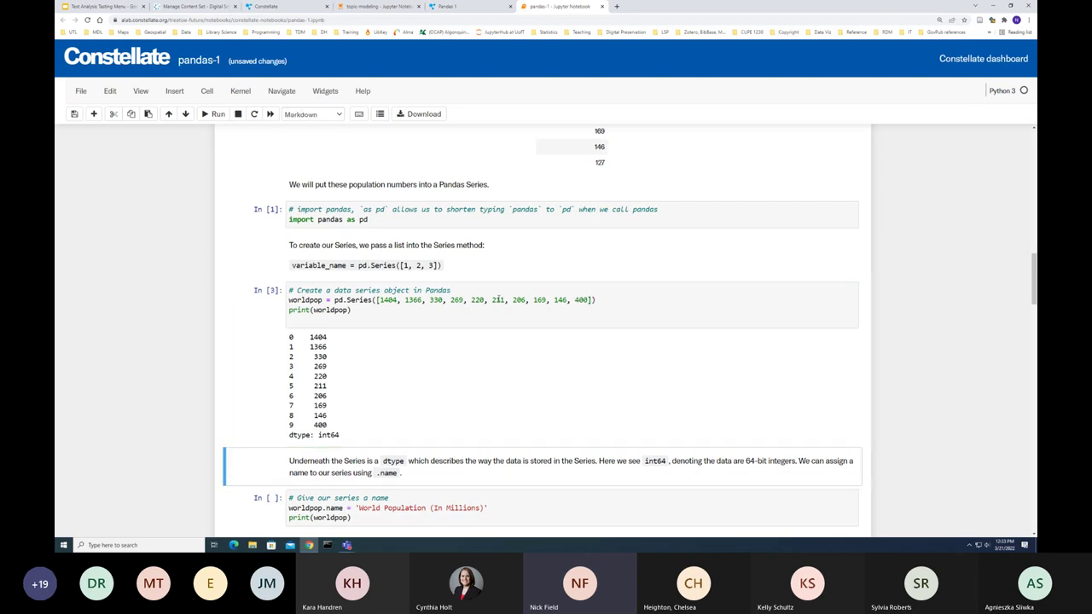
drag(342, 434, 291, 342)
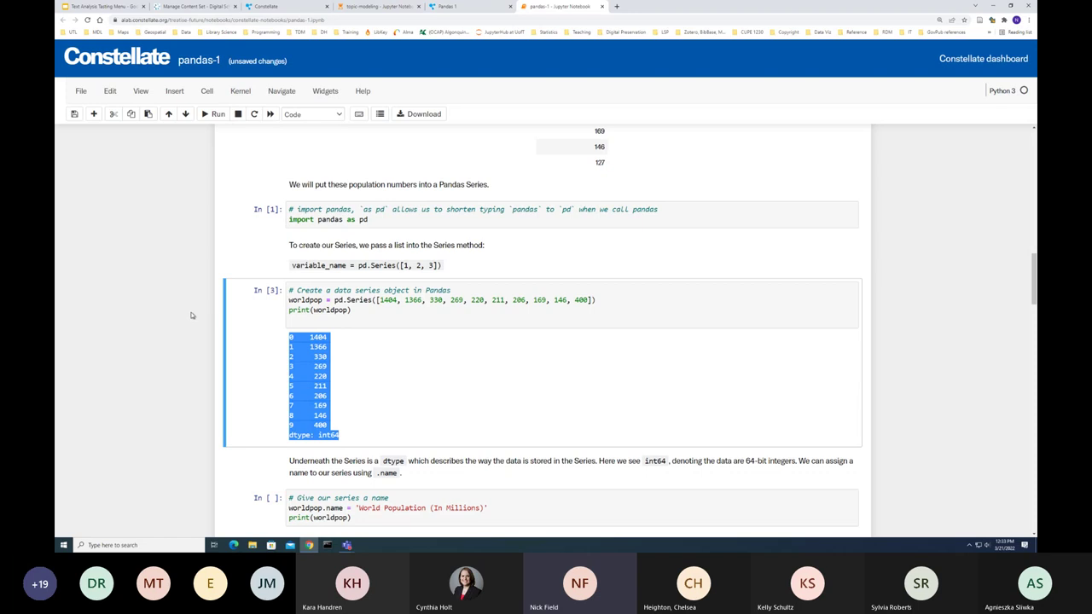
scroll(192, 315, up, 5)
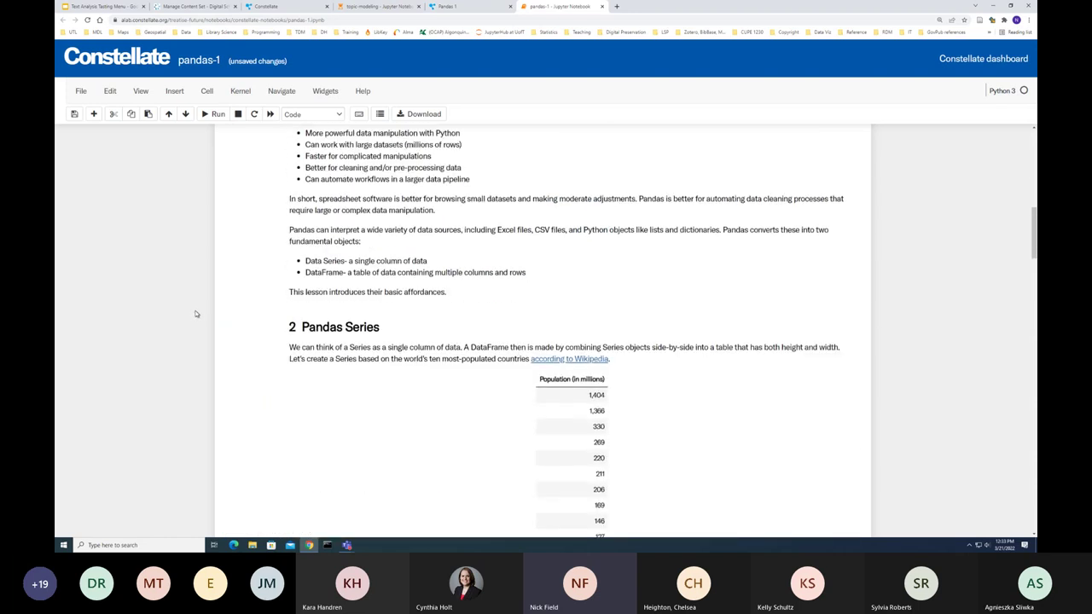
scroll(353, 292, down, 4)
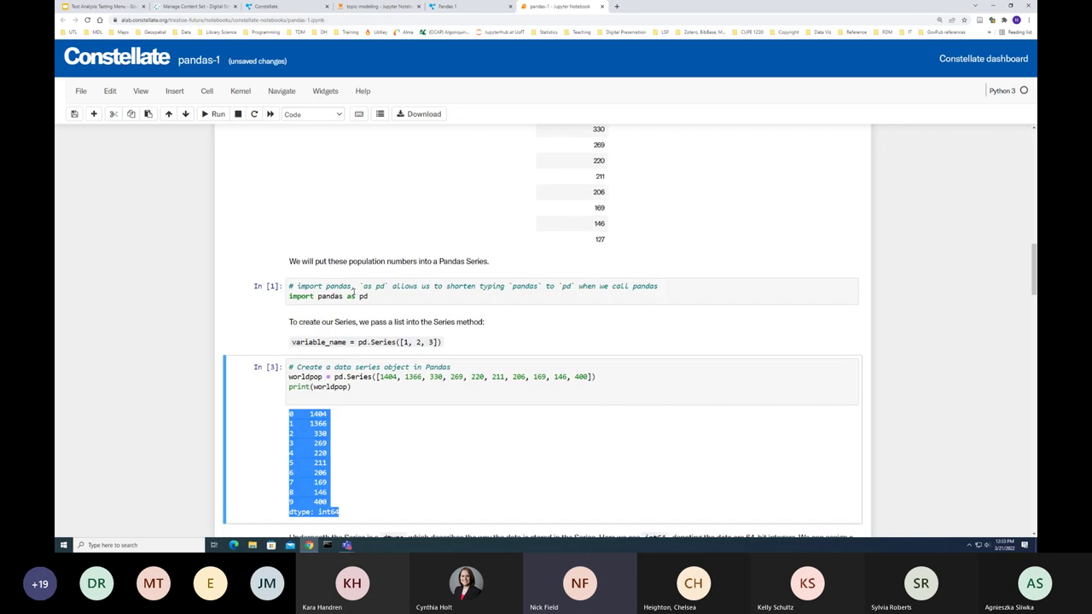
scroll(354, 288, down, 1)
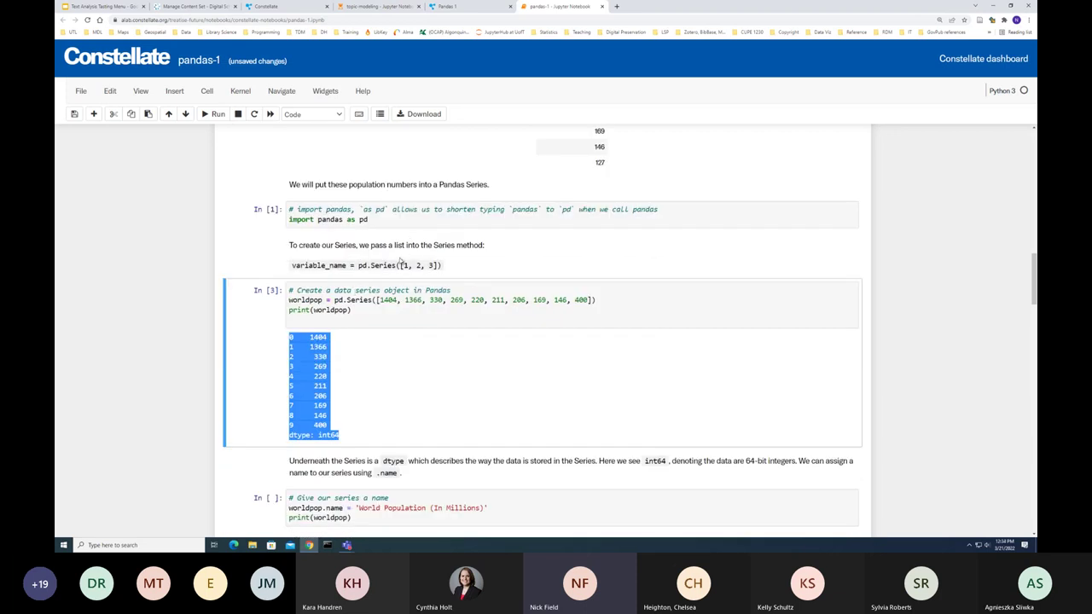
scroll(426, 356, down, 1)
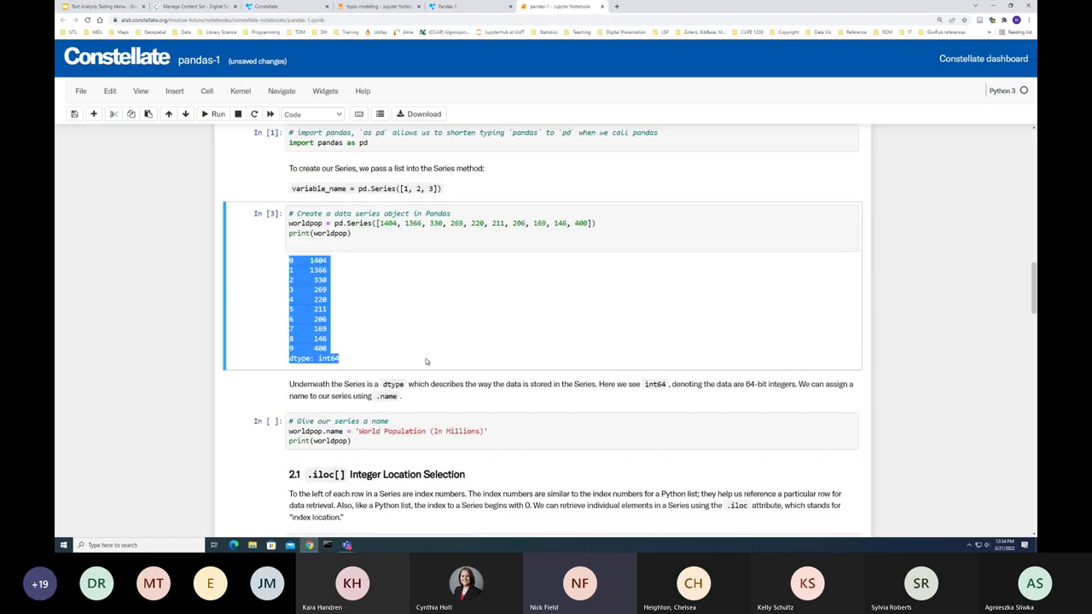
scroll(427, 358, up, 2)
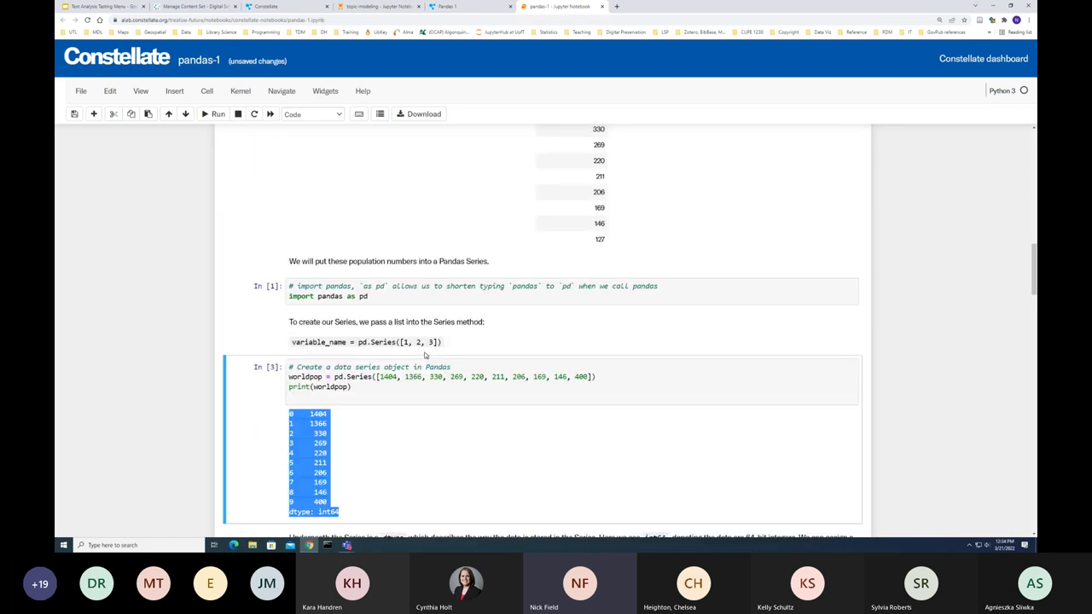
Return to the topic-modeling notebook and highlight its dataset_id line
click(380, 7)
scroll(287, 190, up, 15)
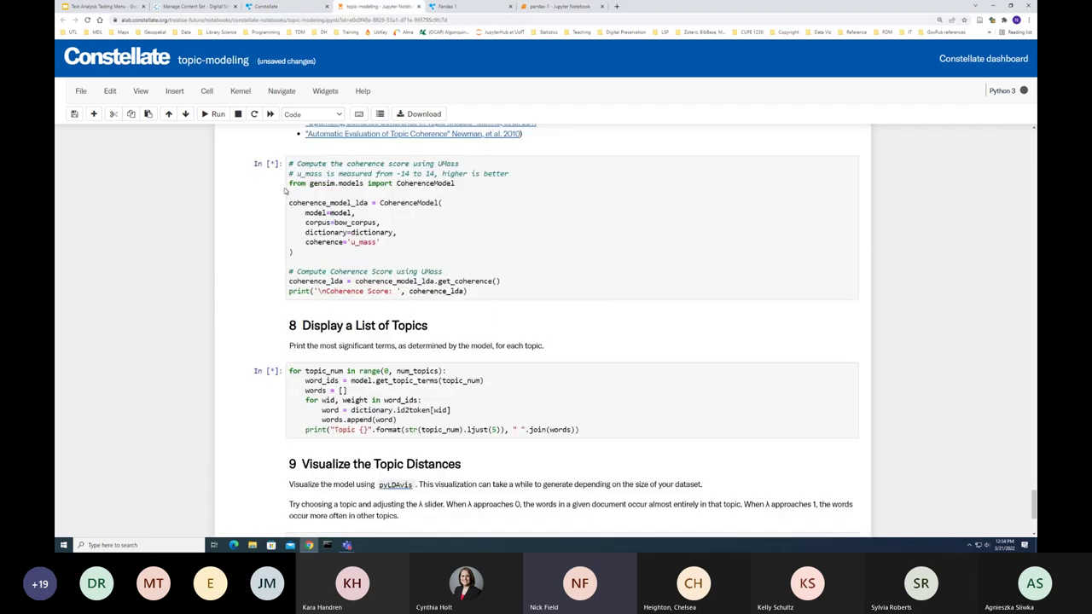
scroll(287, 190, up, 15)
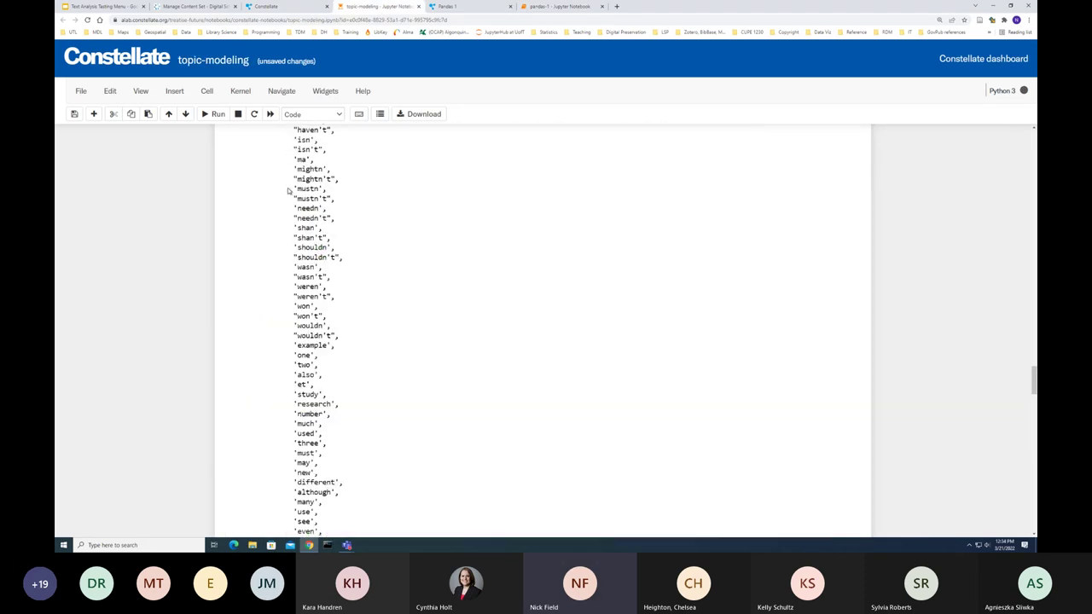
scroll(239, 234, up, 10)
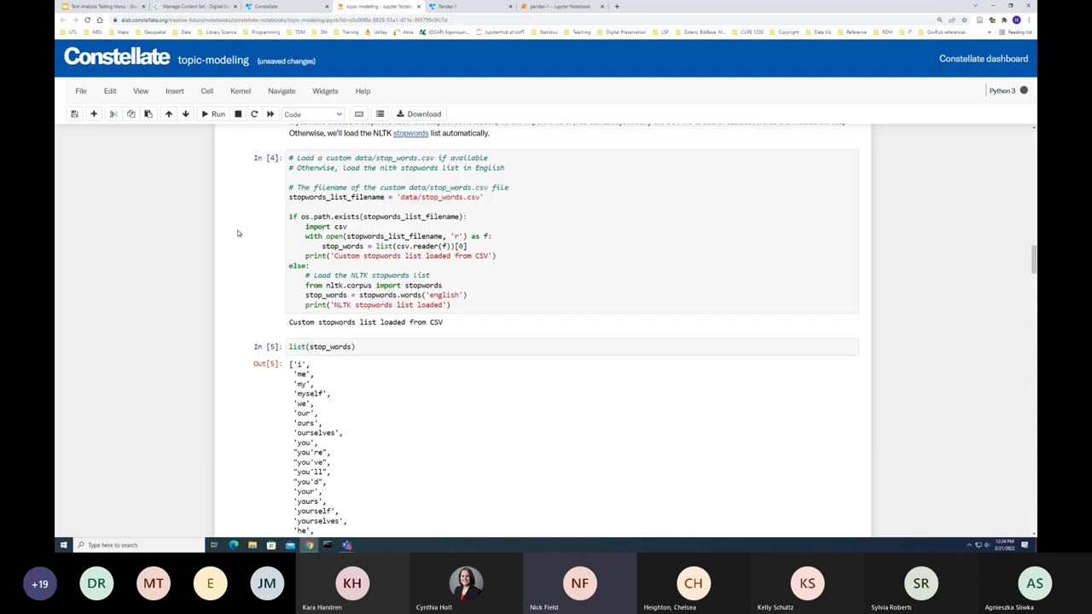
scroll(236, 233, up, 8)
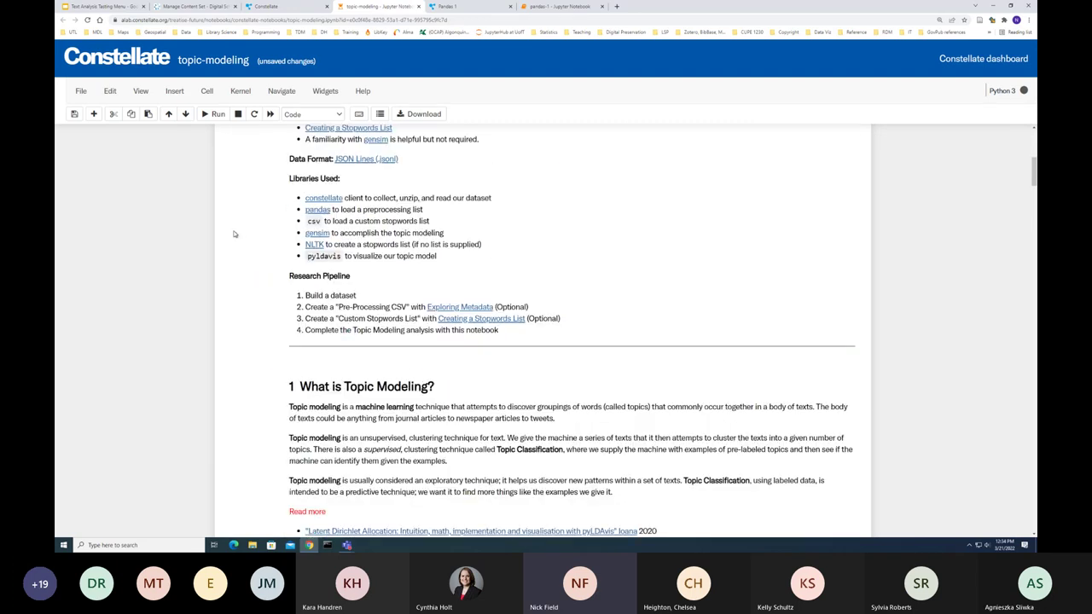
scroll(234, 233, up, 5)
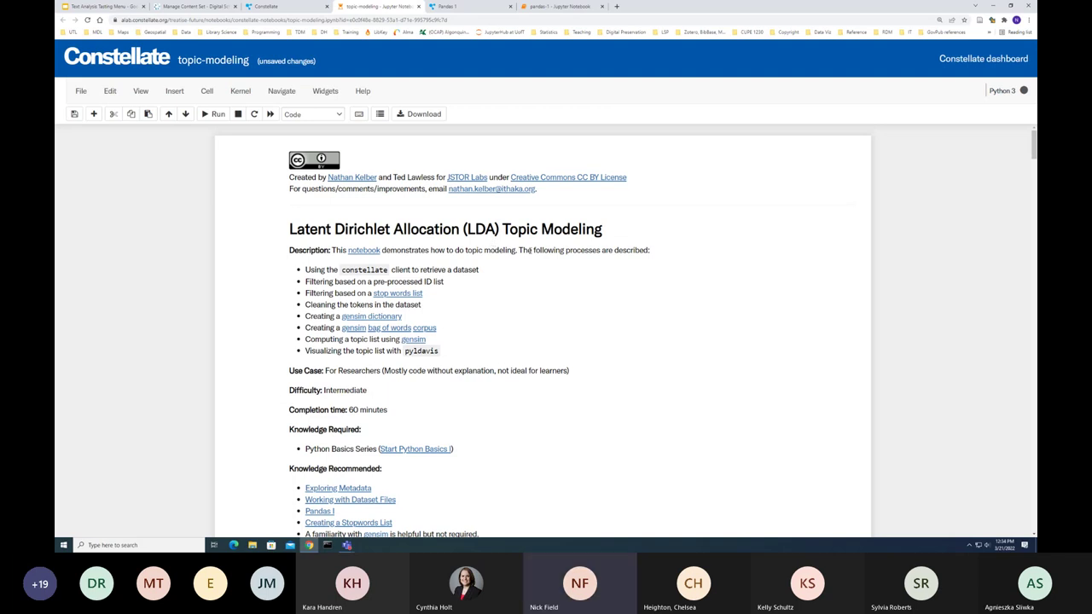
scroll(503, 284, down, 1)
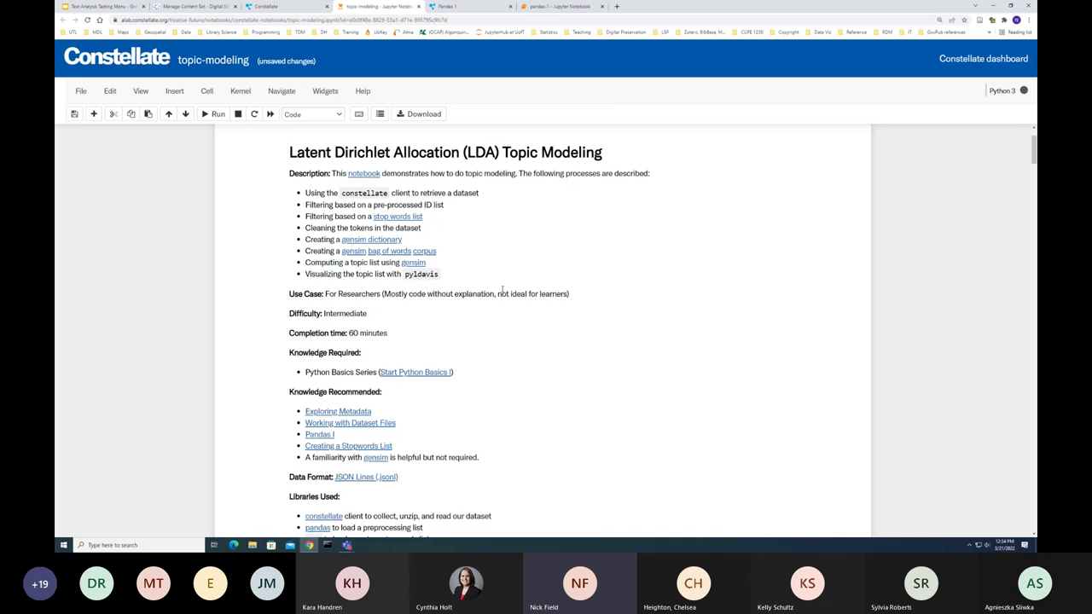
scroll(502, 291, down, 5)
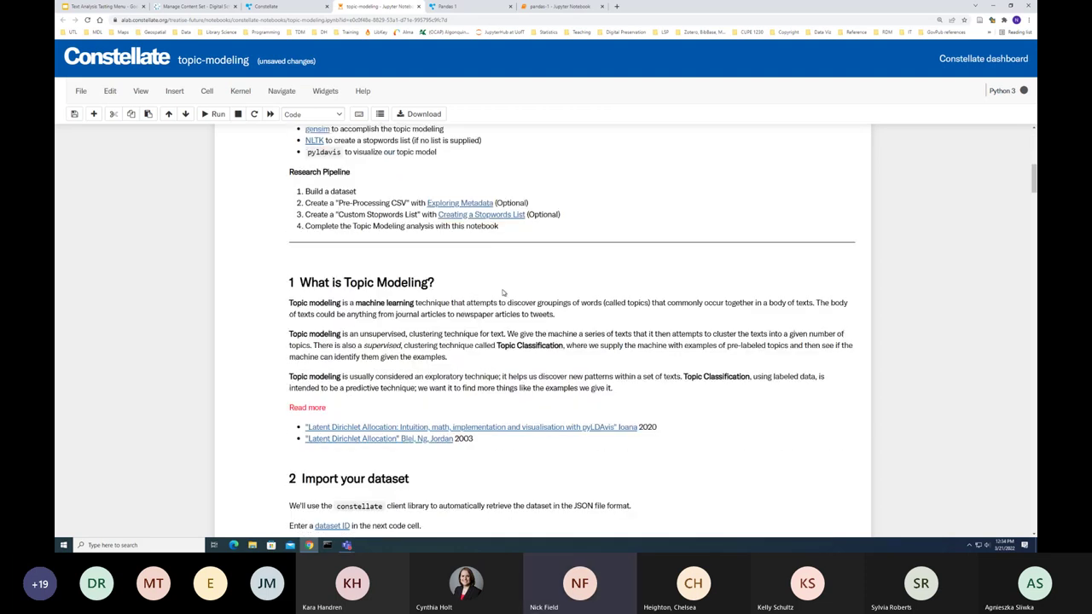
scroll(502, 292, down, 2)
scroll(261, 276, down, 1)
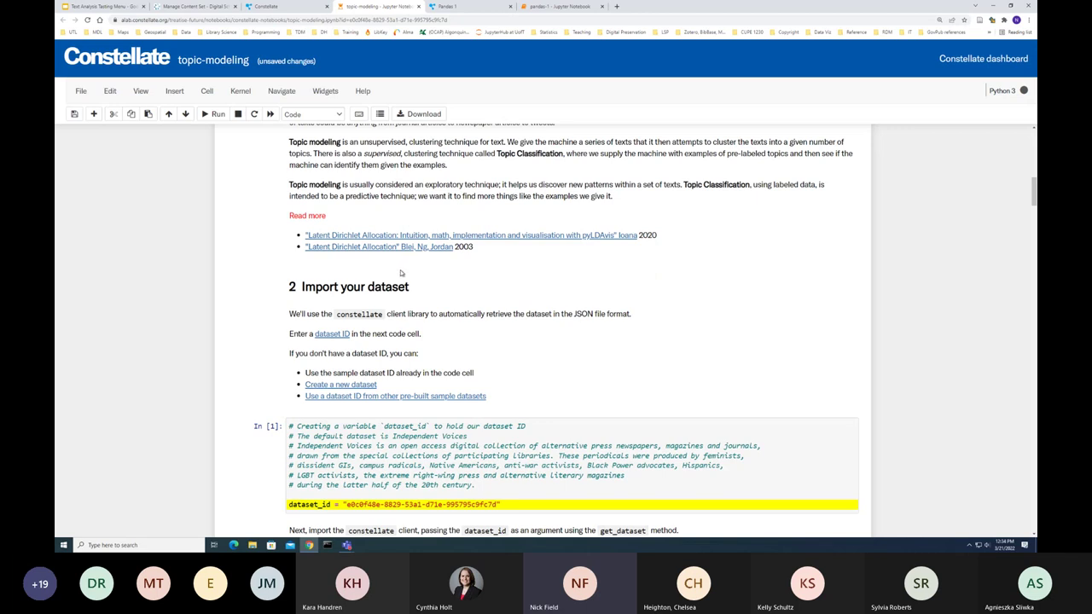
scroll(401, 273, down, 2)
scroll(401, 273, down, 2)
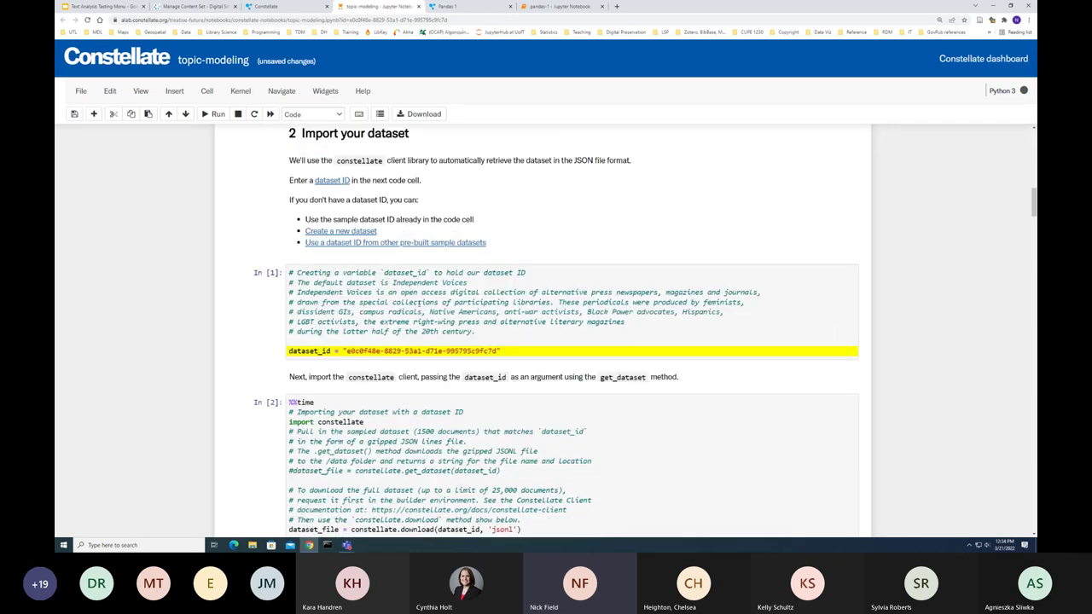
click(510, 348)
drag(296, 353, 287, 353)
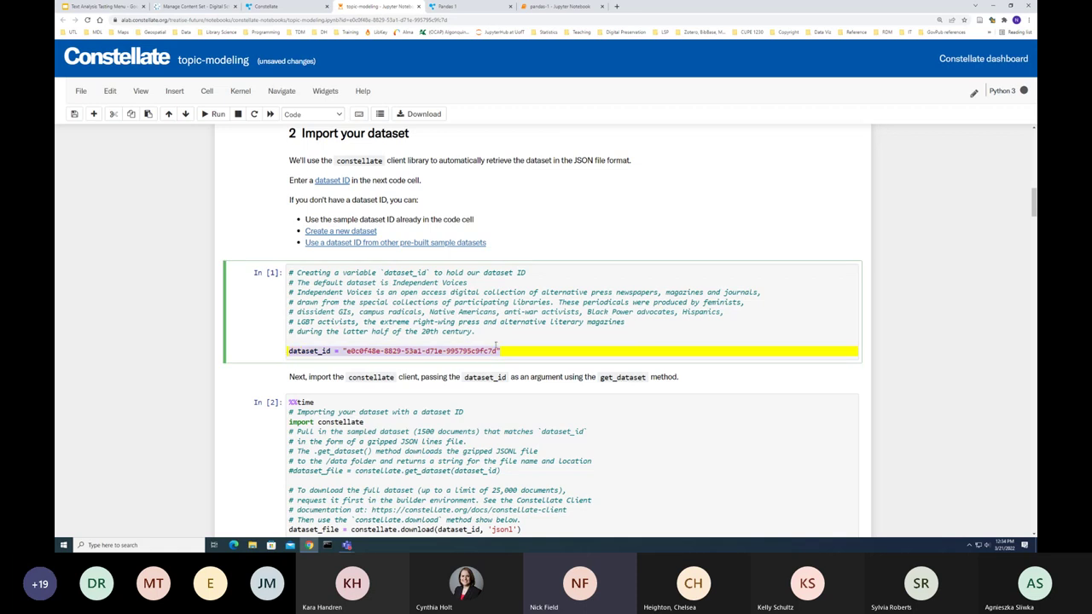
Read the pre-processing cell: no pre-processed CSV found, so the full dataset is used
scroll(371, 360, down, 1)
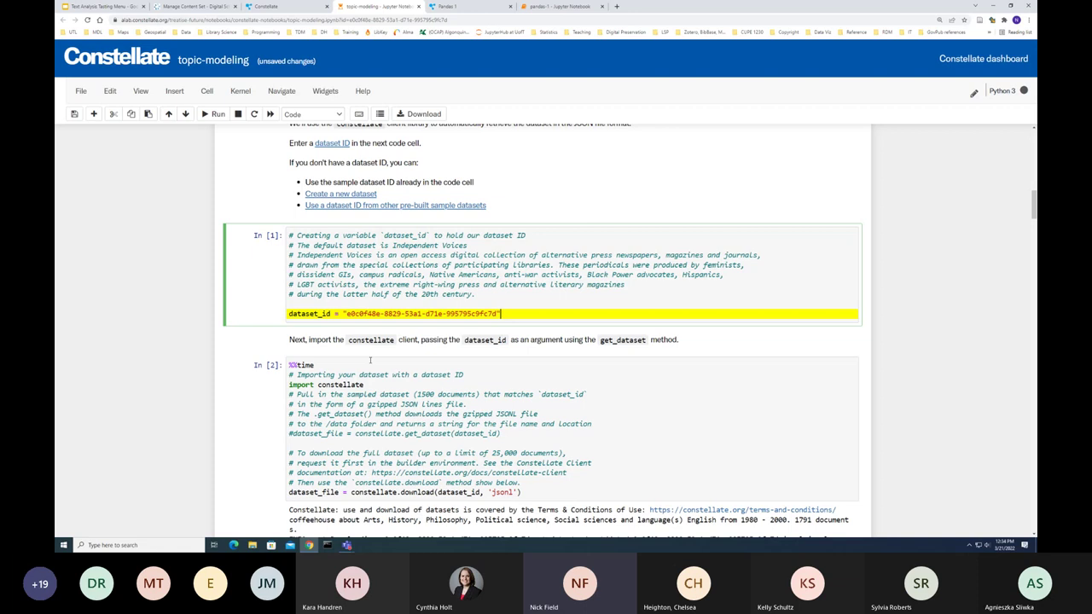
scroll(370, 360, down, 5)
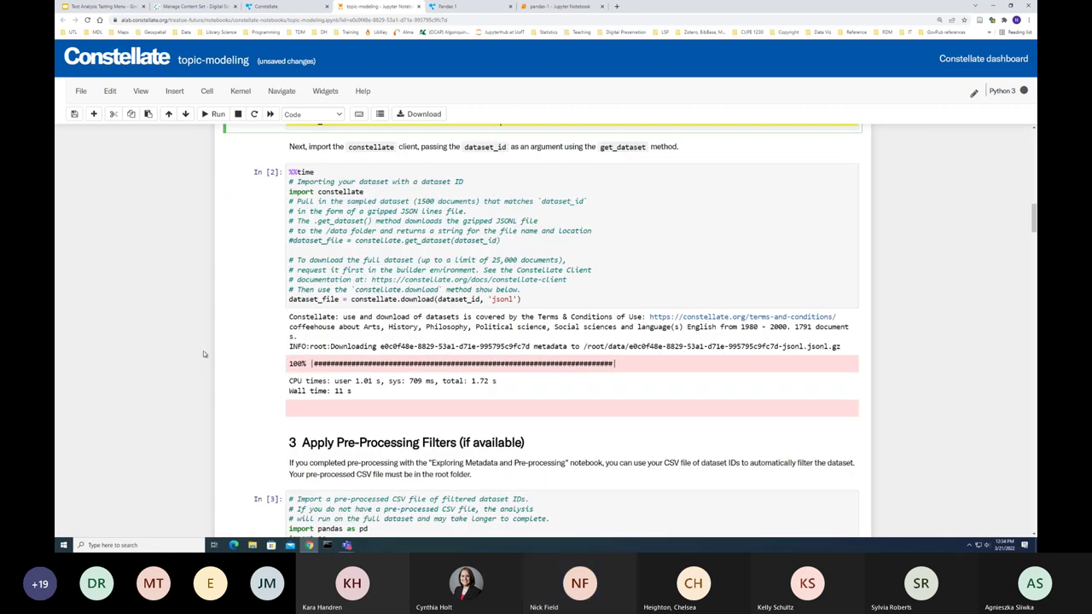
scroll(204, 351, down, 1)
scroll(208, 350, down, 2)
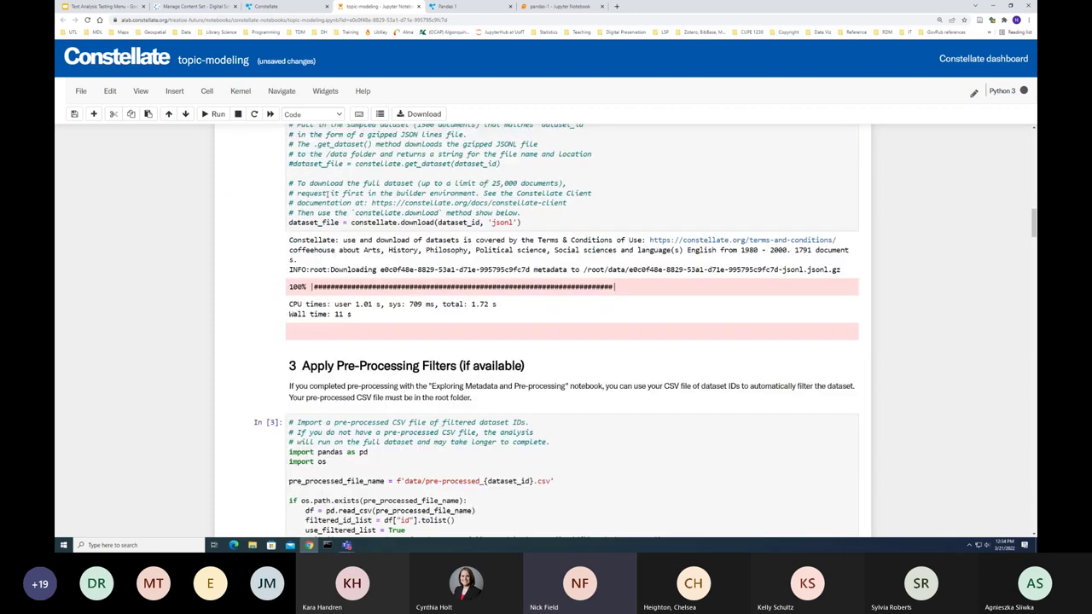
scroll(342, 392, down, 3)
scroll(344, 391, down, 3)
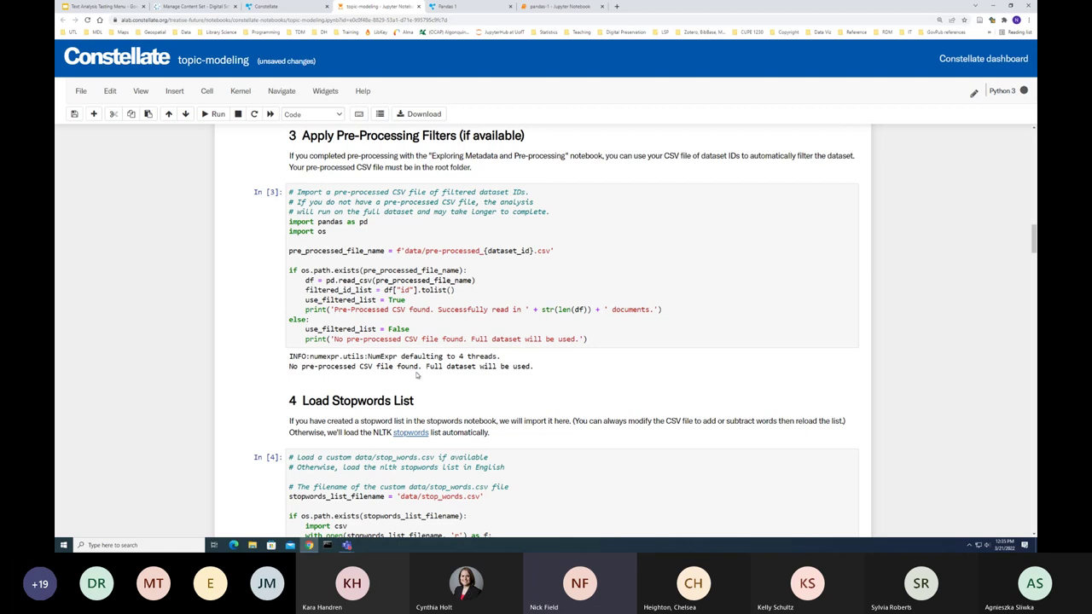
Scroll through the stopword list and the LDA model training output
scroll(416, 376, down, 5)
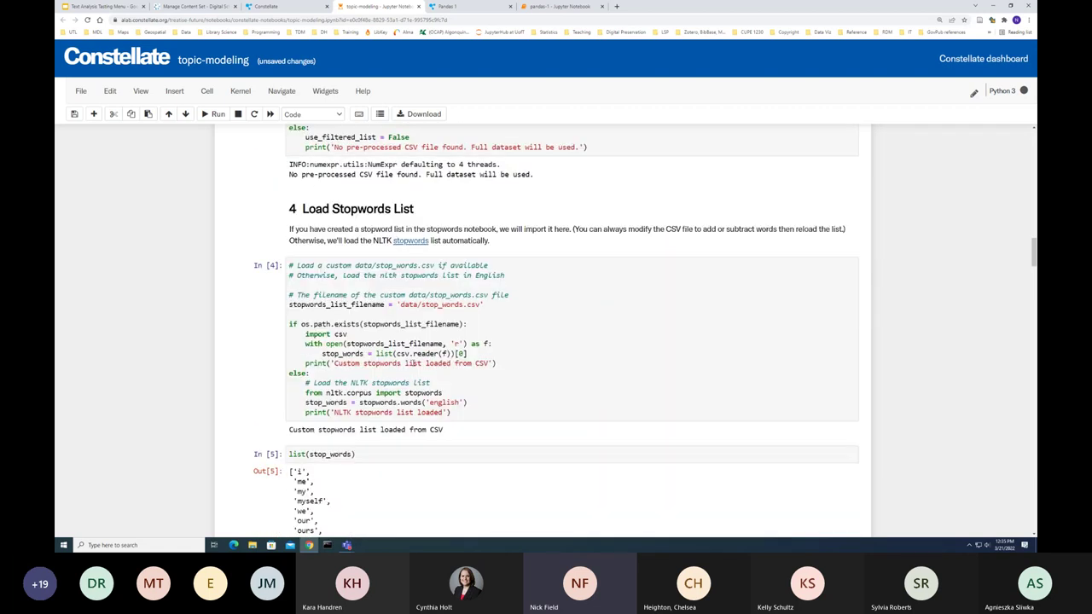
scroll(413, 363, down, 2)
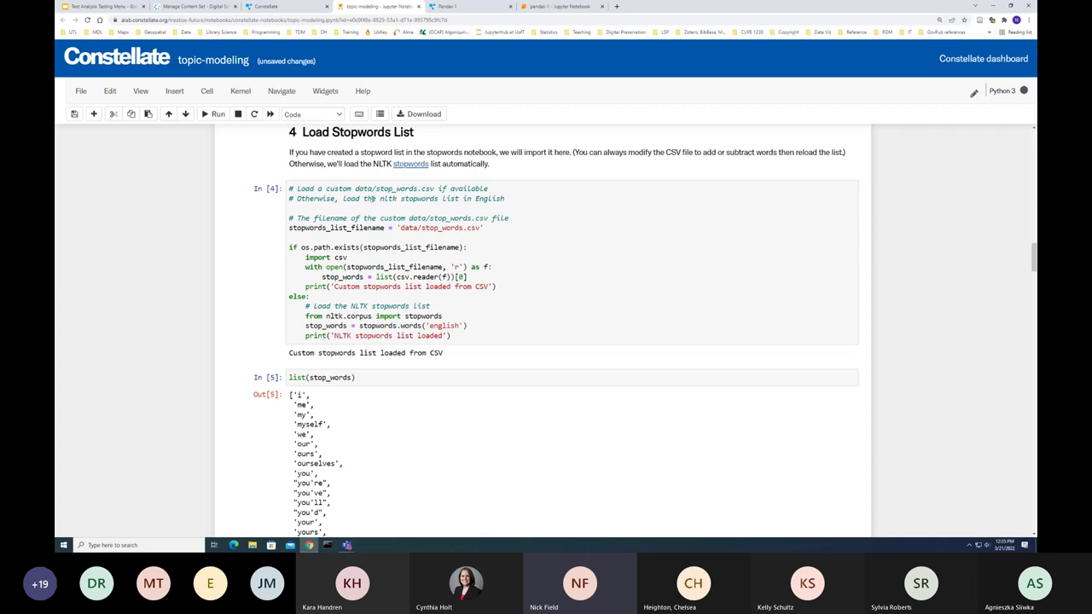
scroll(358, 294, down, 1)
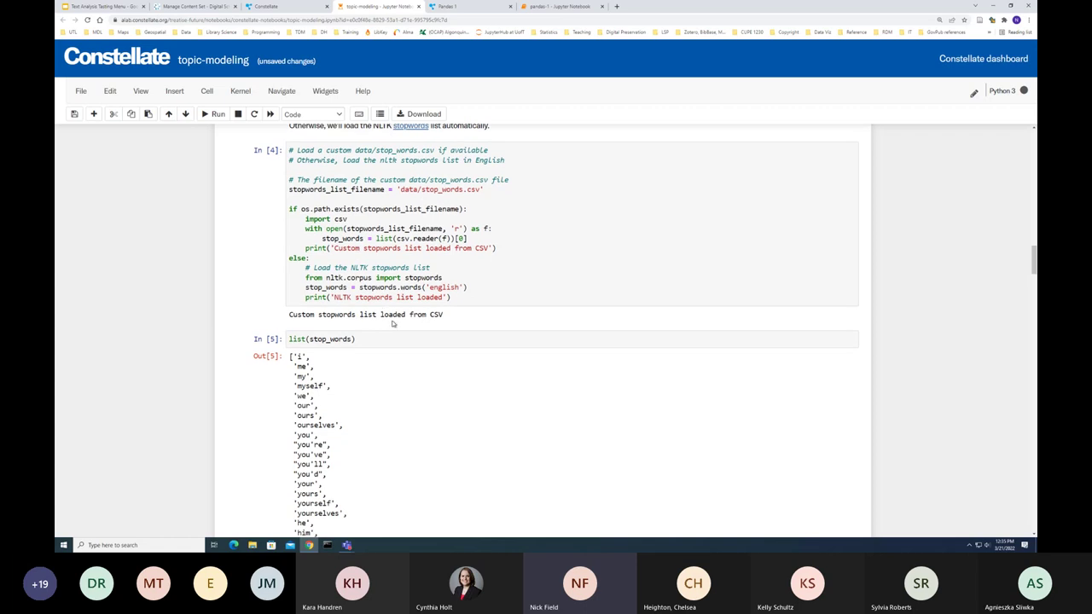
scroll(394, 324, down, 3)
scroll(394, 324, down, 14)
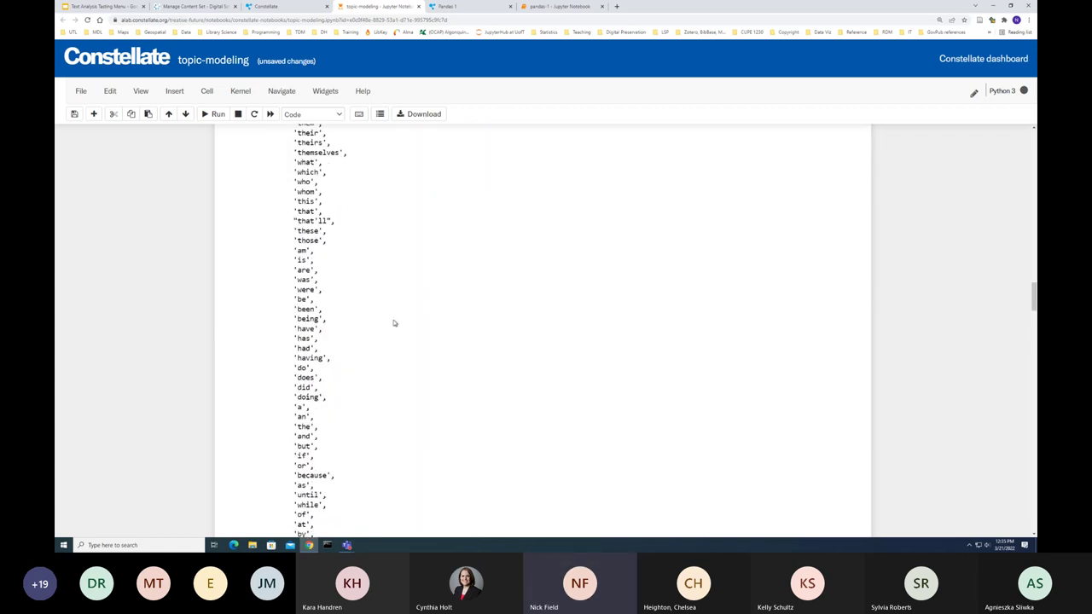
scroll(325, 391, down, 20)
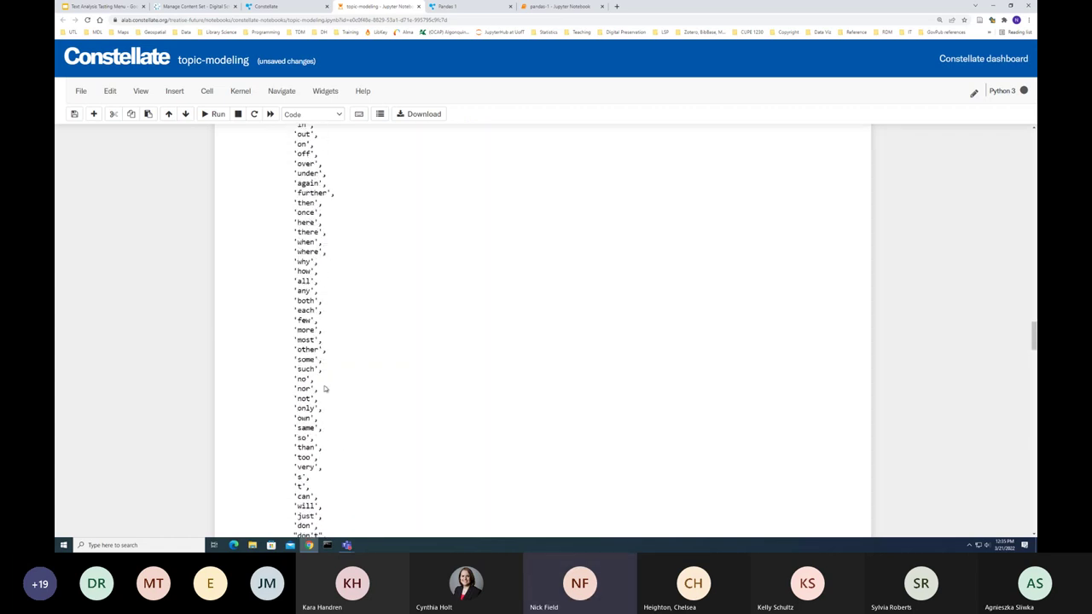
scroll(324, 389, down, 20)
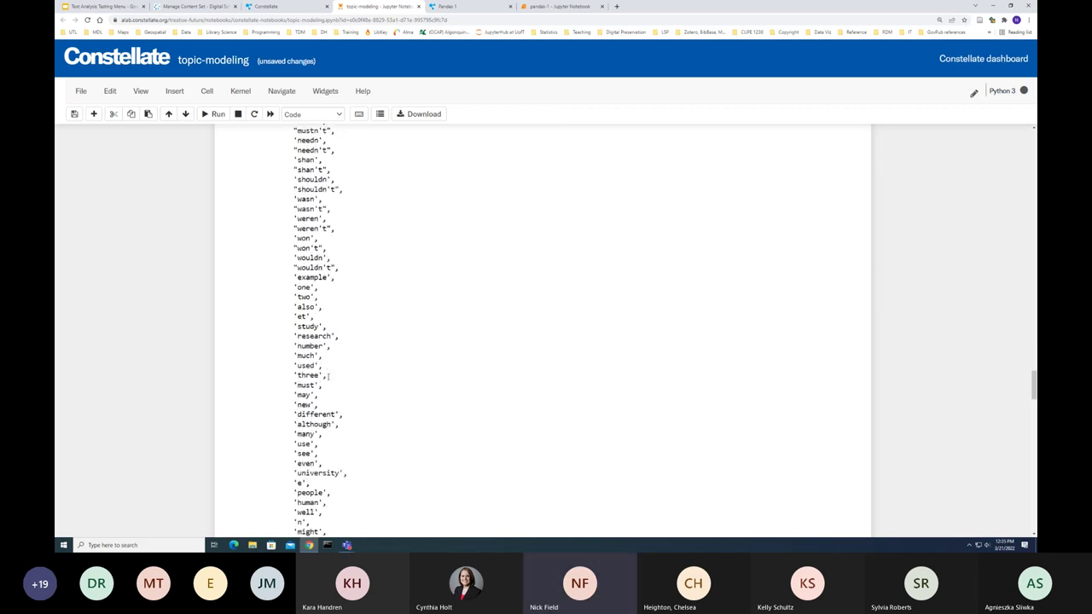
scroll(328, 375, down, 3)
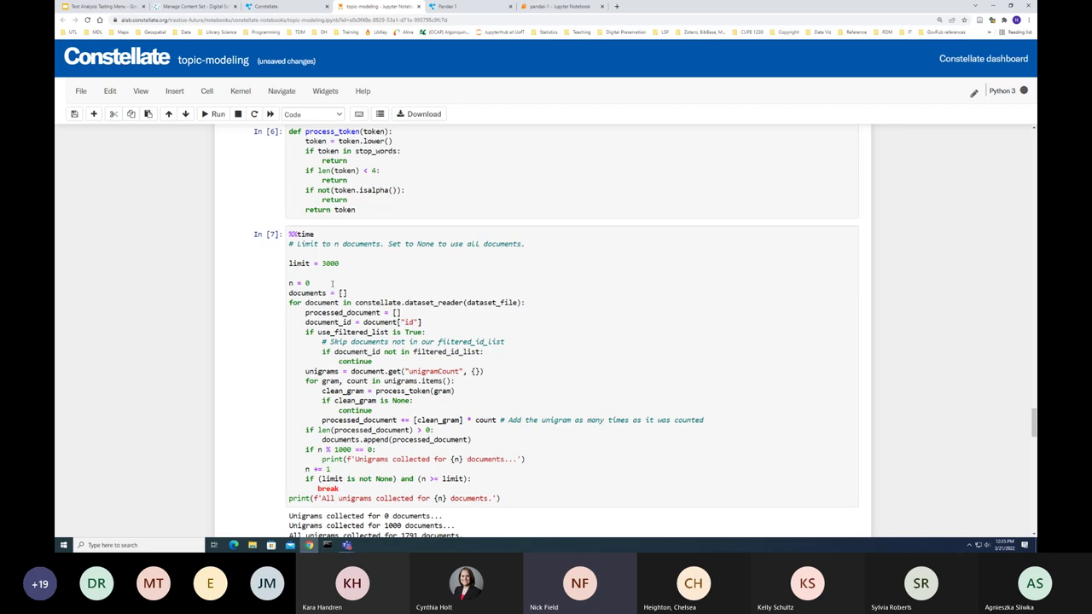
scroll(377, 373, down, 2)
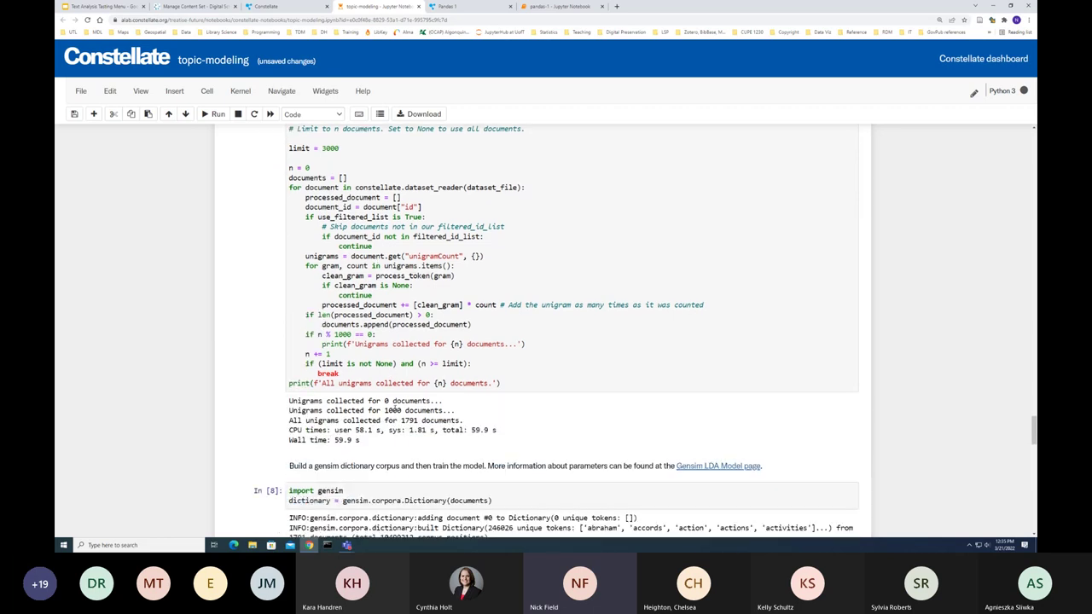
scroll(349, 390, down, 7)
scroll(182, 366, down, 4)
Review the -0.4113 coherence score and highlight the printed Topic 0–6 term lines
scroll(170, 310, up, 3)
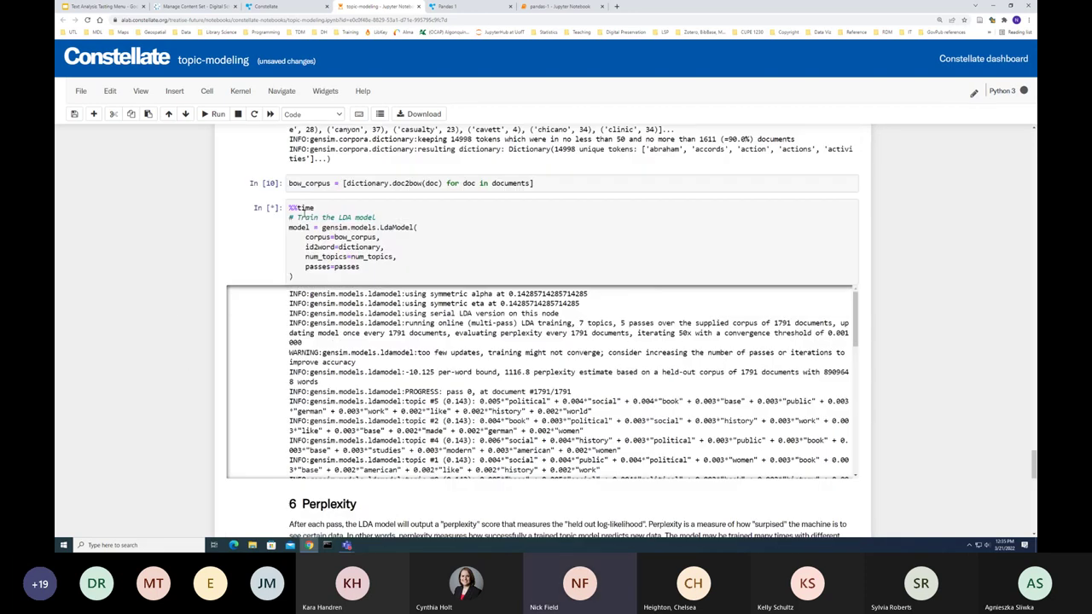
scroll(199, 378, down, 2)
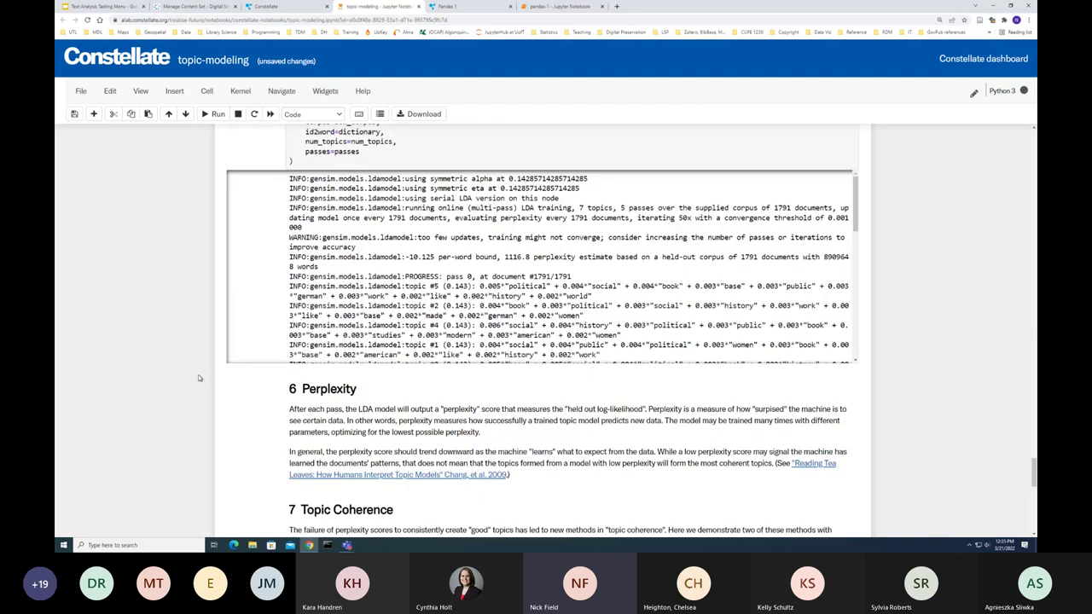
scroll(199, 378, up, 1)
scroll(199, 378, up, 3)
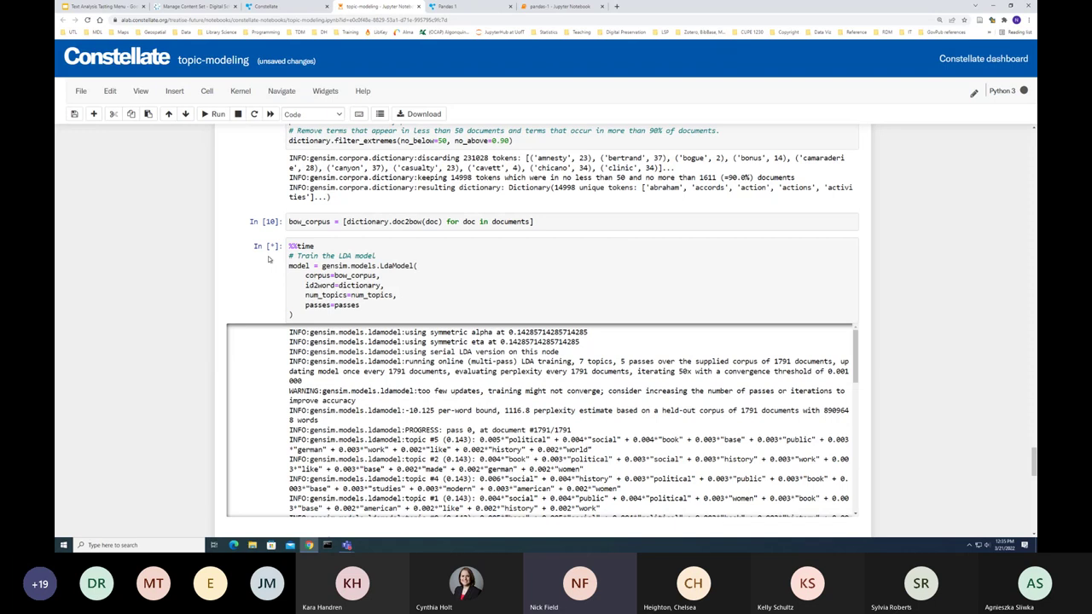
scroll(196, 299, down, 8)
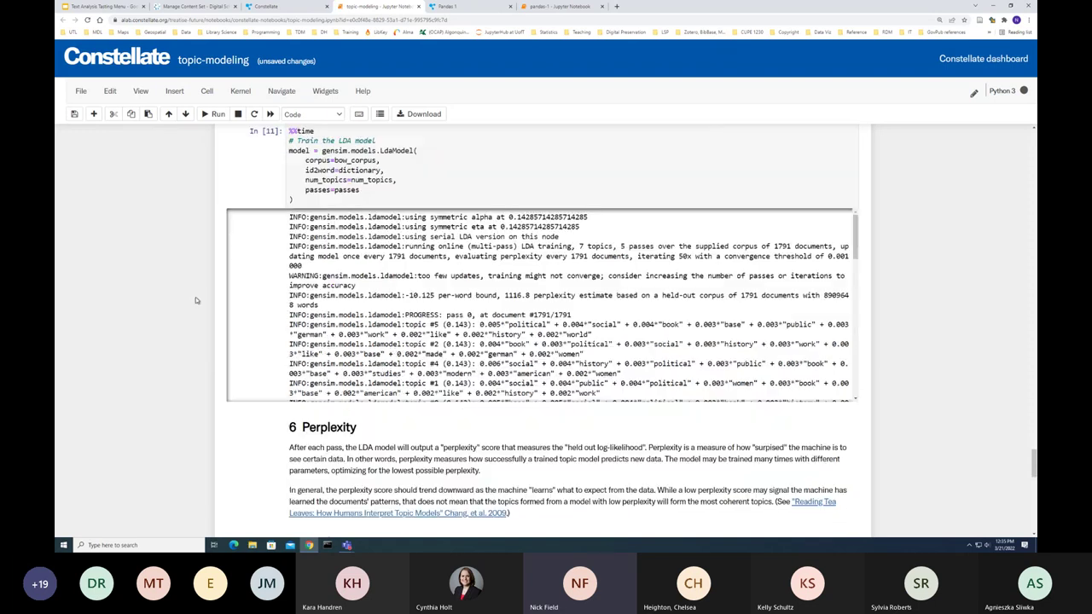
scroll(253, 295, up, 4)
scroll(250, 321, down, 11)
scroll(250, 321, down, 10)
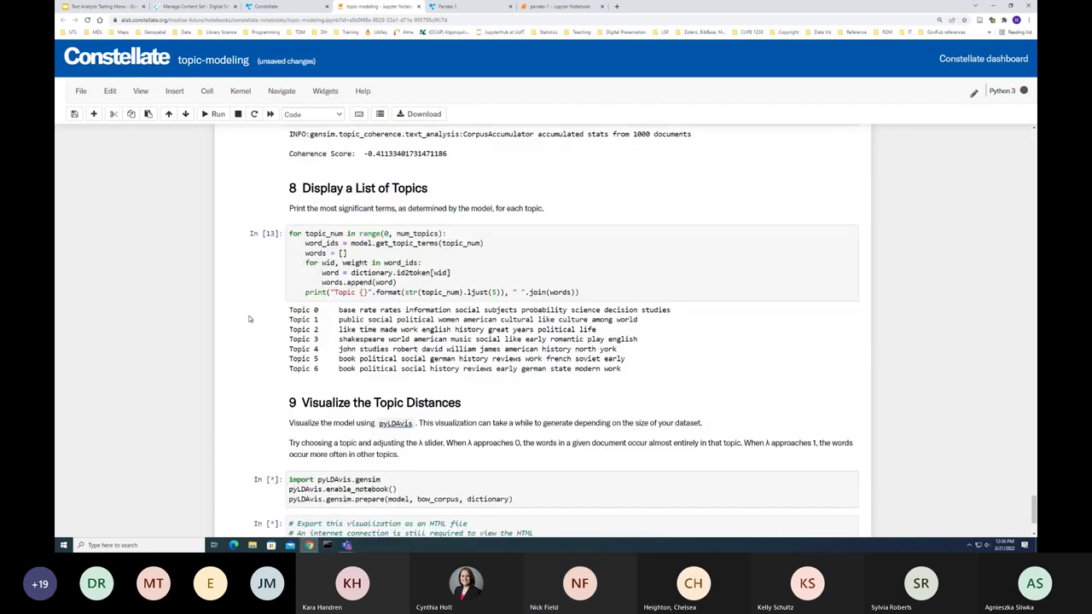
scroll(337, 205, up, 1)
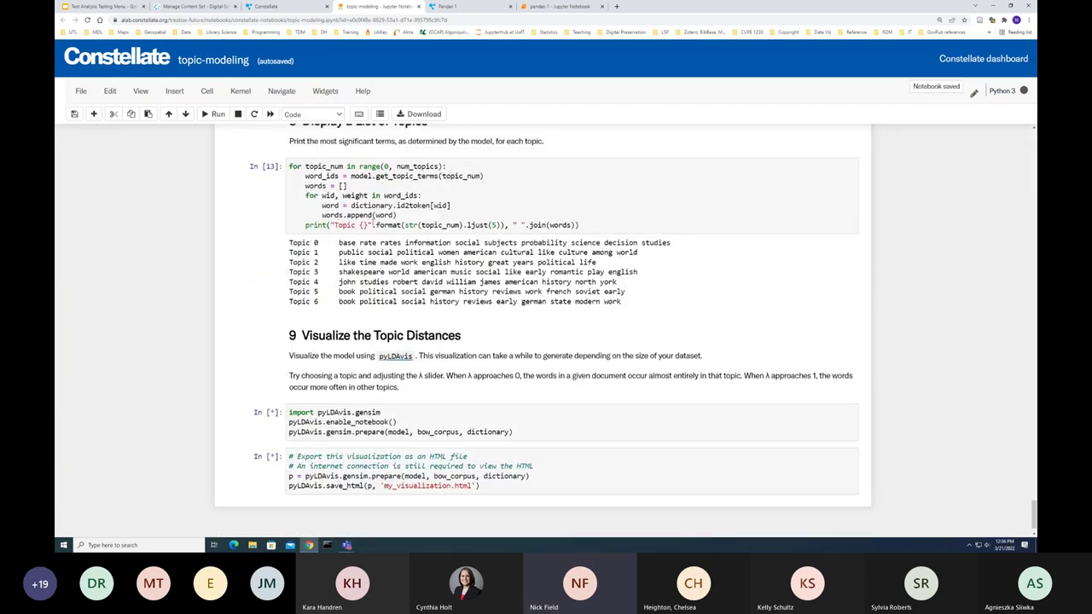
drag(626, 302, 289, 242)
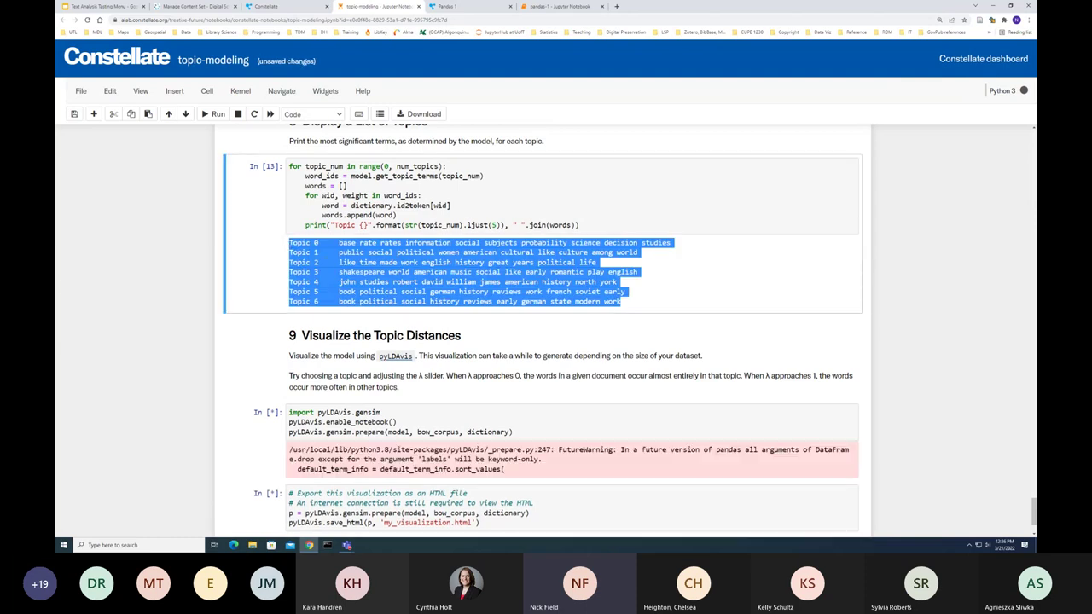
Check the top-30 relevant terms for topic bubbles 4, 3, 1, 2 and 6 in pyLDAvis
scroll(385, 233, down, 2)
scroll(195, 292, down, 5)
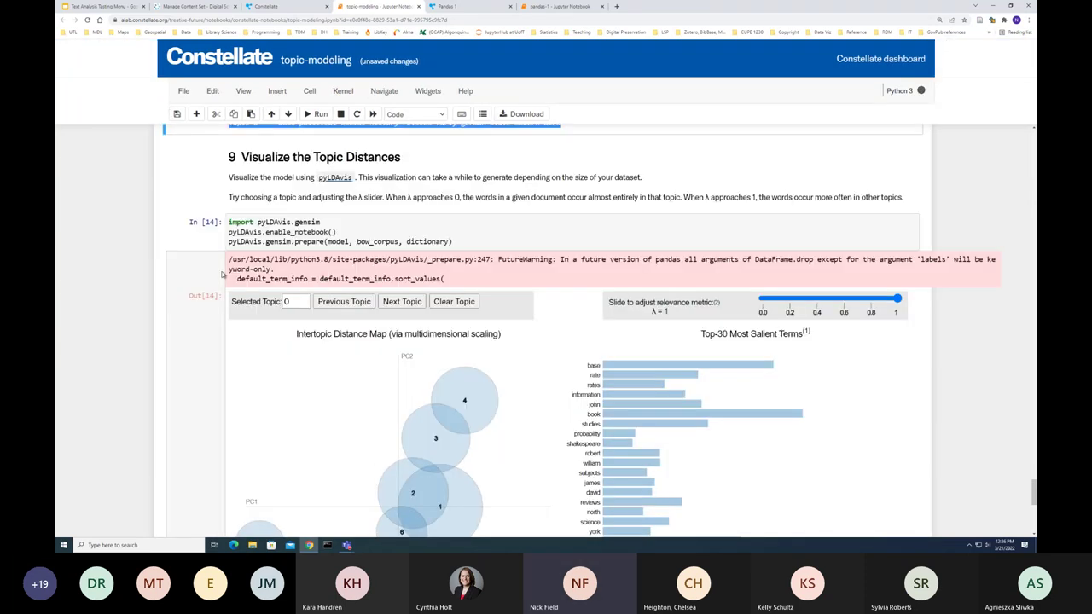
scroll(193, 292, down, 1)
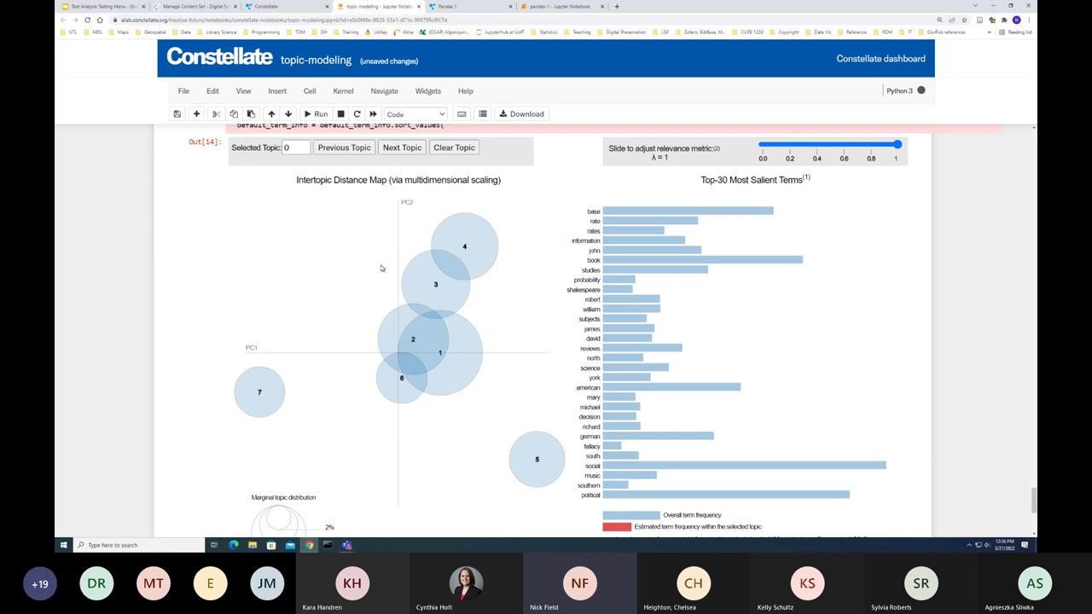
mouse_move(462, 227)
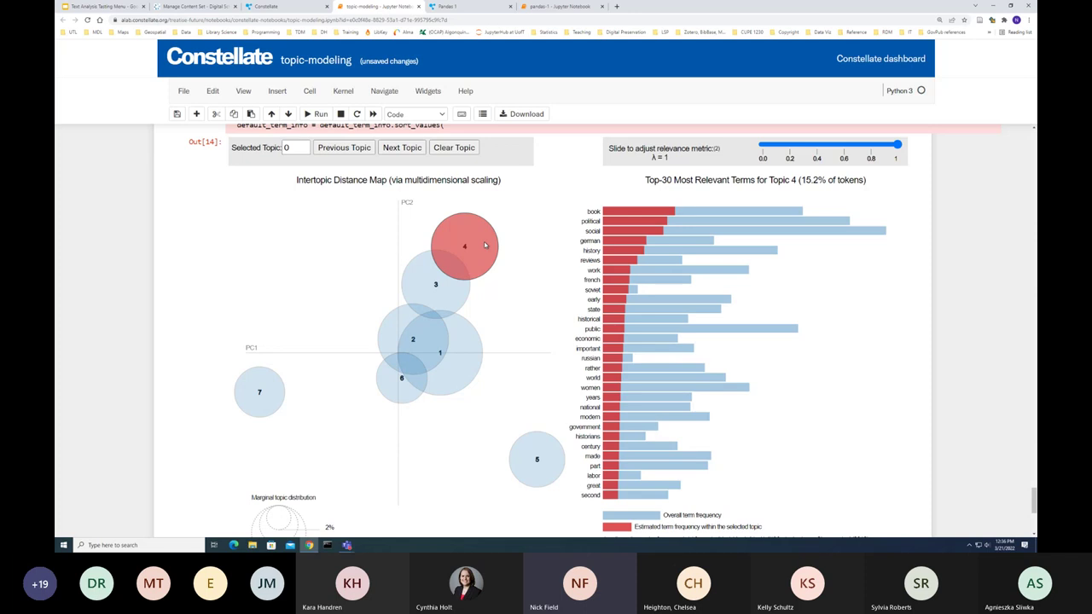
mouse_move(450, 292)
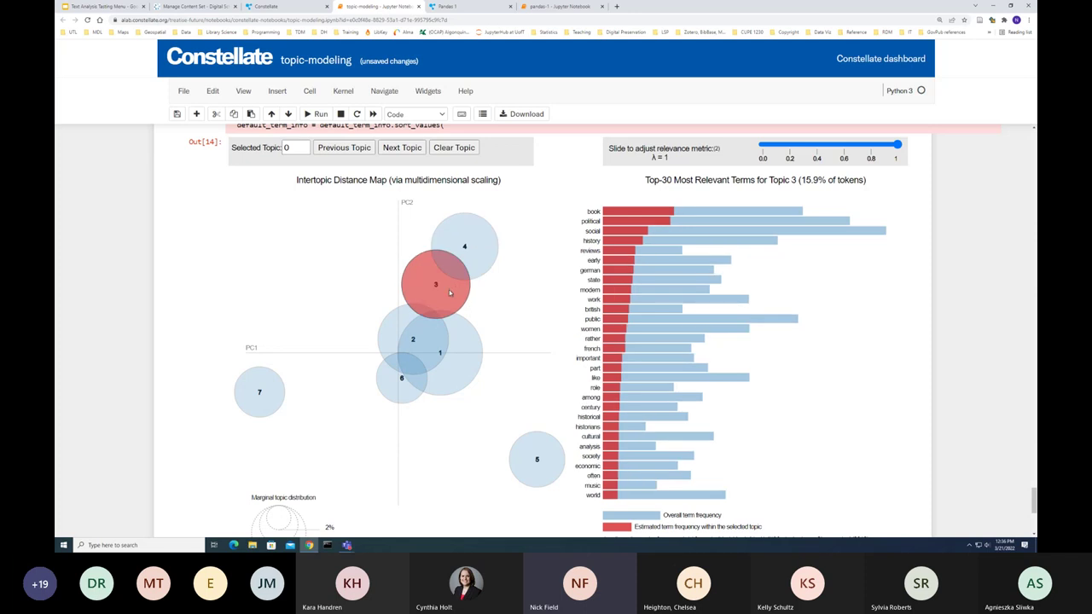
mouse_move(461, 325)
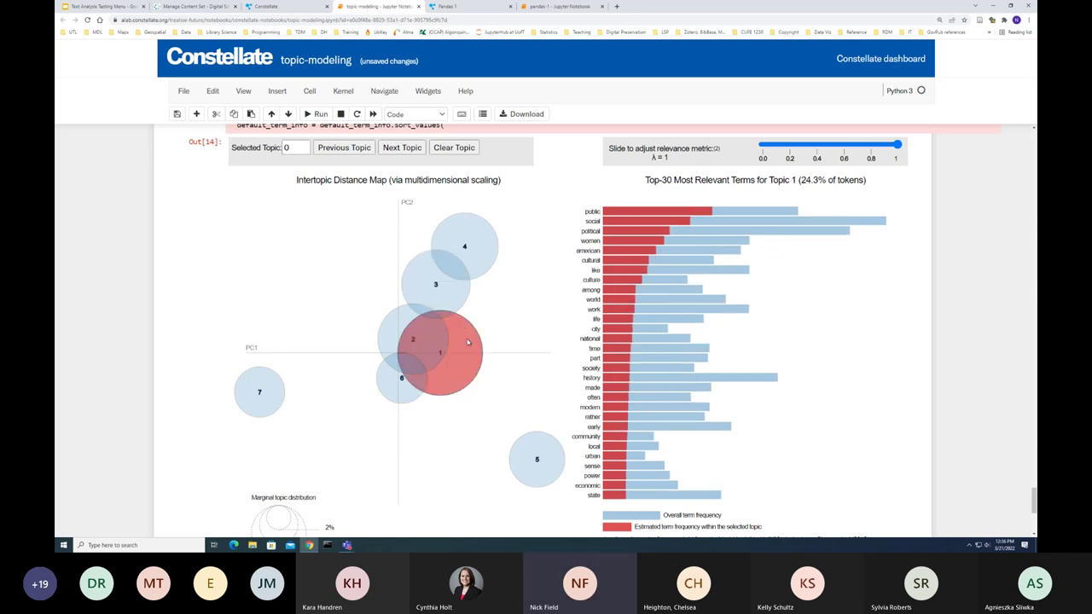
mouse_move(403, 332)
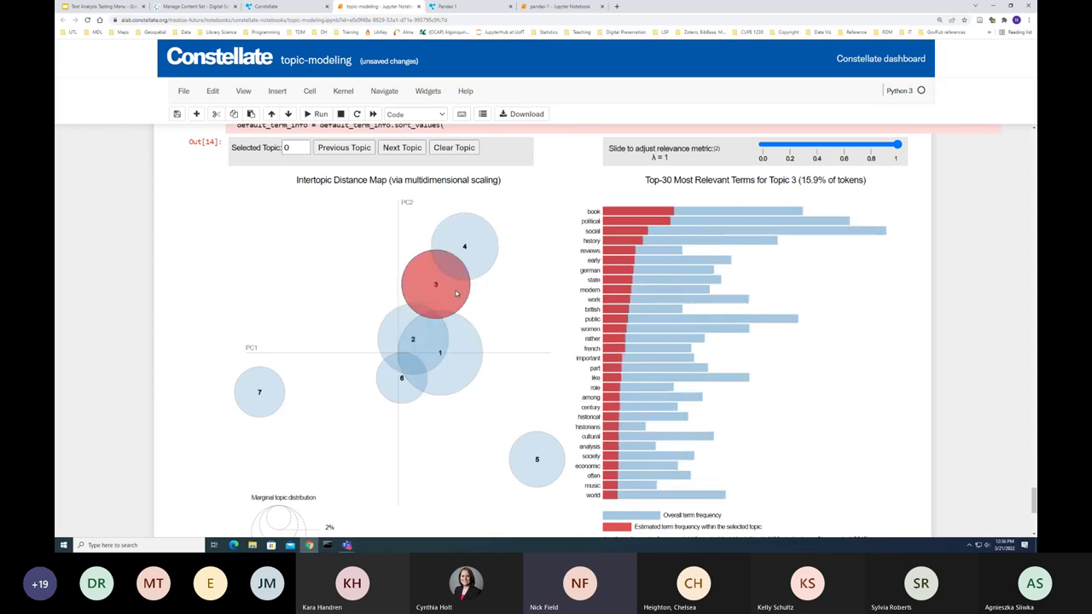
mouse_move(405, 391)
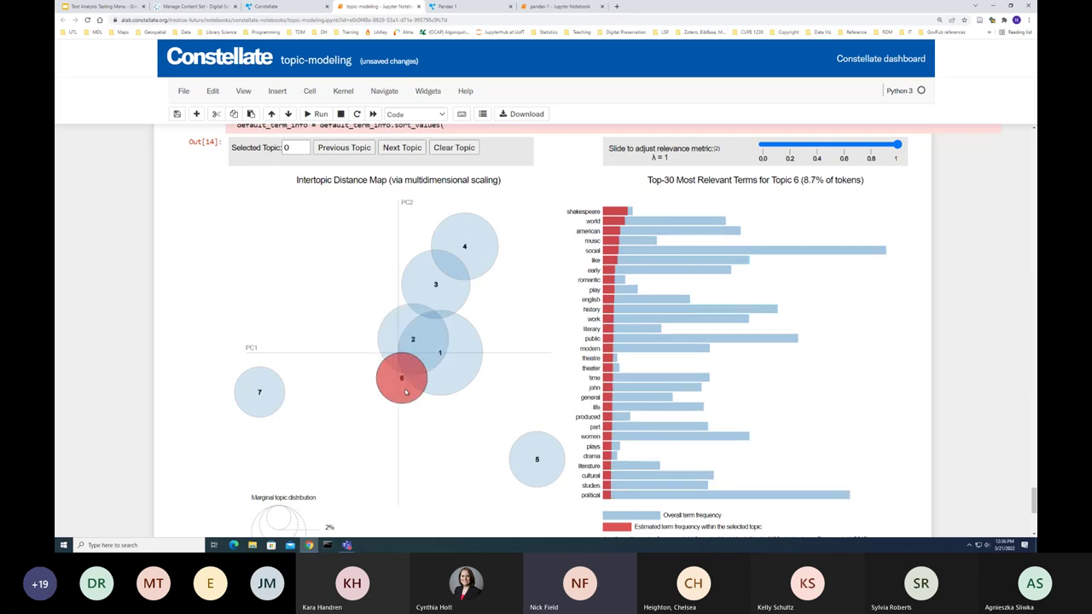
scroll(166, 228, up, 1)
scroll(166, 228, down, 3)
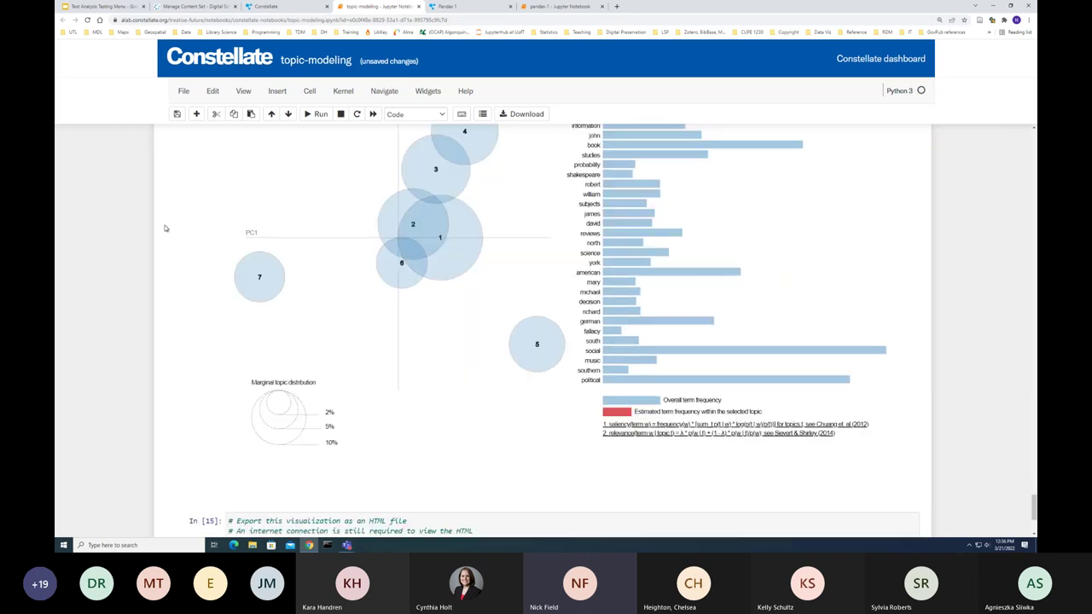
scroll(166, 228, down, 3)
scroll(171, 321, up, 7)
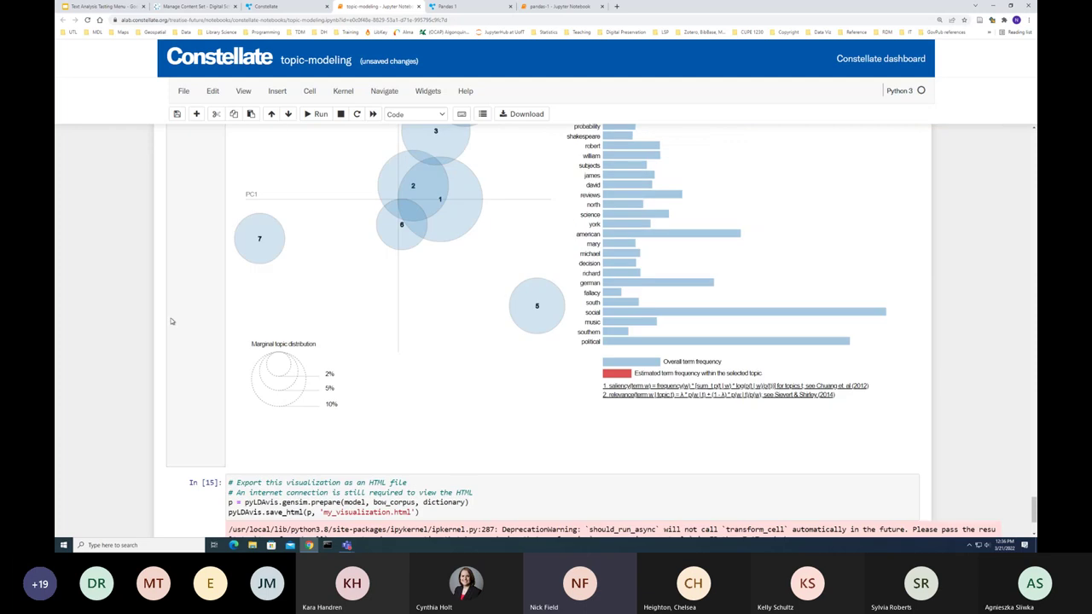
scroll(170, 321, down, 3)
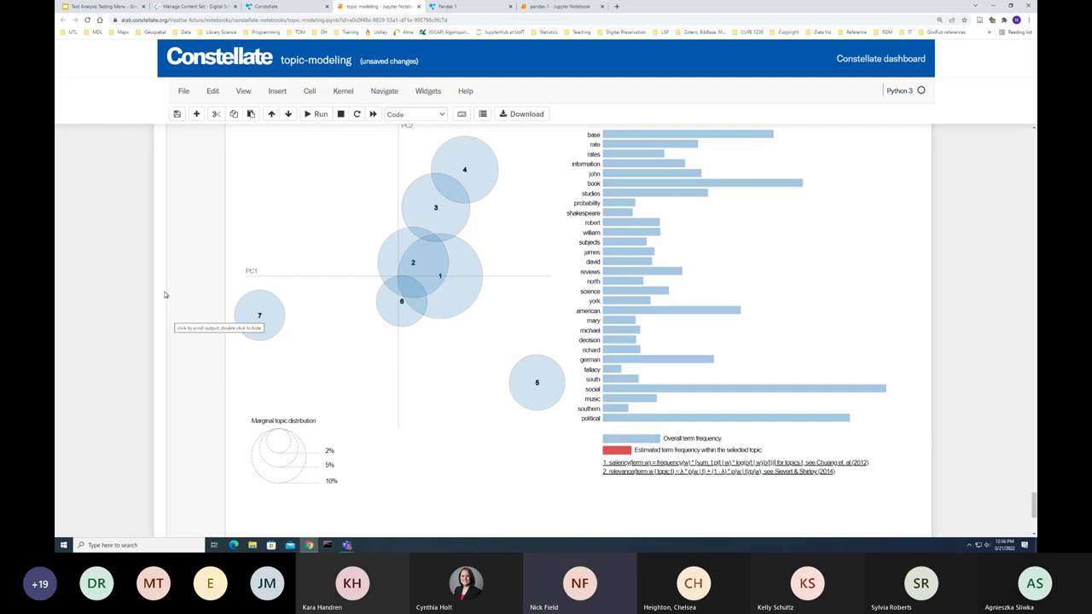
scroll(166, 294, up, 3)
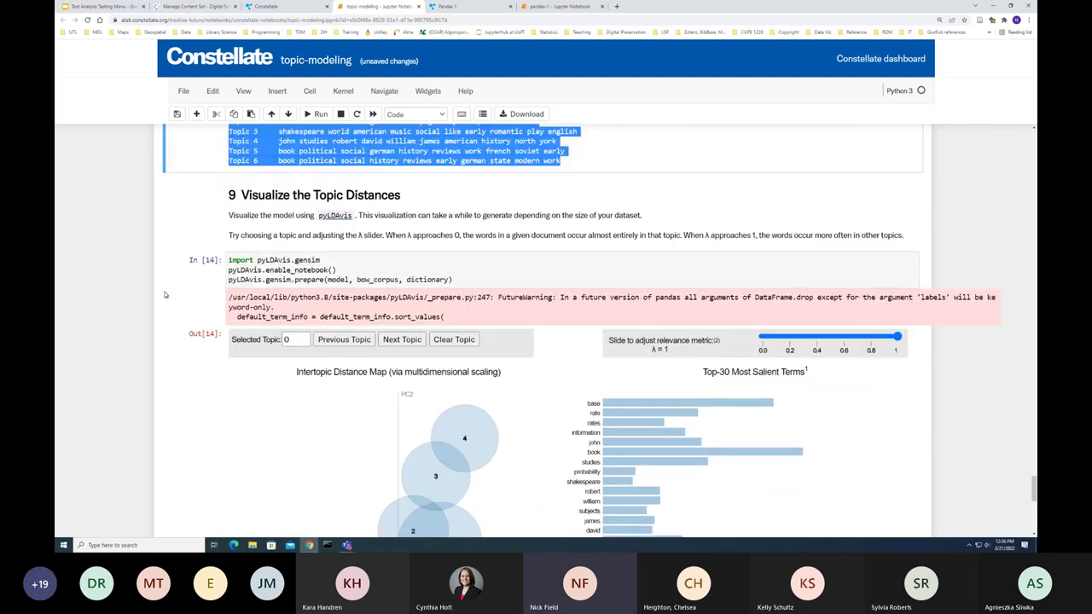
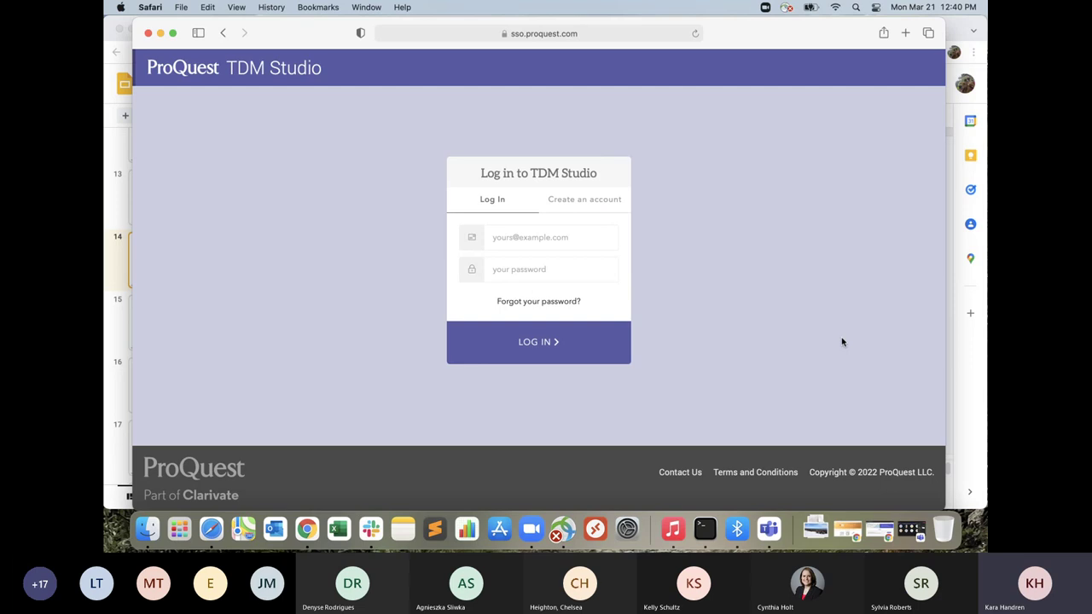
Leave the Safari account-creation page and return to the TDM Studio dashboard in Chrome
click(581, 205)
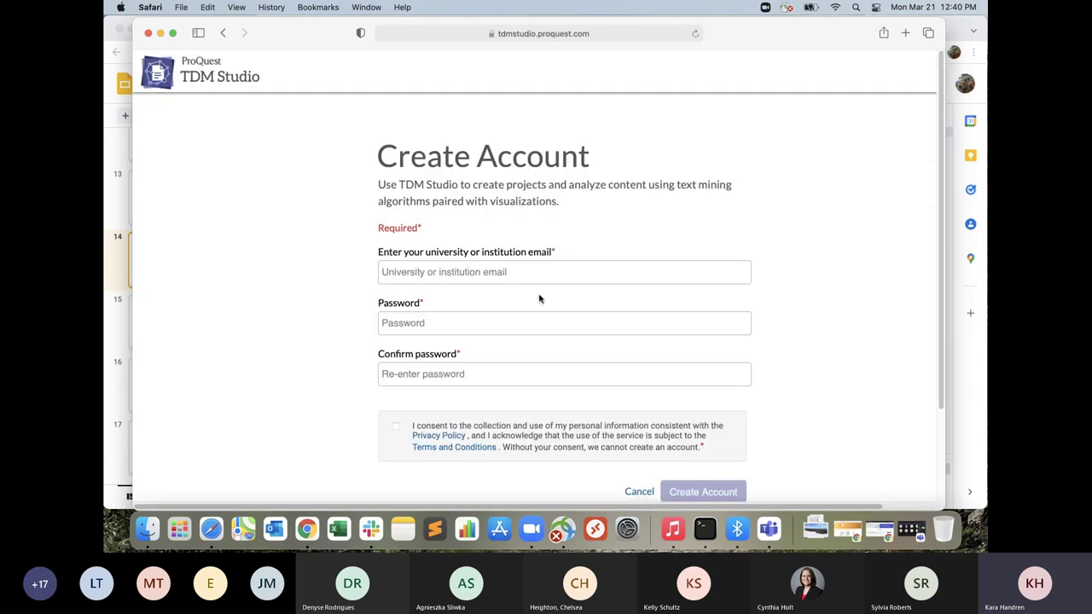
click(148, 33)
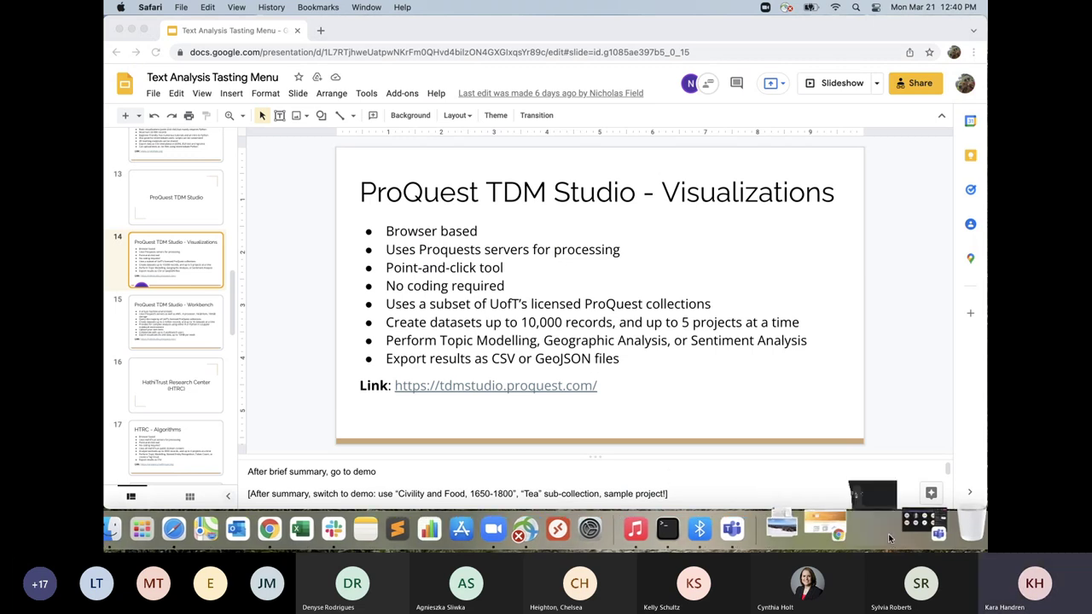
click(889, 533)
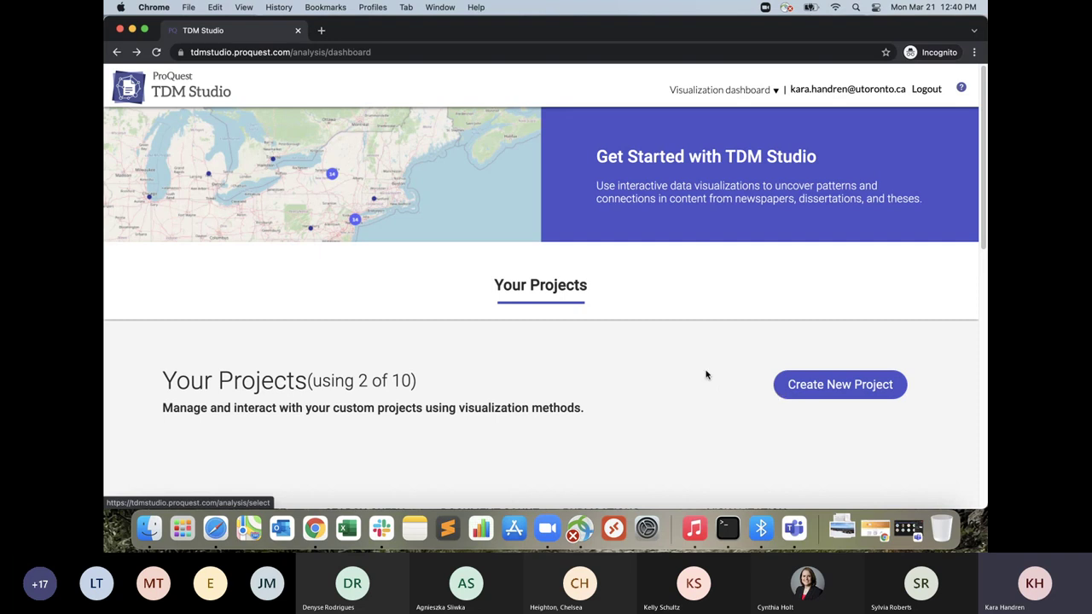
Start a new project with Geographic Analysis, Topic Modeling and Sentiment Analysis kept selected, then continue to Search Content
click(816, 385)
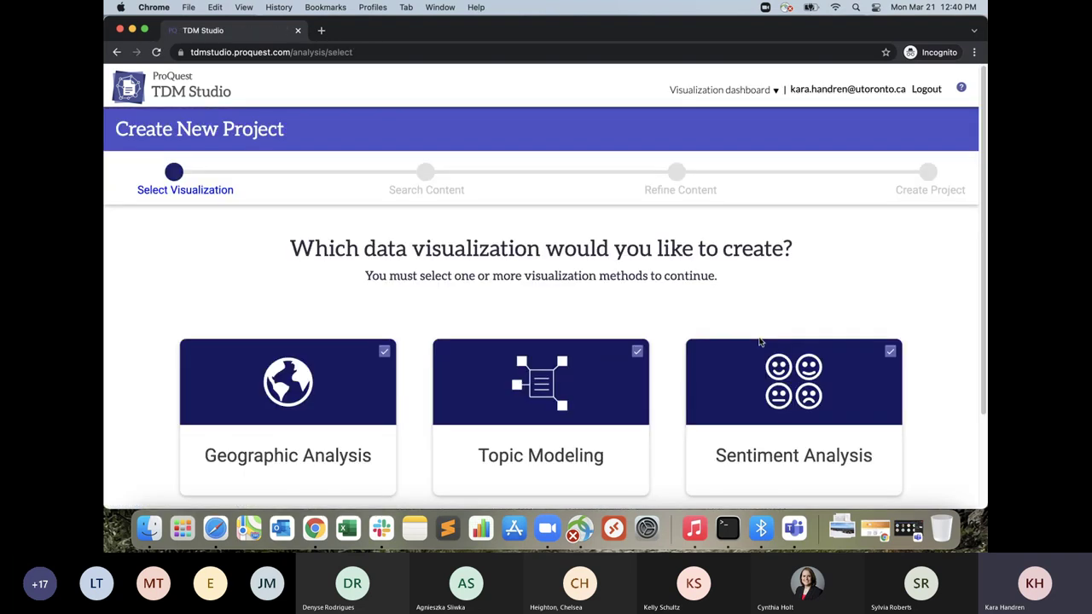
scroll(563, 217, down, 2)
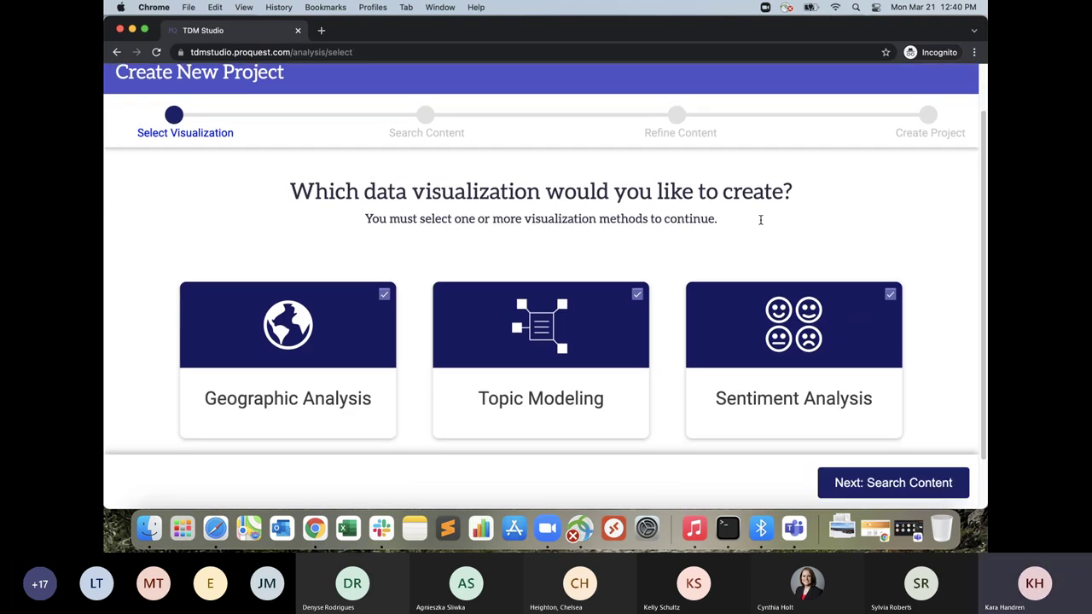
scroll(794, 231, down, 1)
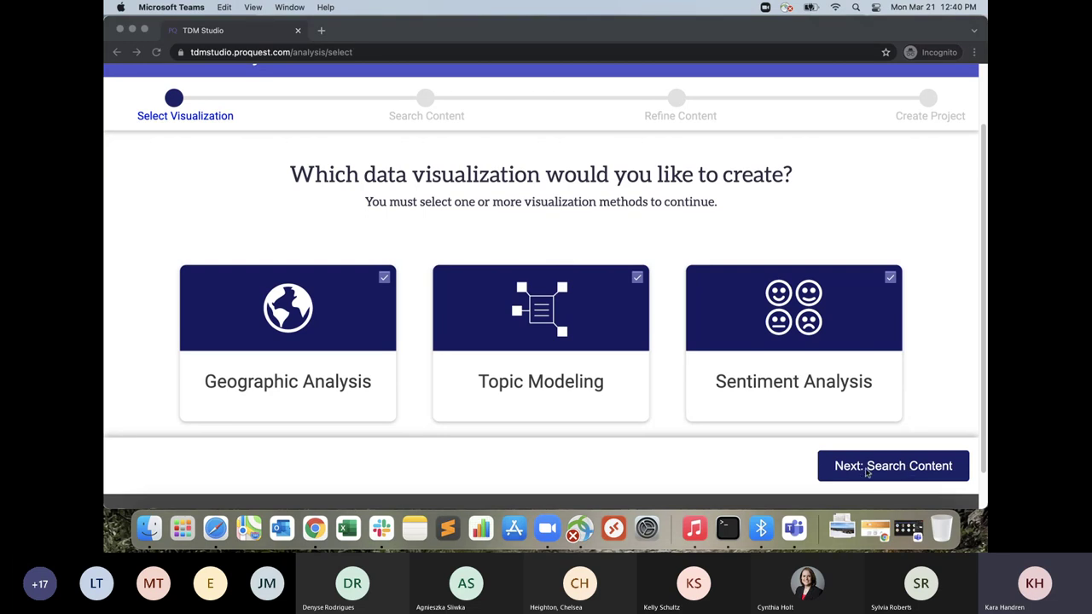
click(887, 474)
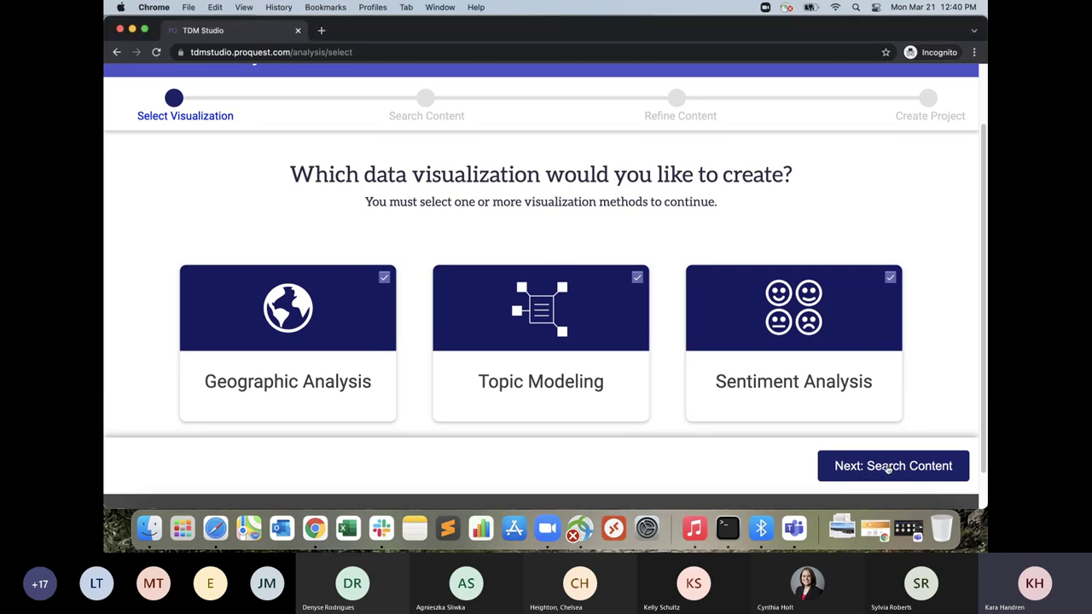
click(889, 469)
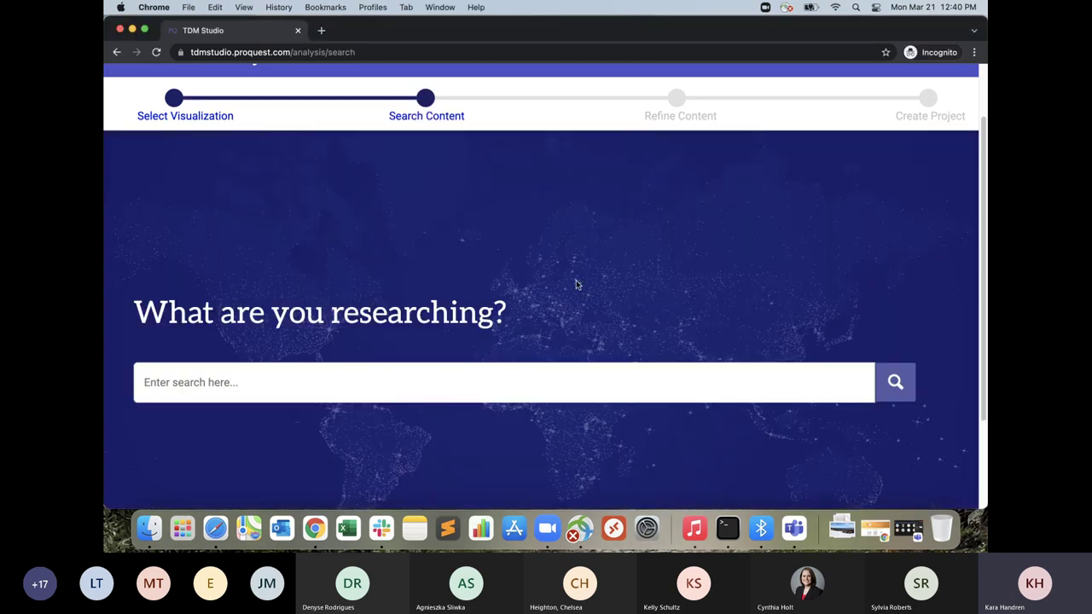
Search content for "avocado" AND "food", returning 20,986 documents
click(522, 381)
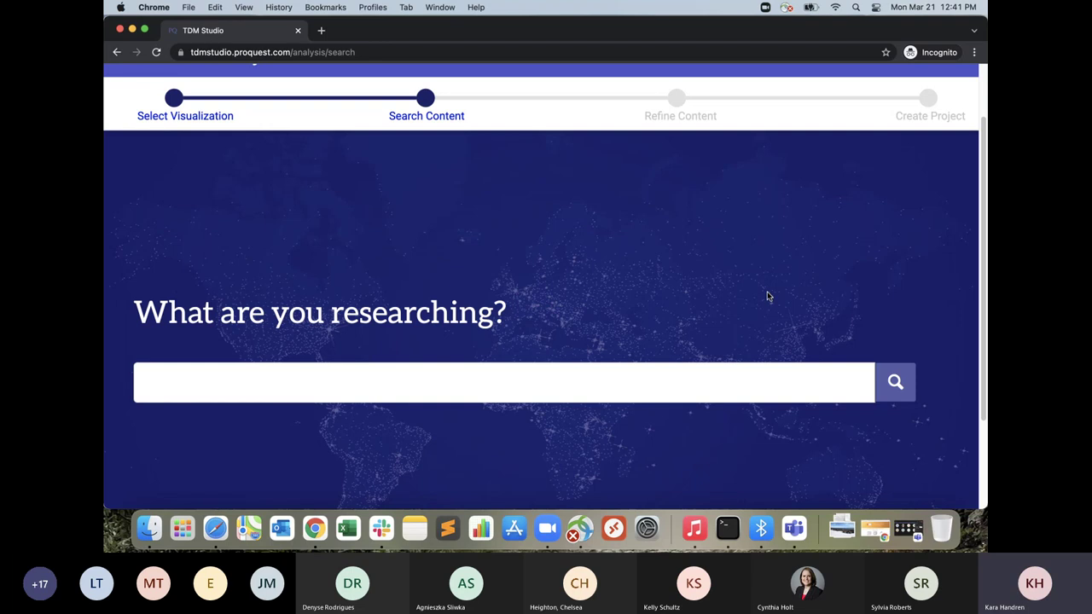
text(avocadoa"" AND "food)
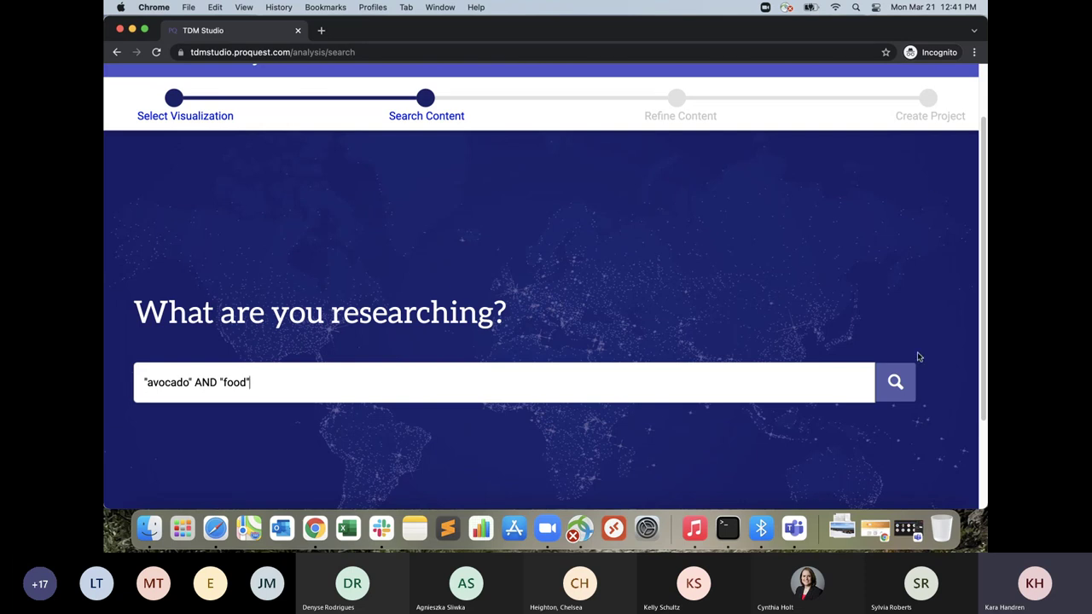
click(895, 382)
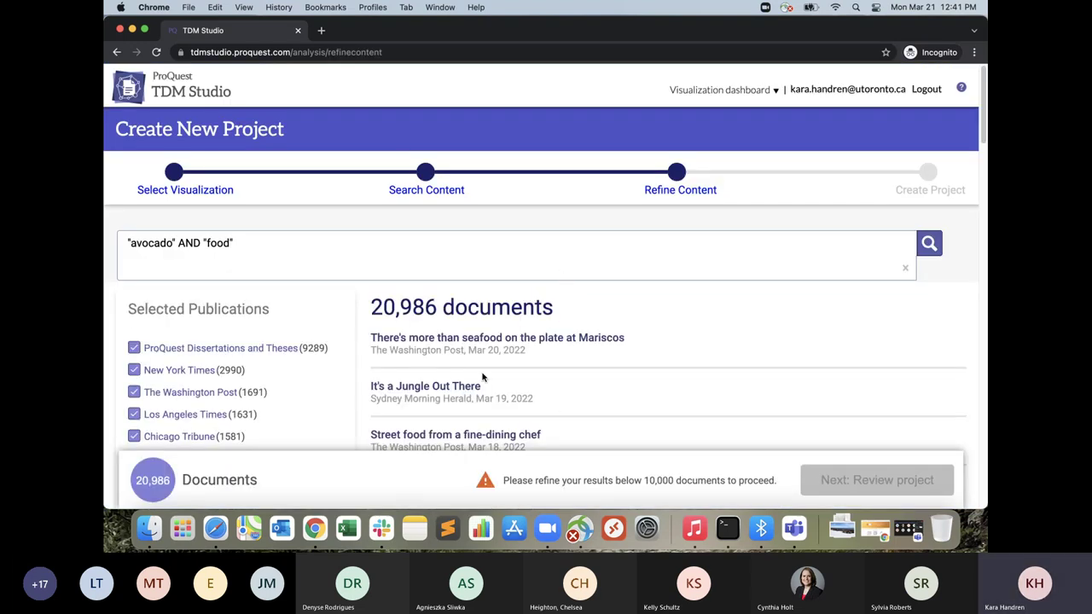
Exclude ProQuest Dissertations and Theses from the search results
scroll(511, 298, down, 2)
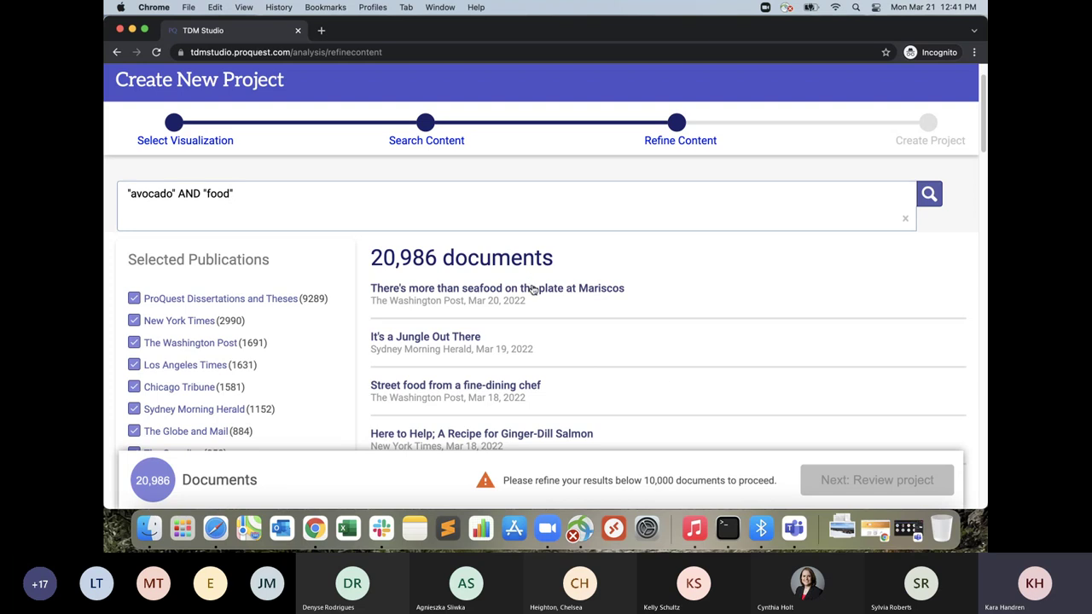
scroll(192, 299, down, 3)
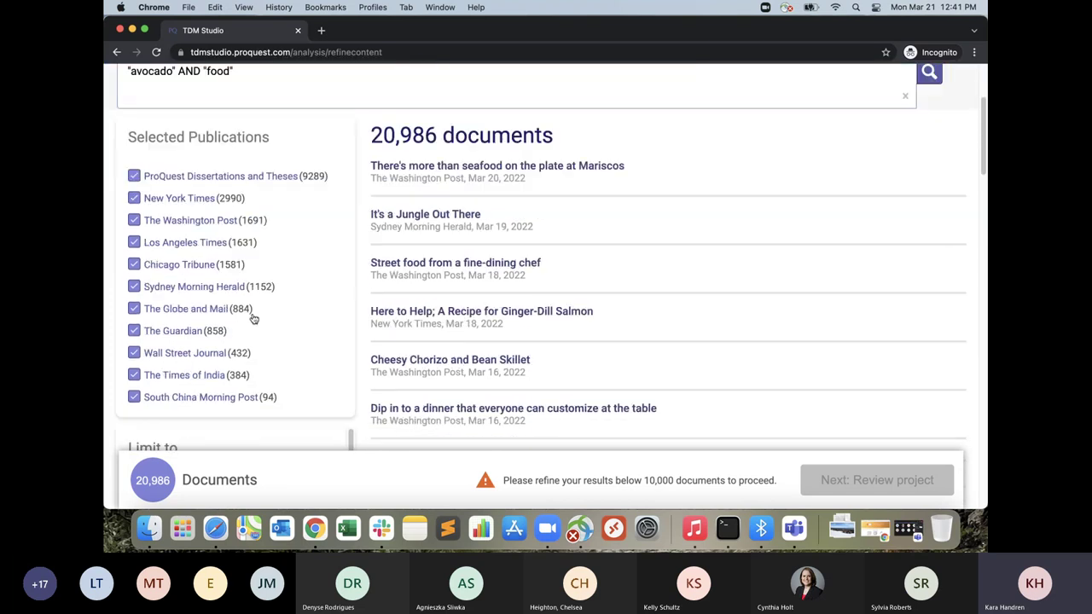
click(136, 181)
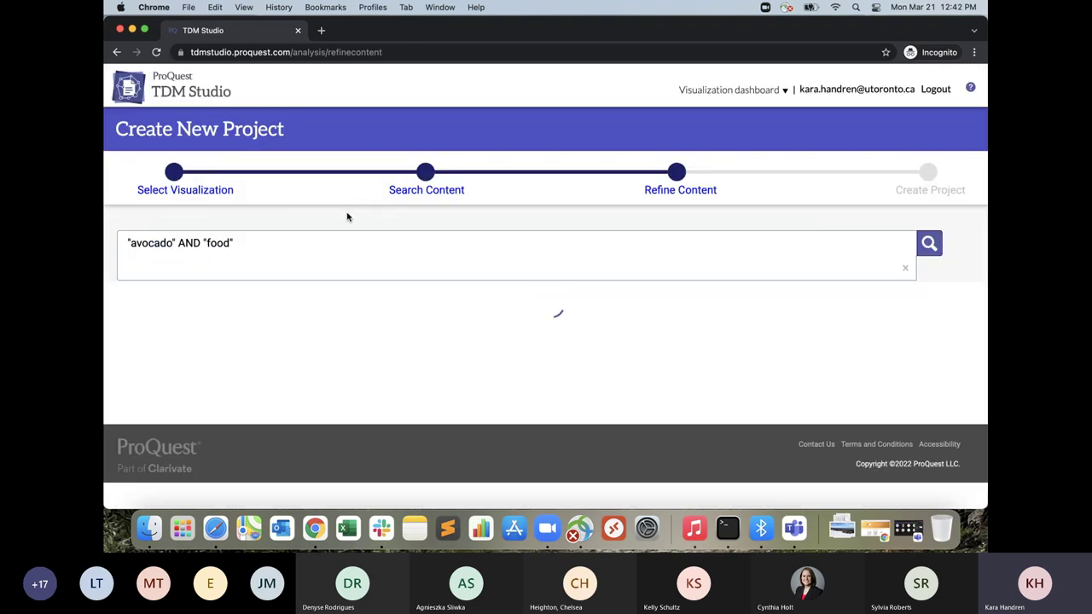
Limit Date Published to 2000–2023 and apply the filters, leaving 9,595 documents
scroll(333, 281, down, 2)
scroll(322, 300, down, 8)
click(148, 388)
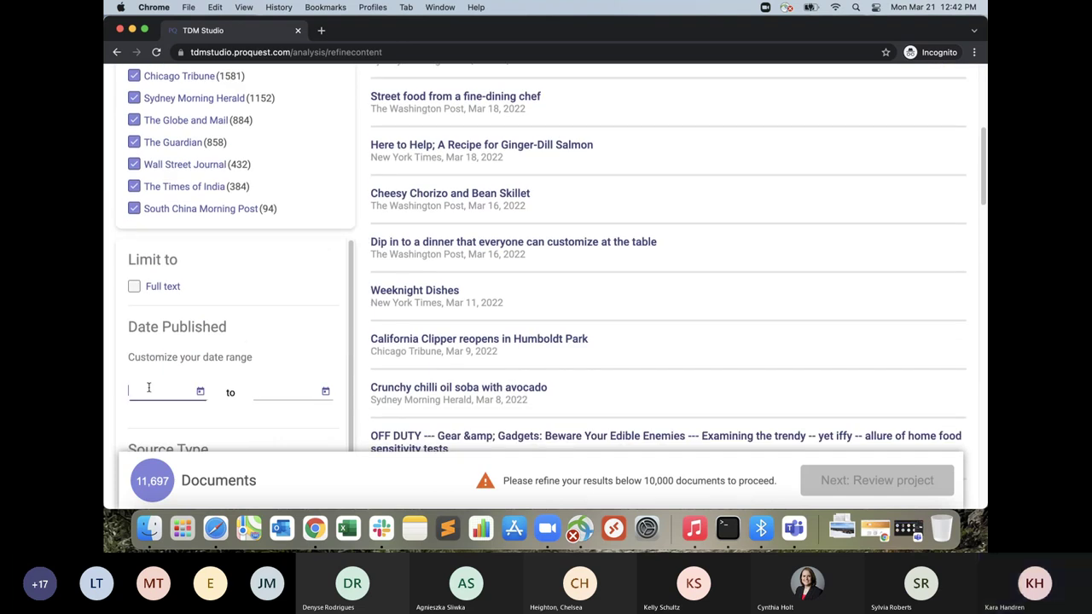
text(2000)
key(Tab)
key(Tab)
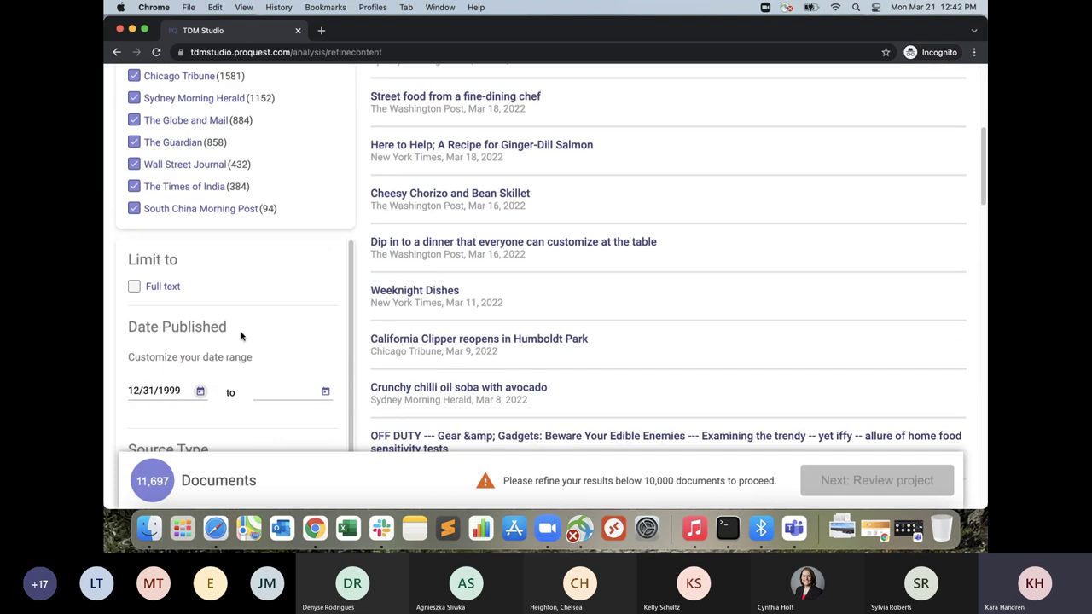
text(2022)
key(BackSpace)
text(3)
scroll(303, 283, up, 1)
scroll(300, 316, down, 5)
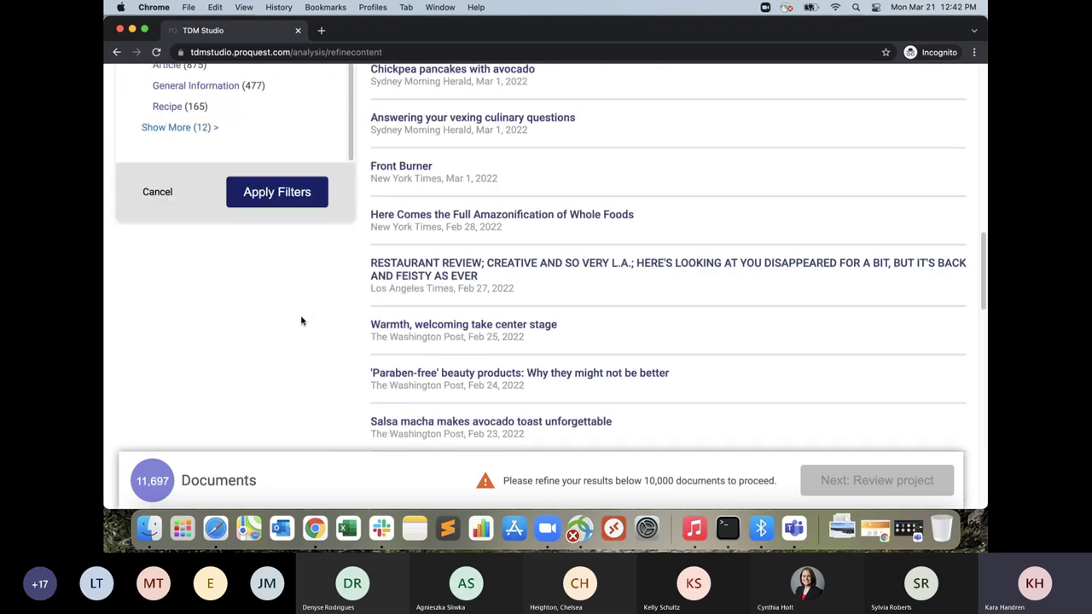
click(272, 192)
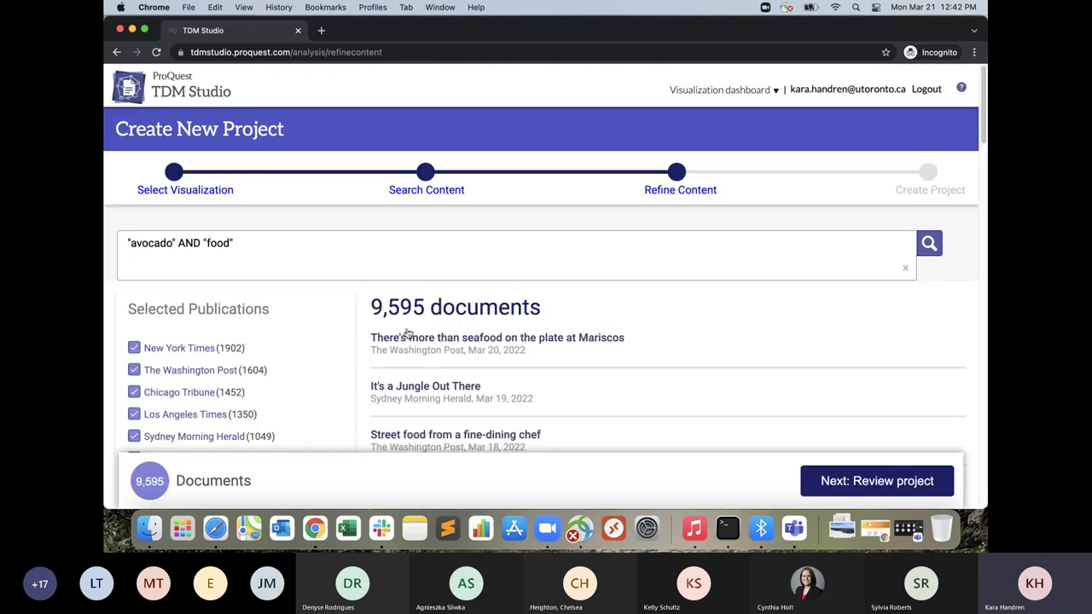
click(877, 481)
Name the project 'Avocado in newspapers 2000-present', create it, and dismiss the confirmation
scroll(425, 359, down, 2)
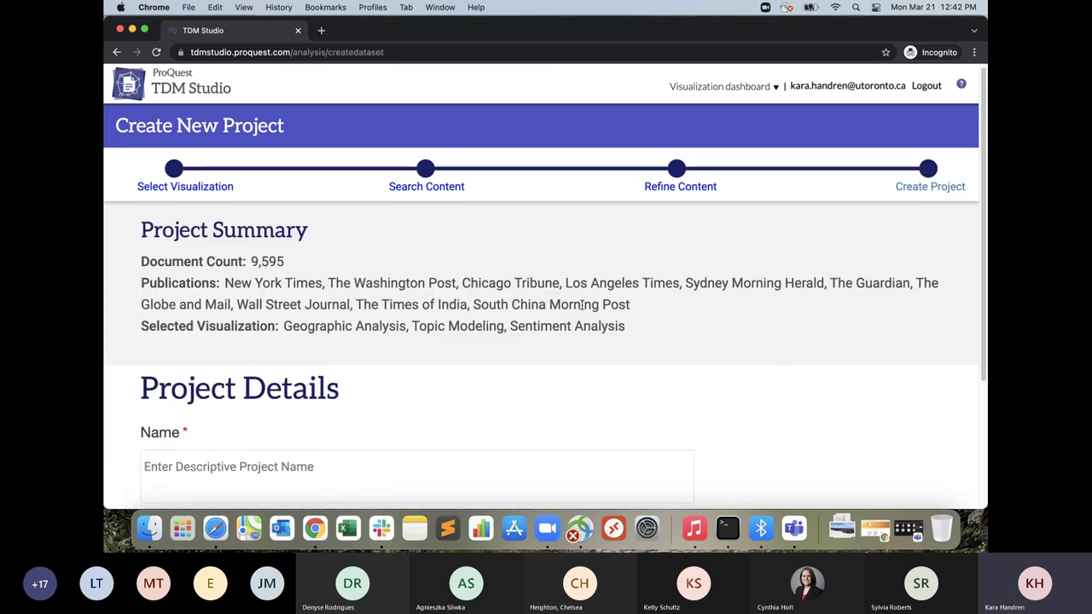
click(419, 361)
text(A)
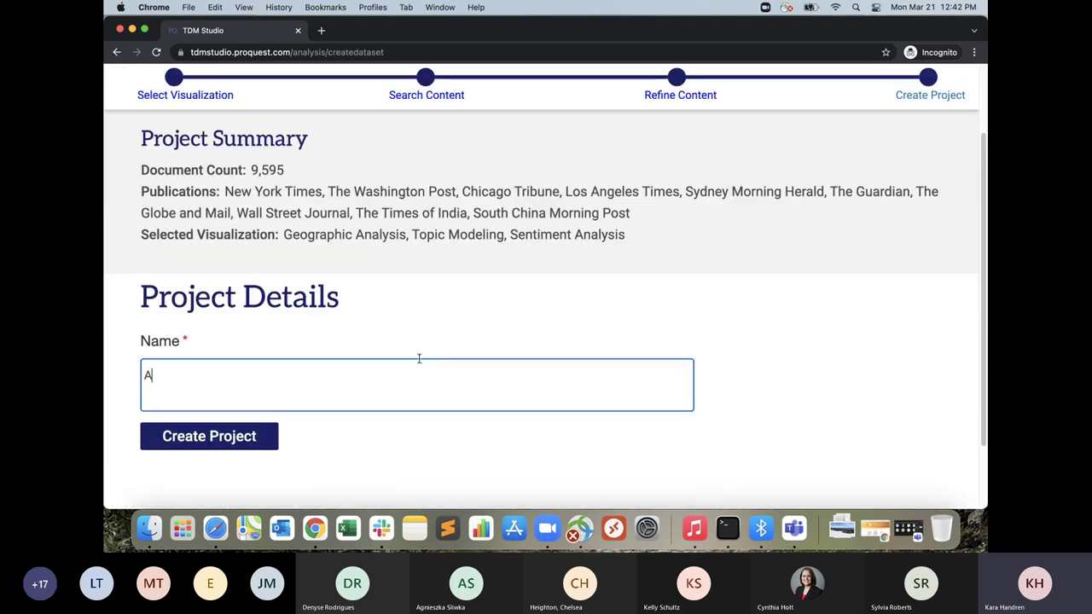
text(vocado in newspapers 2000-present)
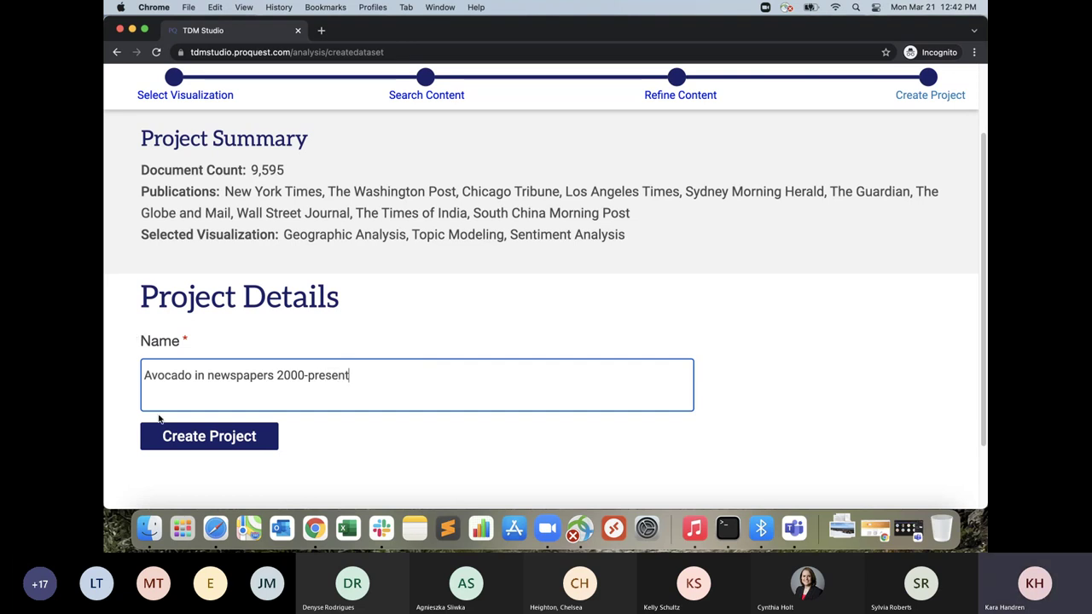
click(183, 441)
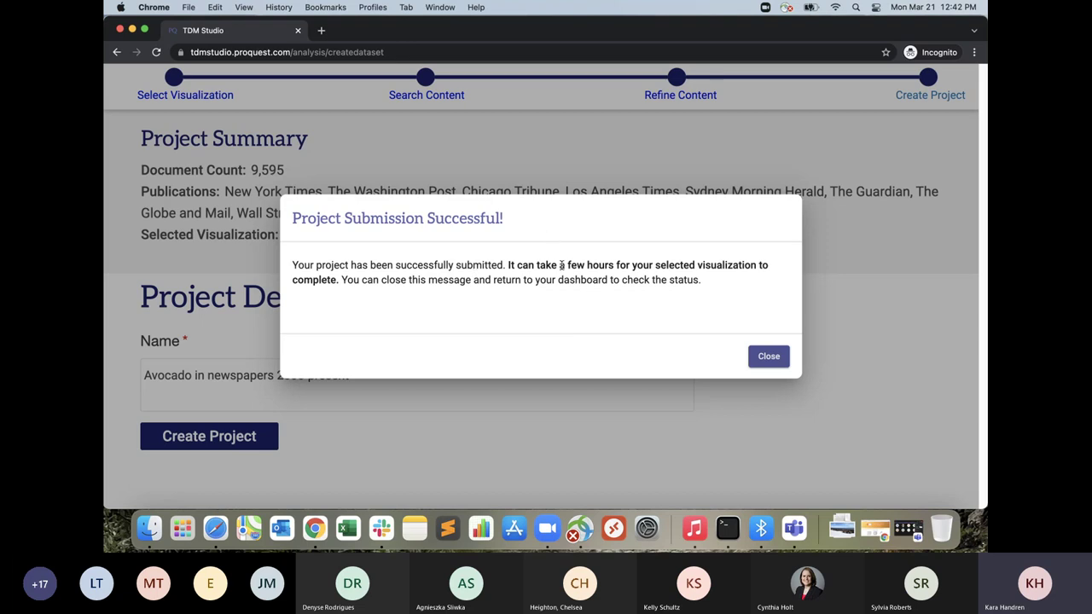
click(762, 360)
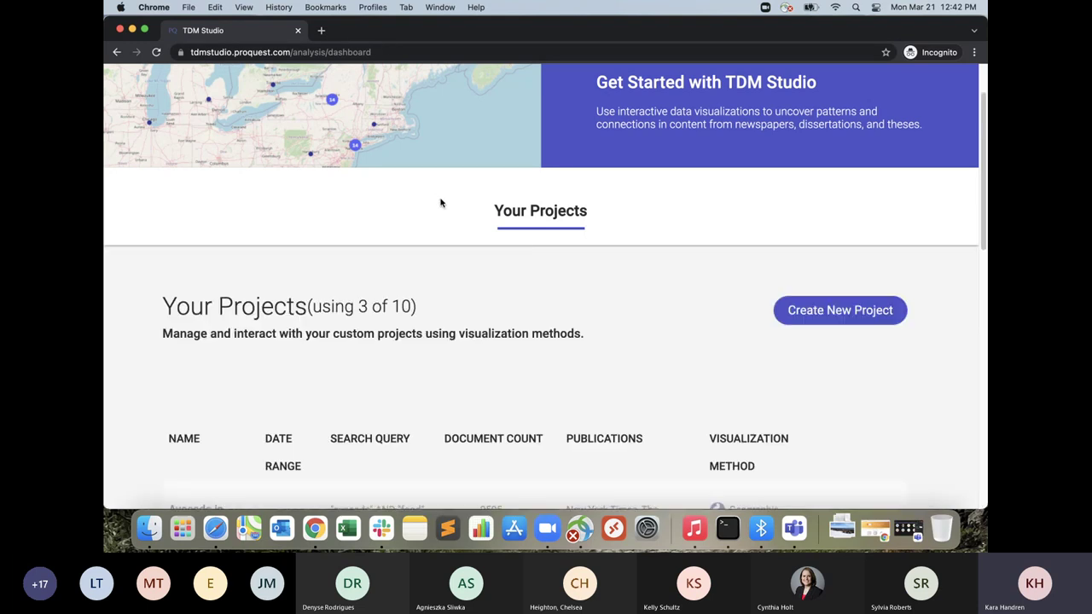
Scroll to the "Avocado" AND "food" project and show its visualization actions
scroll(674, 347, down, 4)
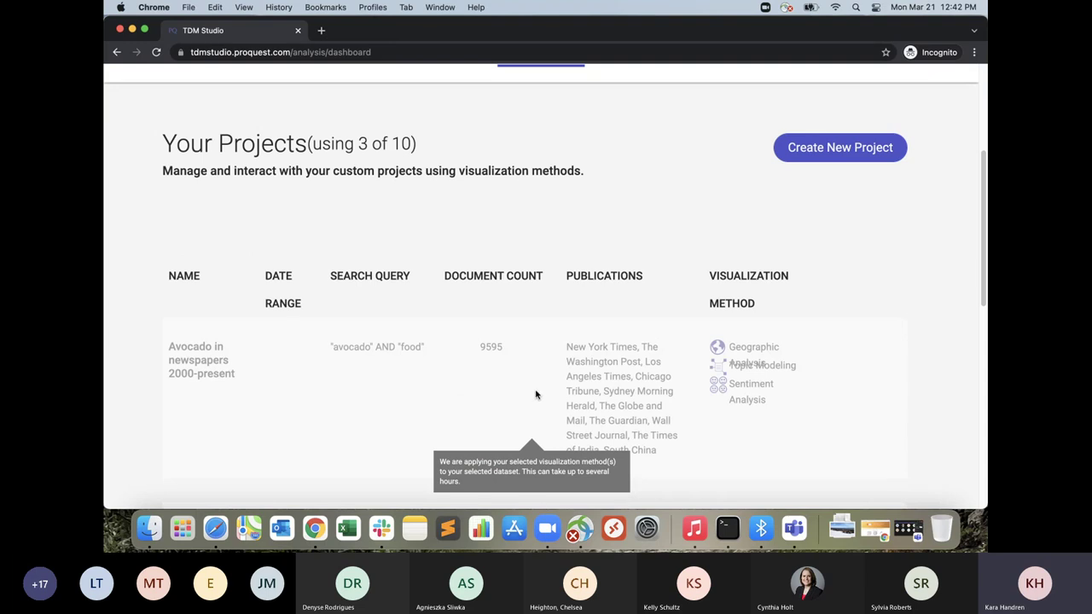
scroll(566, 373, down, 5)
scroll(717, 369, down, 3)
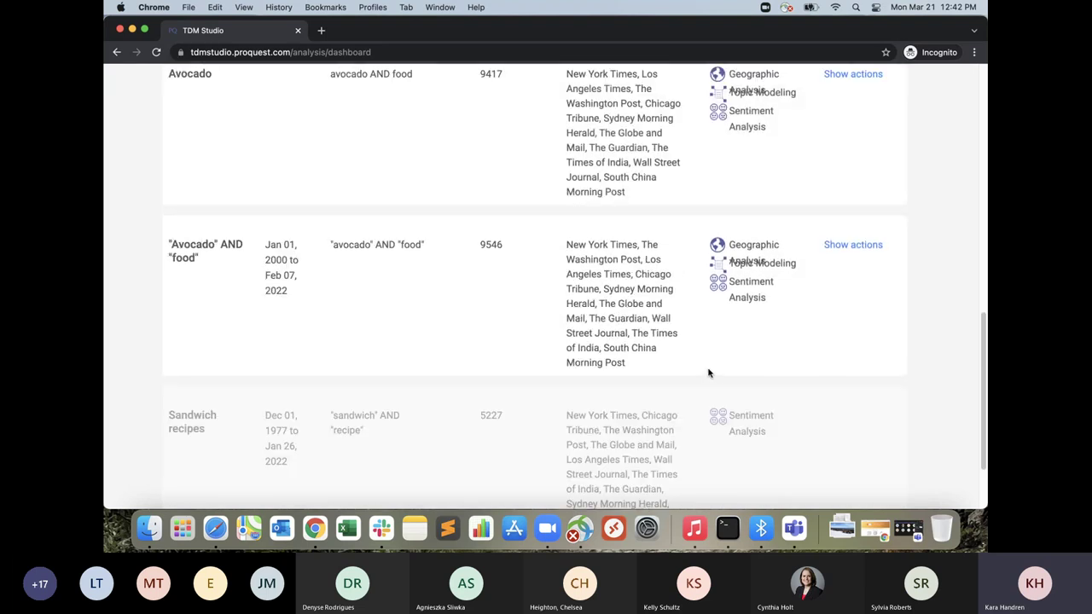
click(448, 297)
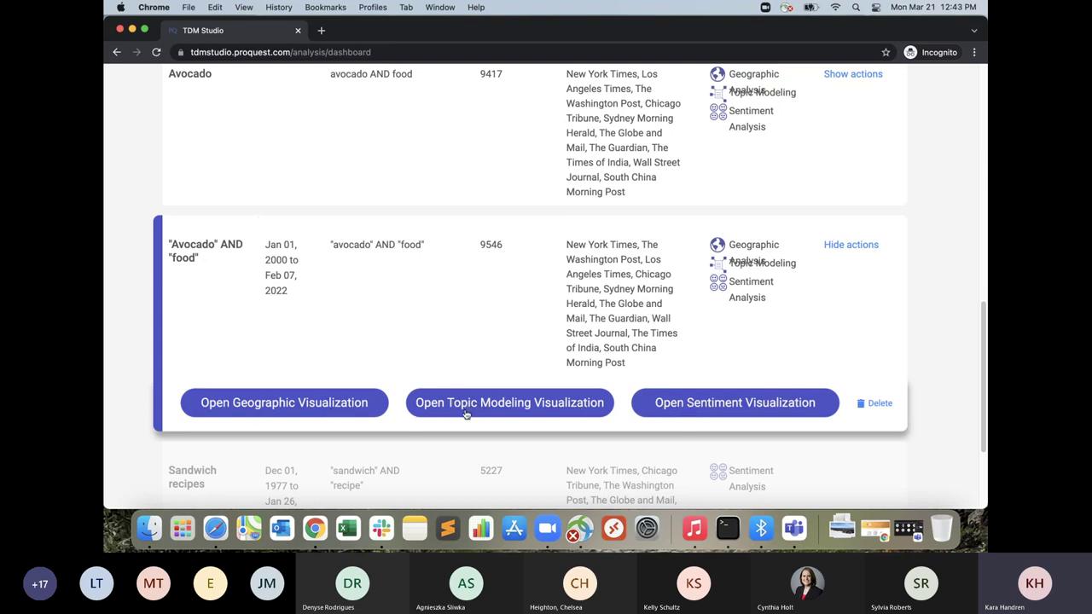
Open the geographic visualization and zoom the map in on Newfoundland
click(287, 413)
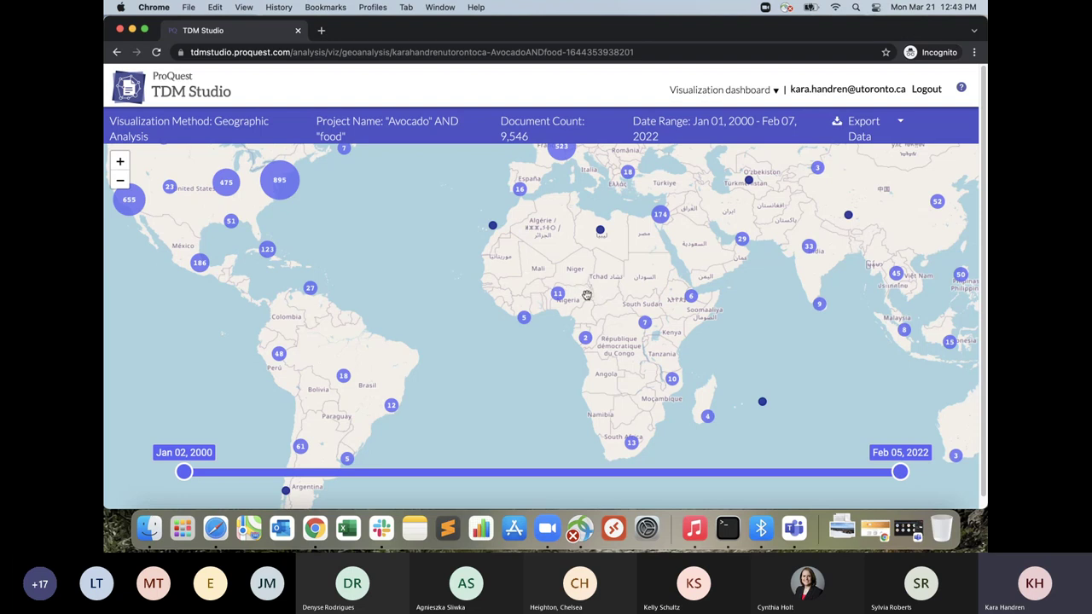
drag(371, 335, 406, 300)
scroll(395, 247, up, 3)
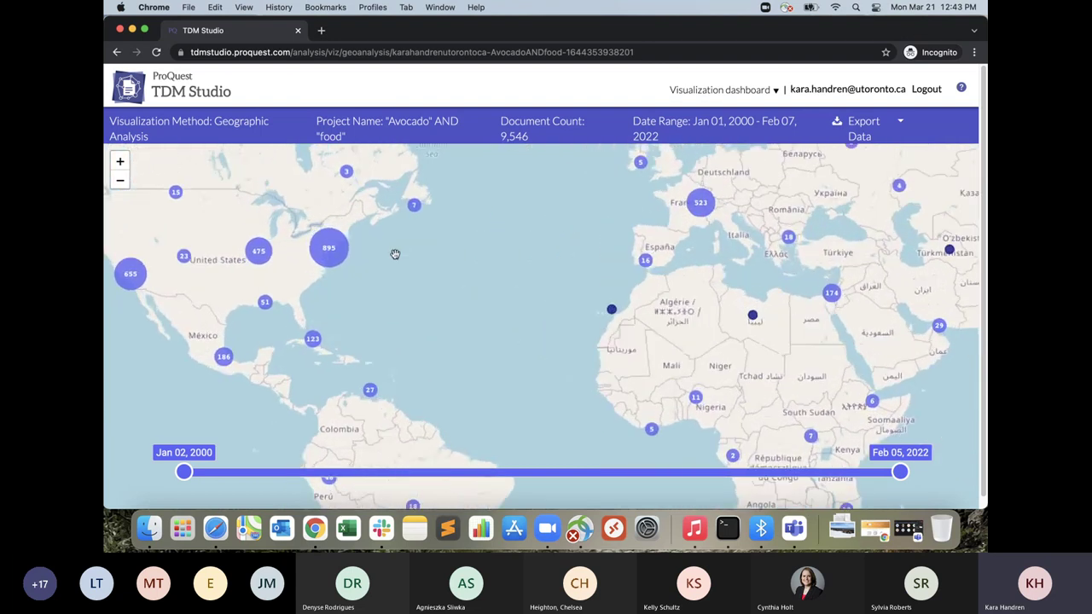
drag(393, 230, 440, 341)
scroll(407, 281, up, 3)
Start the date range at Nov 21, 2004 and open the farm-to-table article from the Newfoundland 3-cluster
drag(188, 475, 330, 476)
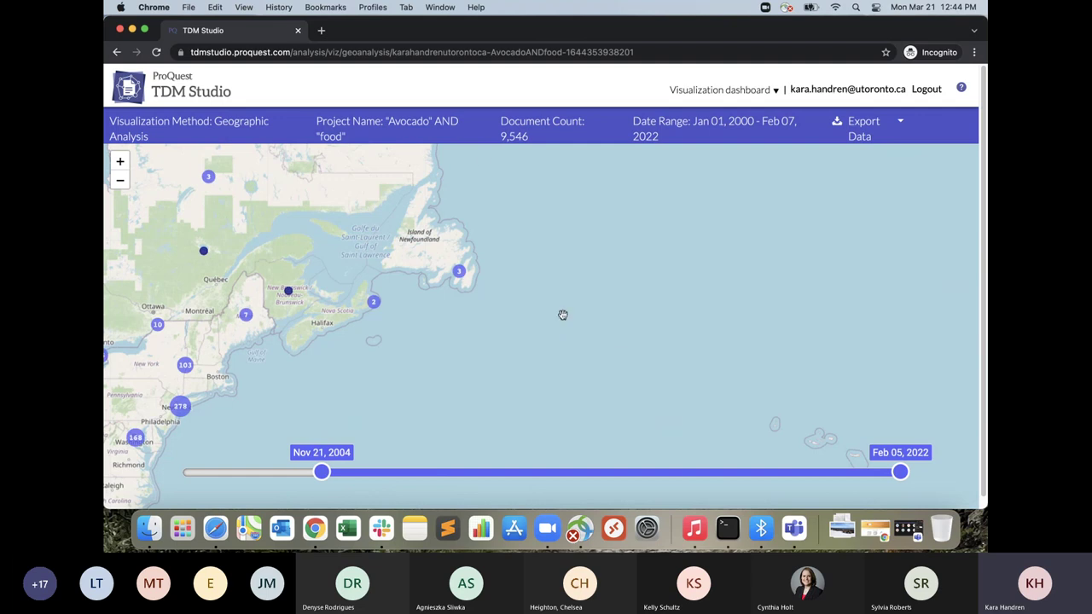
click(459, 273)
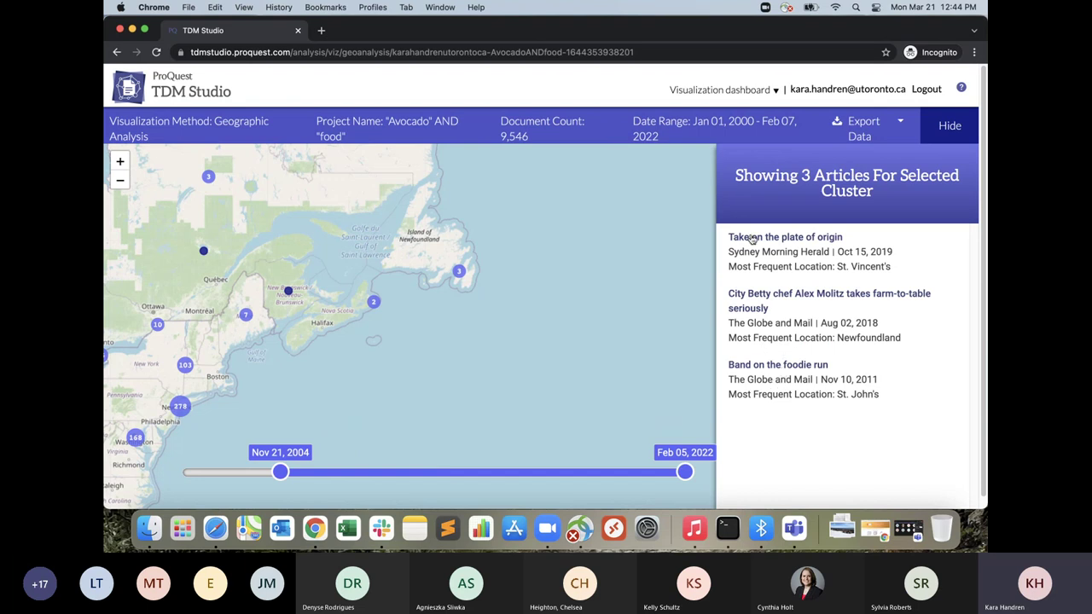
click(751, 303)
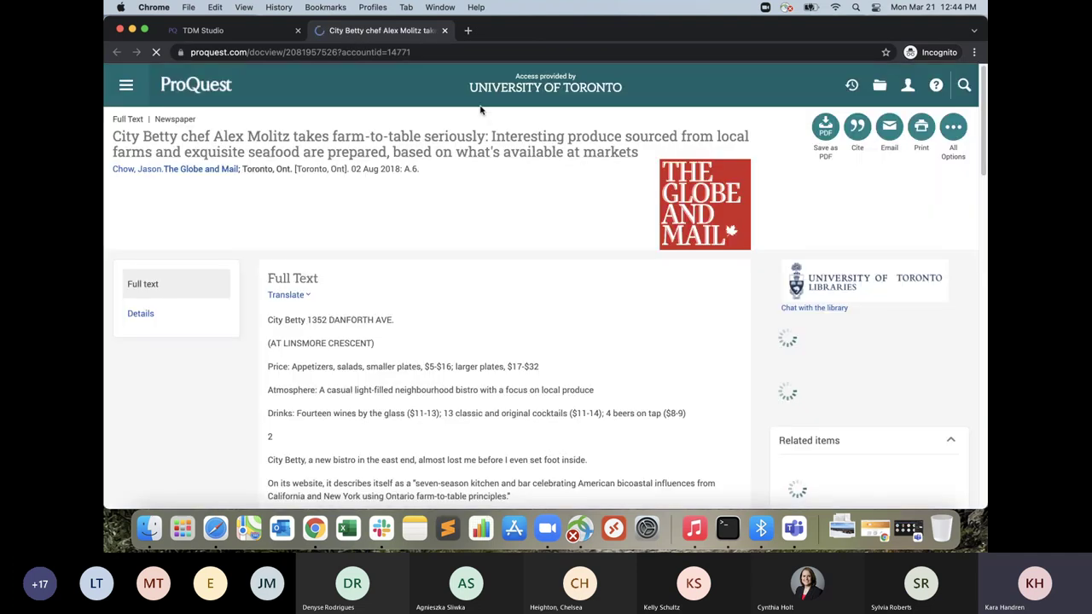
Close the restaurant article tab and show the map's GeoJSON and CSV export formats
scroll(506, 342, down, 3)
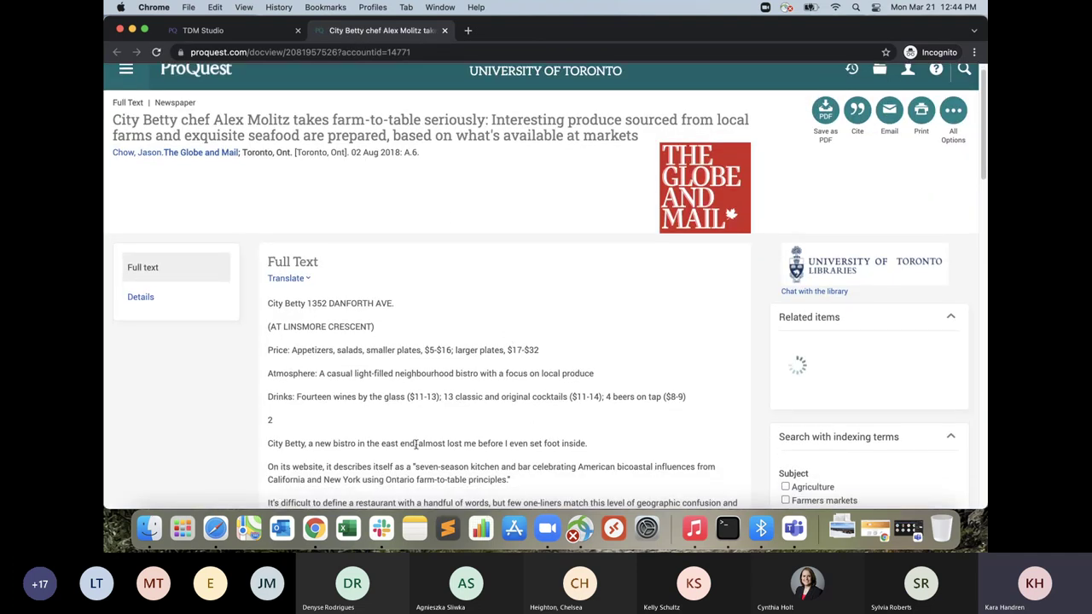
scroll(440, 411, down, 3)
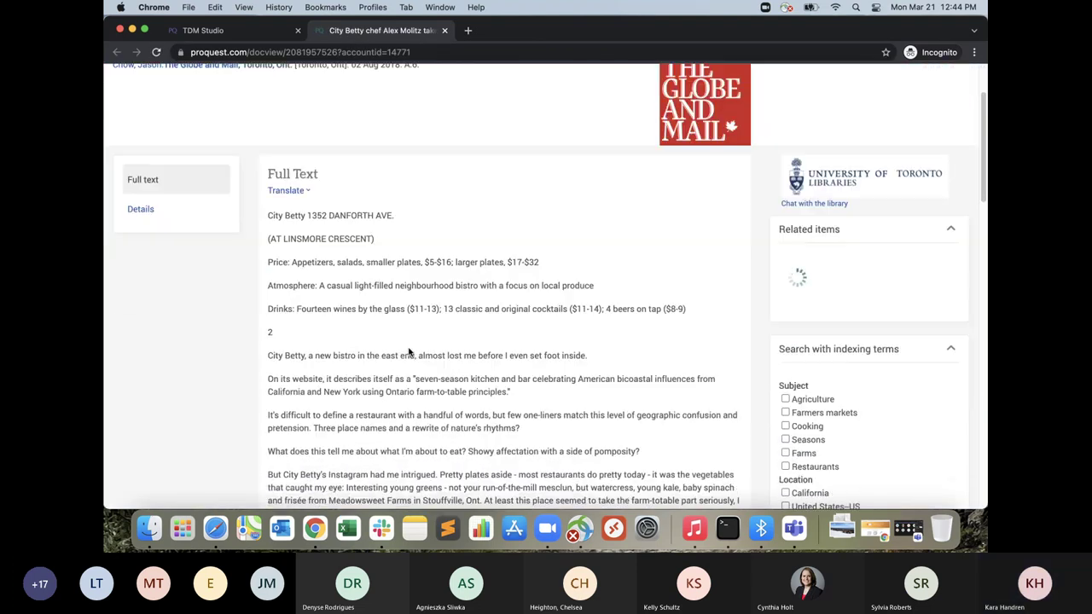
click(443, 30)
click(900, 125)
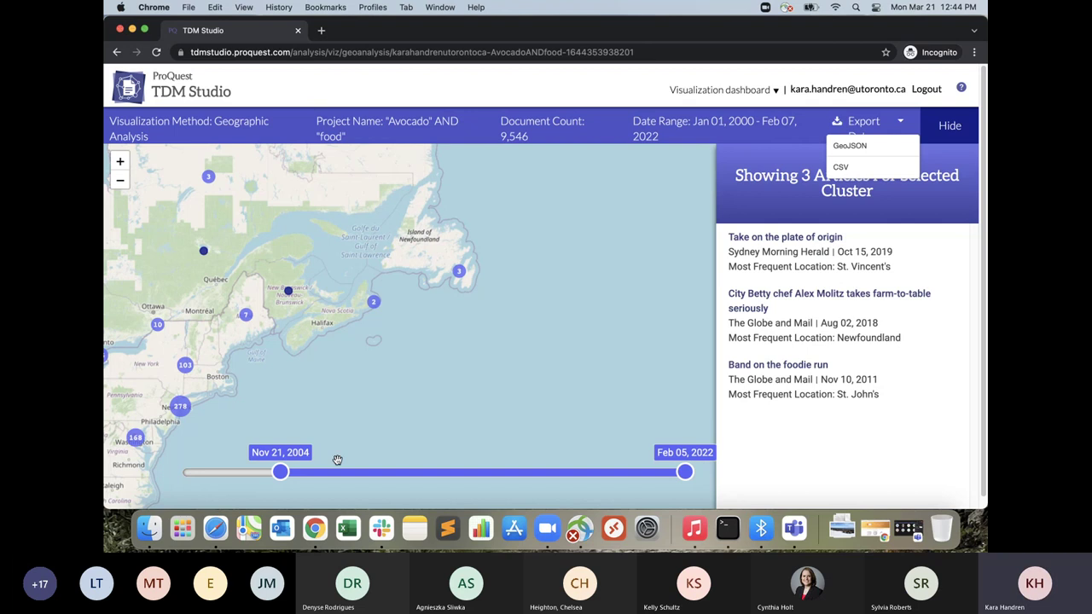
Switch to Google Slides and present the ProQuest TDM Studio - Workbench slide full screen
right_click(323, 533)
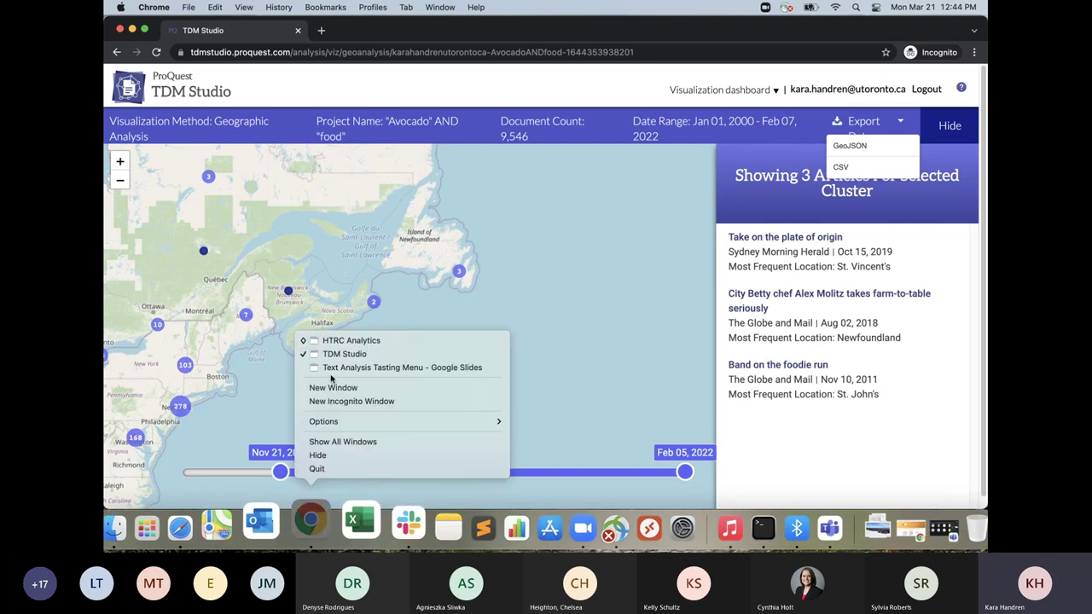
click(333, 369)
key(Down)
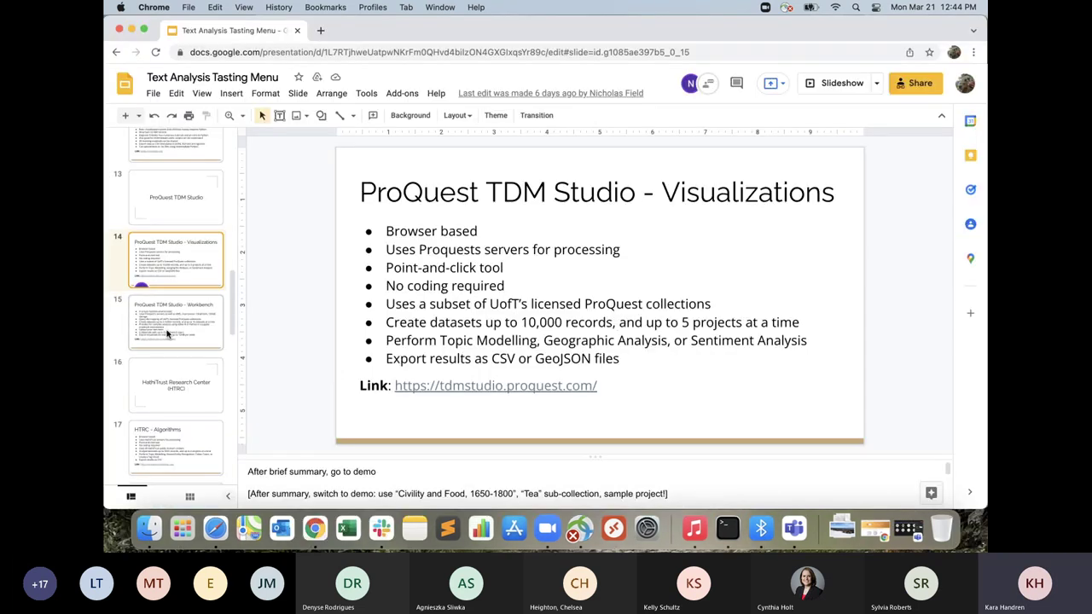
click(842, 84)
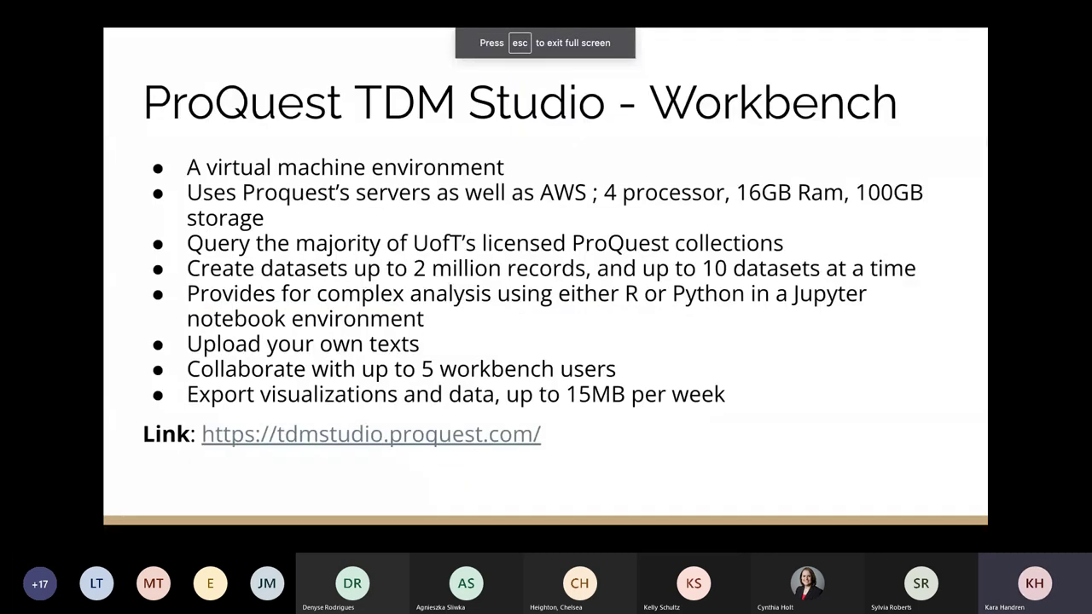
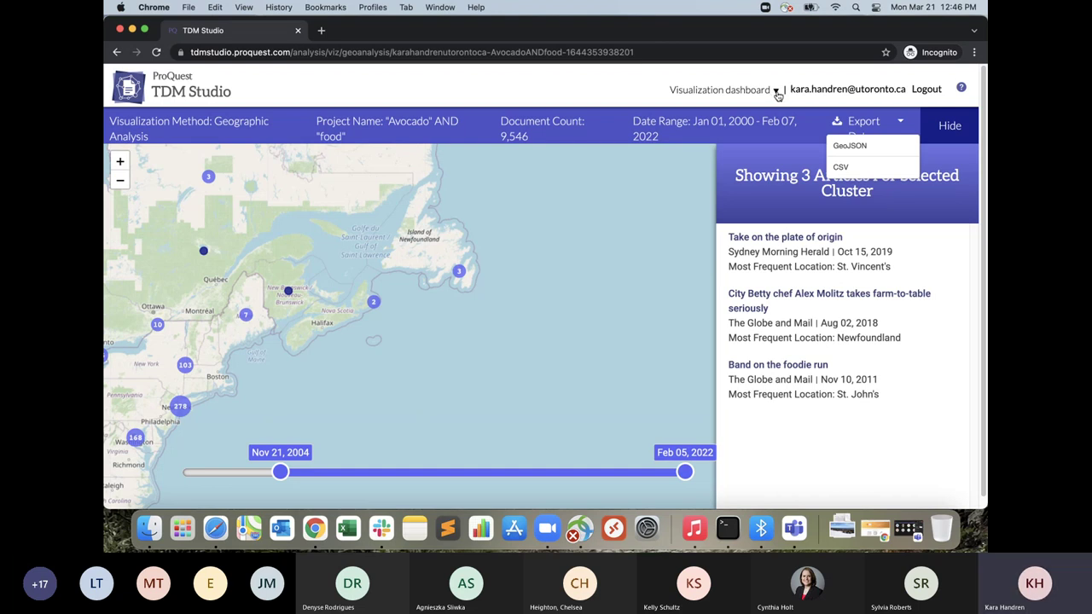
Switch from the map visualization to the Workbench dashboard listing the Cake Recipes dataset
click(776, 91)
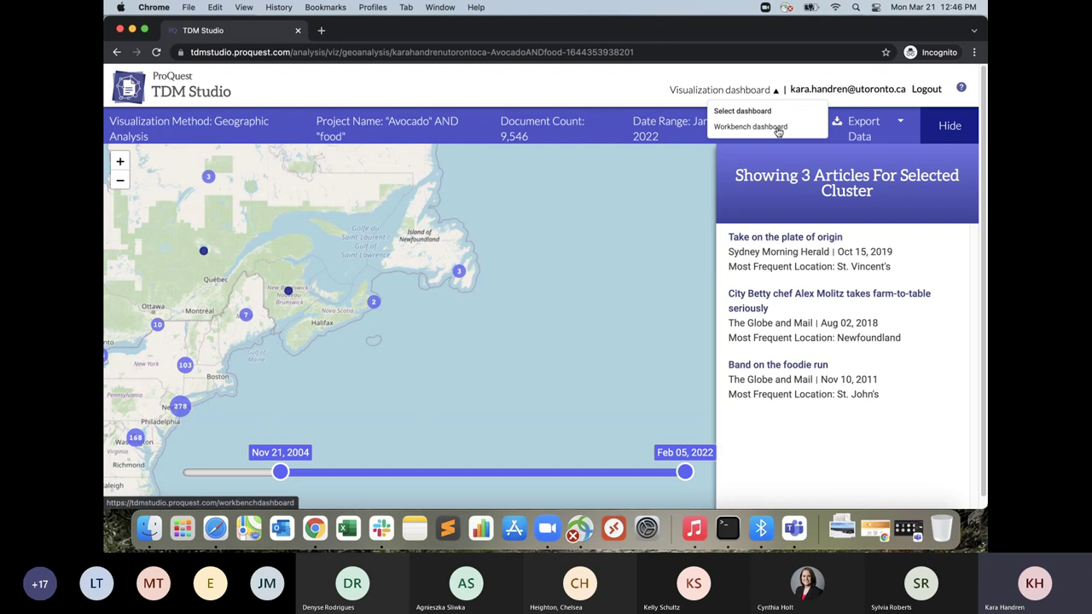
click(778, 128)
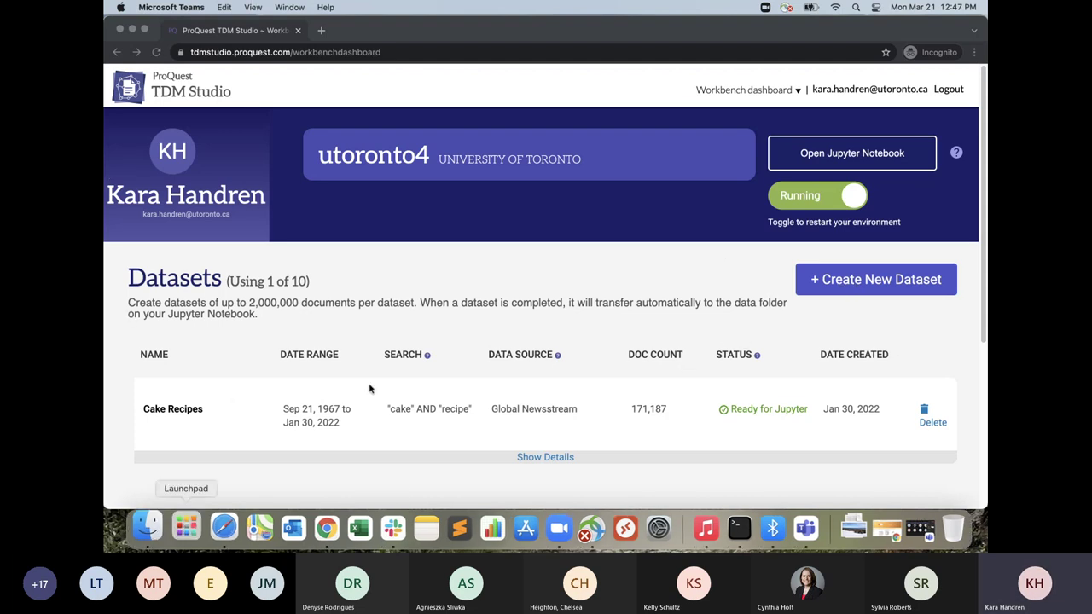
Start a new dataset whose content comes from ProQuest databases
click(846, 274)
click(851, 288)
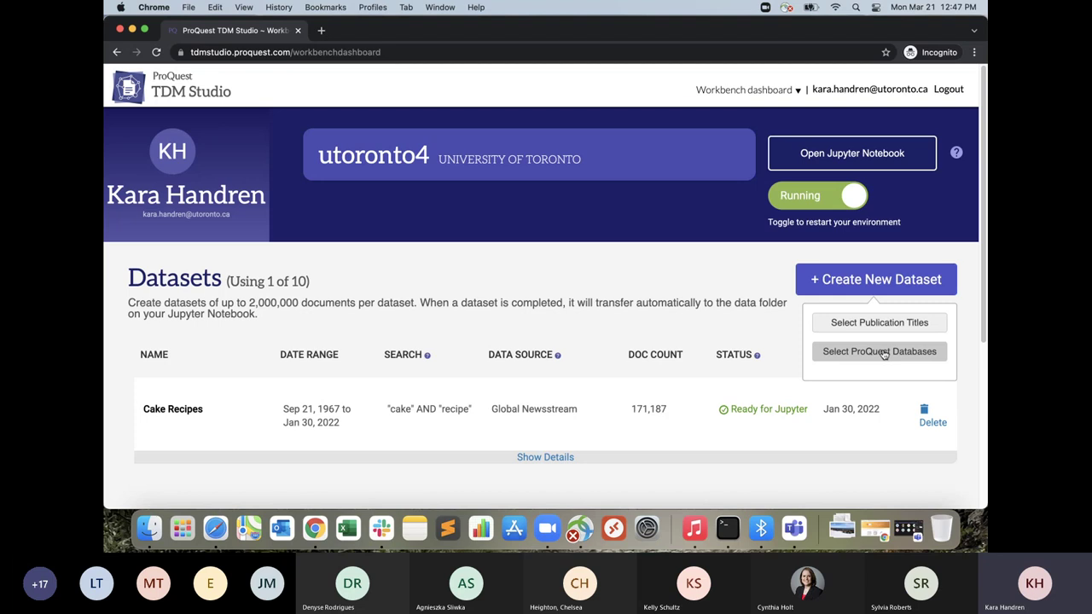
click(885, 353)
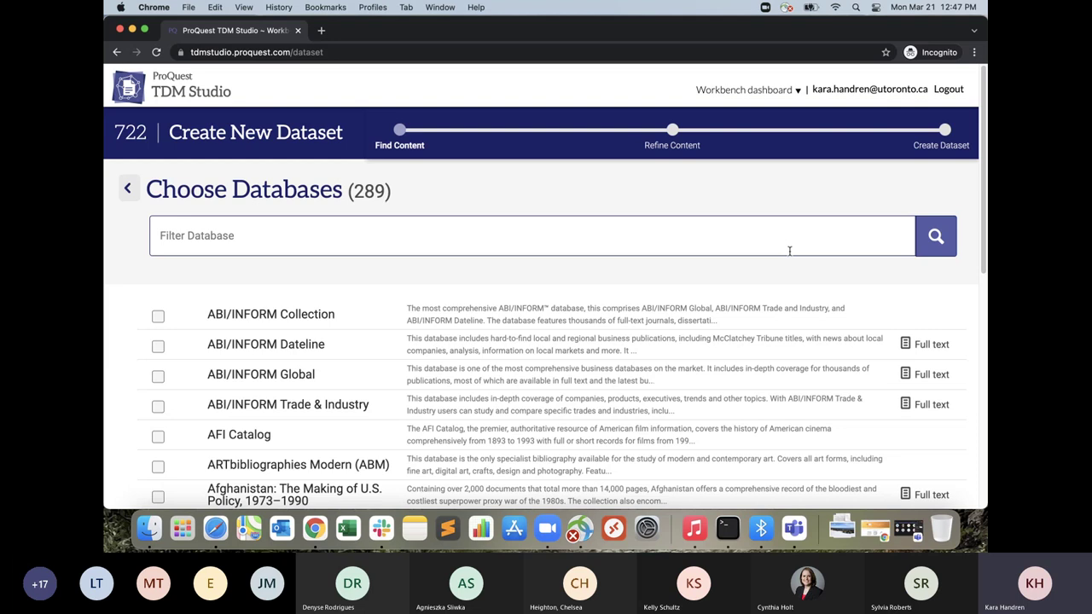
Filter databases for 'global news', select Global Newsstream, and continue to Refine Content
click(407, 245)
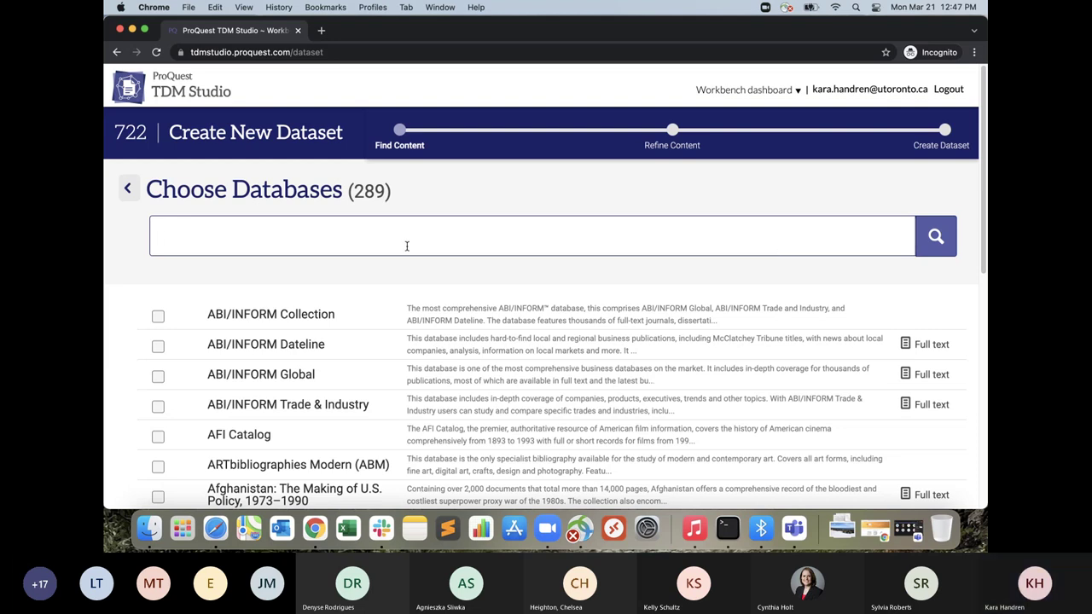
text(glloba)
key(BackSpace)
key(BackSpace)
key(BackSpace)
key(BackSpace)
text(obal)
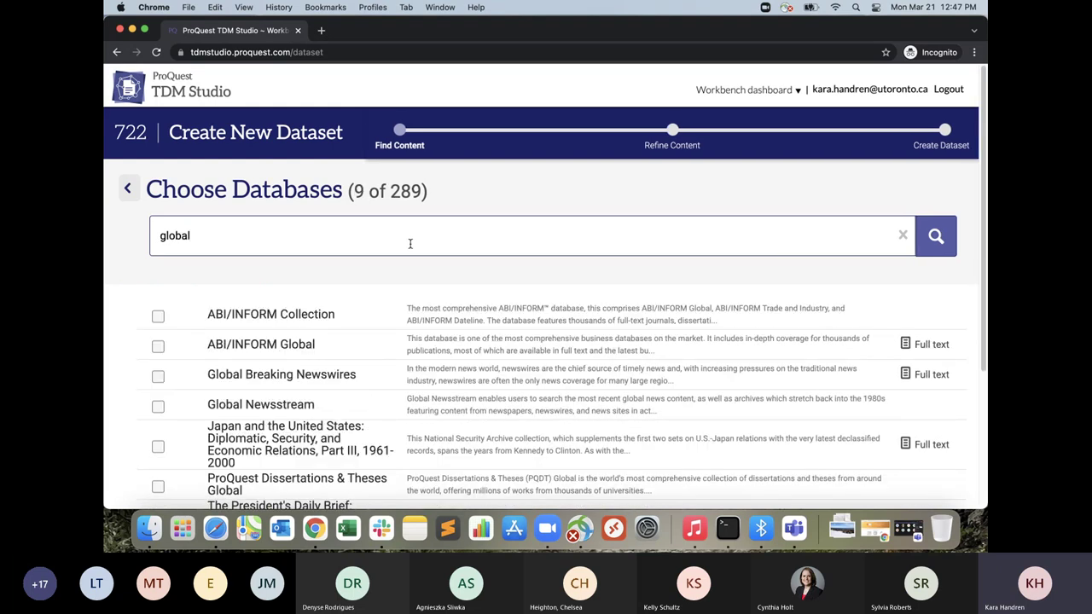
text( news)
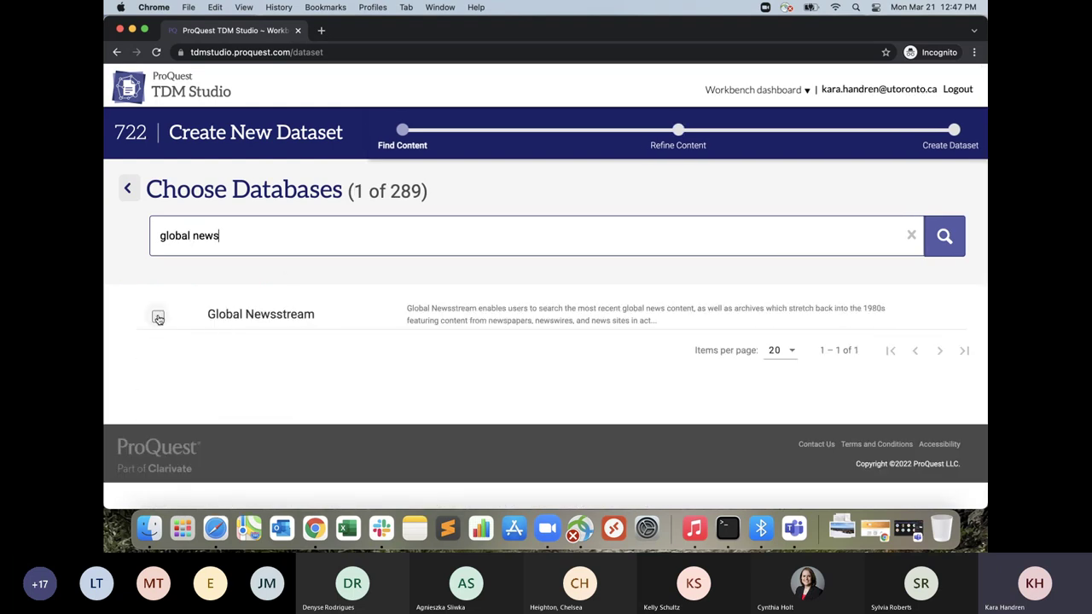
click(158, 317)
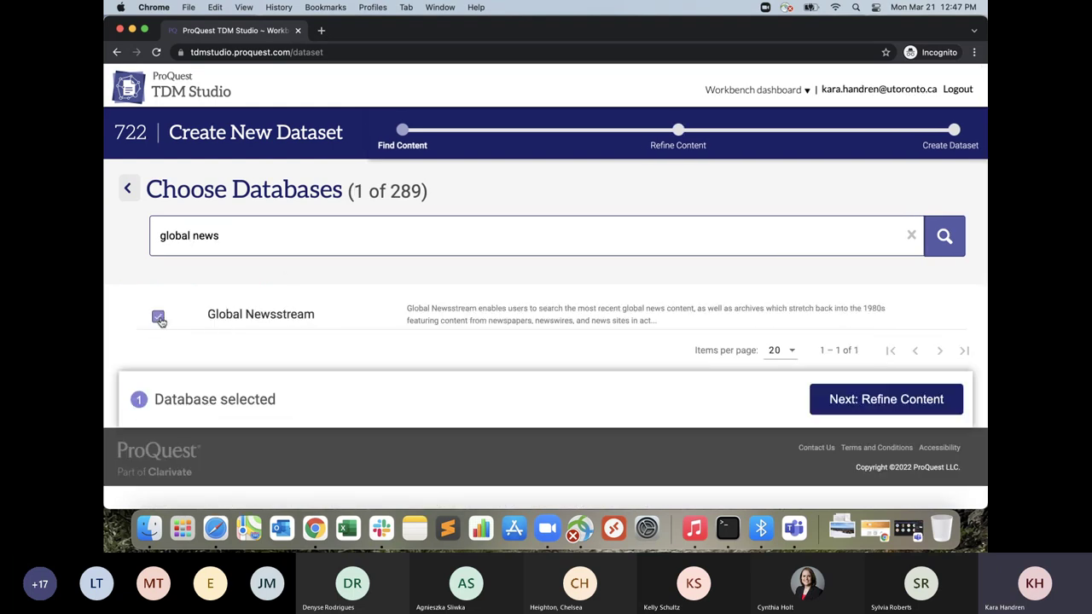
click(949, 413)
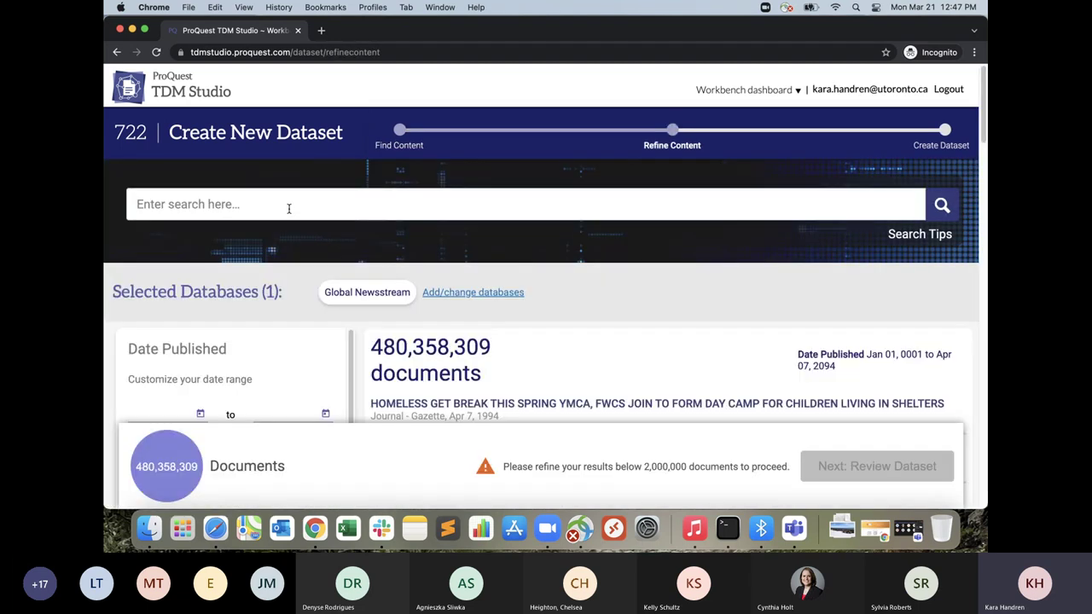
Search the database for "cake" AND "recipe"
click(292, 207)
text("cafe")
key(BackSpace)
key(BackSpace)
key(BackSpace)
text(ke")
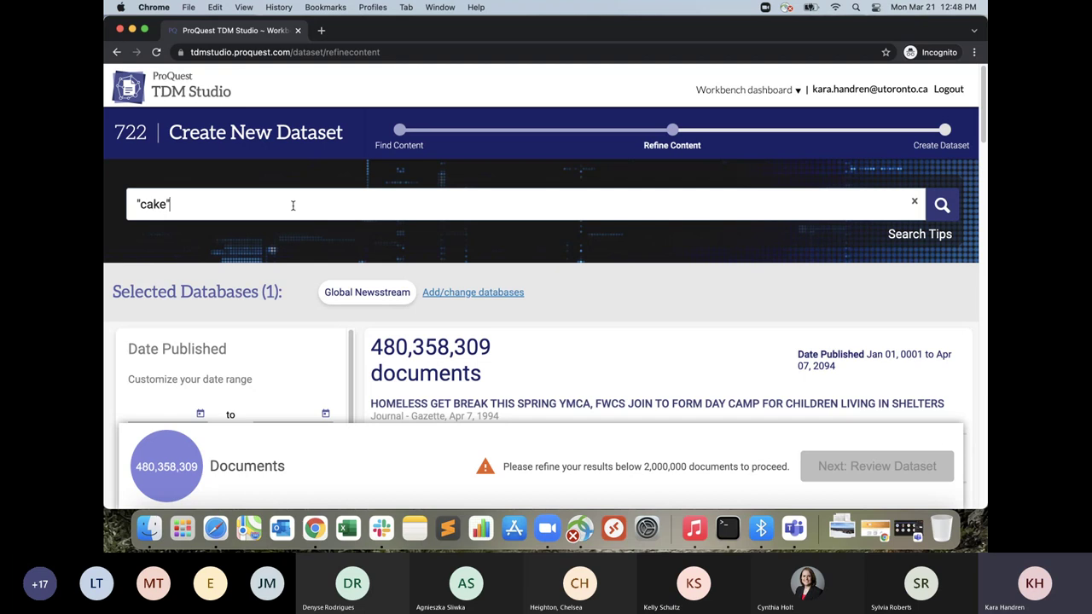
text( AND "recipe")
key(Return)
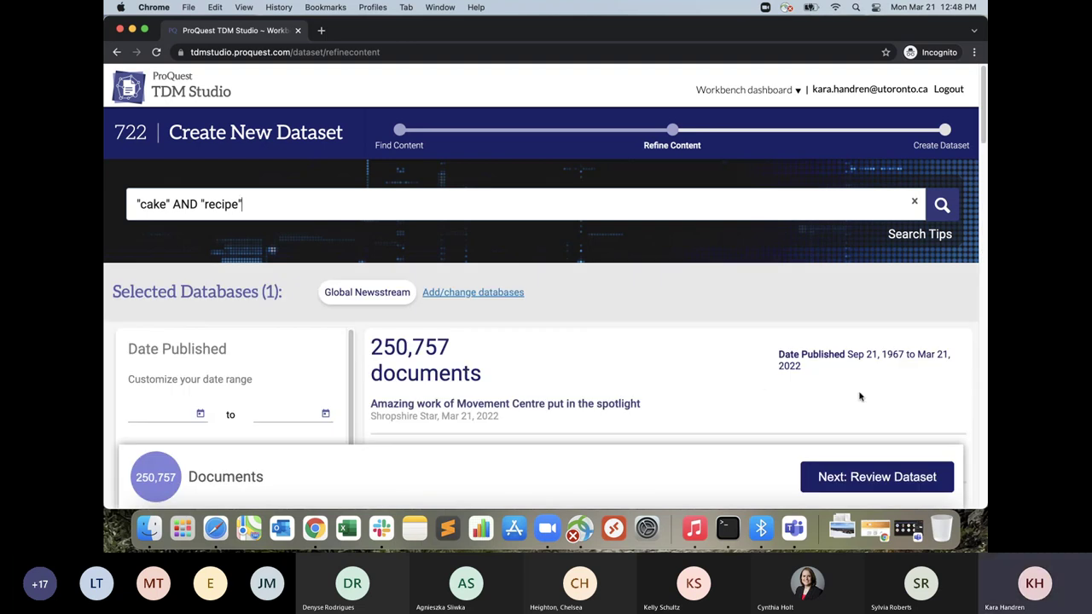
Apply the Newspapers source type filter and proceed to the Dataset Details page
scroll(606, 333, down, 1)
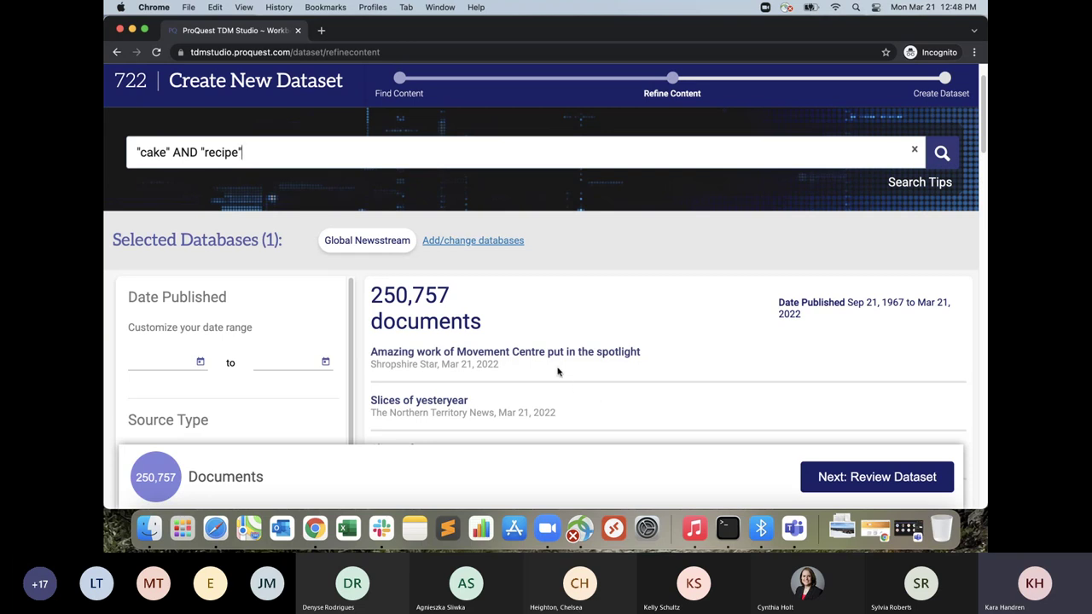
scroll(558, 371, down, 1)
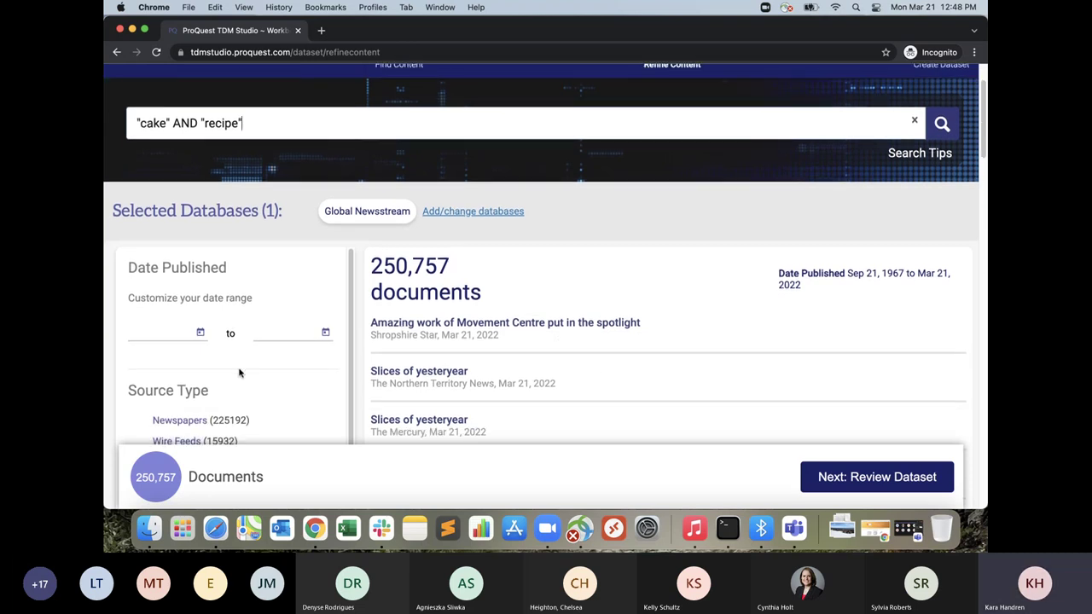
scroll(239, 373, down, 2)
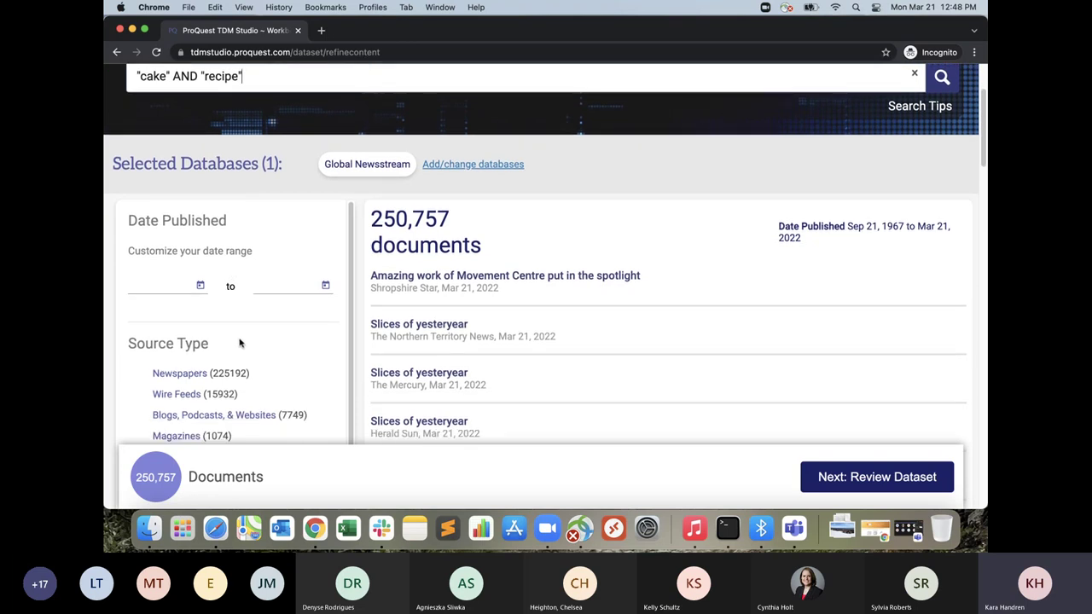
scroll(240, 343, down, 10)
scroll(218, 314, down, 3)
scroll(217, 313, up, 10)
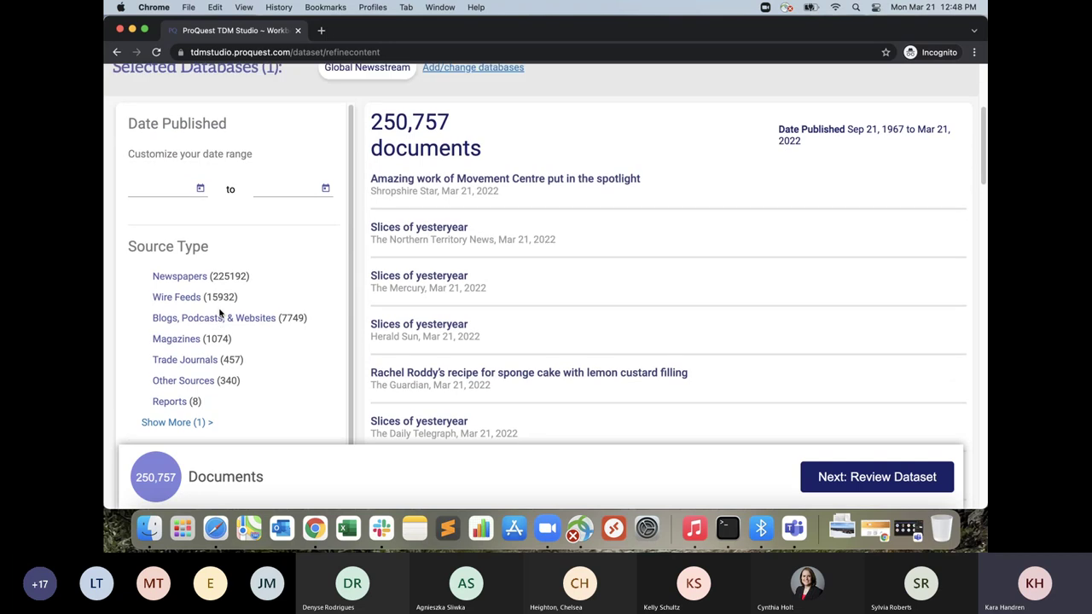
scroll(219, 314, up, 1)
click(143, 279)
scroll(283, 286, down, 4)
click(205, 415)
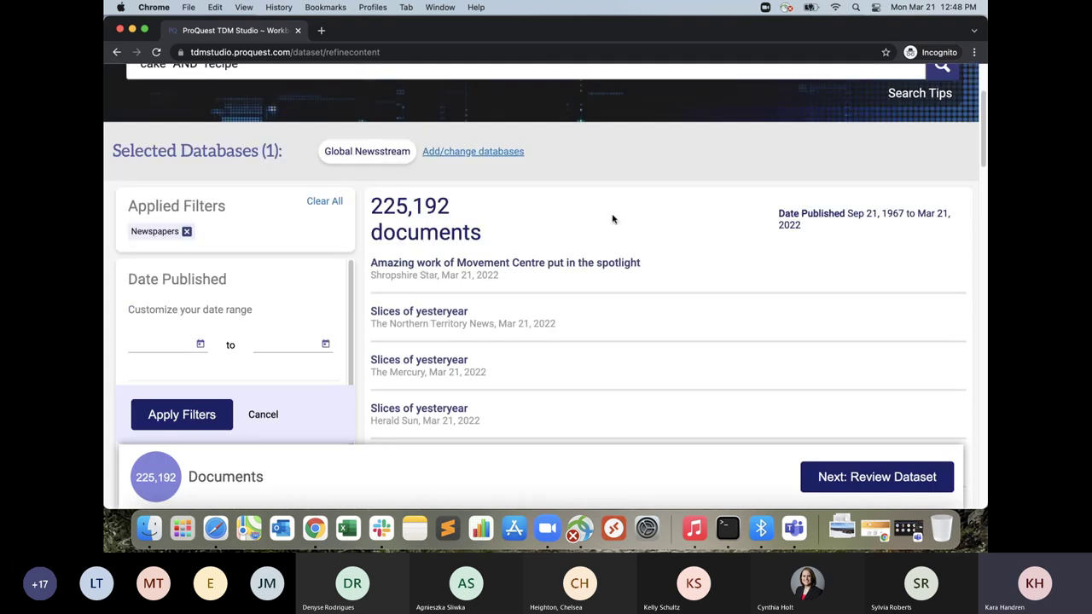
scroll(348, 206, down, 3)
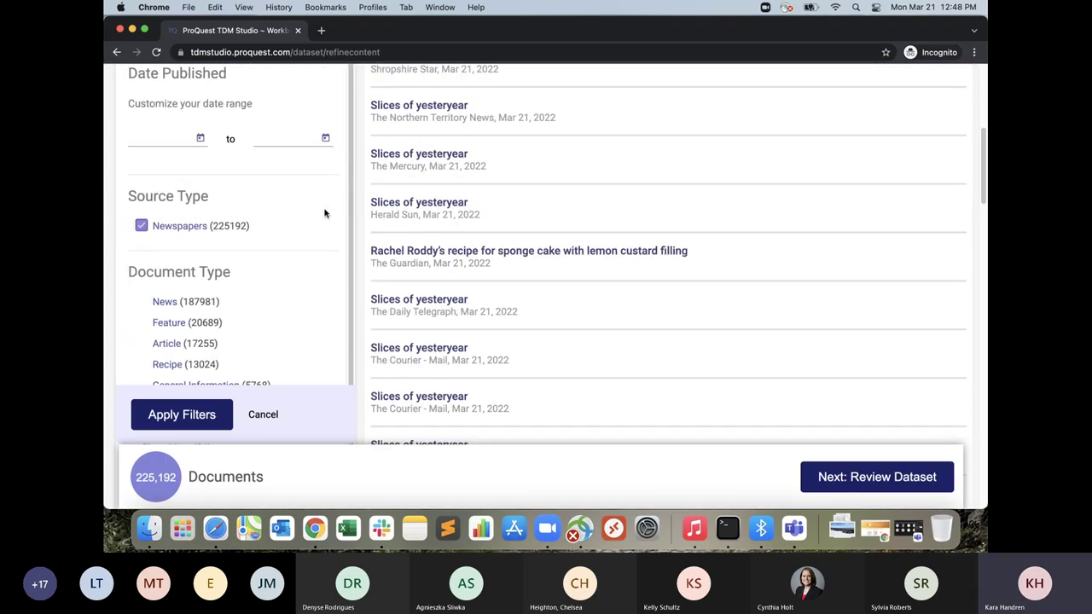
scroll(328, 218, down, 5)
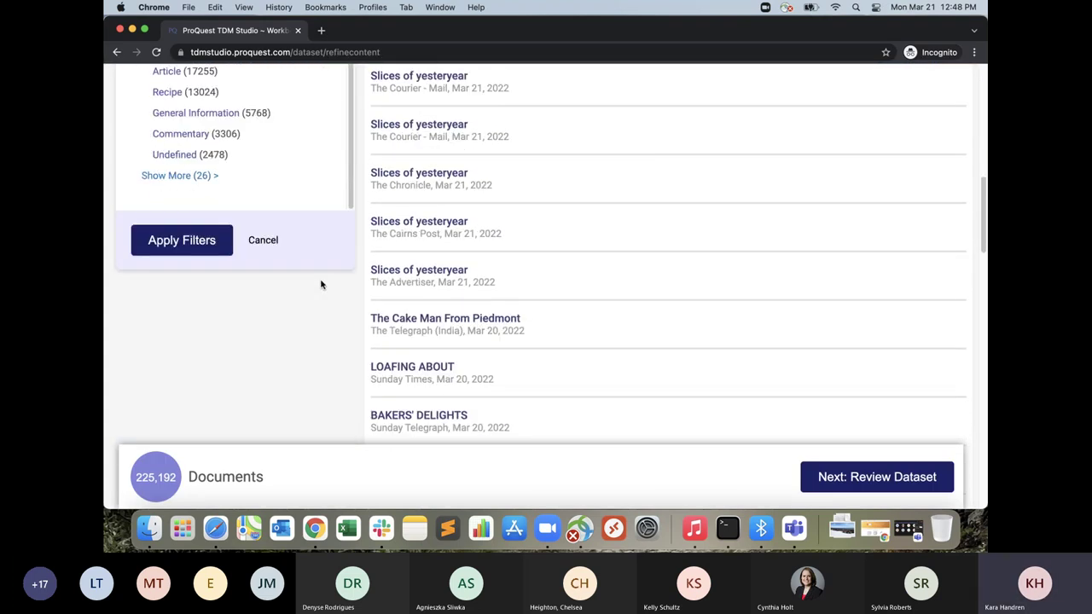
click(945, 489)
click(340, 210)
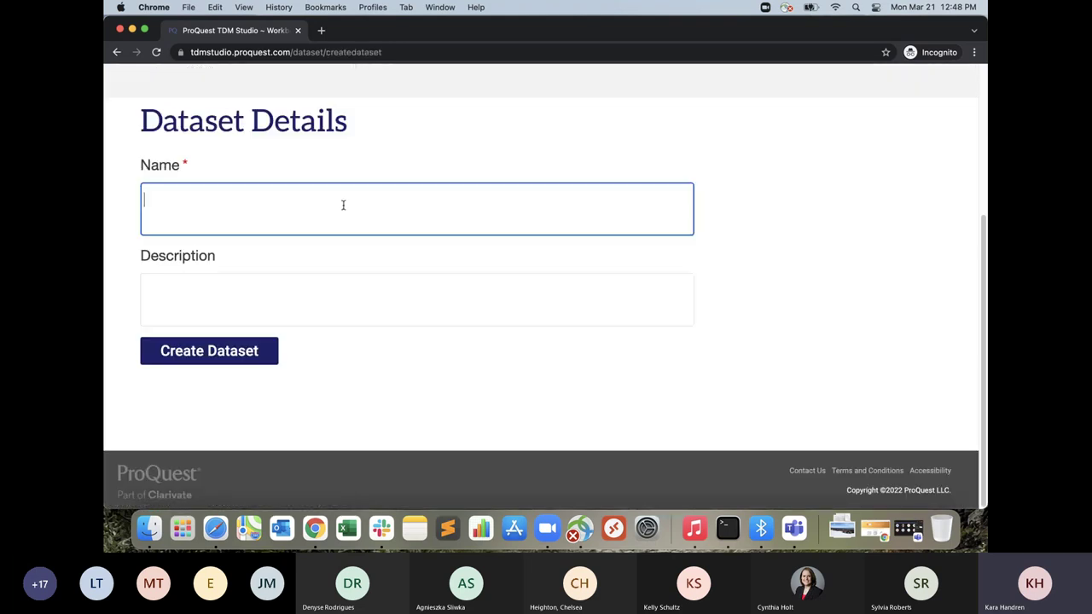
text(Cake recipes)
click(296, 276)
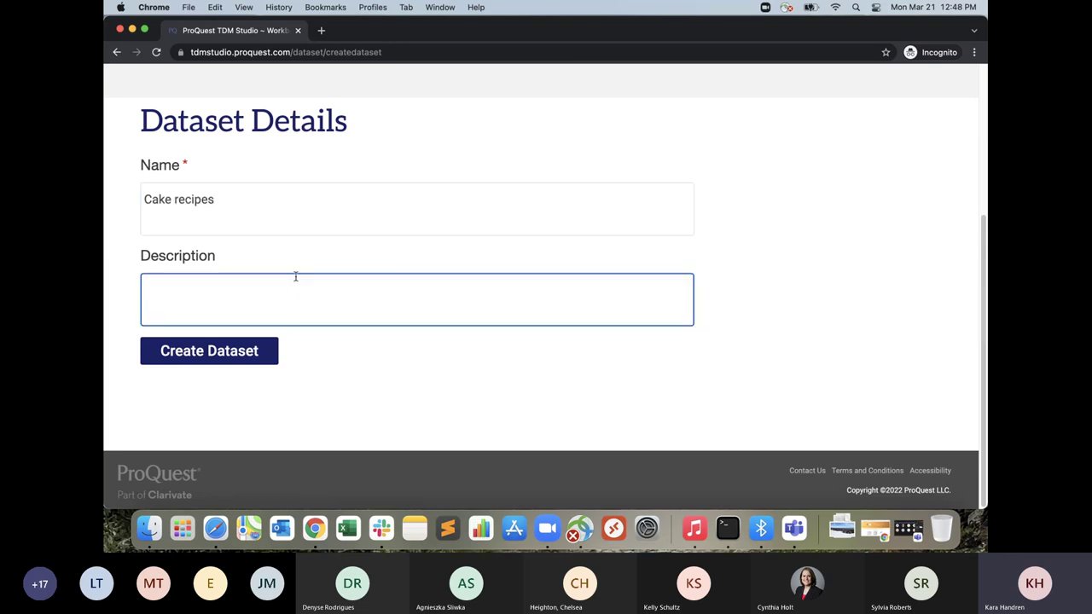
click(290, 196)
text(2)
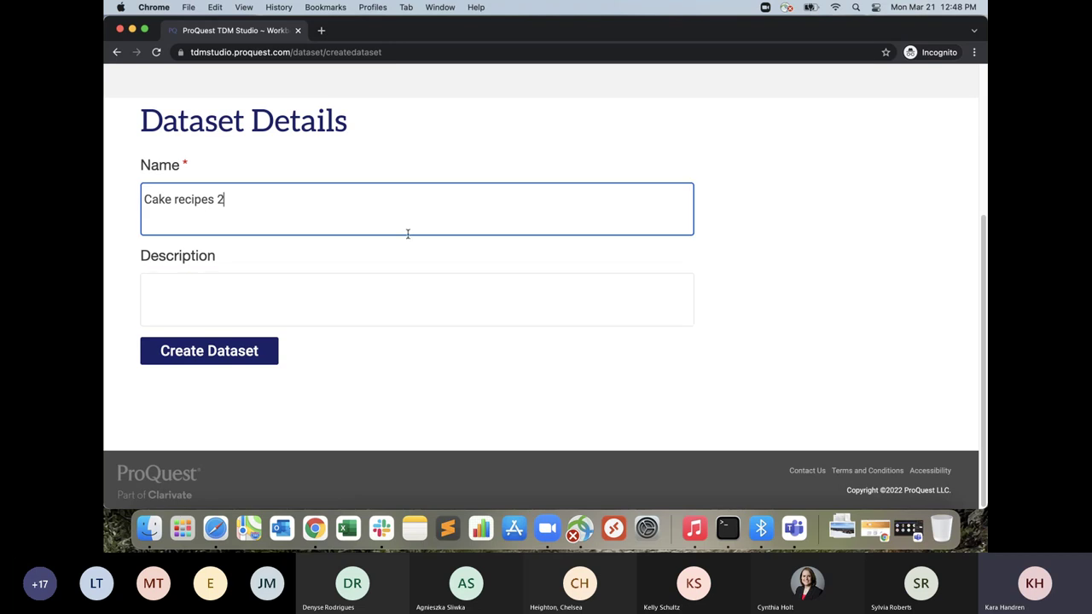
click(212, 364)
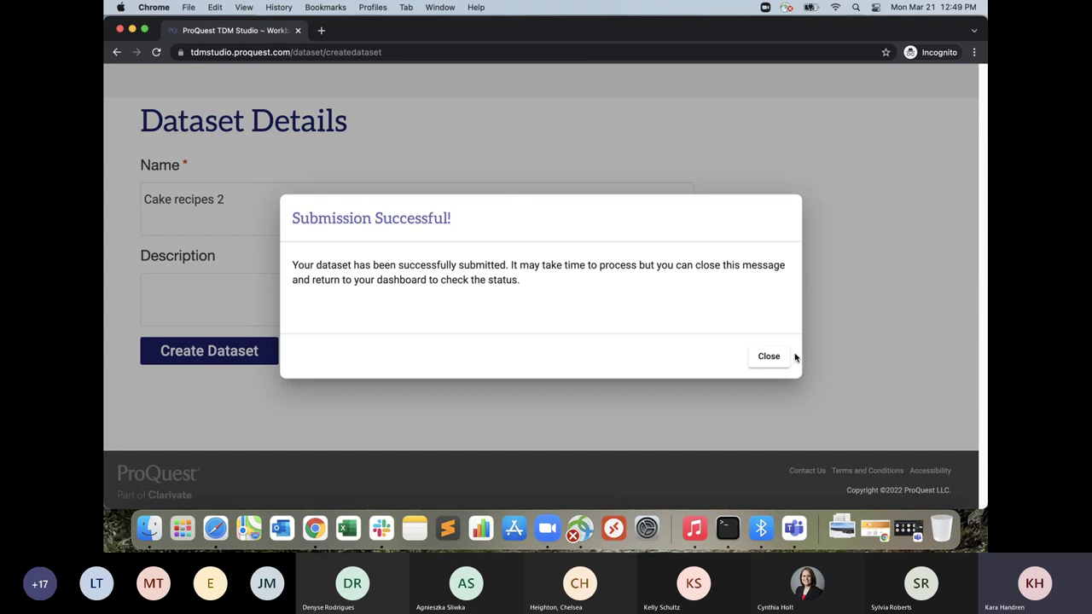
click(769, 356)
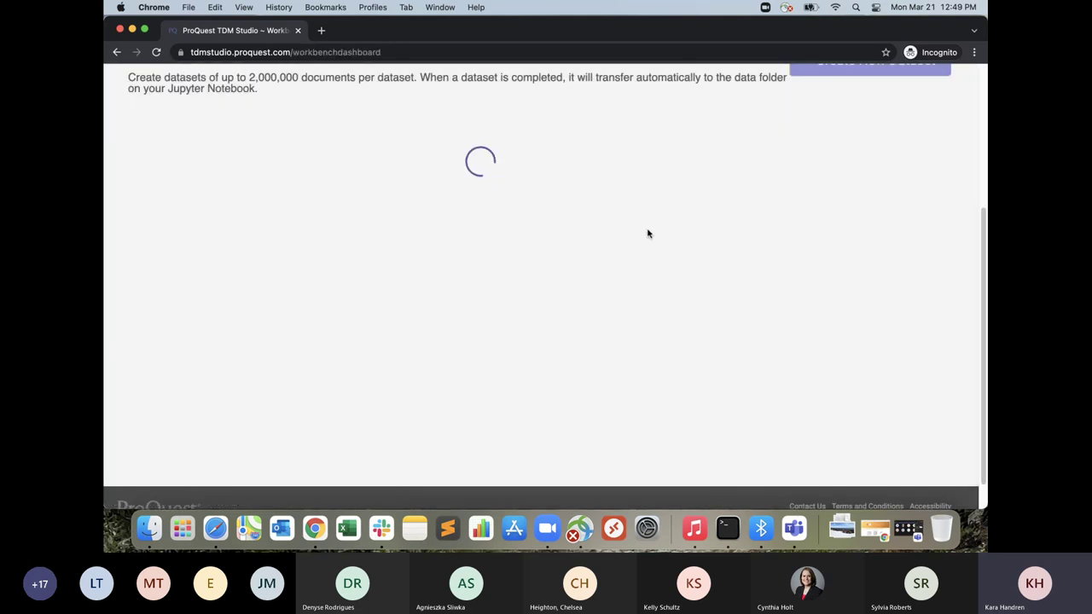
scroll(649, 238, down, 2)
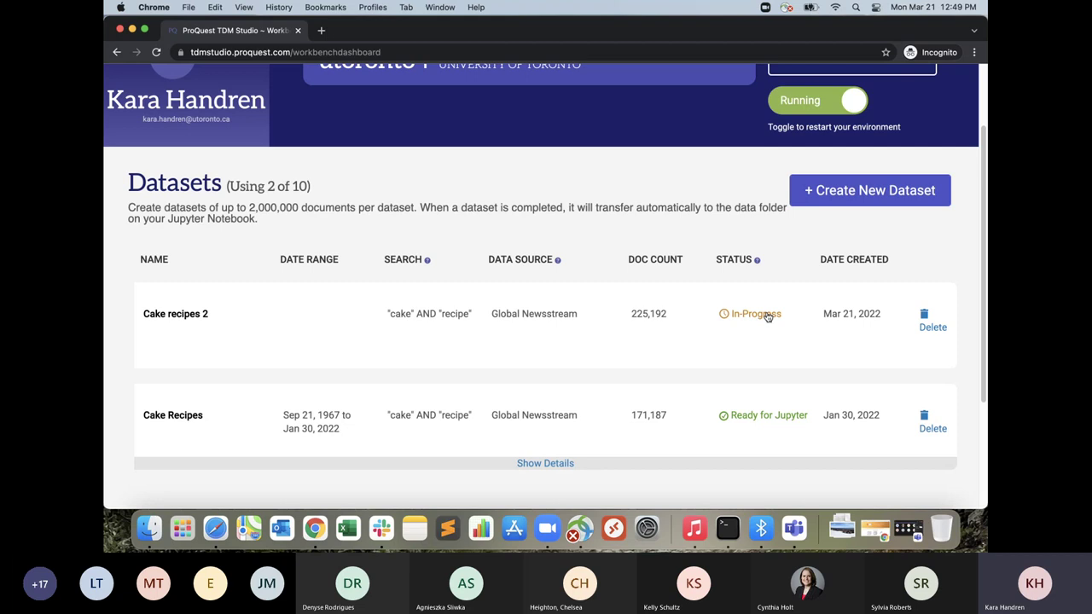
scroll(636, 316, down, 2)
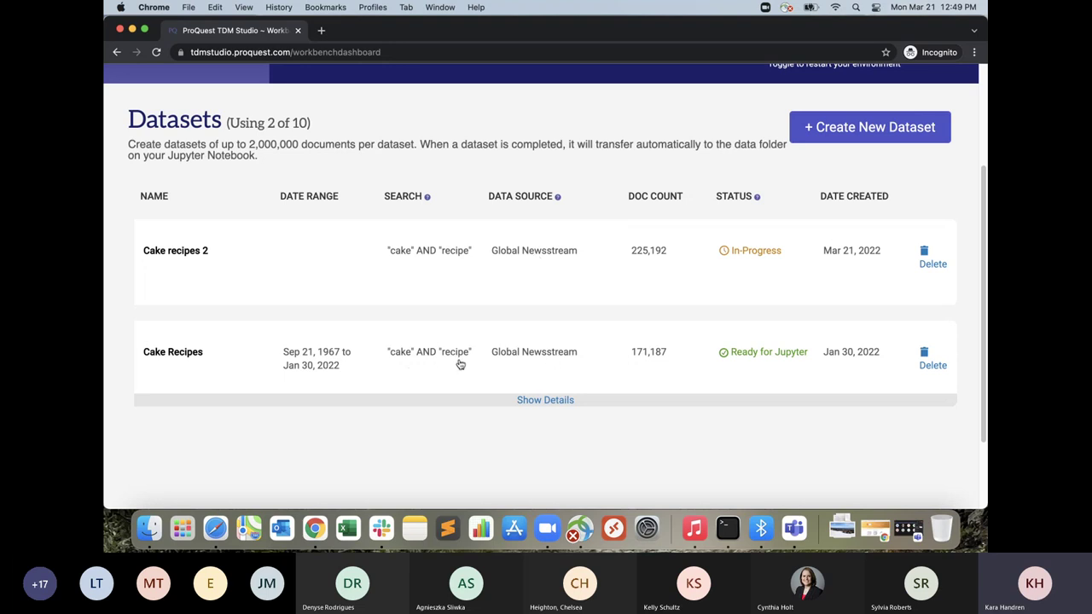
scroll(379, 375, down, 3)
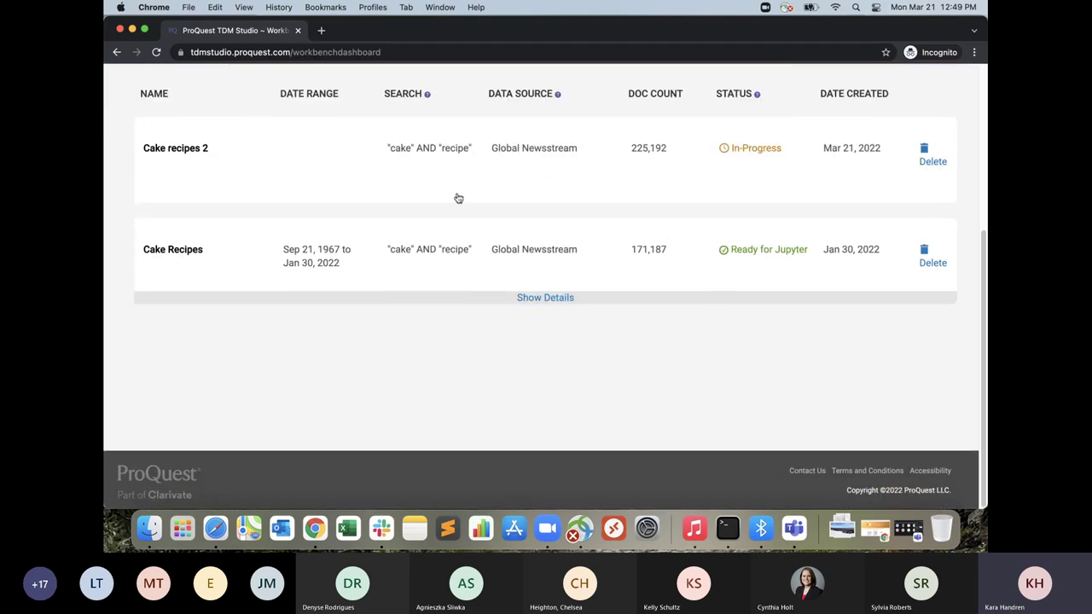
scroll(678, 235, up, 6)
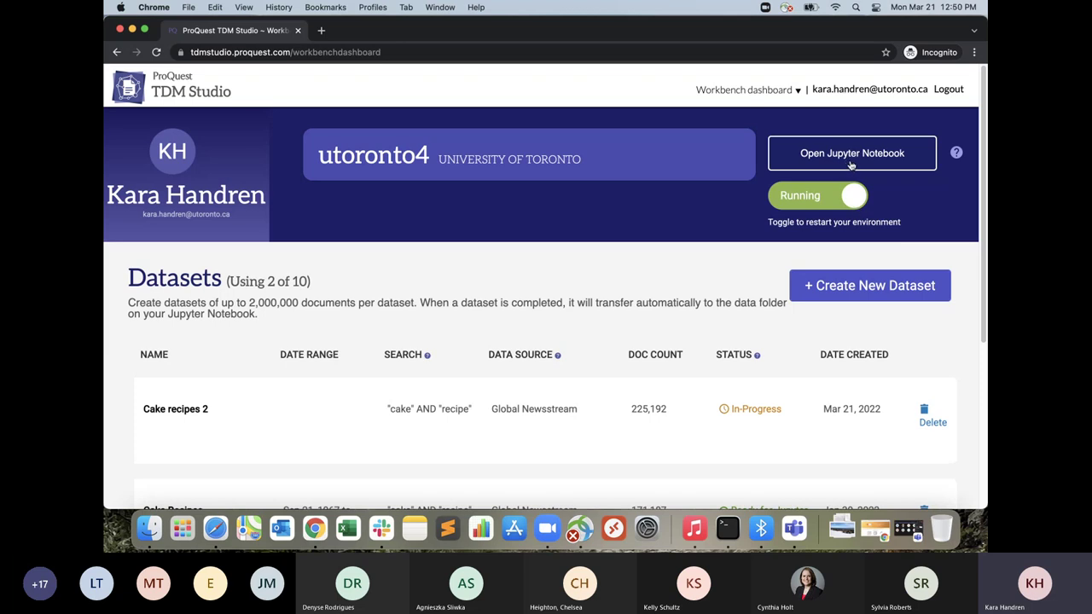
Launch Jupyter Notebook and look inside the data folder
click(852, 156)
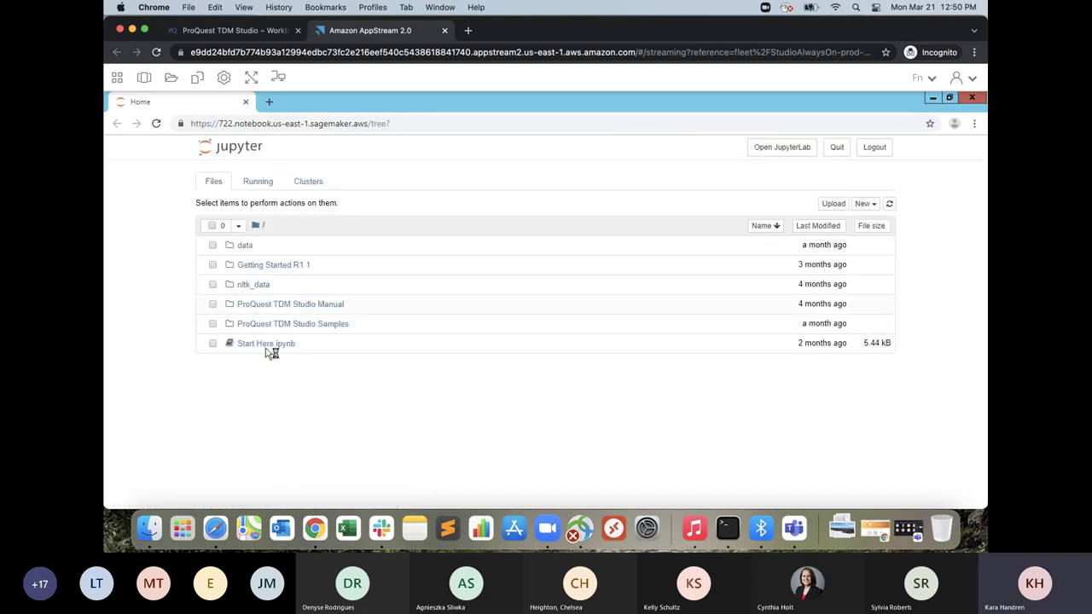
click(245, 246)
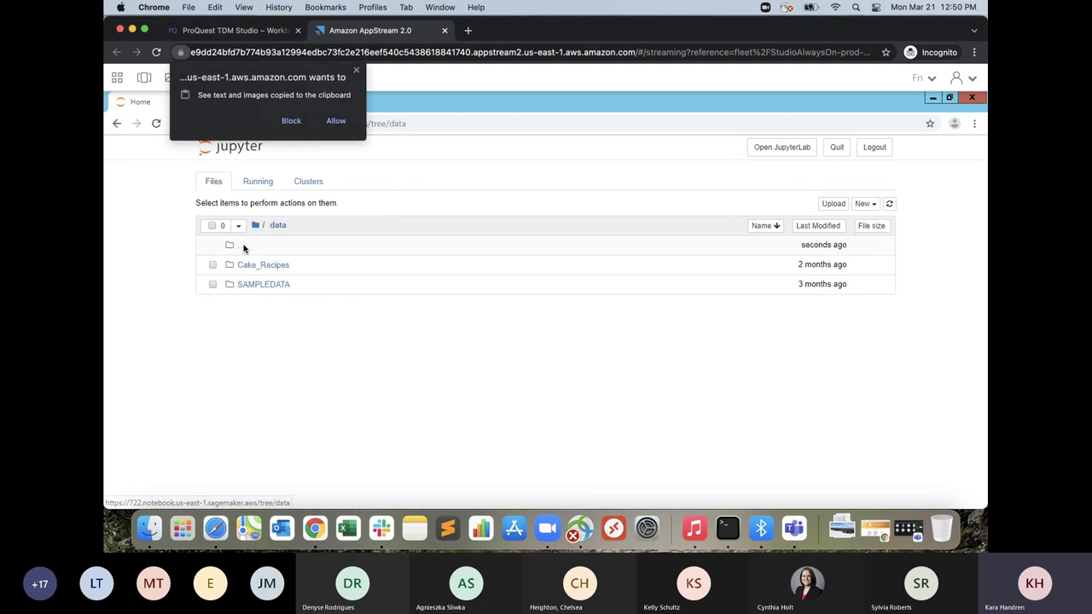
click(358, 72)
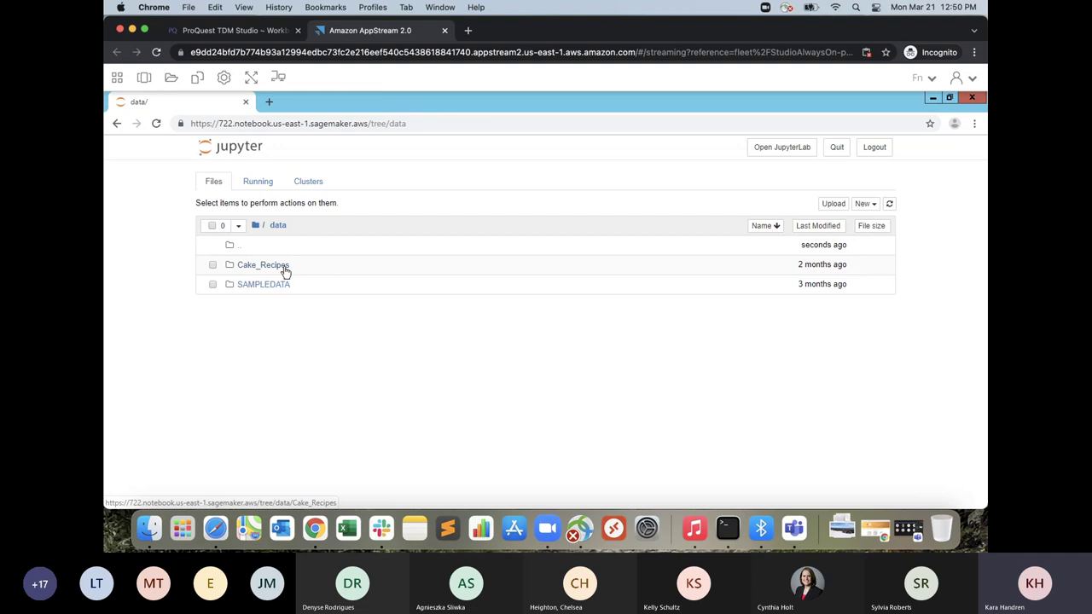
click(867, 209)
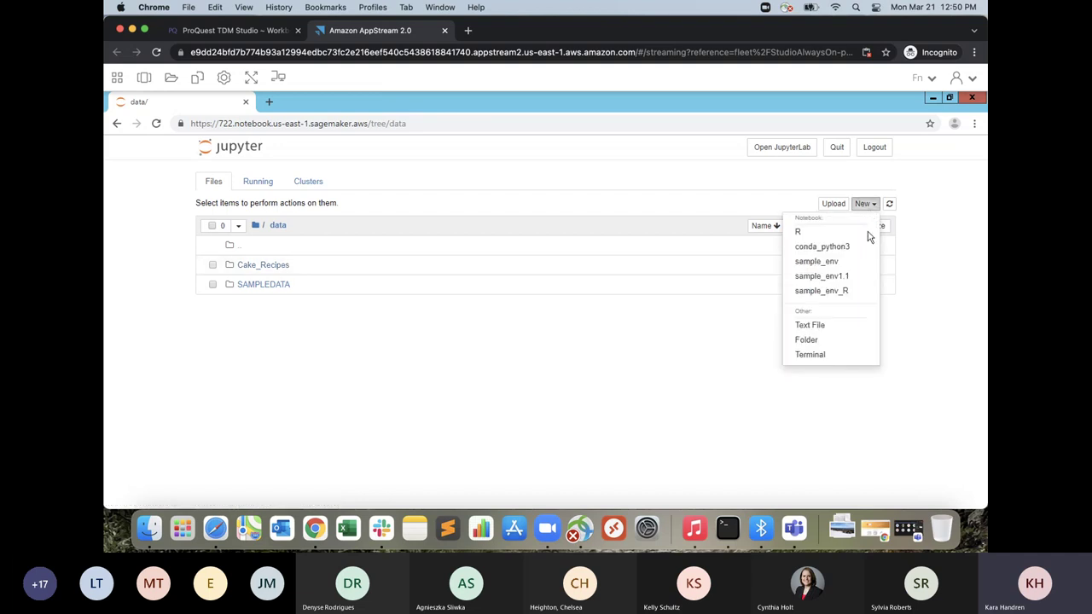
click(938, 304)
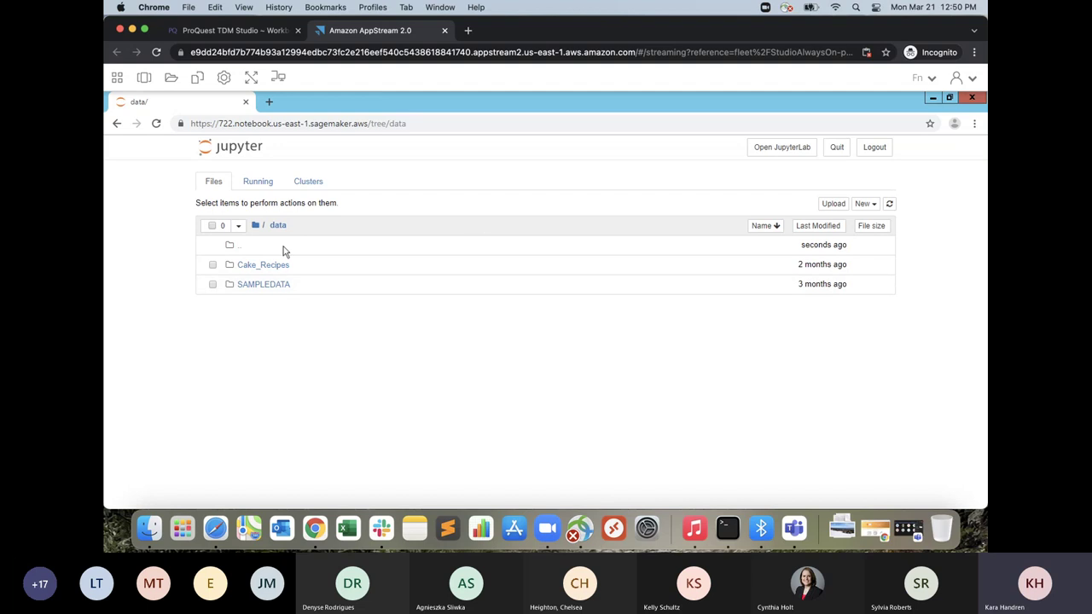
Browse the Getting Started R1.1 Manual and Samples folders, then return to the home listing
click(256, 226)
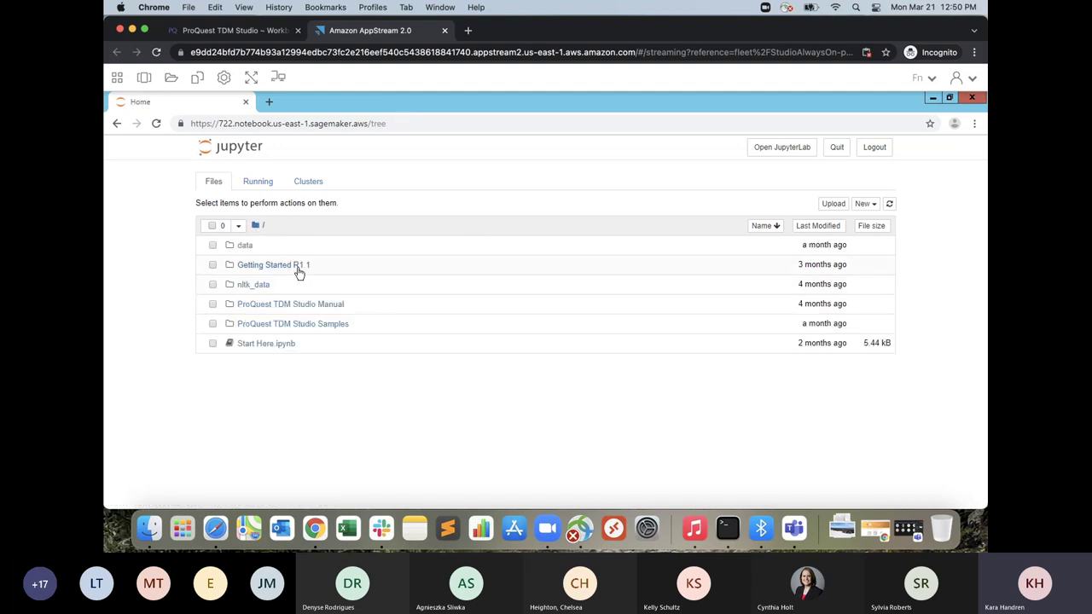
click(299, 267)
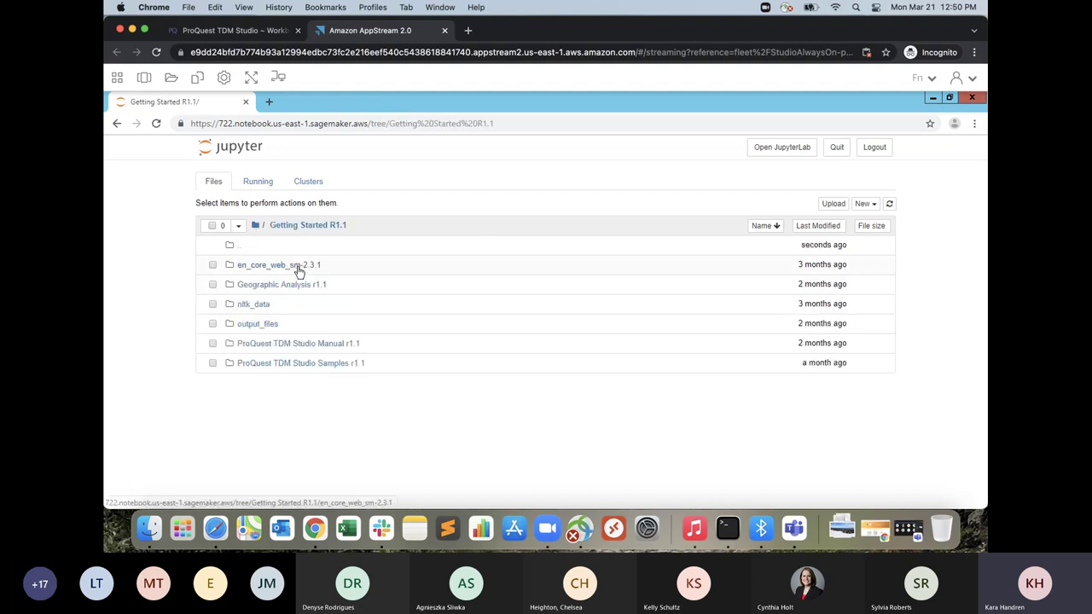
click(327, 343)
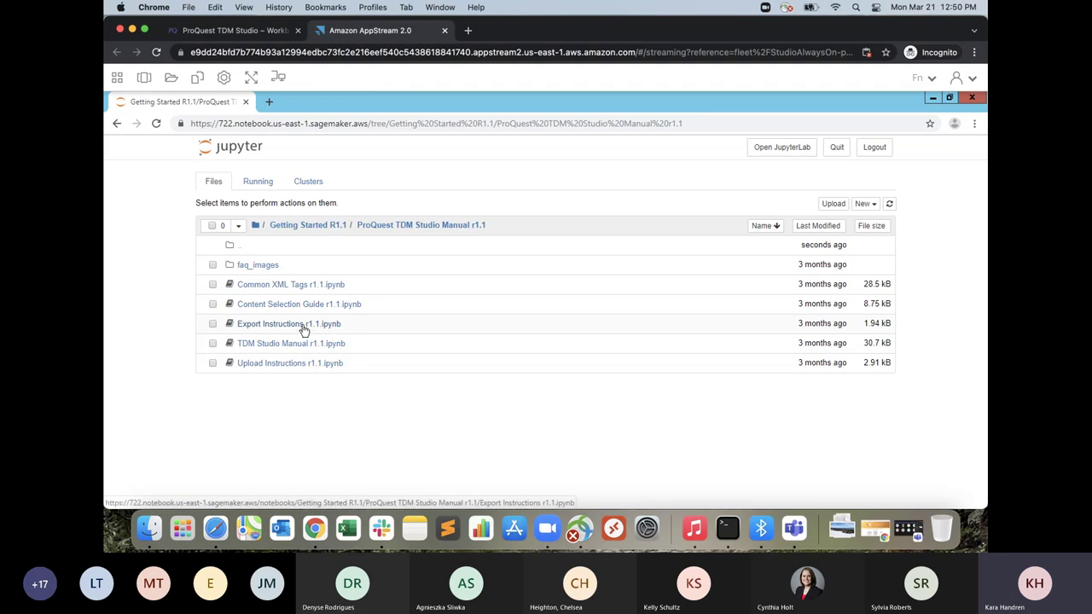
click(335, 232)
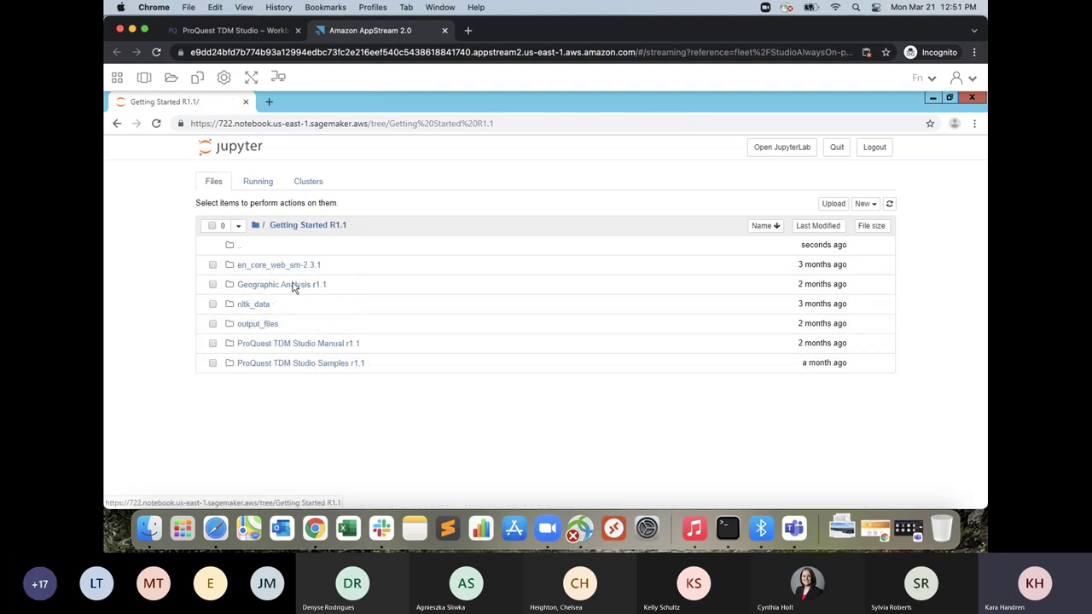
click(308, 368)
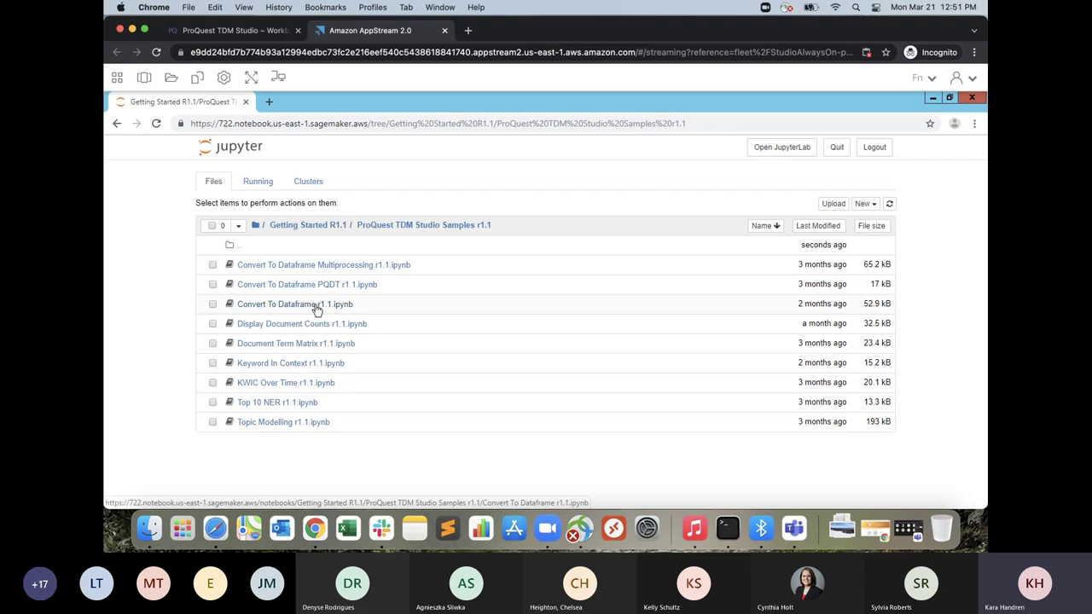
click(315, 226)
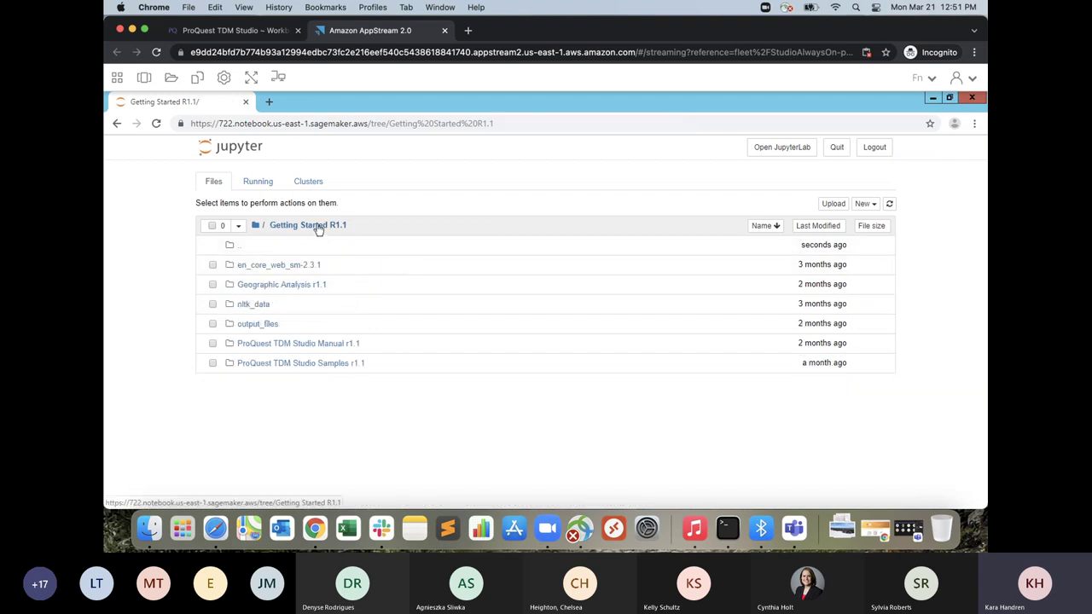
click(256, 226)
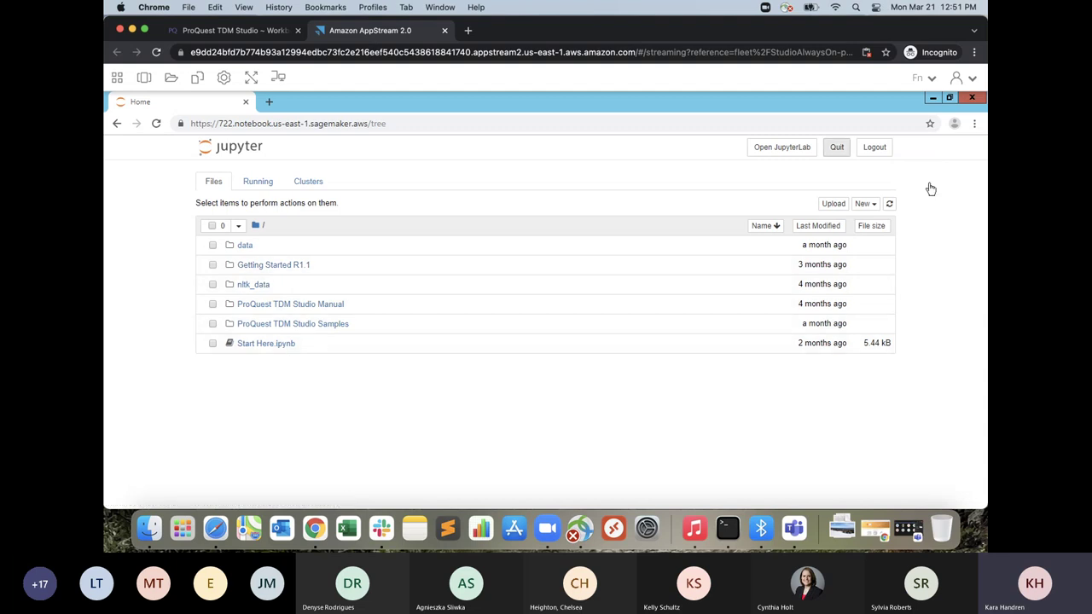
click(876, 207)
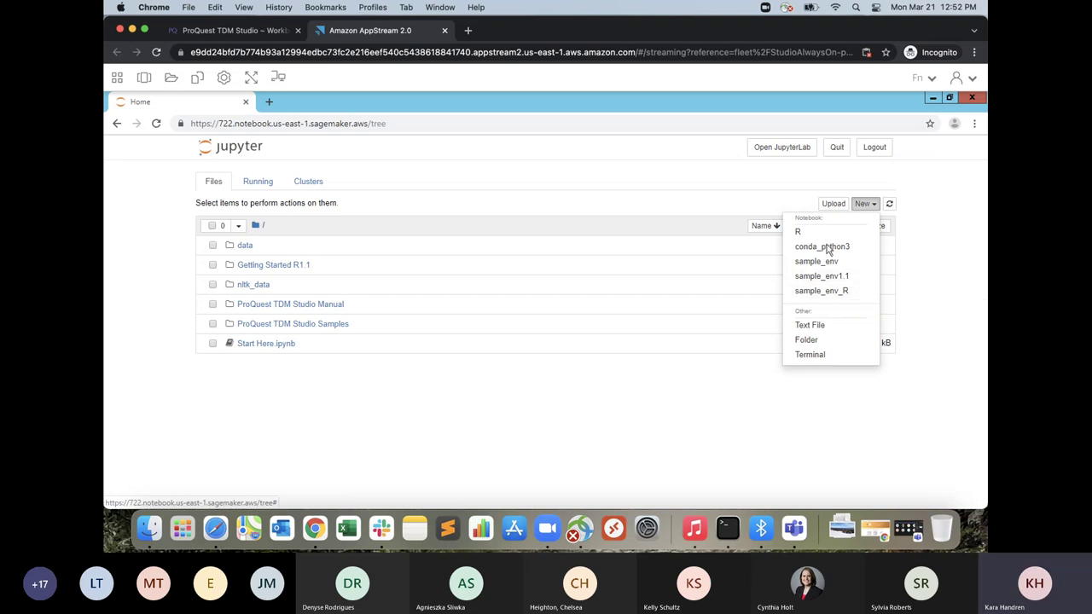
Open the running n_gram_viewer notebook and show keywords angel, flourless, sponge and path ../data/Cake_Recipes/
click(256, 184)
click(296, 288)
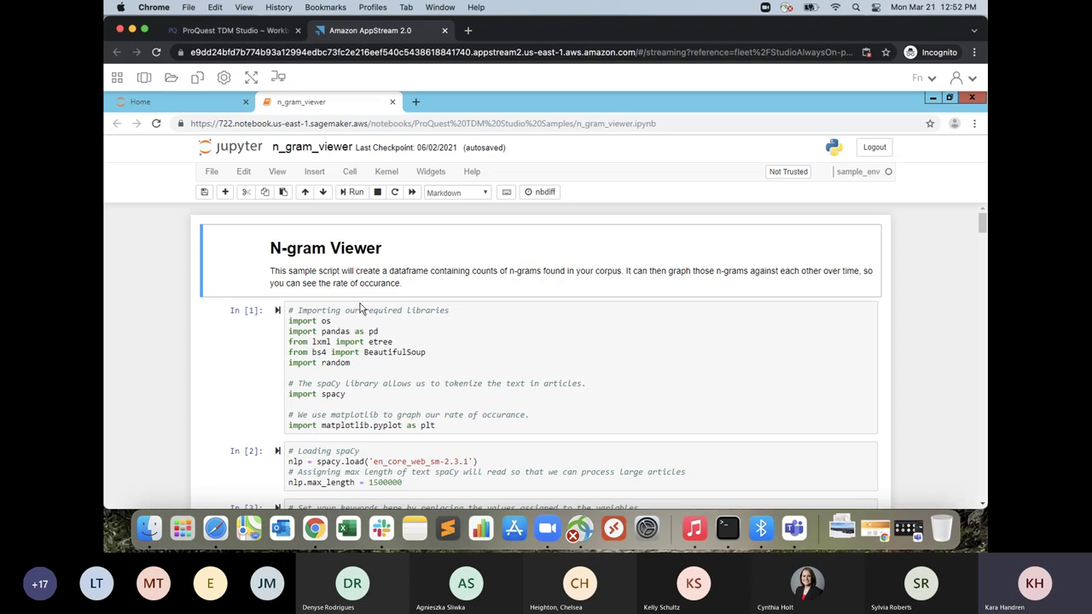
scroll(369, 315, down, 2)
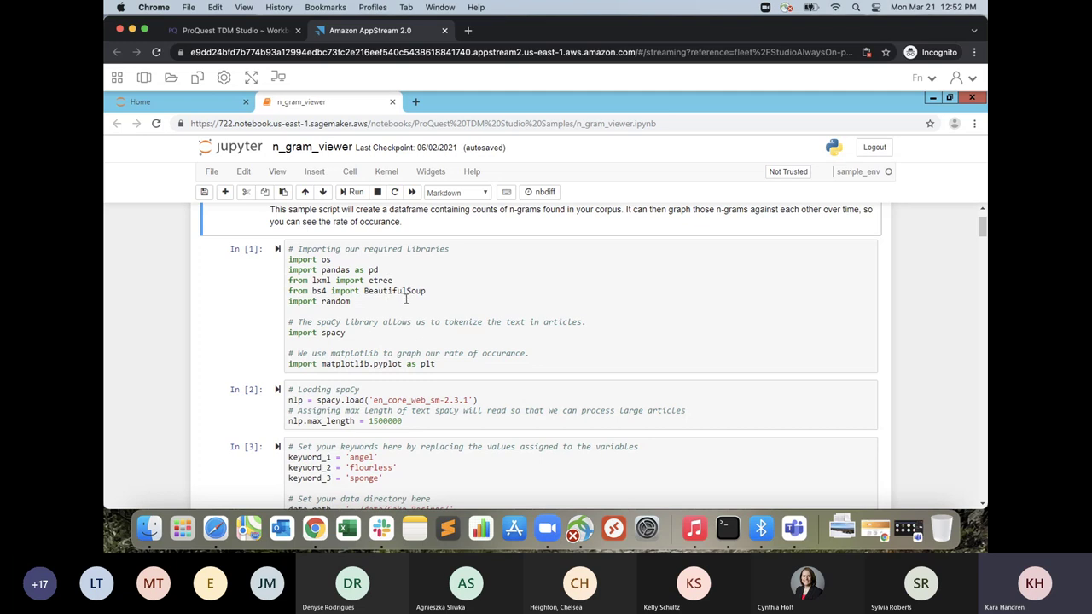
scroll(417, 350, down, 3)
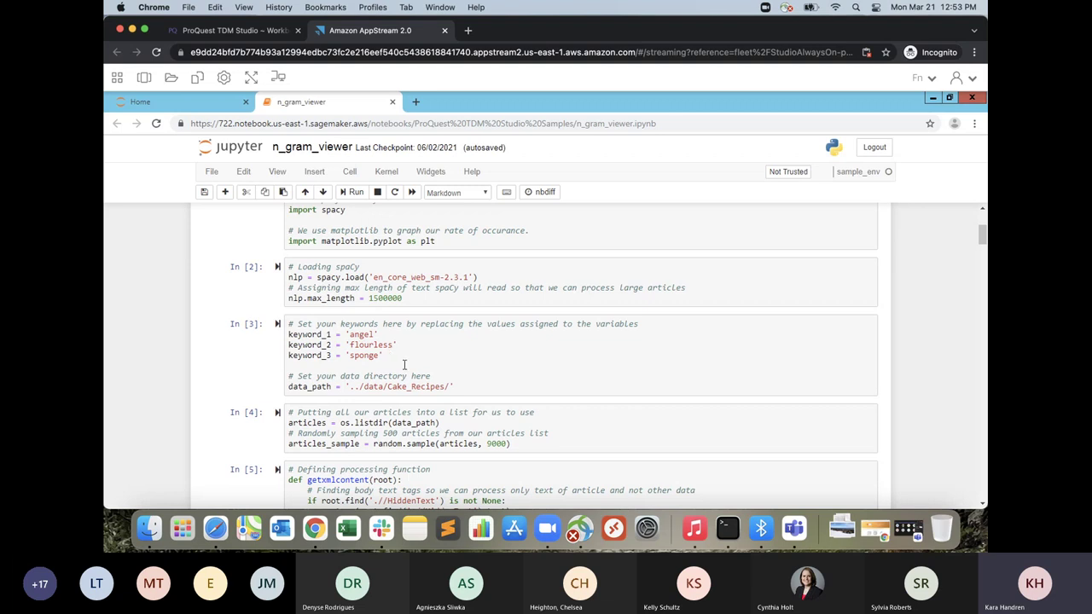
scroll(405, 365, down, 2)
scroll(399, 335, up, 1)
Highlight the Cake_Recipes folder name in the data_path line
double_click(391, 327)
drag(388, 326, 435, 327)
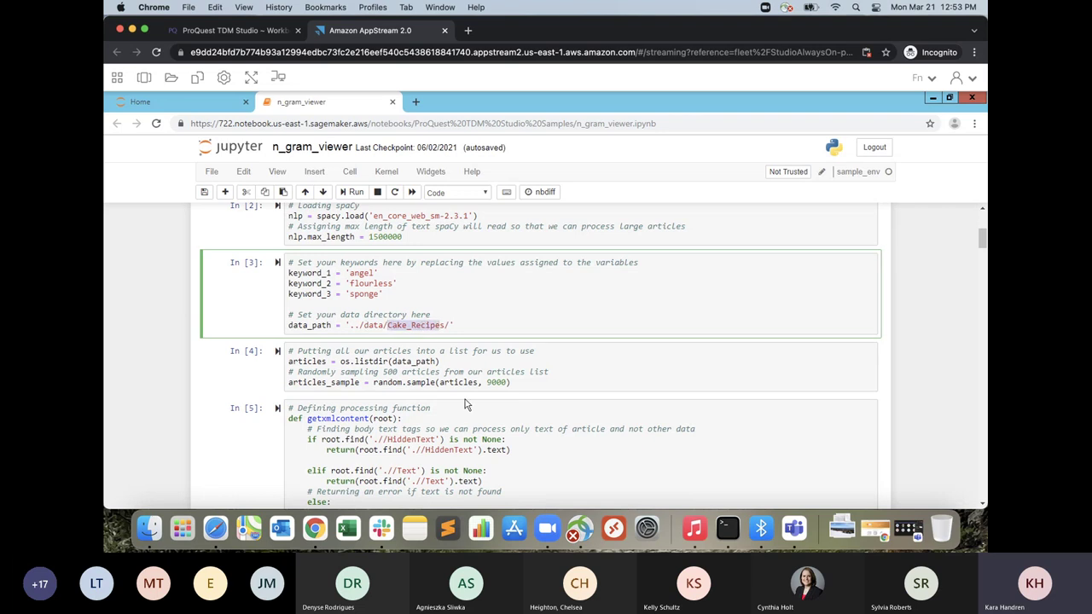
click(452, 325)
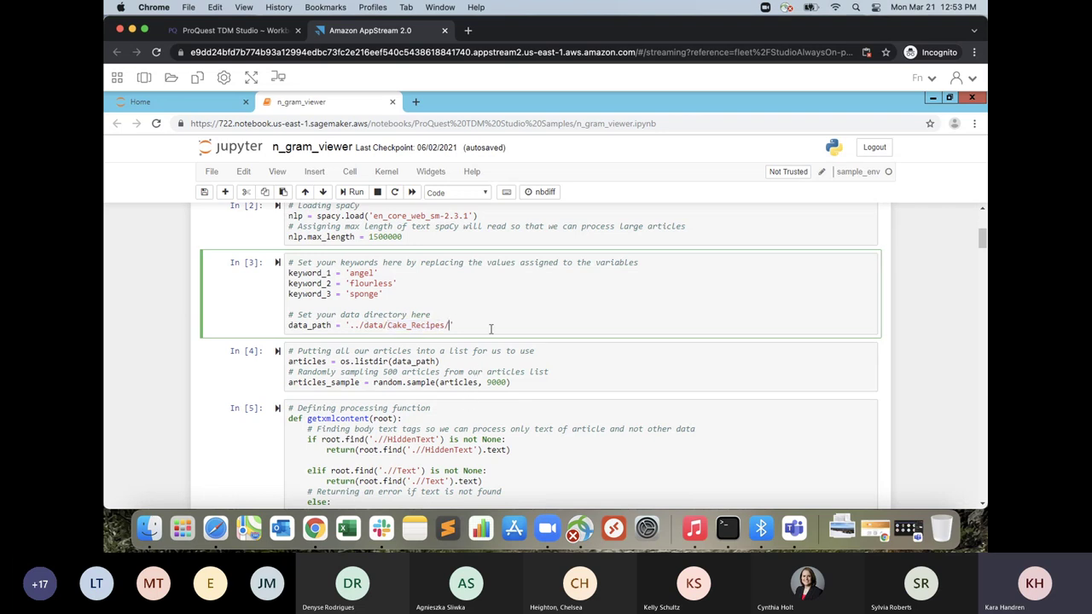
Scroll to the In[7] and In[8] cells that build and print the article-count dataframe
scroll(522, 355, down, 2)
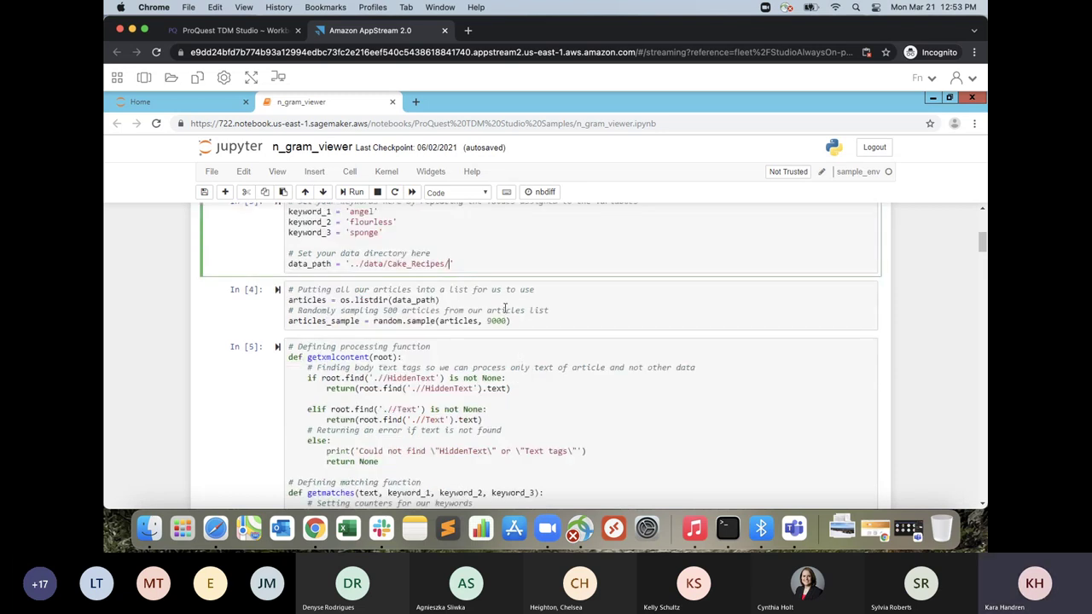
scroll(530, 356, down, 14)
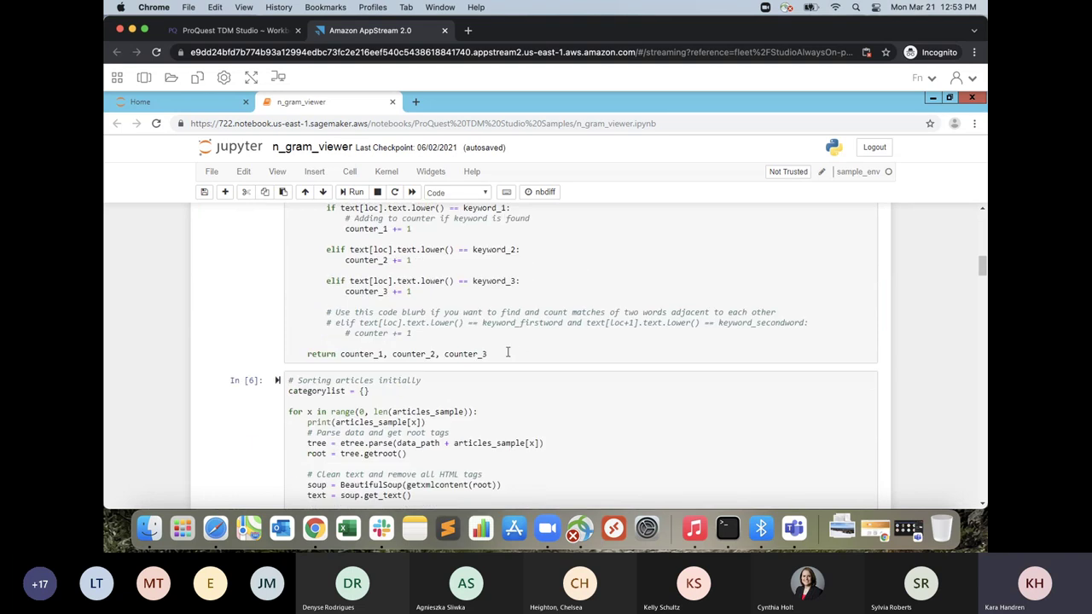
scroll(507, 351, down, 2)
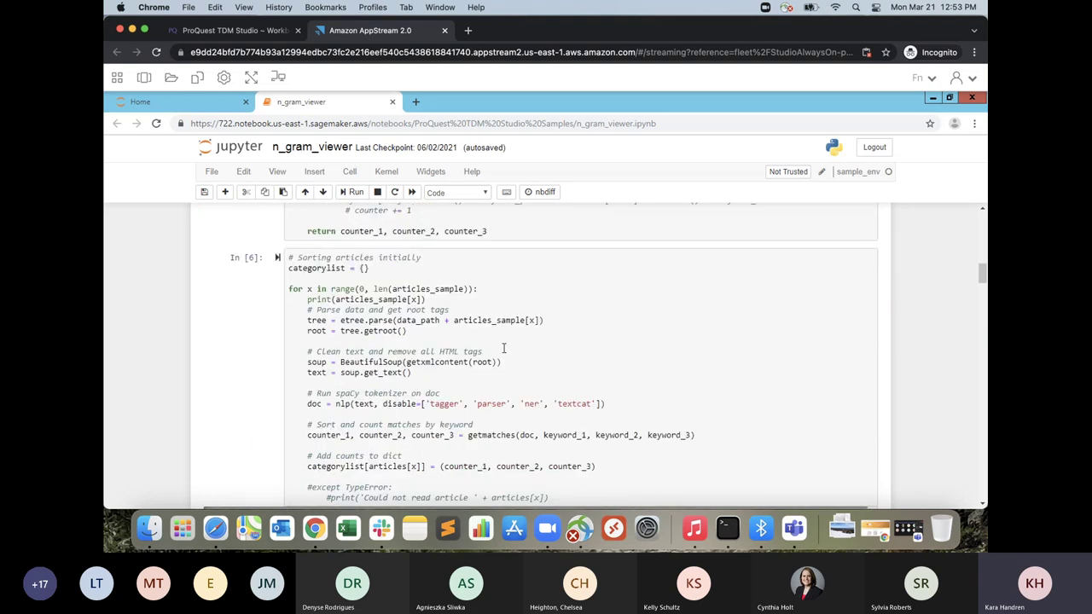
scroll(504, 349, down, 7)
scroll(490, 305, up, 7)
scroll(362, 422, down, 4)
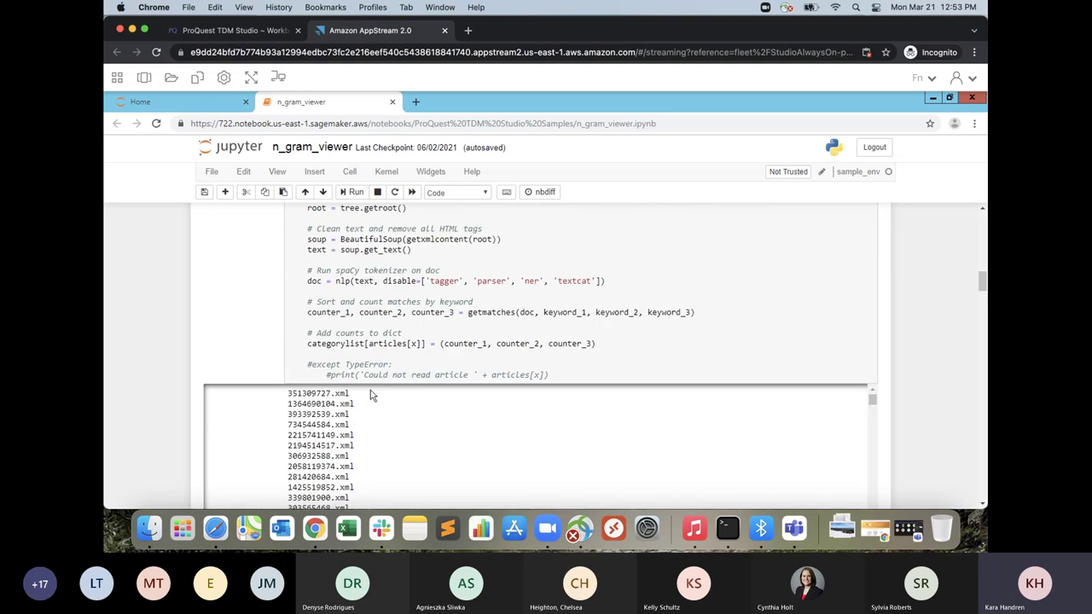
scroll(463, 438, down, 5)
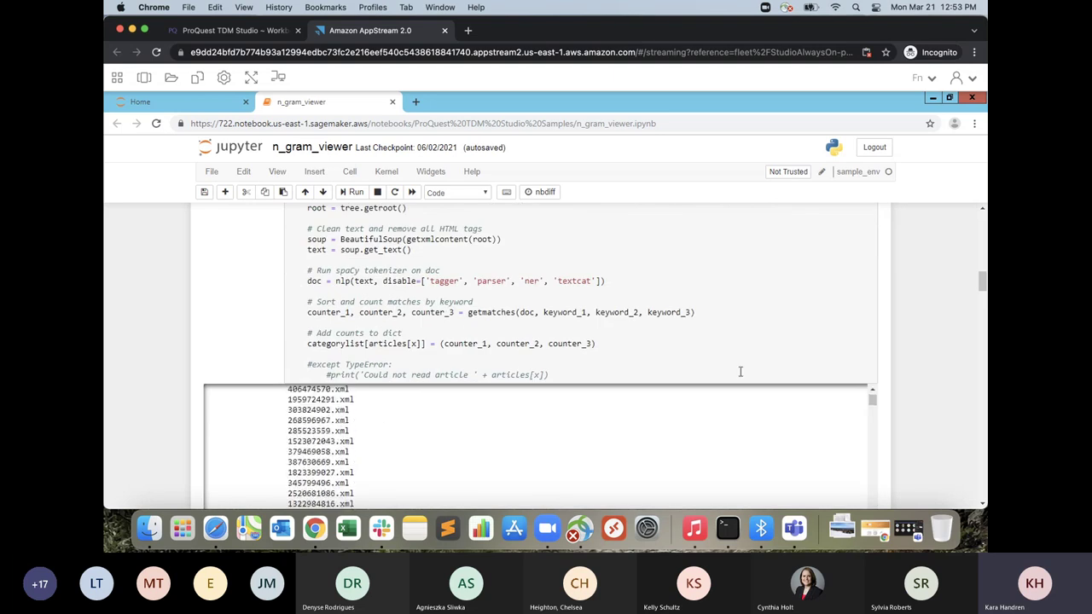
scroll(948, 328, down, 6)
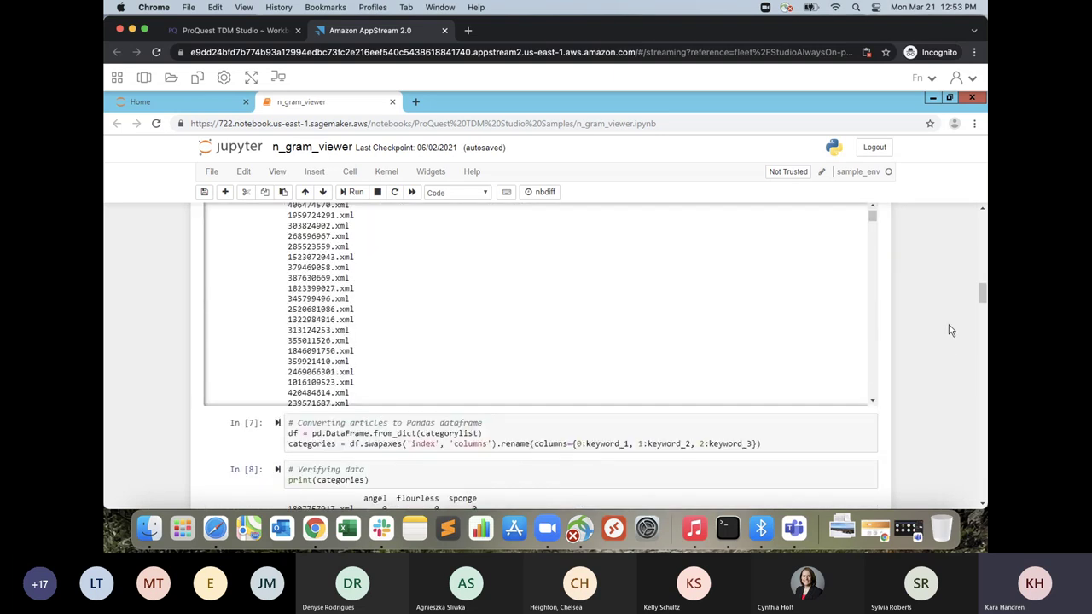
Scroll down to the Out[12] yearly Term Count line chart peaking near 53 around 2013
scroll(953, 330, down, 4)
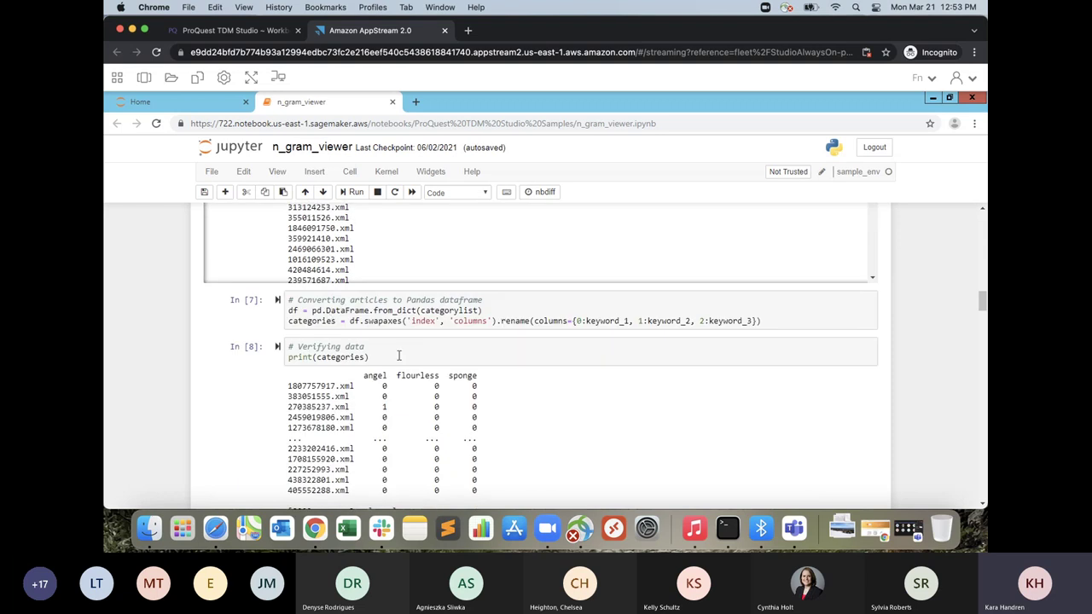
scroll(400, 359, down, 2)
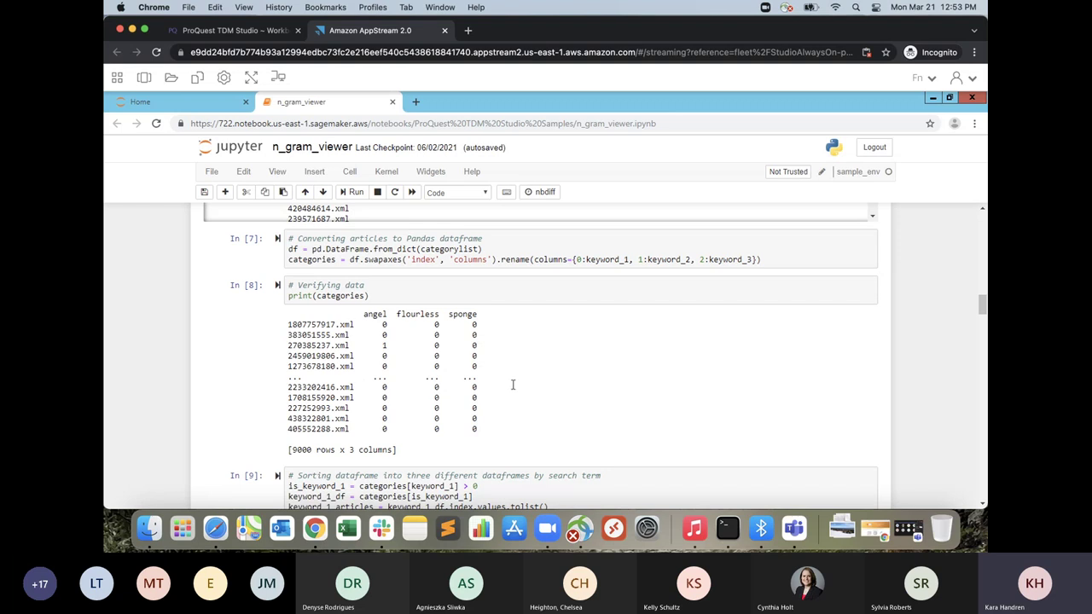
scroll(424, 397, down, 4)
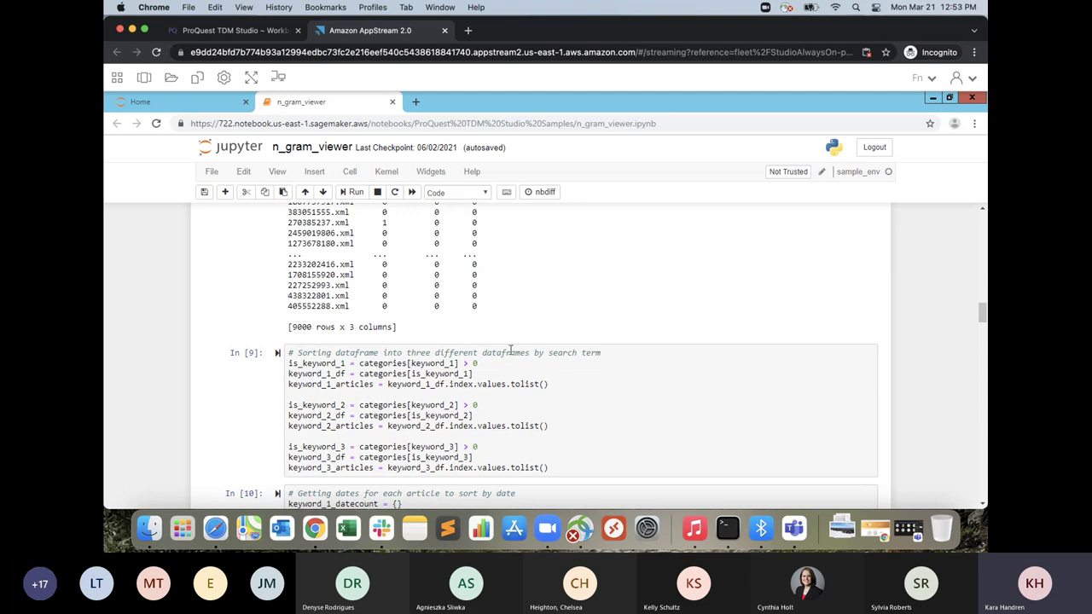
scroll(384, 401, down, 2)
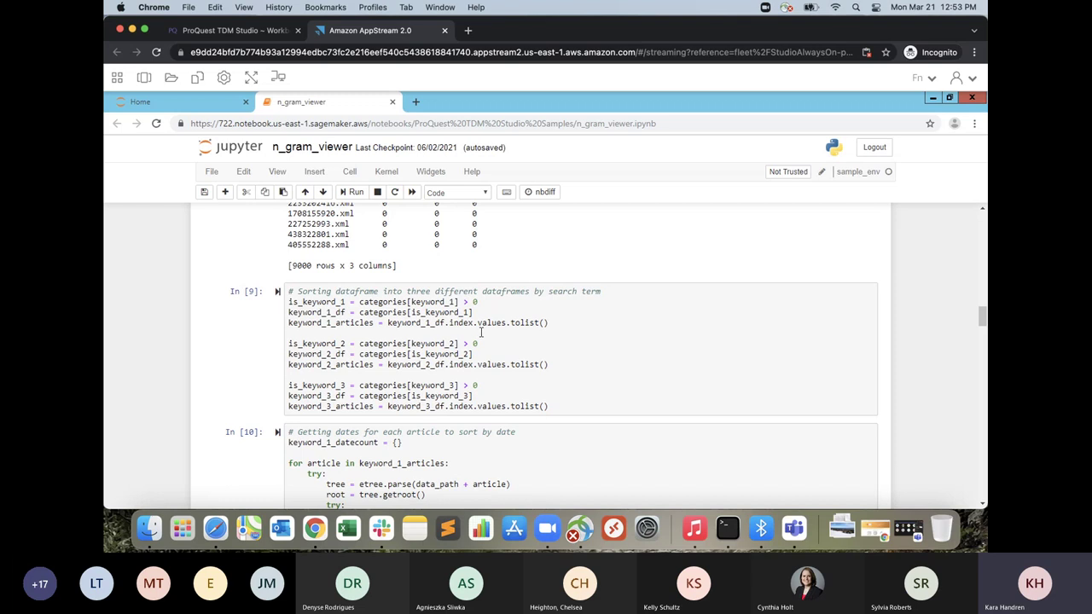
scroll(483, 333, down, 2)
scroll(490, 382, down, 4)
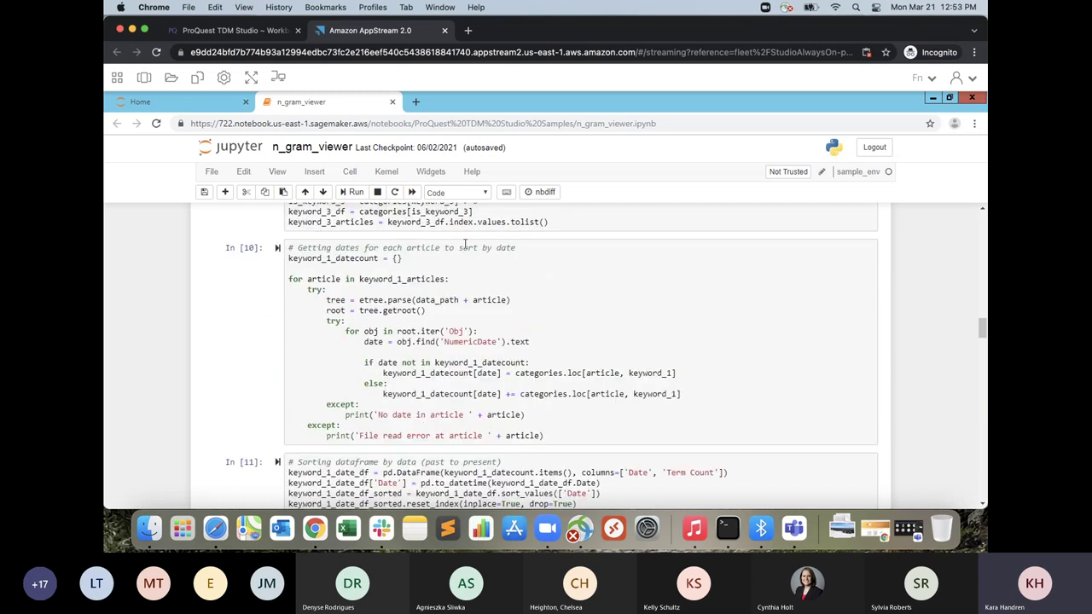
scroll(577, 373, down, 2)
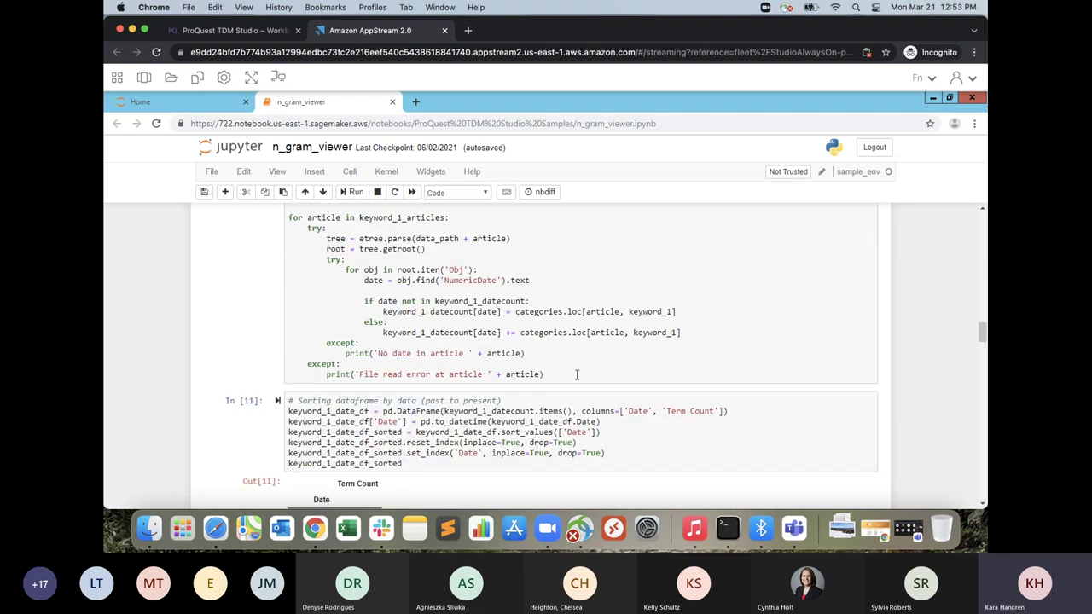
scroll(375, 425, down, 5)
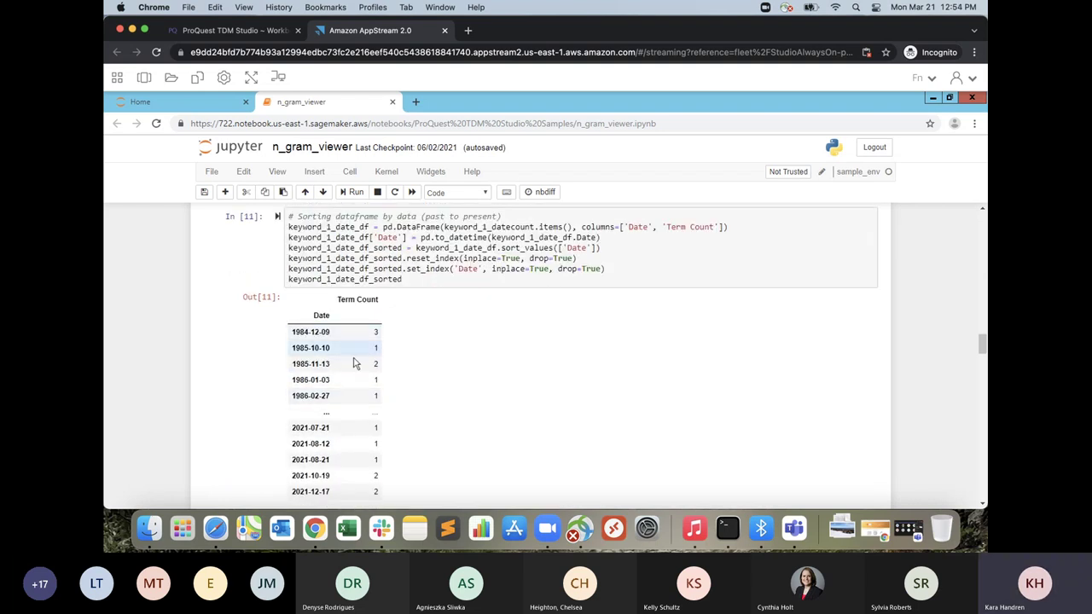
scroll(379, 339, down, 1)
scroll(379, 366, down, 1)
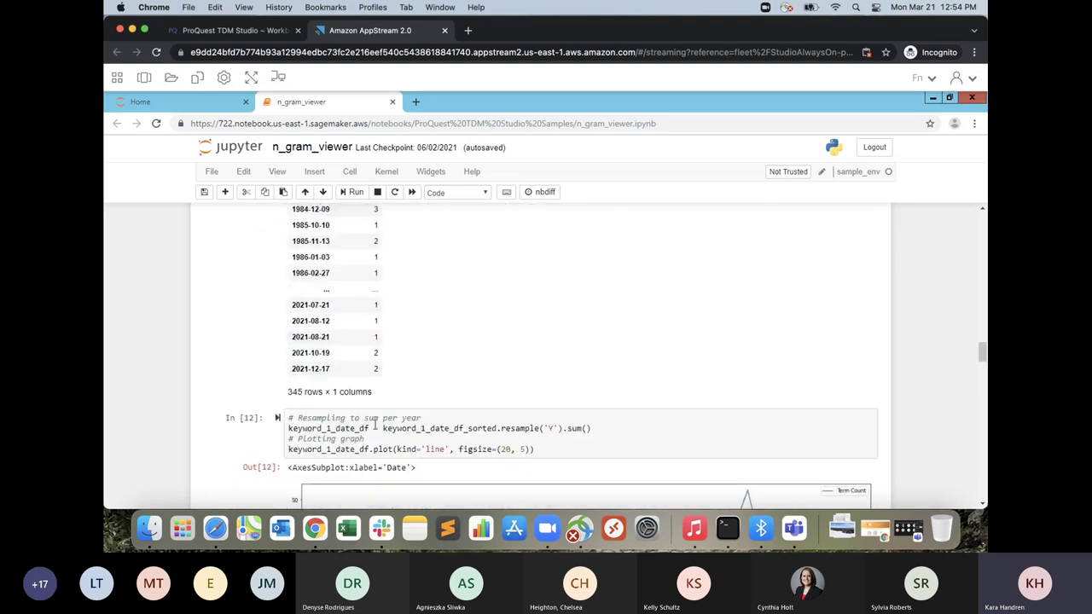
scroll(389, 414, down, 3)
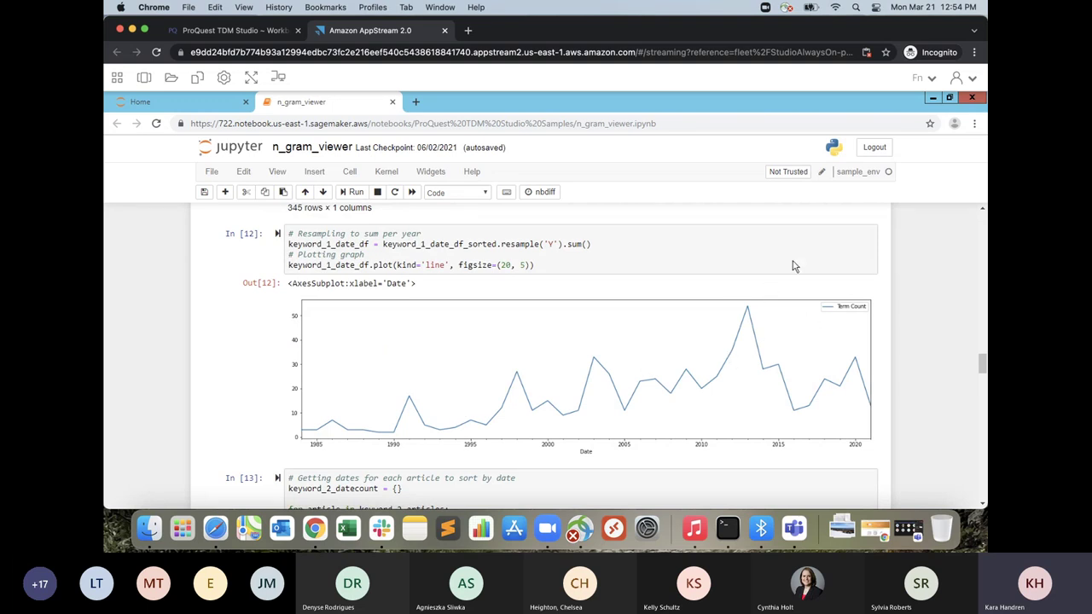
Scroll to the notebook's end to view the In[20] Keyword Comparison plot of Angel, Flourless, Sponge
scroll(330, 413, down, 1)
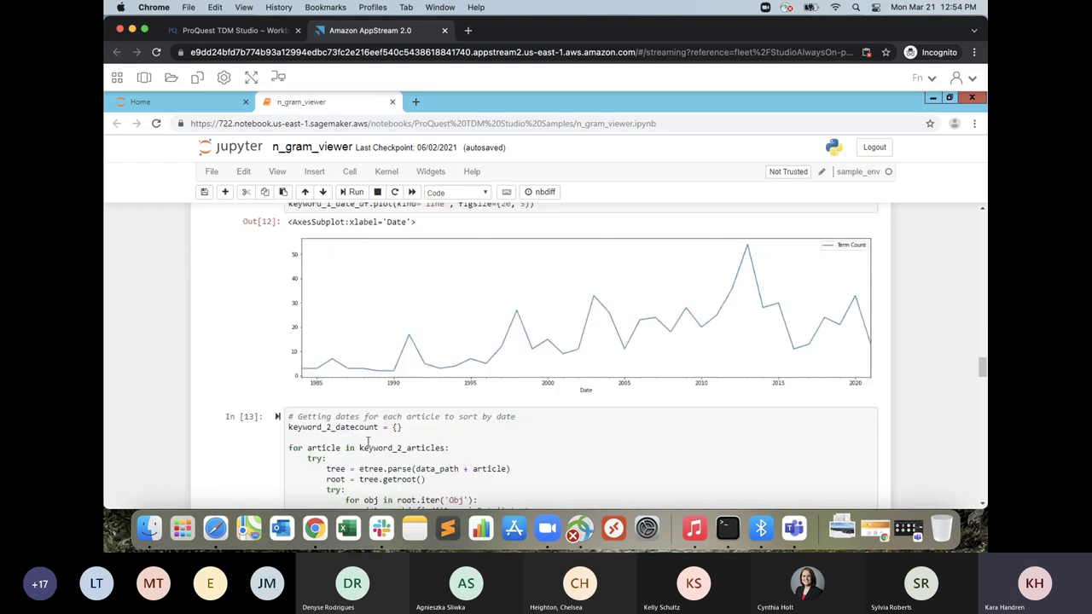
scroll(369, 439, down, 2)
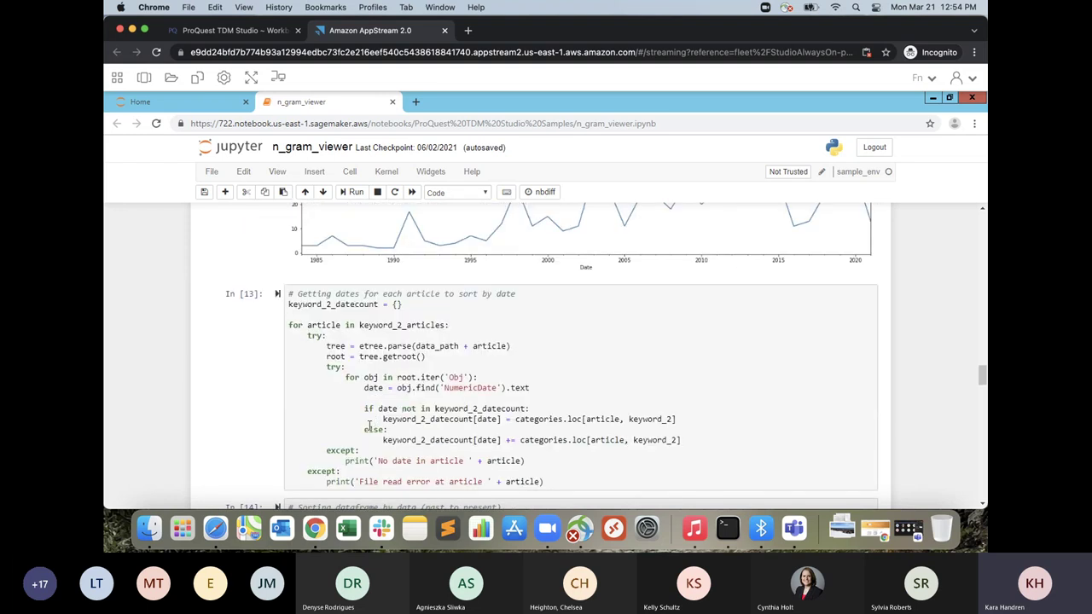
scroll(373, 424, down, 1)
scroll(480, 438, down, 3)
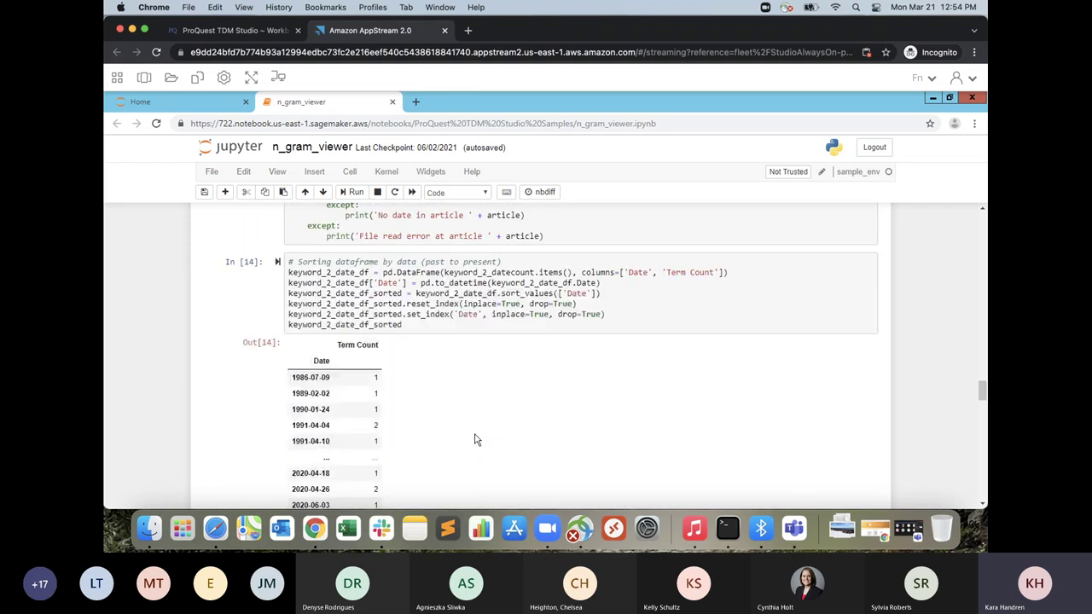
scroll(455, 422, down, 7)
scroll(459, 429, down, 15)
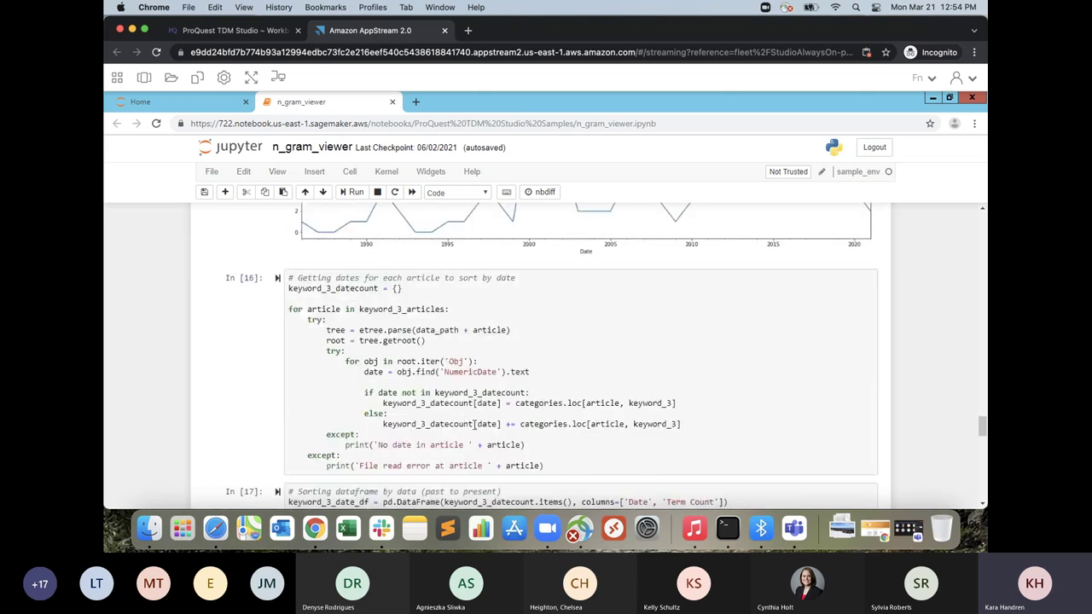
scroll(500, 435, down, 3)
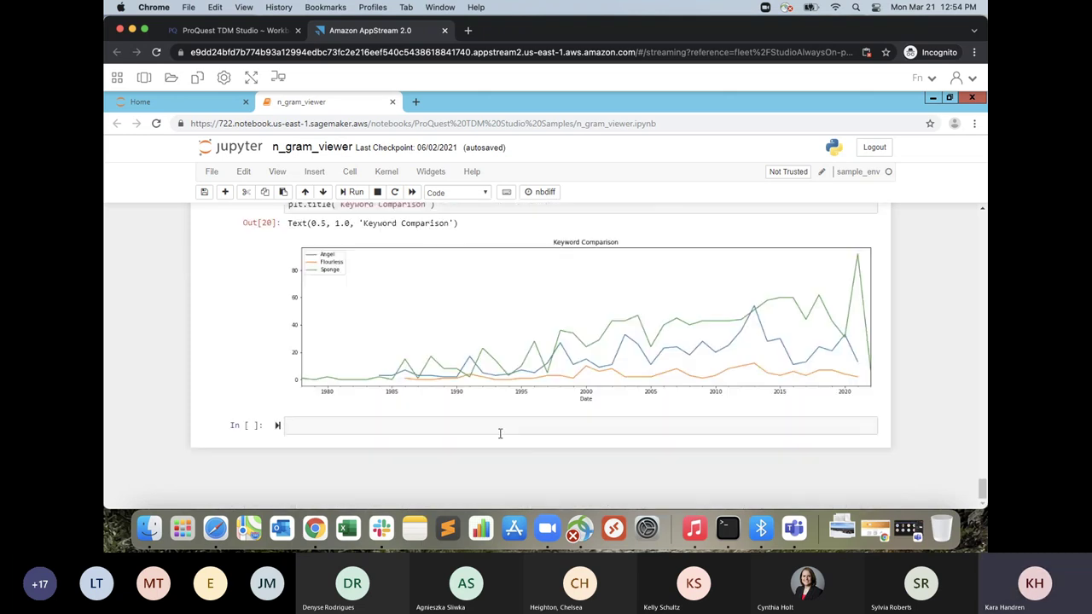
scroll(500, 438, up, 1)
scroll(500, 438, up, 2)
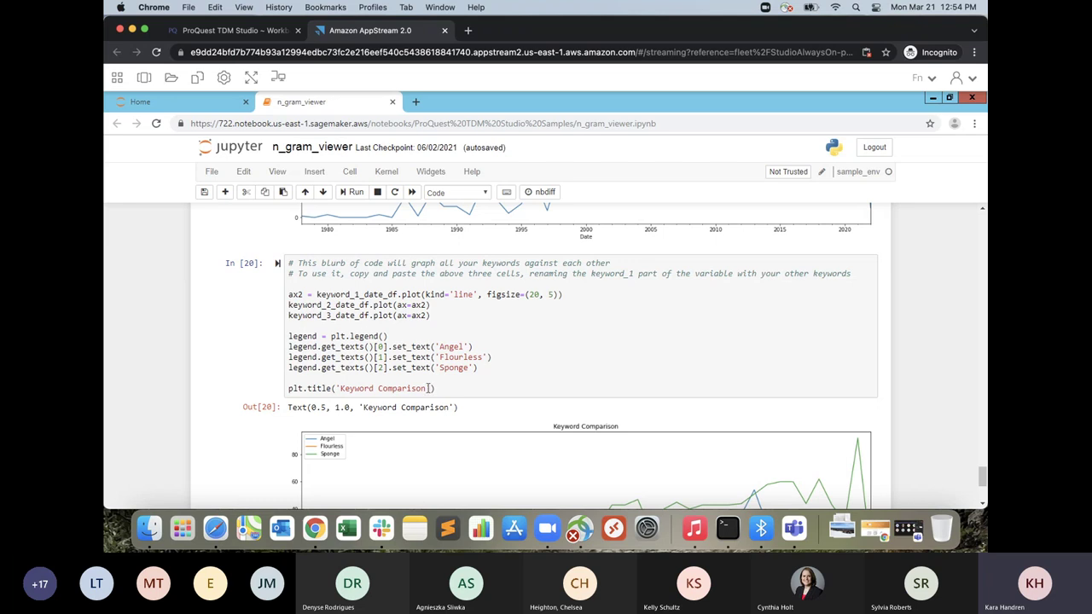
scroll(463, 367, down, 5)
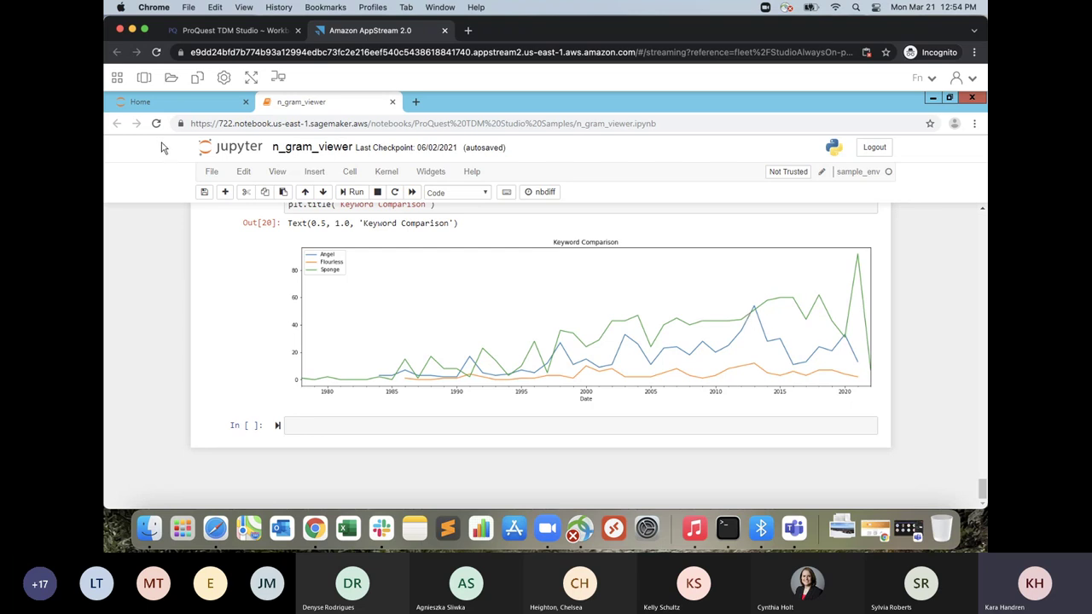
Open Getting Started R1.1 > ProQuest TDM Studio Manual r1.1 > Export Instructions r1.1.ipynb
click(191, 104)
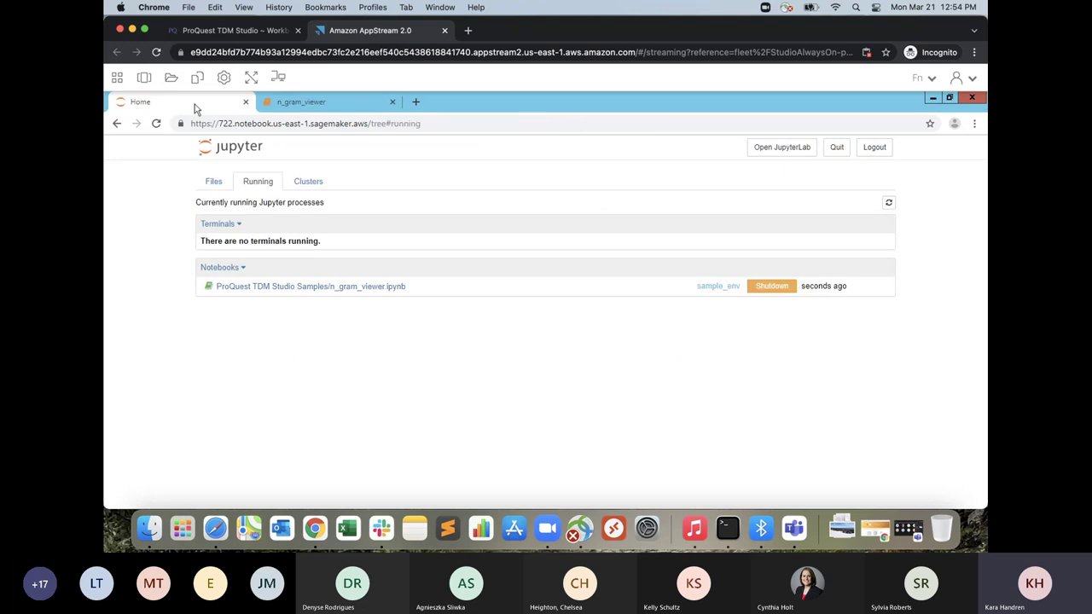
click(210, 183)
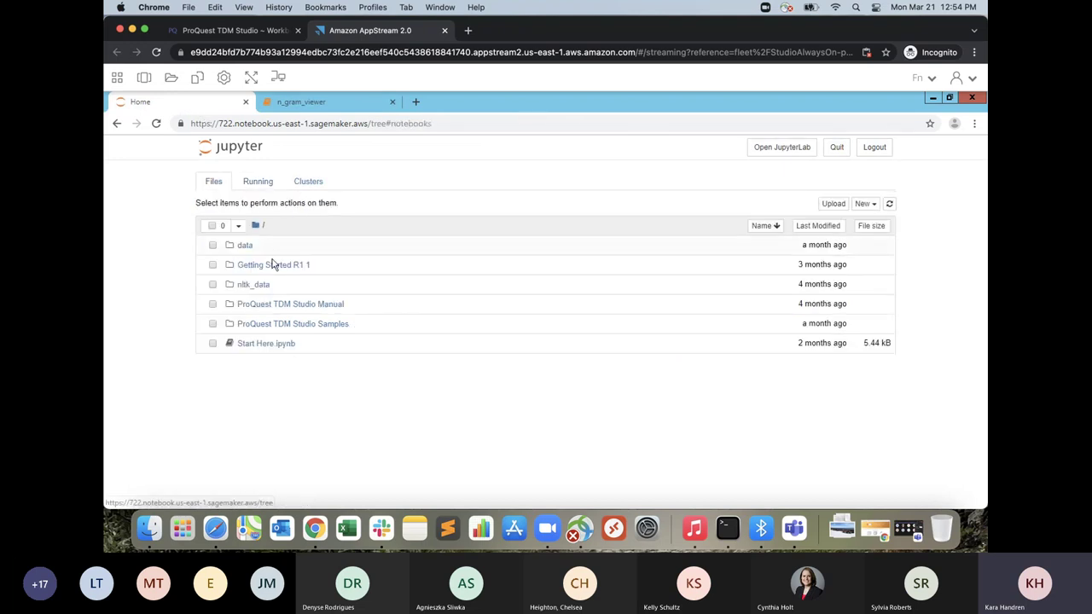
click(273, 265)
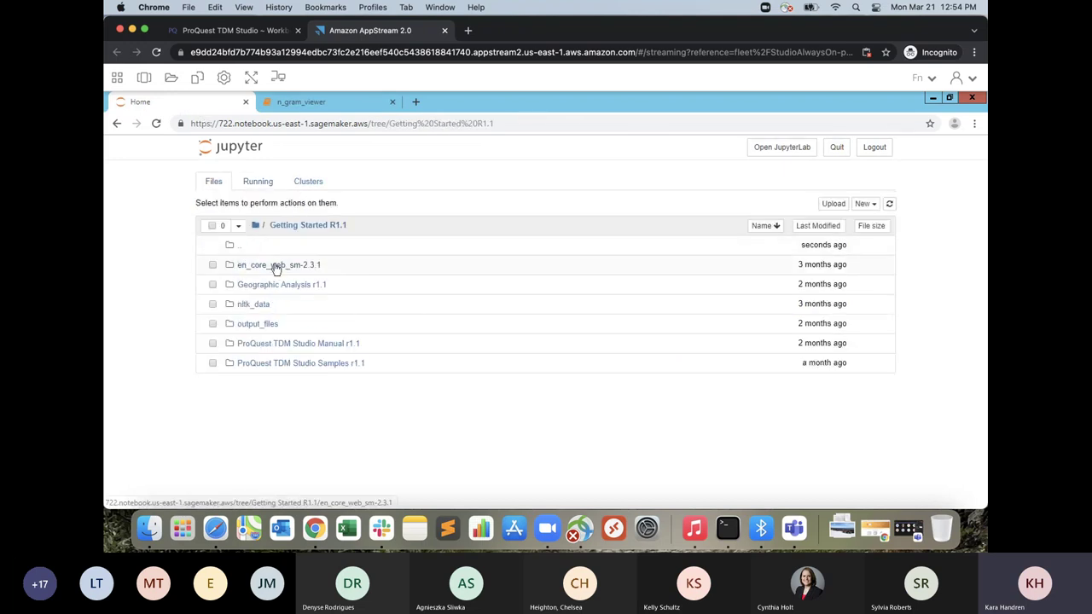
click(293, 346)
click(288, 324)
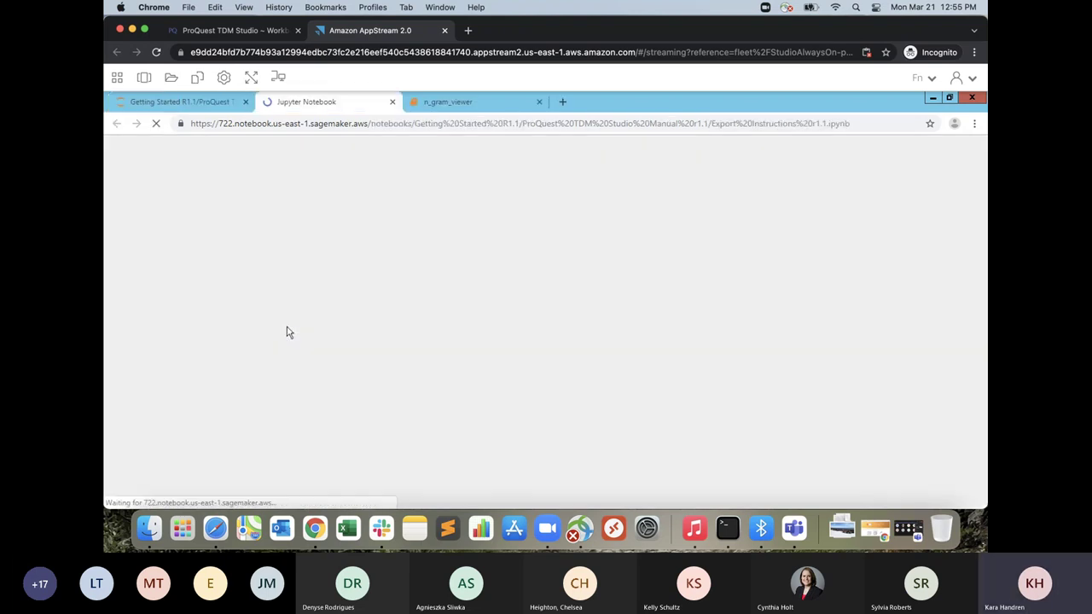
scroll(377, 349, down, 2)
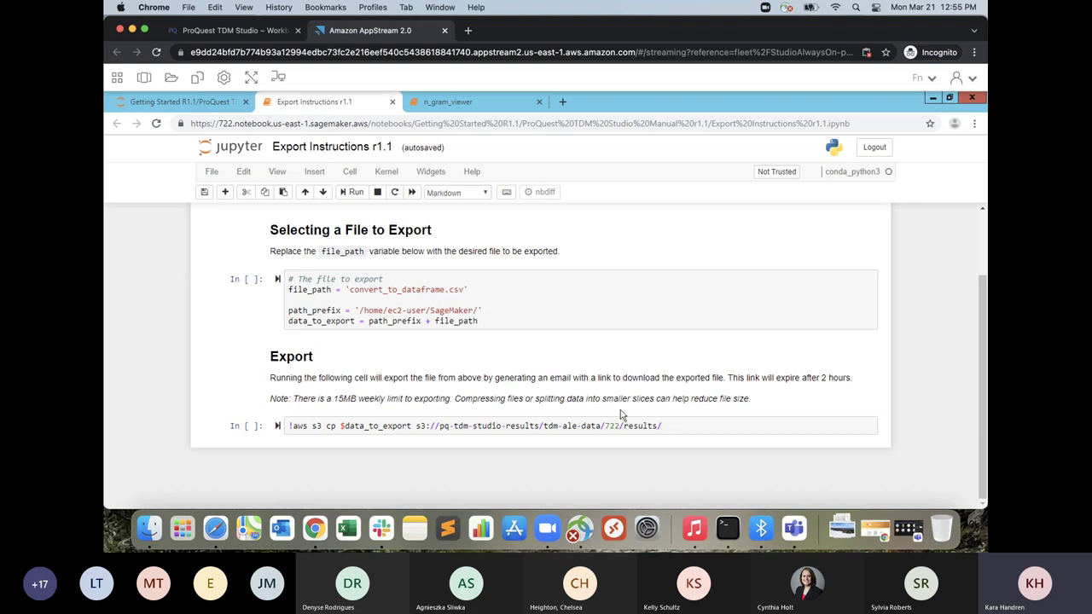
Present the HathiTrust Research Center slide (slide 16) as a full-screen slideshow
click(120, 30)
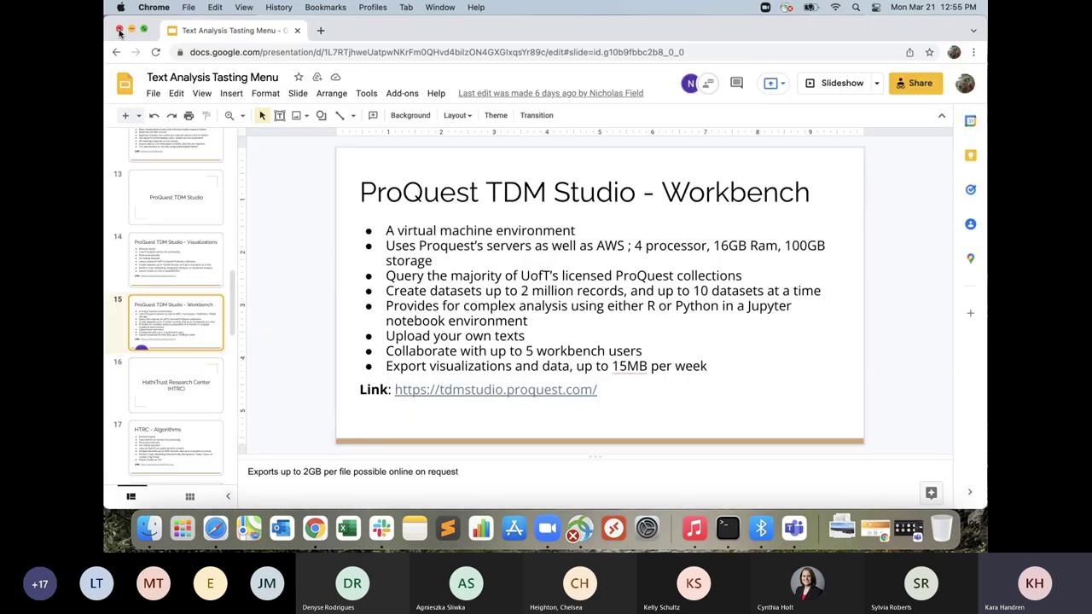
click(176, 385)
click(816, 83)
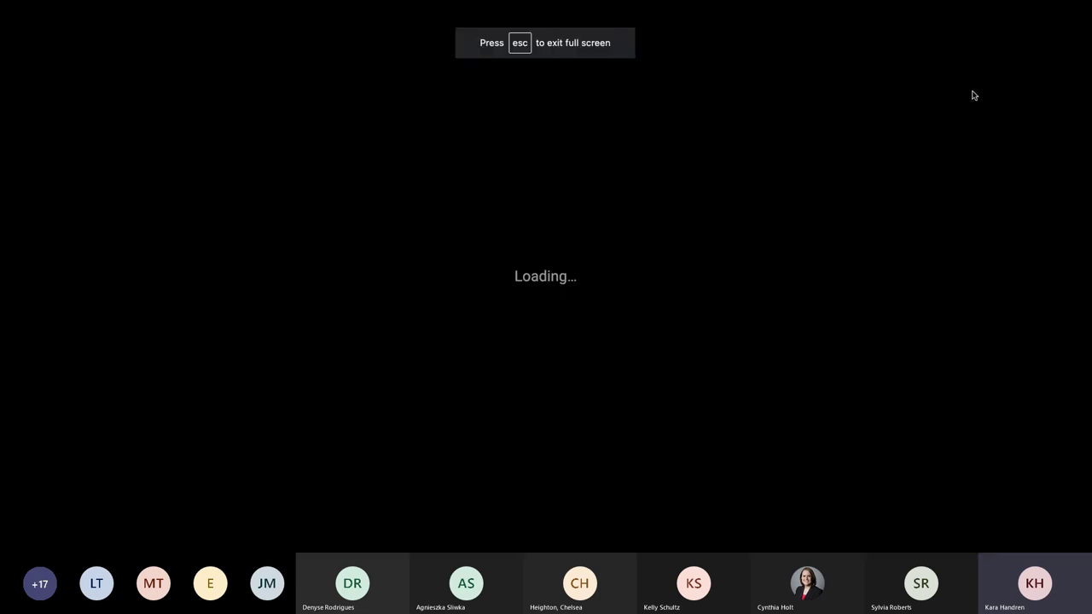
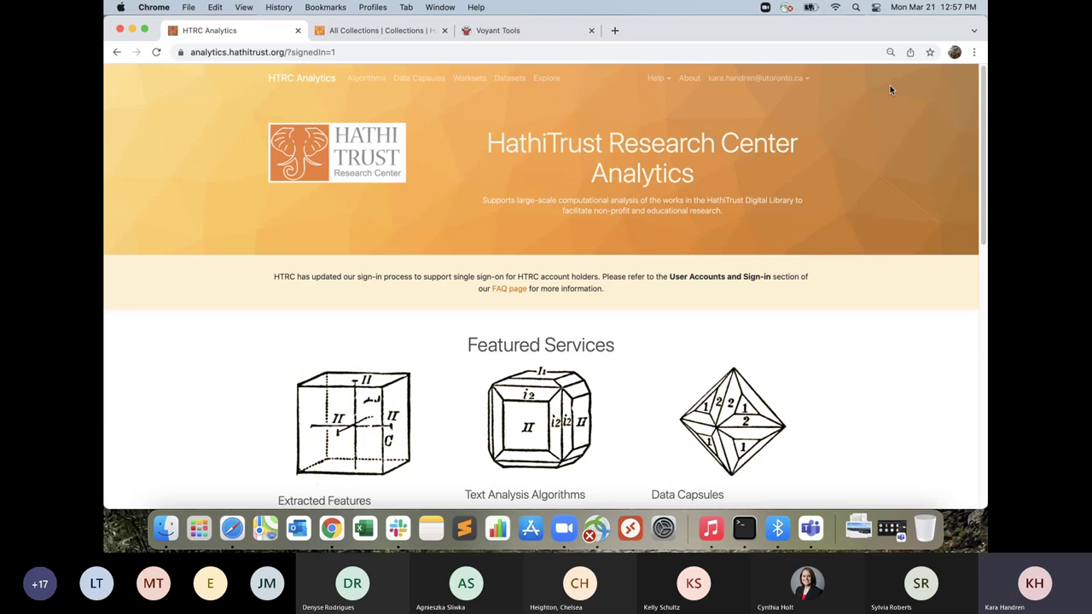
Browse the list of HTRC analysis algorithms
click(371, 81)
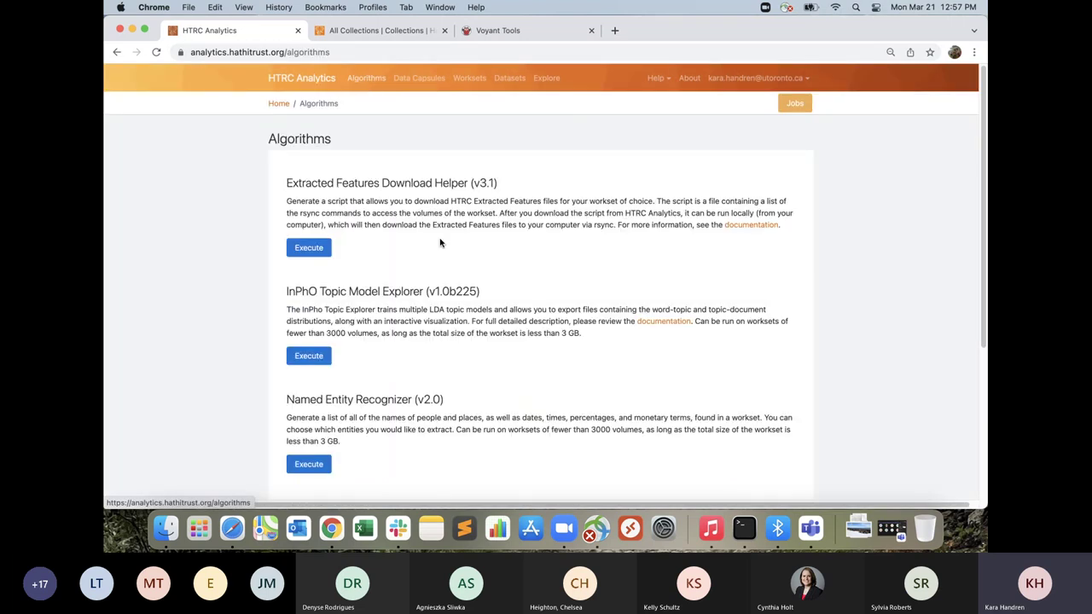
scroll(435, 239, down, 3)
scroll(423, 257, down, 1)
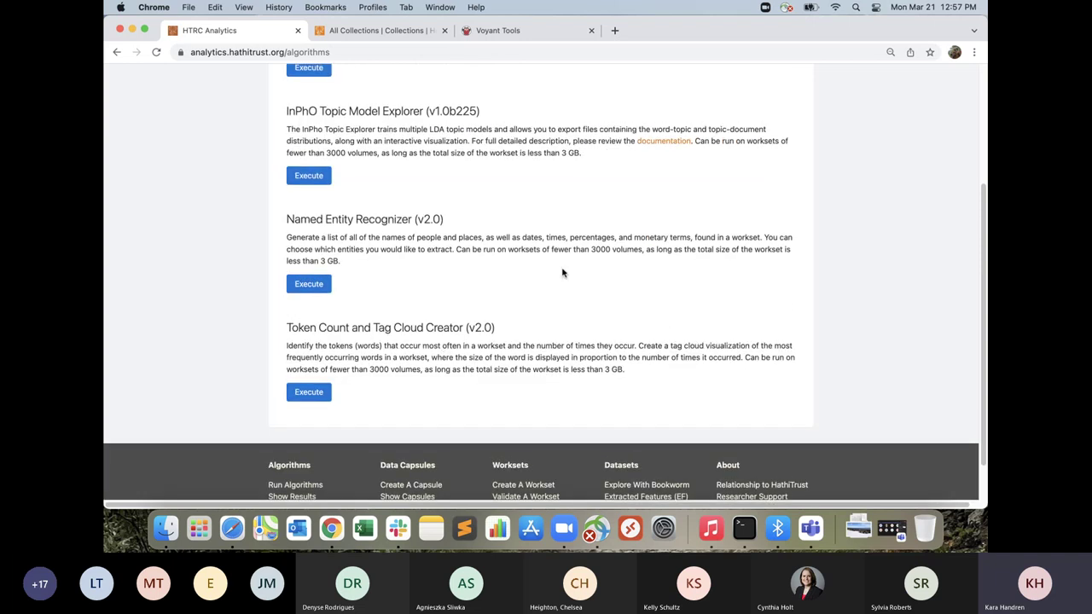
scroll(527, 242, up, 3)
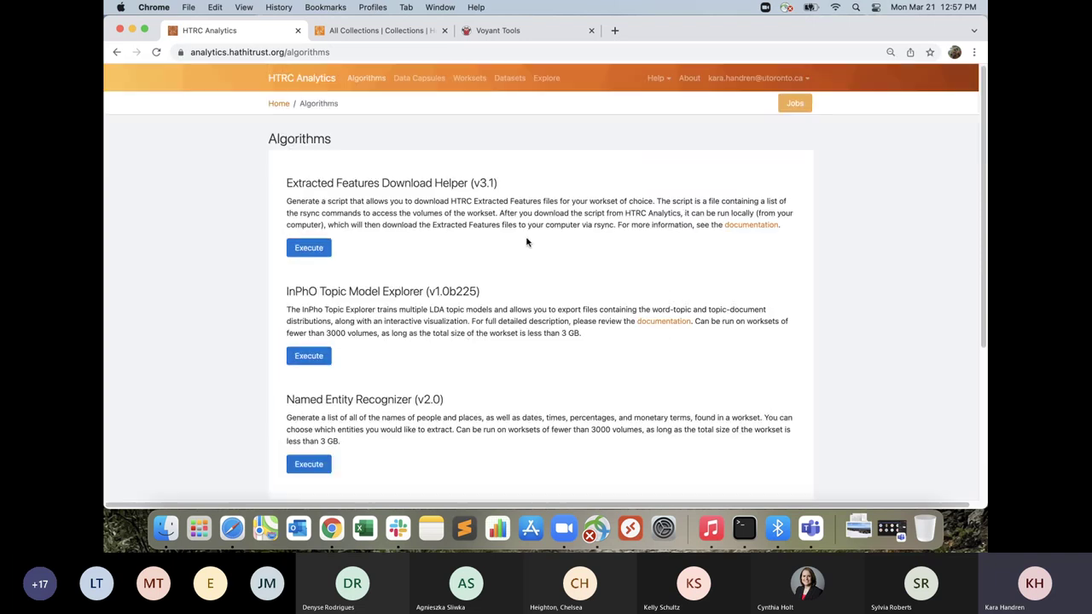
Start a new workset imported from a HathiTrust collection, then switch to HathiTrust's All Collections page
click(469, 79)
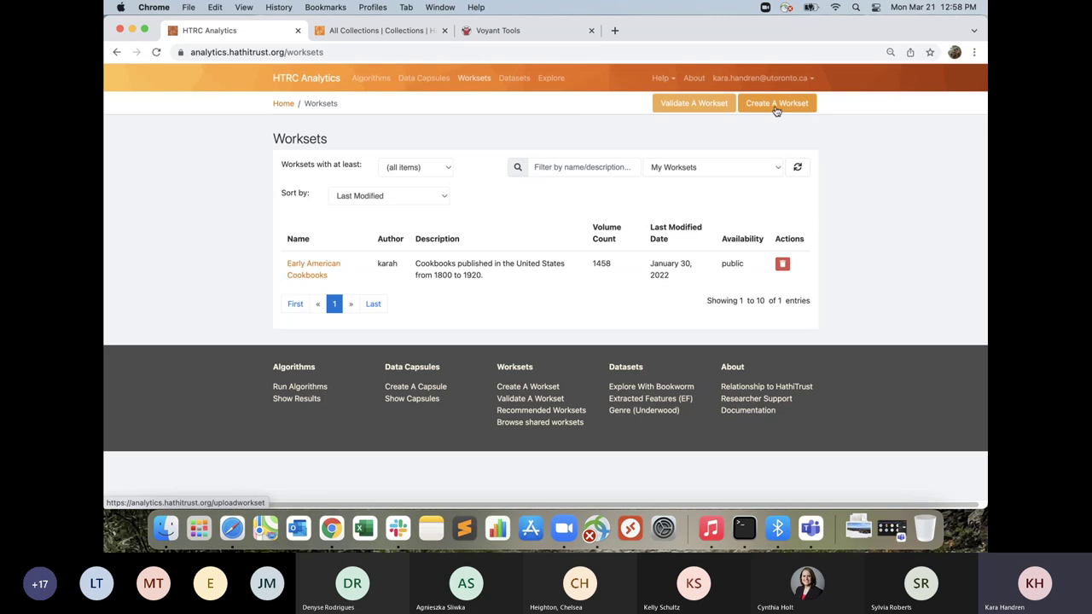
click(777, 109)
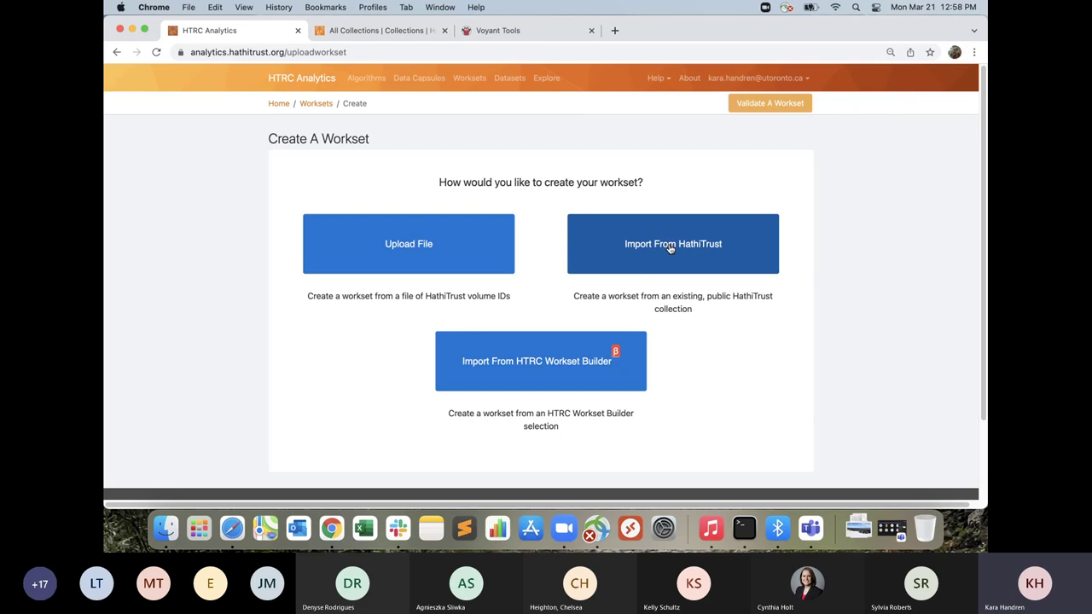
click(667, 246)
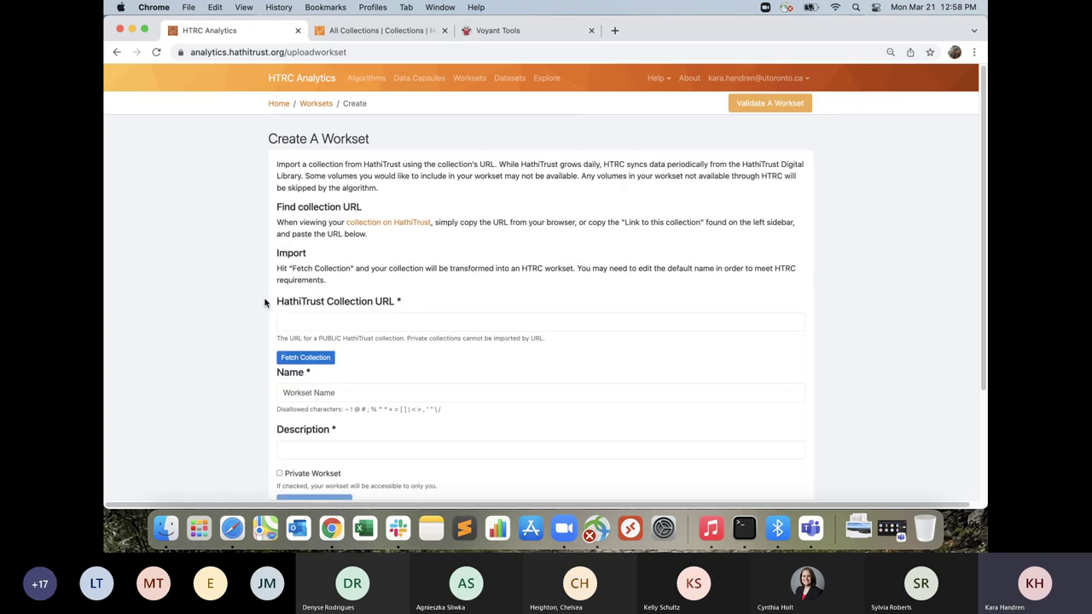
click(329, 327)
click(400, 329)
click(355, 31)
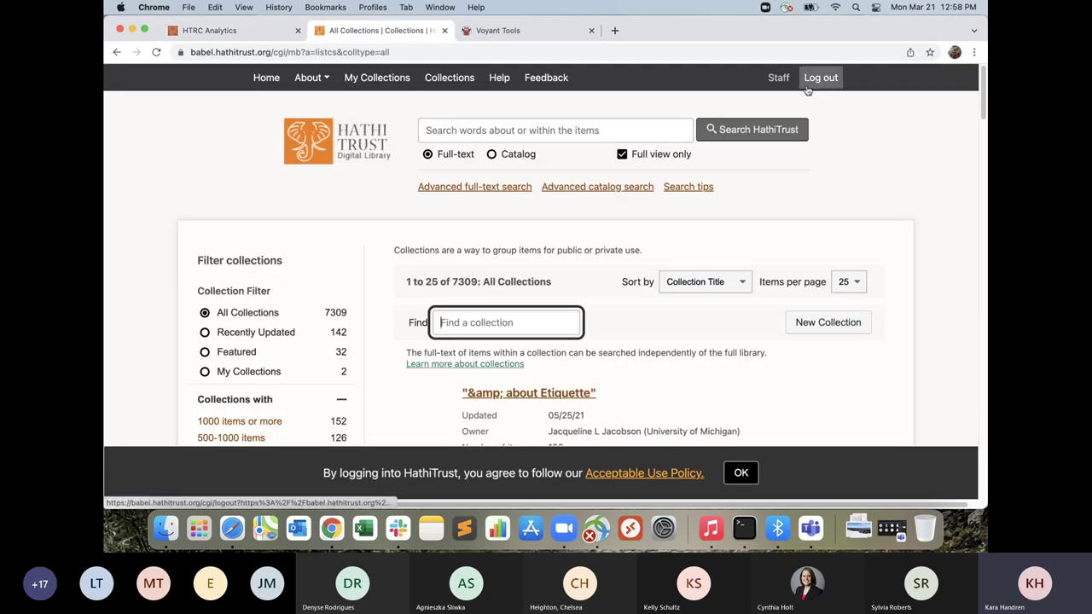
Filter the HathiTrust collections for 'american cookbooks'
scroll(734, 247, down, 1)
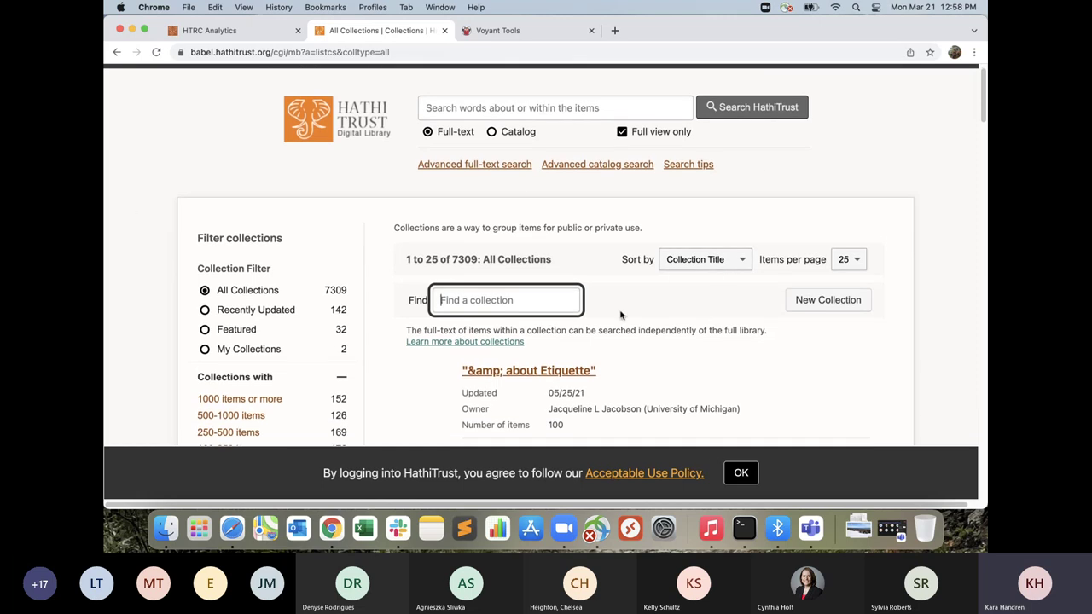
scroll(632, 281, up, 1)
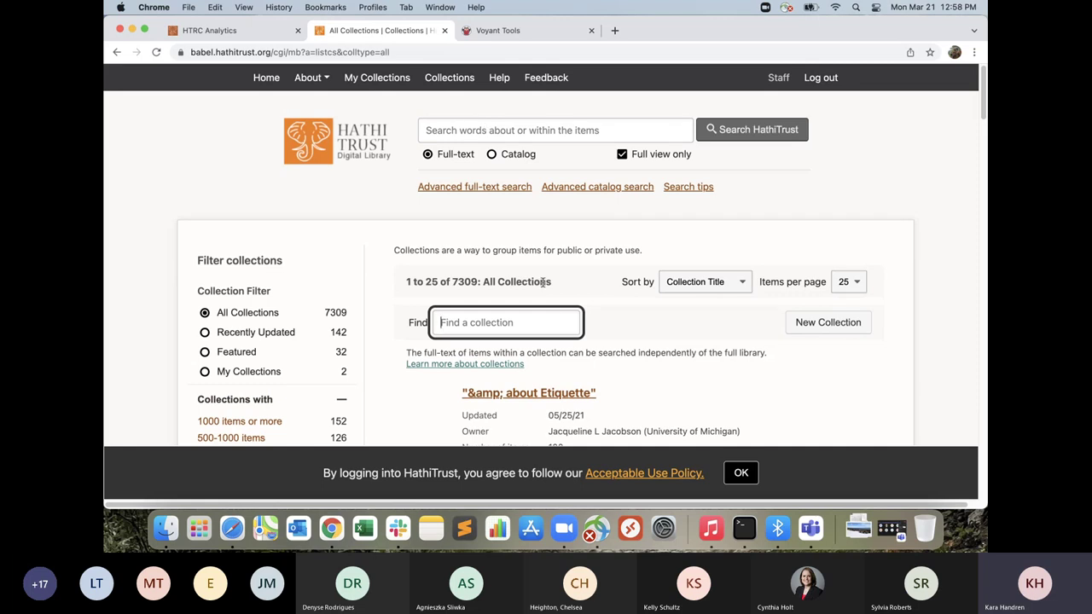
click(549, 320)
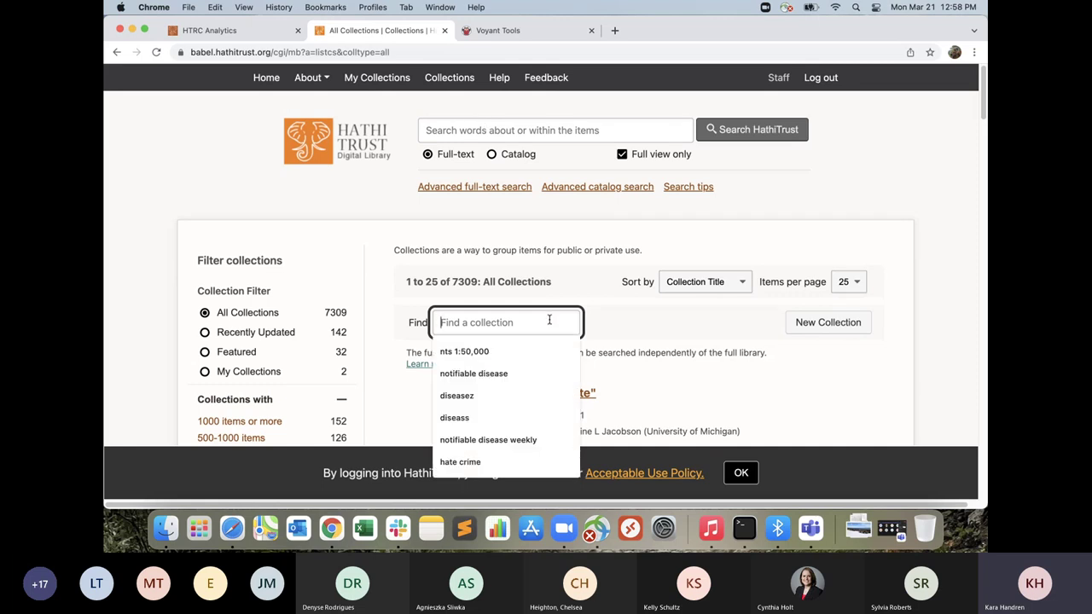
click(586, 286)
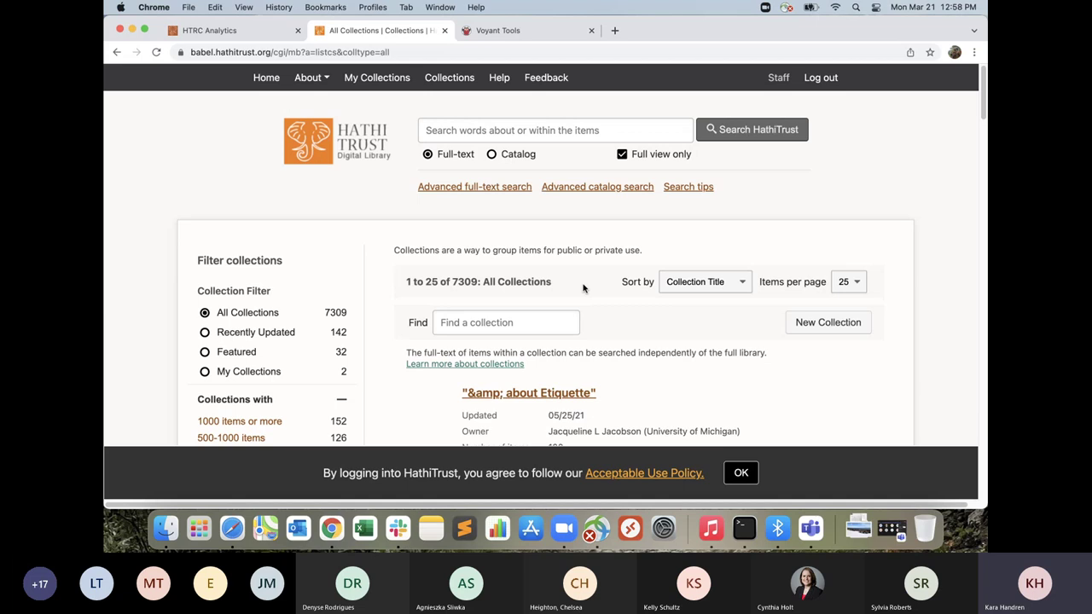
click(541, 316)
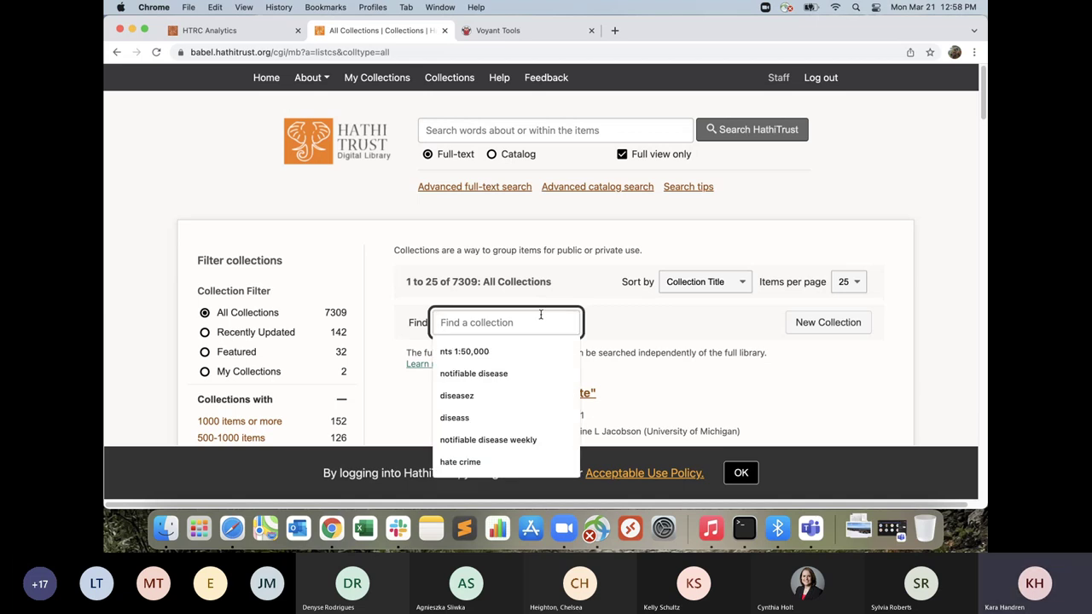
text(ameri)
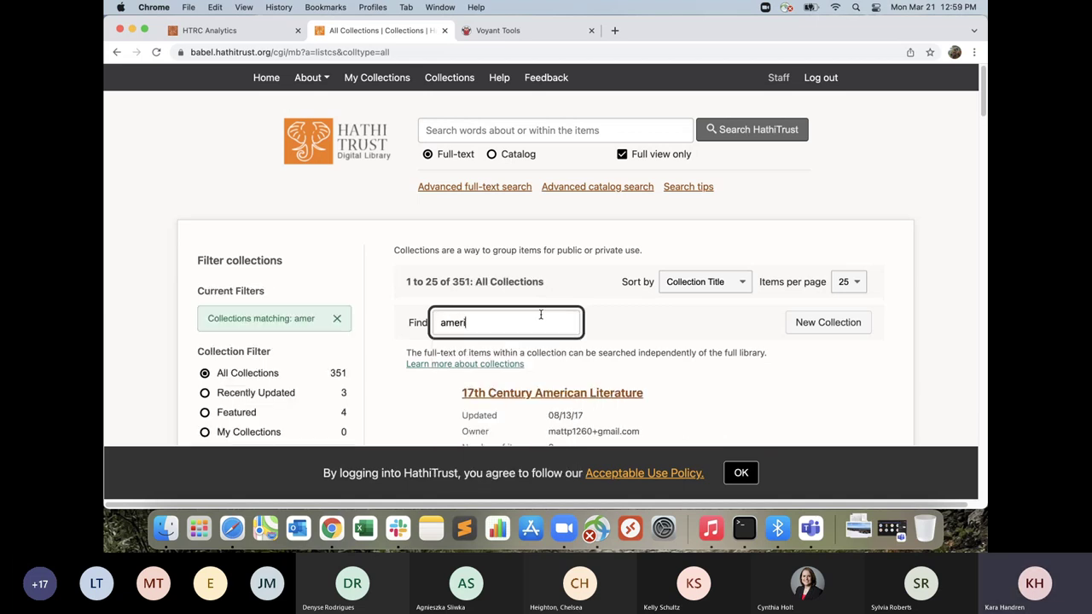
text(can cookbooks)
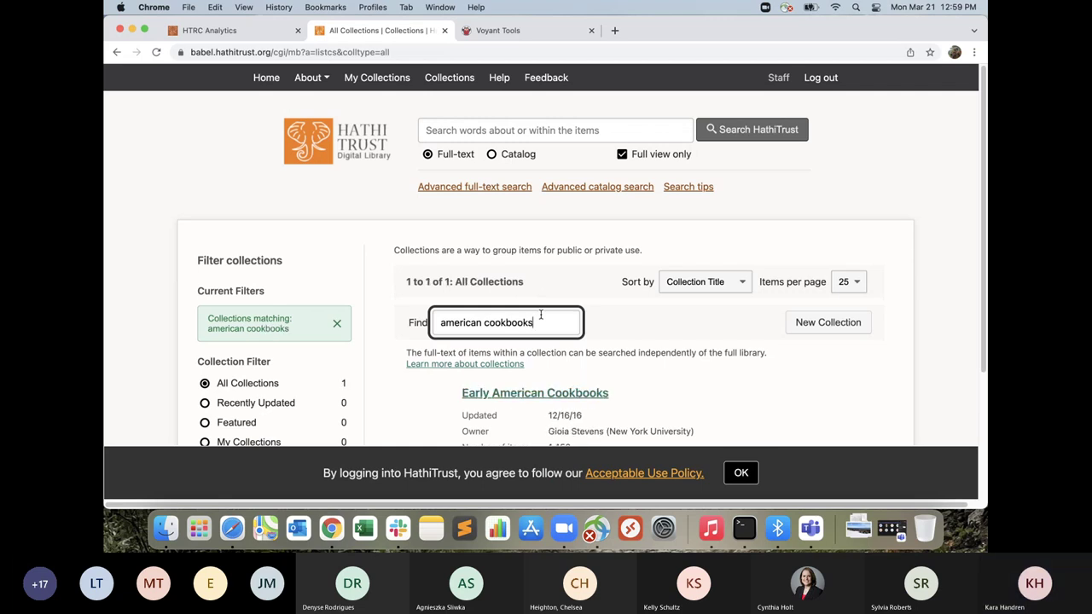
scroll(543, 376, down, 1)
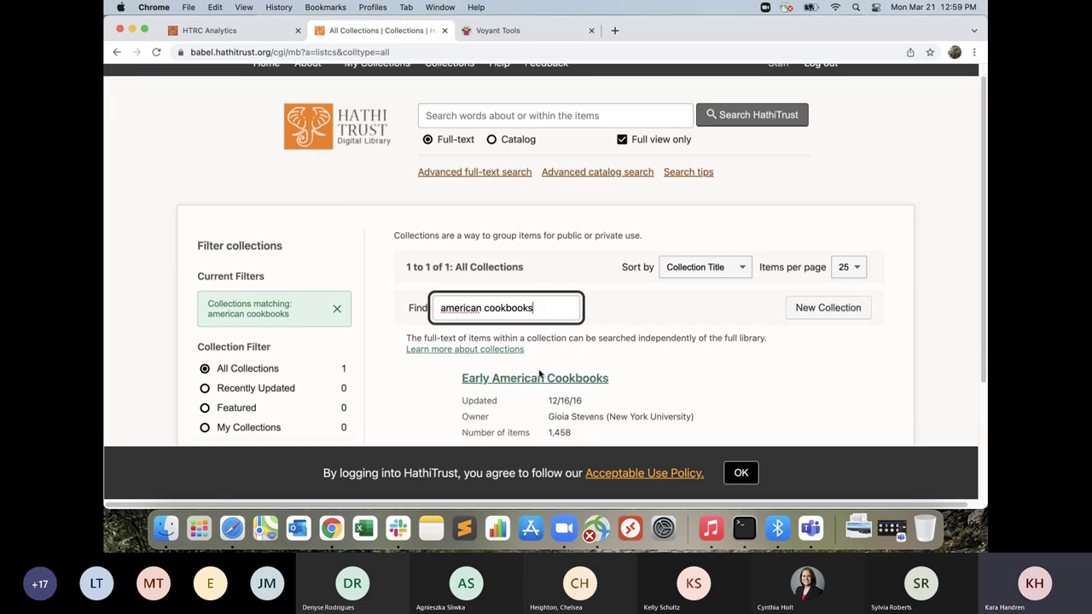
scroll(549, 379, down, 1)
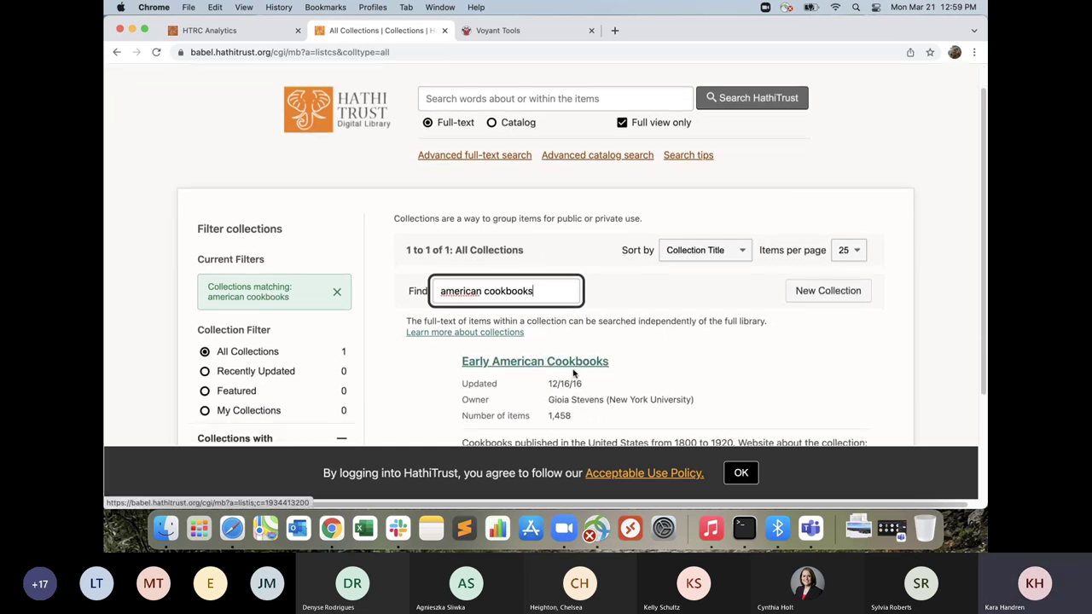
scroll(568, 366, up, 2)
Open the Early American Cookbooks collection (1458 items) and select its collection link for copying
click(587, 398)
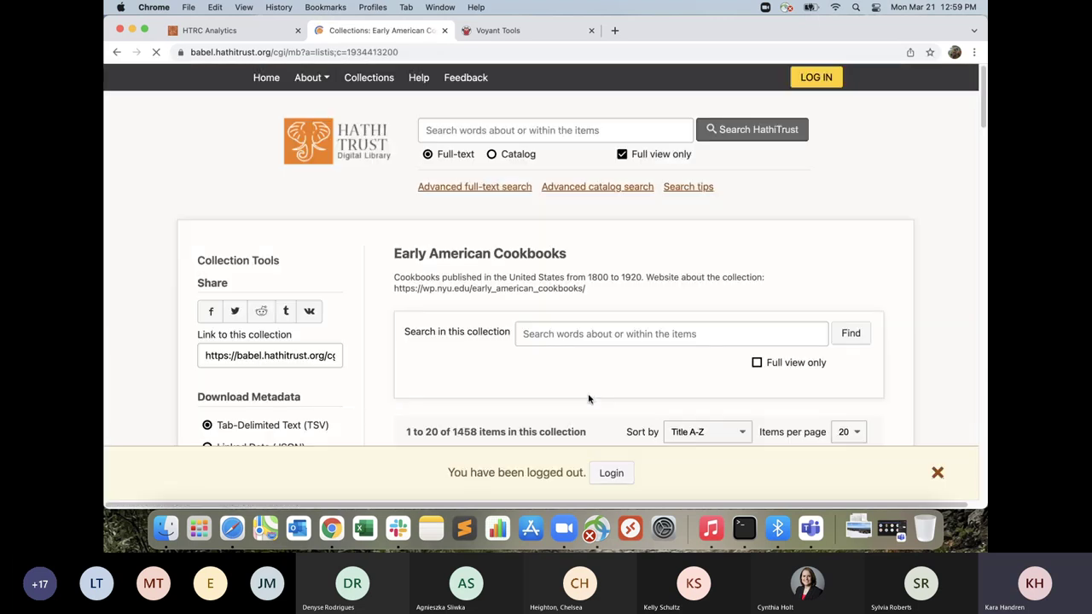
scroll(576, 386, down, 2)
scroll(571, 382, down, 3)
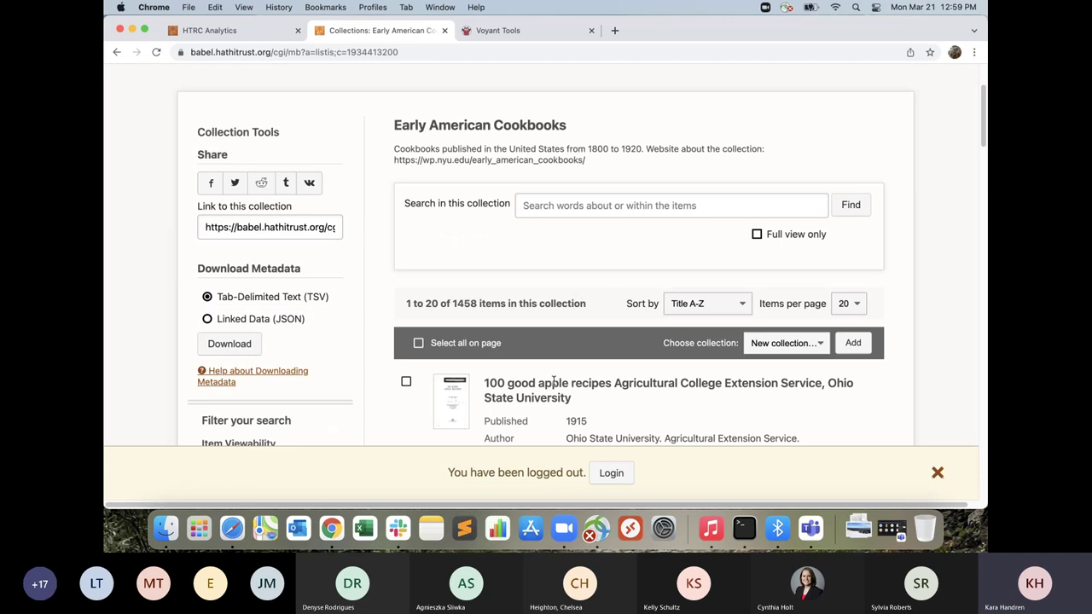
scroll(555, 381, down, 5)
scroll(576, 369, up, 4)
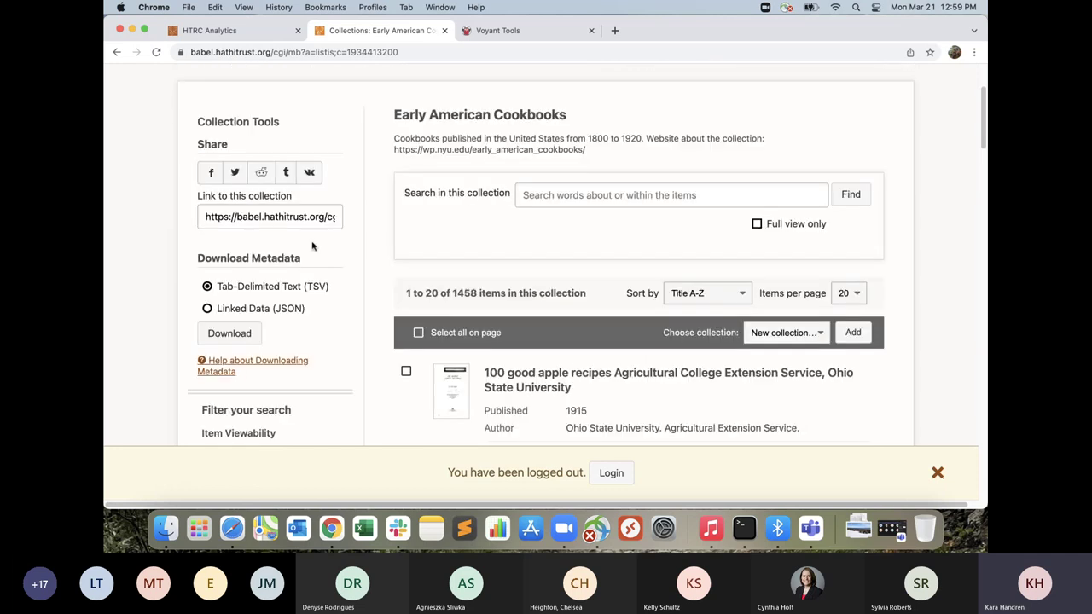
click(278, 218)
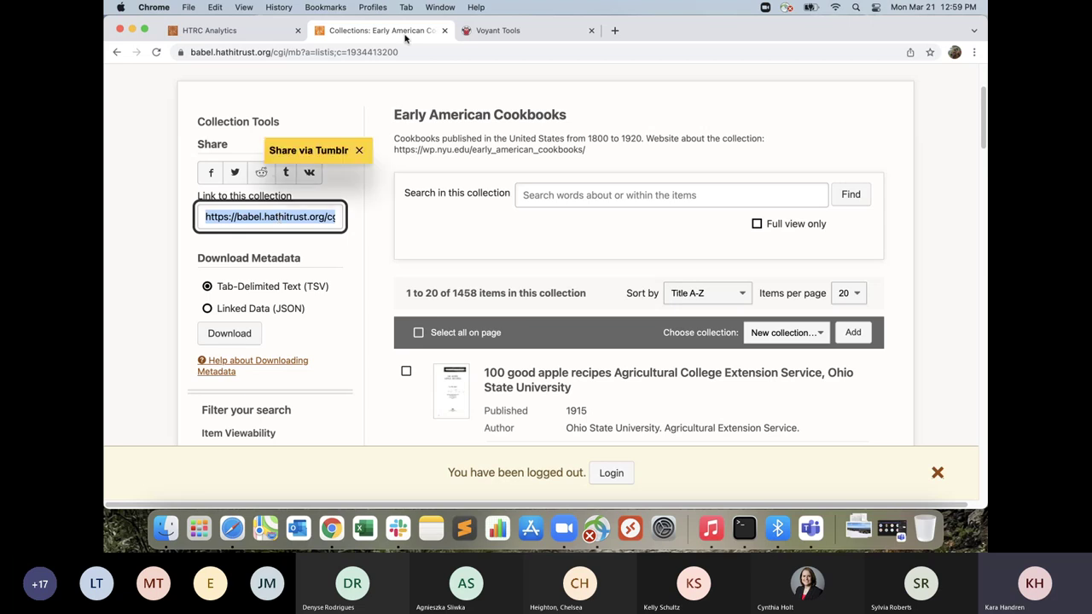
Paste the Early American Cookbooks link into the HathiTrust Collection URL field and fetch the collection
click(247, 32)
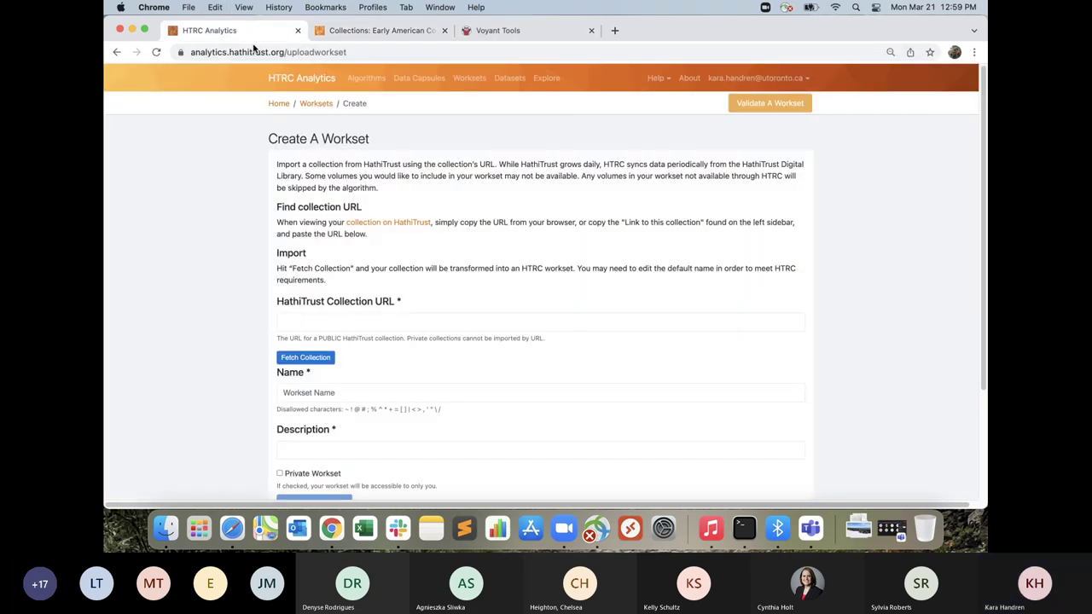
scroll(406, 295, down, 1)
click(386, 305)
key(super+v)
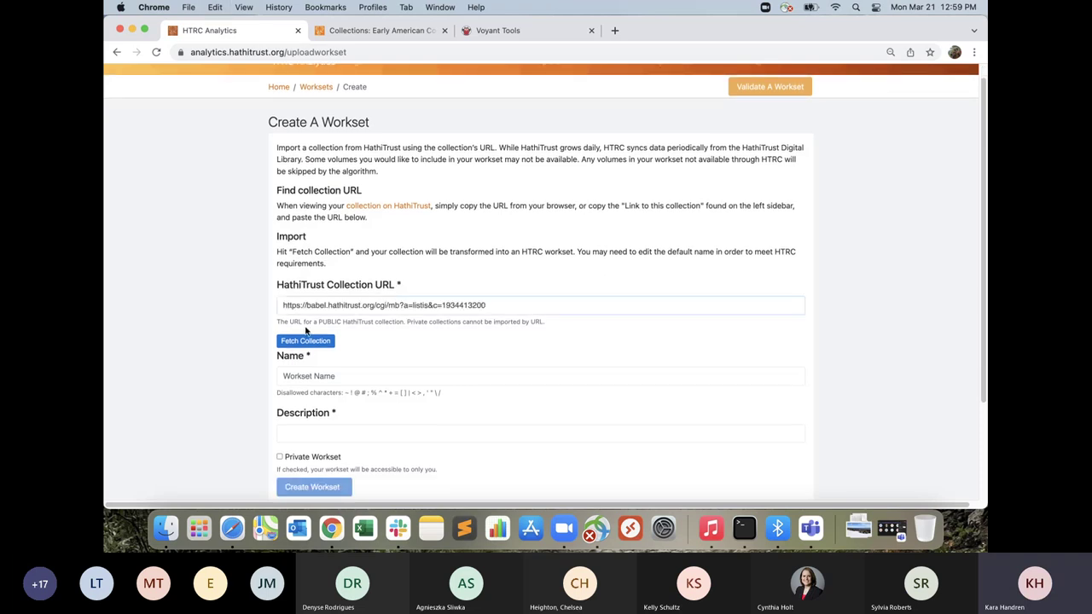
click(307, 342)
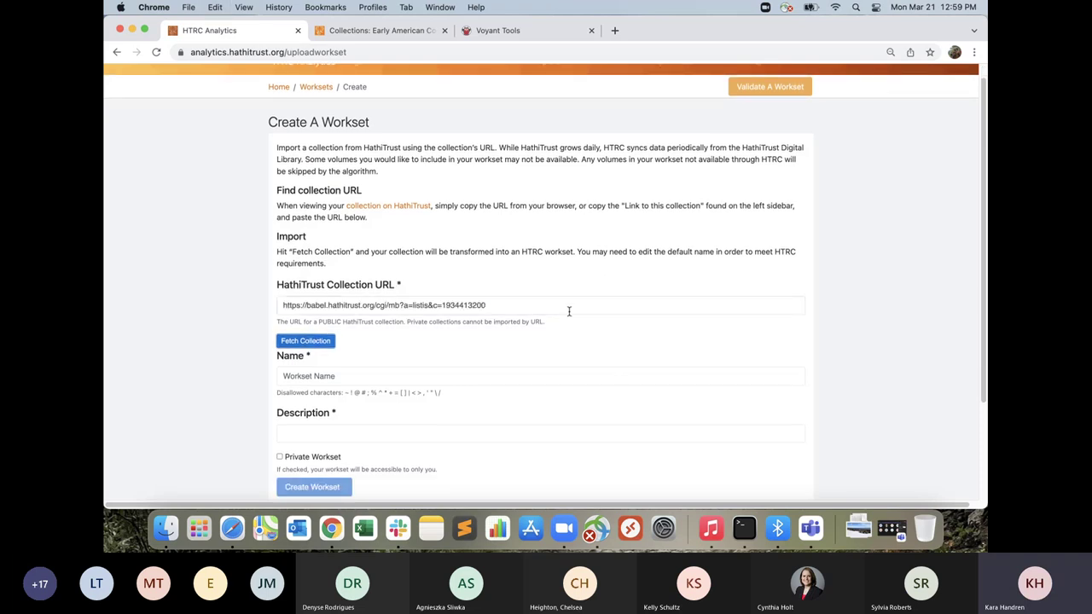
scroll(570, 314, down, 3)
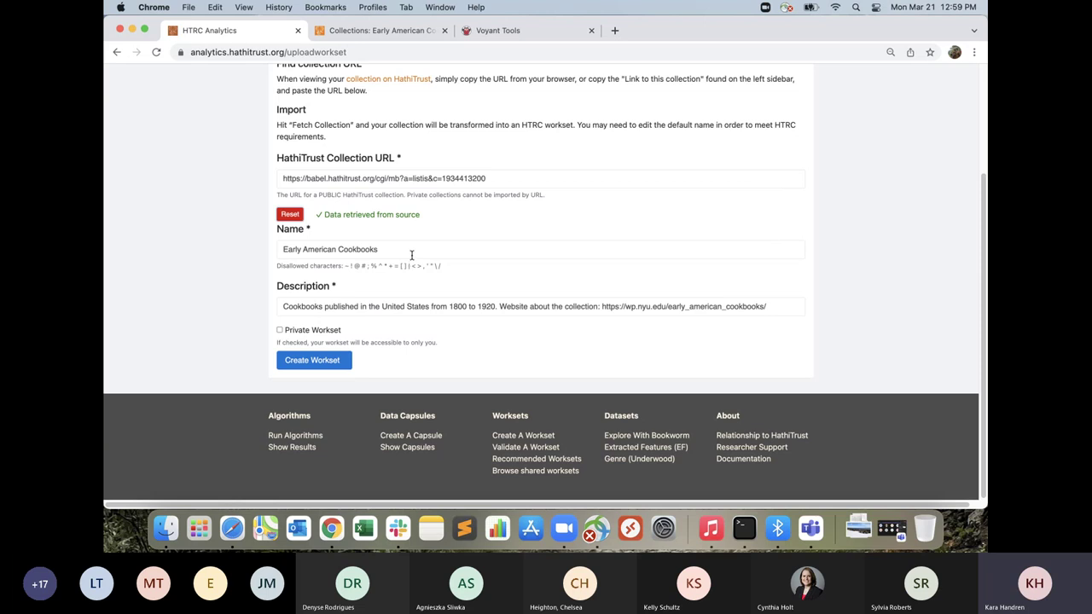
Name the workset 'Early American Cookbooks 2' and create it
click(413, 252)
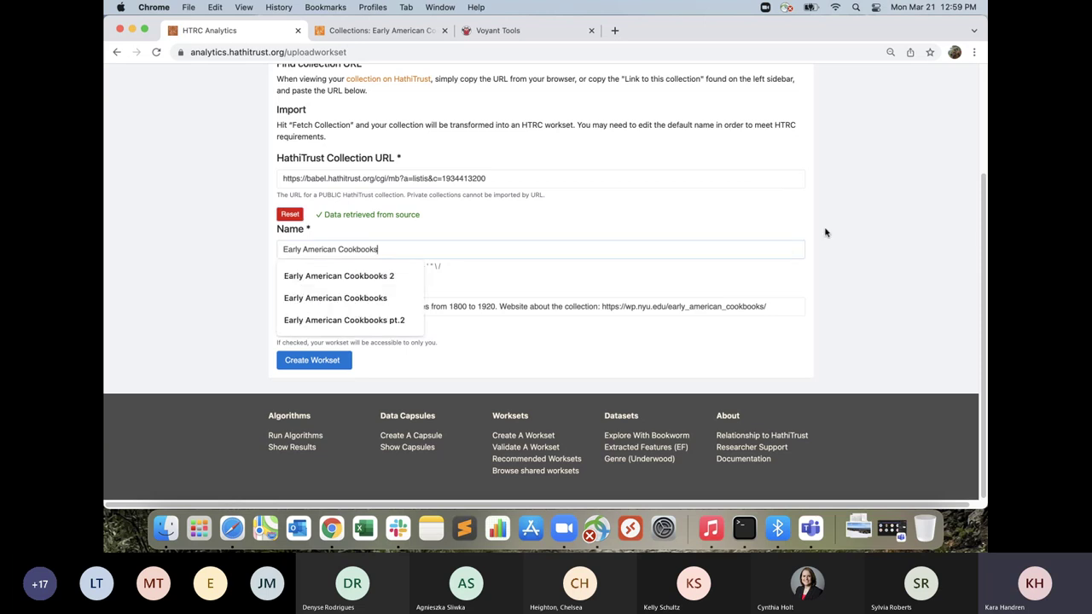
text(2)
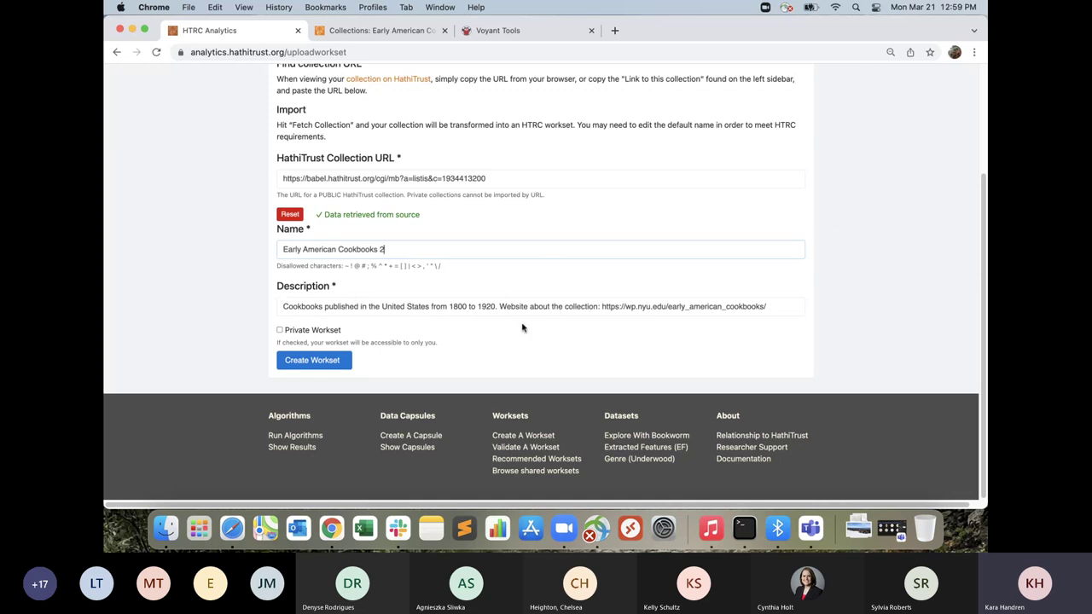
click(323, 365)
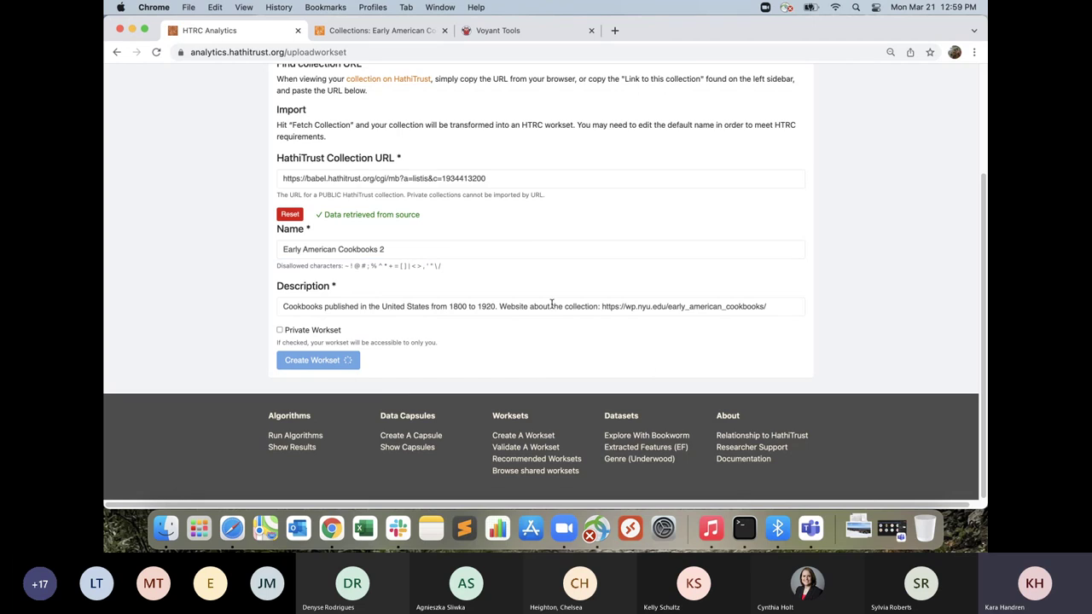
scroll(368, 284, down, 1)
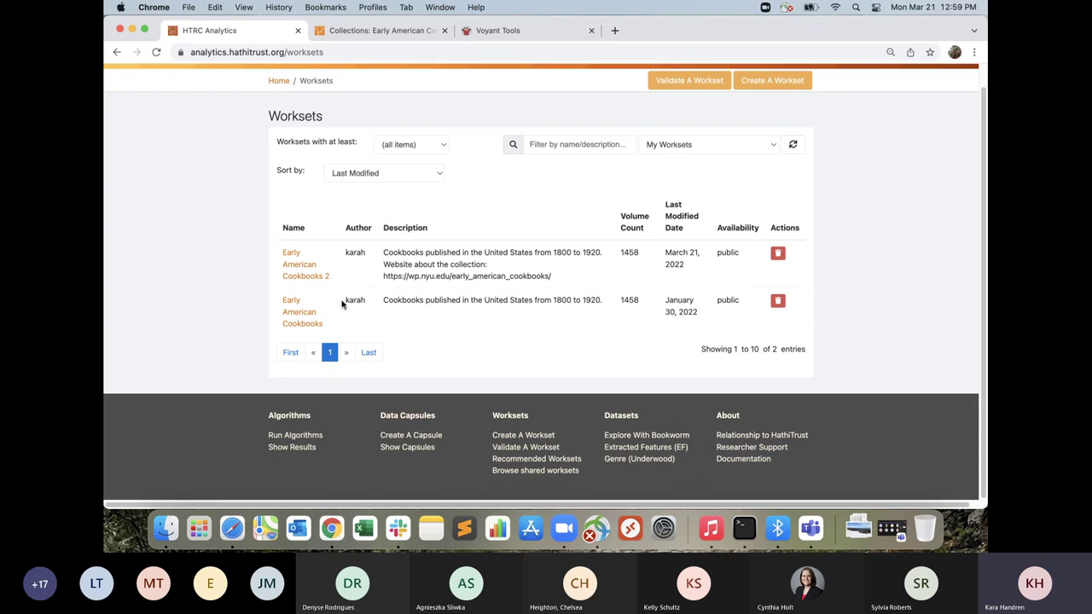
scroll(342, 304, up, 1)
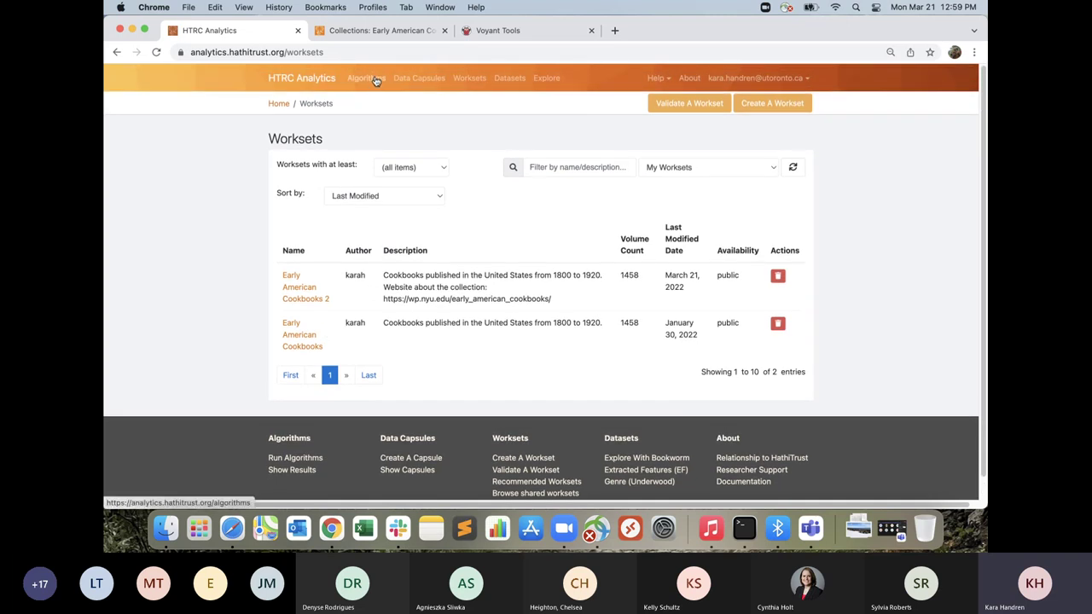
click(375, 80)
scroll(422, 290, down, 5)
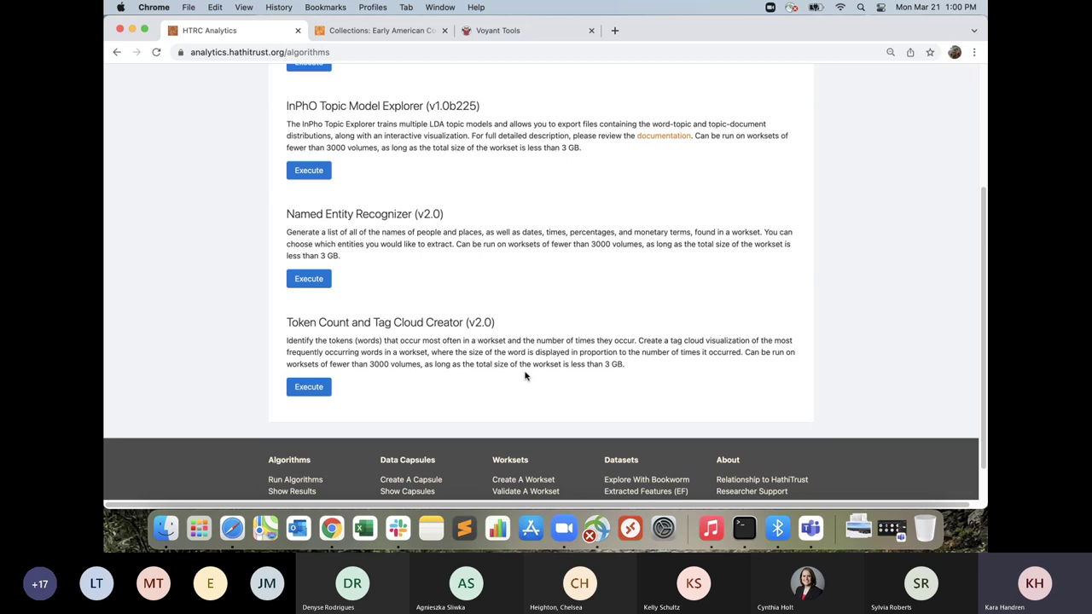
click(309, 388)
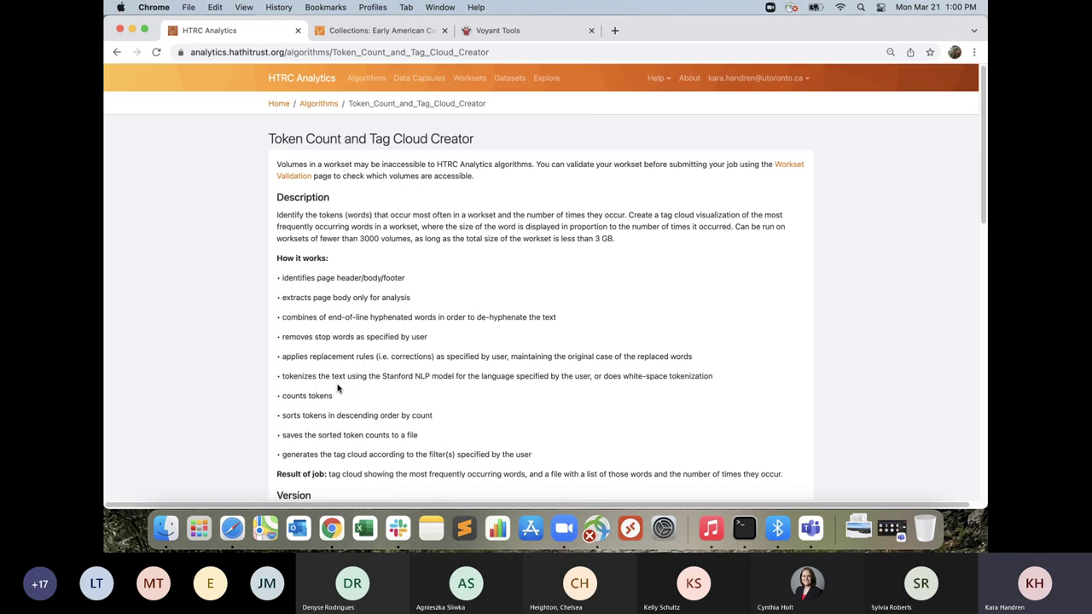
scroll(329, 222, down, 1)
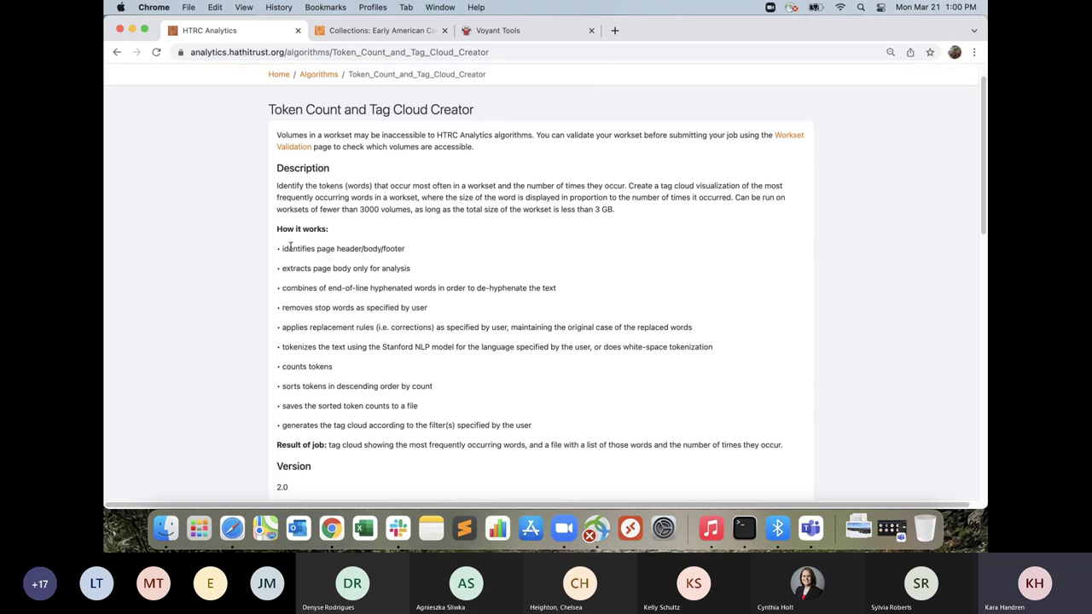
drag(288, 246, 358, 326)
click(309, 294)
triple_click(299, 276)
click(346, 272)
triple_click(293, 309)
click(394, 382)
drag(295, 386, 410, 385)
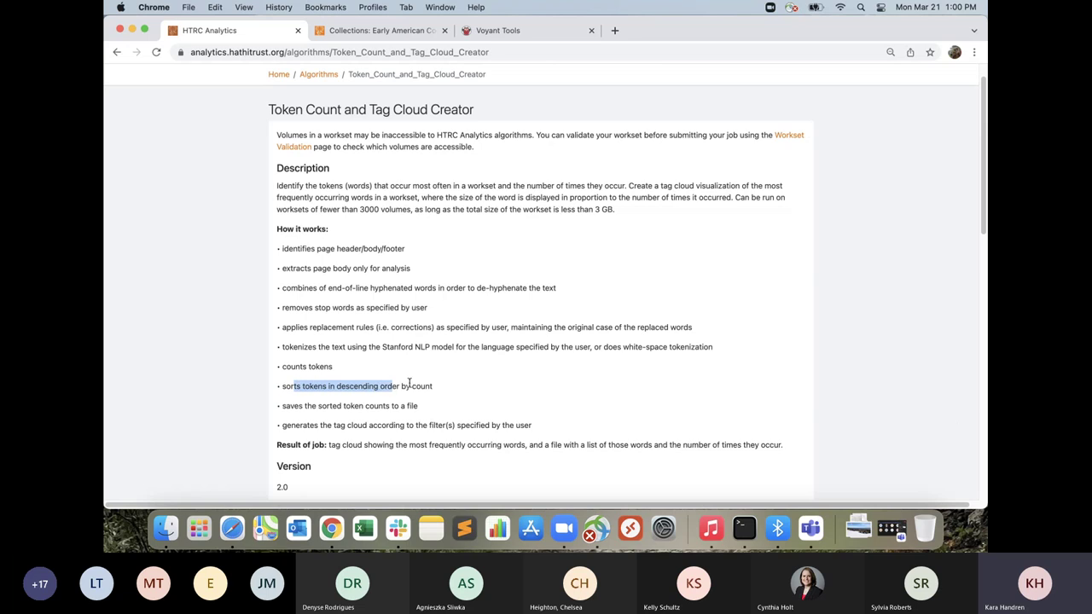
scroll(644, 387, down, 1)
scroll(644, 386, down, 7)
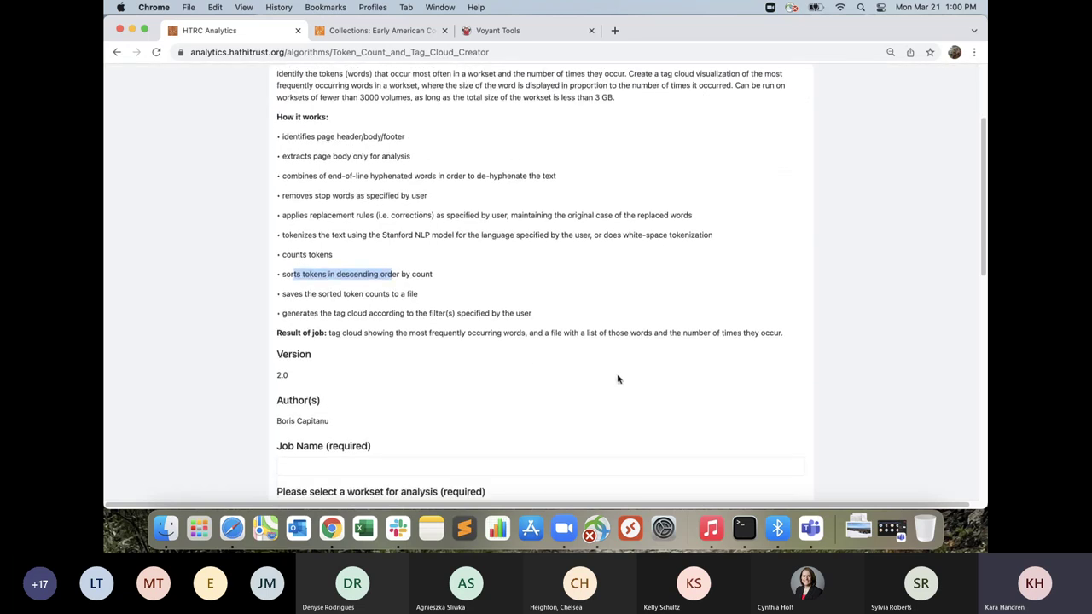
Name the job 'Cookbooks 2' and choose the Early American Cookbooks workset from My Worksets
click(368, 270)
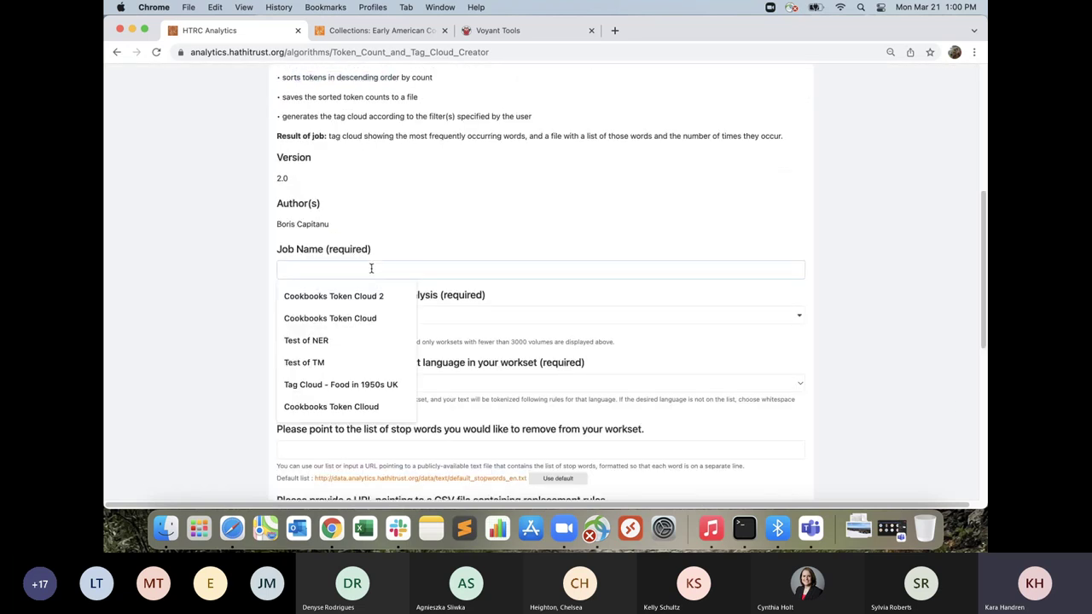
text(V)
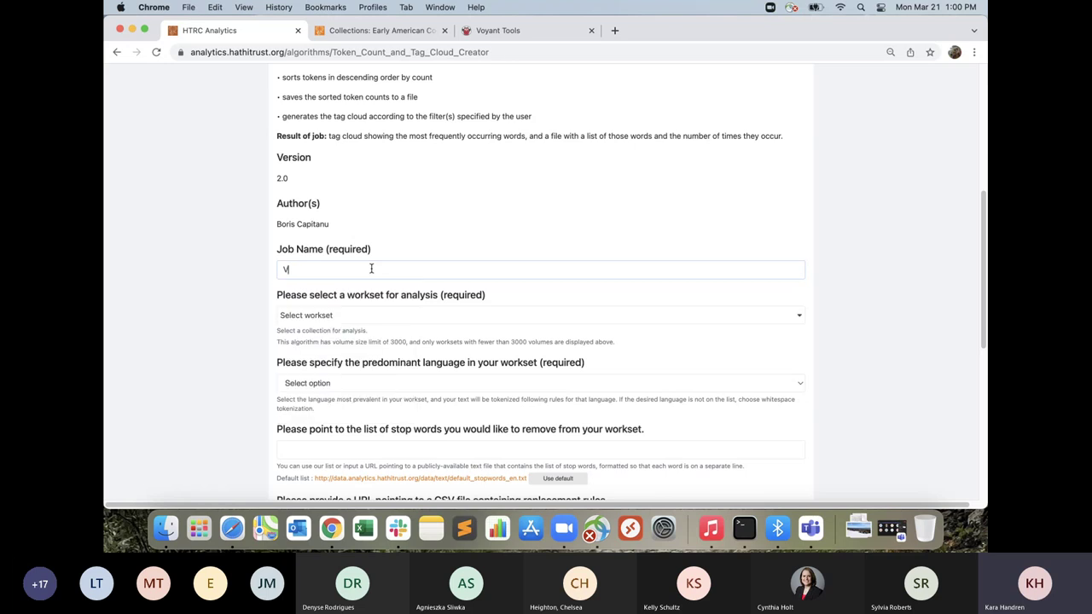
text(Cookbooks)
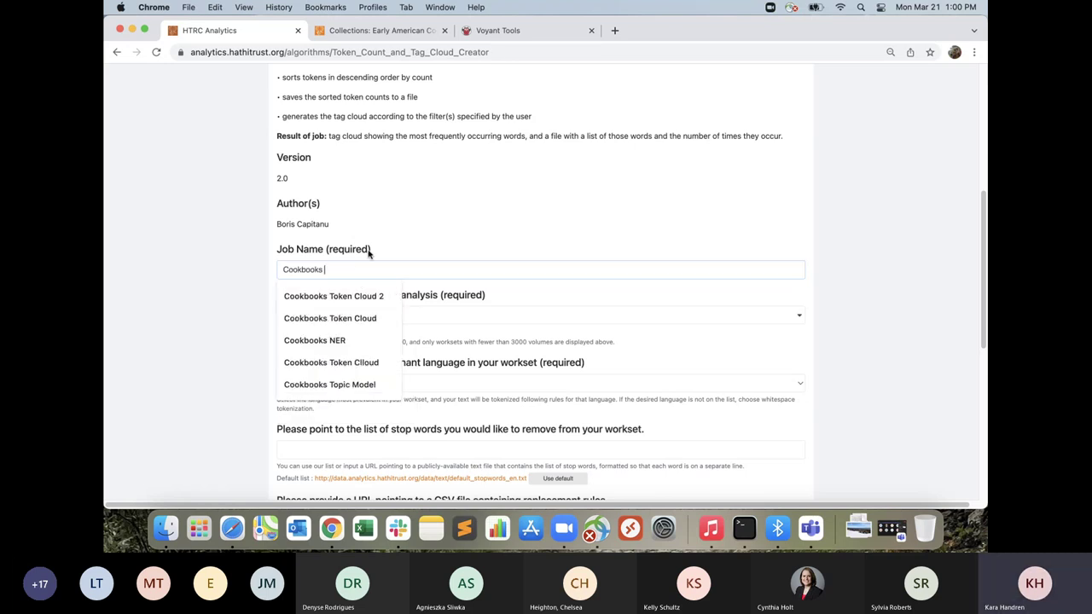
text( 2)
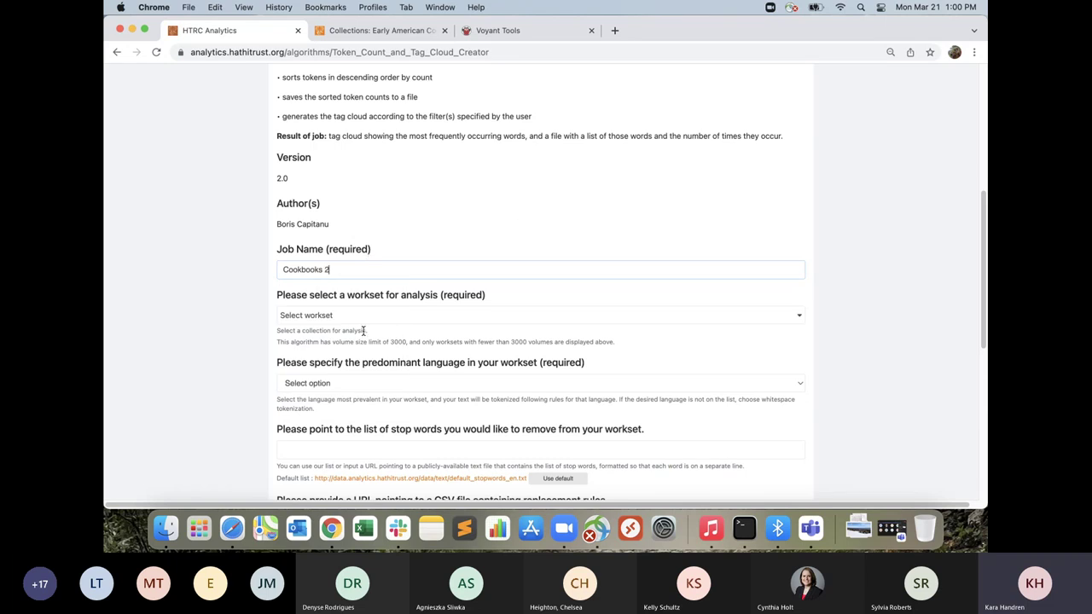
click(368, 318)
click(372, 340)
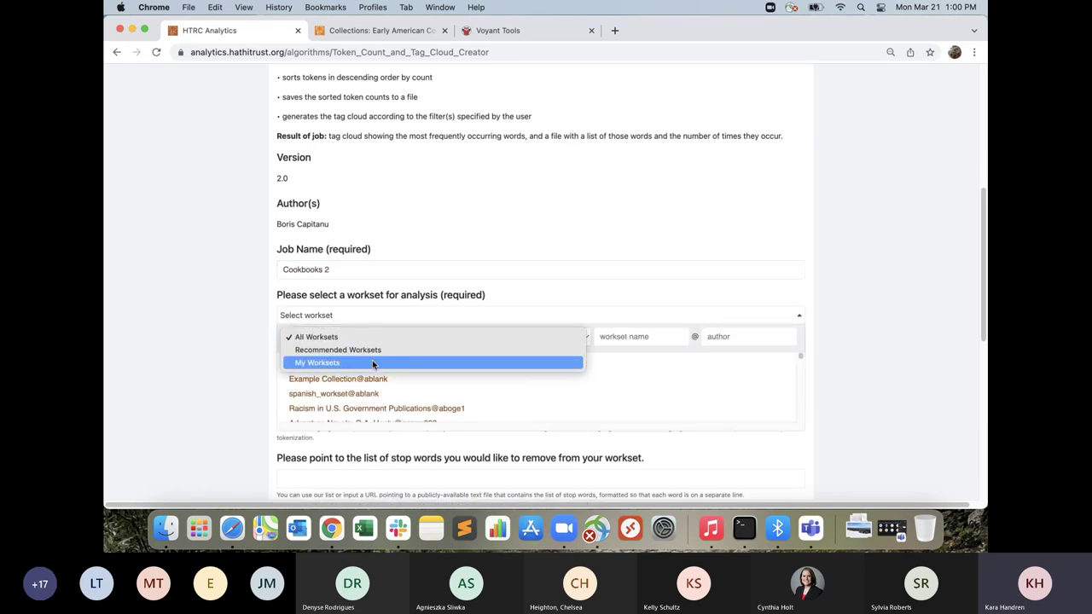
click(391, 360)
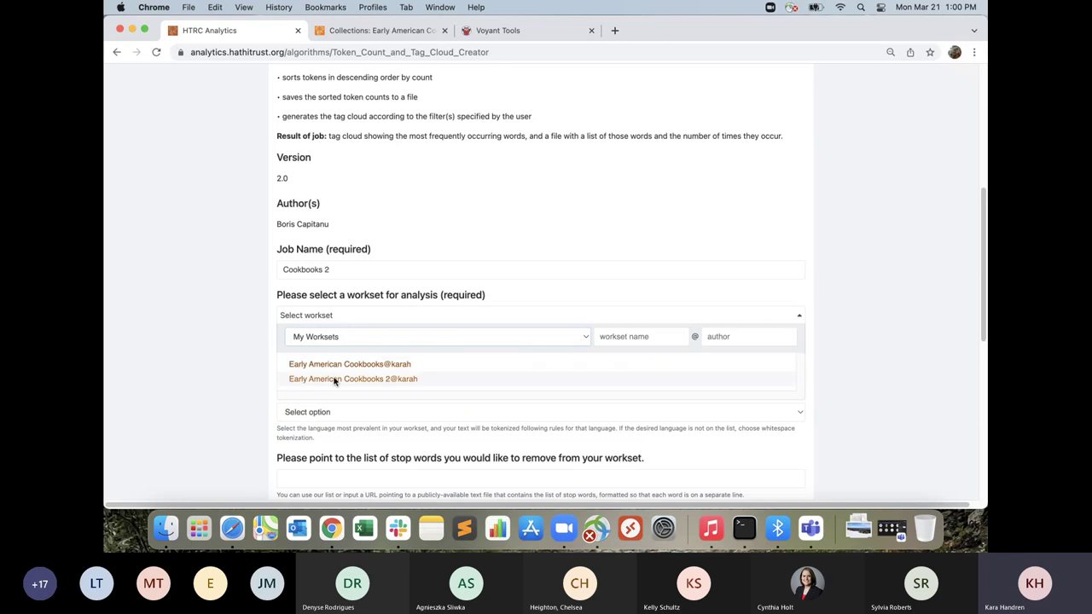
click(337, 371)
Set language to English, use the default stop words and corrections, and limit tokens to 175
scroll(377, 324, down, 2)
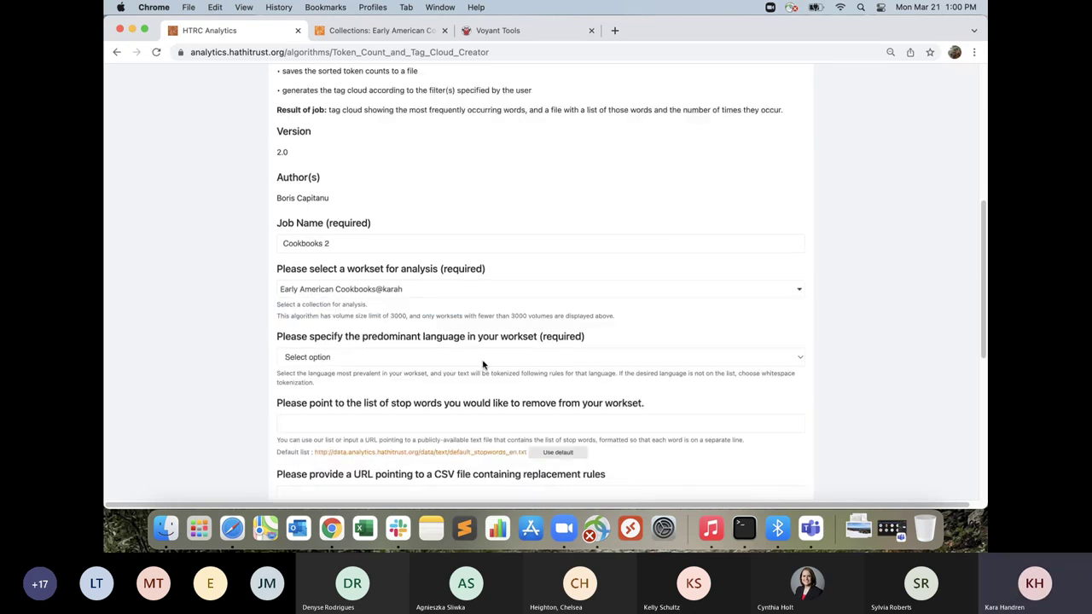
click(376, 300)
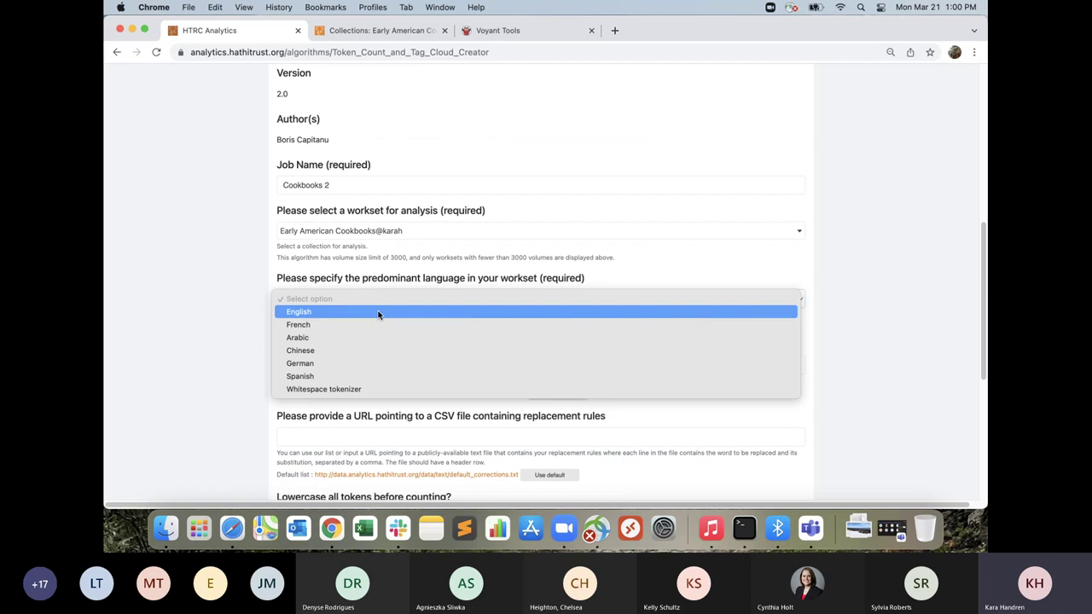
click(379, 312)
scroll(367, 325, down, 2)
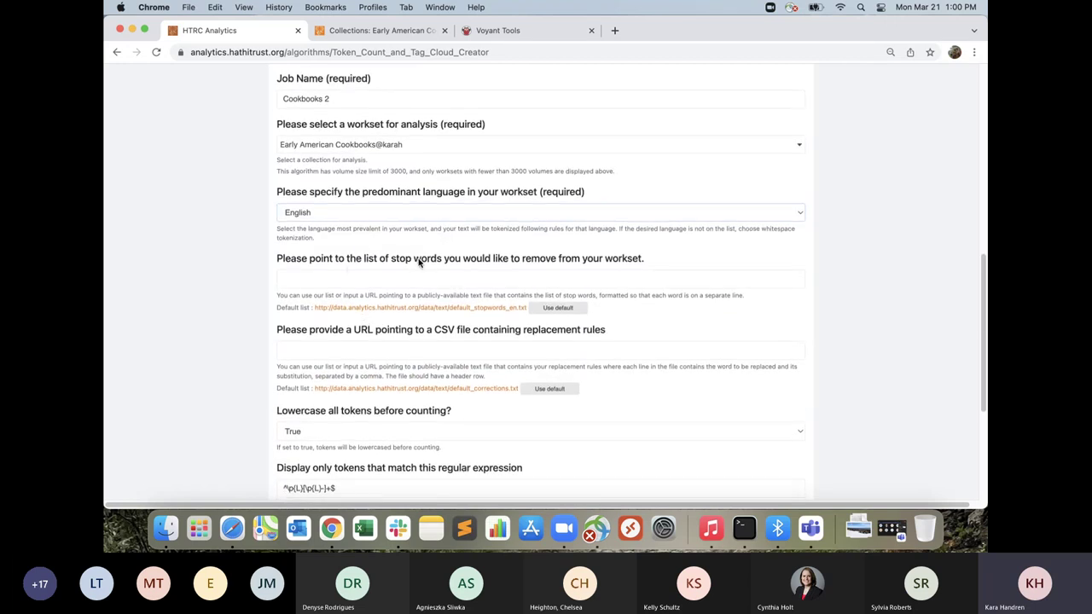
click(553, 311)
click(559, 390)
scroll(611, 423, down, 5)
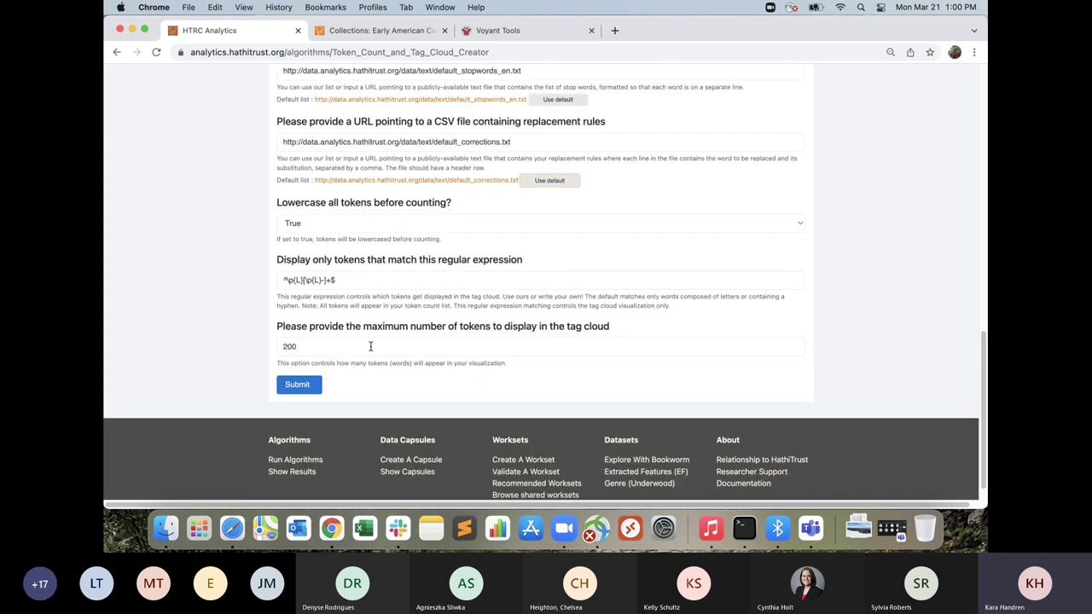
key(super+a)
text(175)
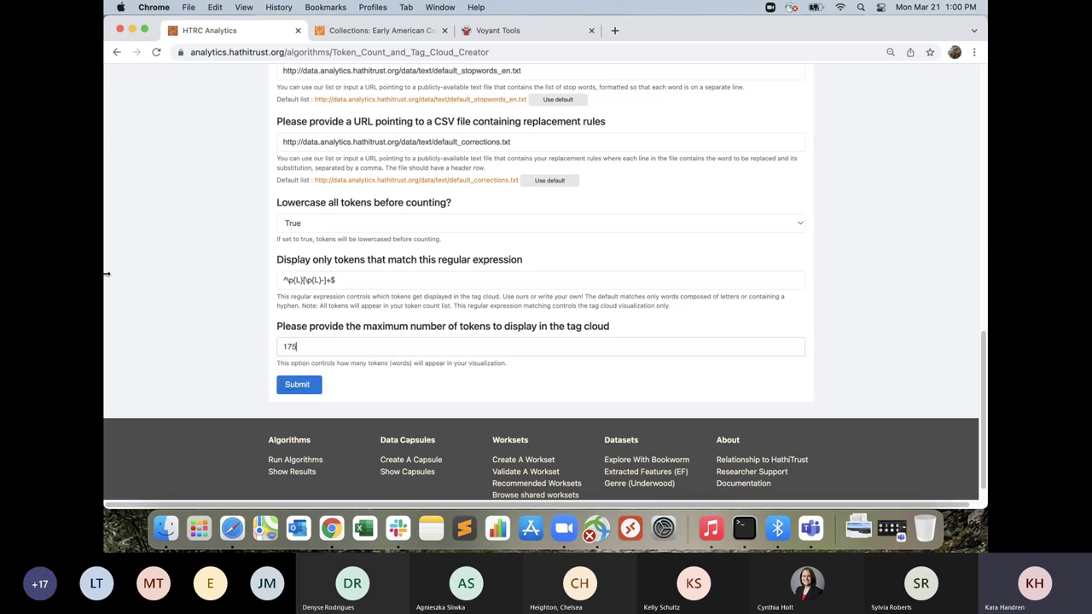
Submit the Cookbooks 2 job and confirm it shows as Staging under Active Jobs
click(298, 386)
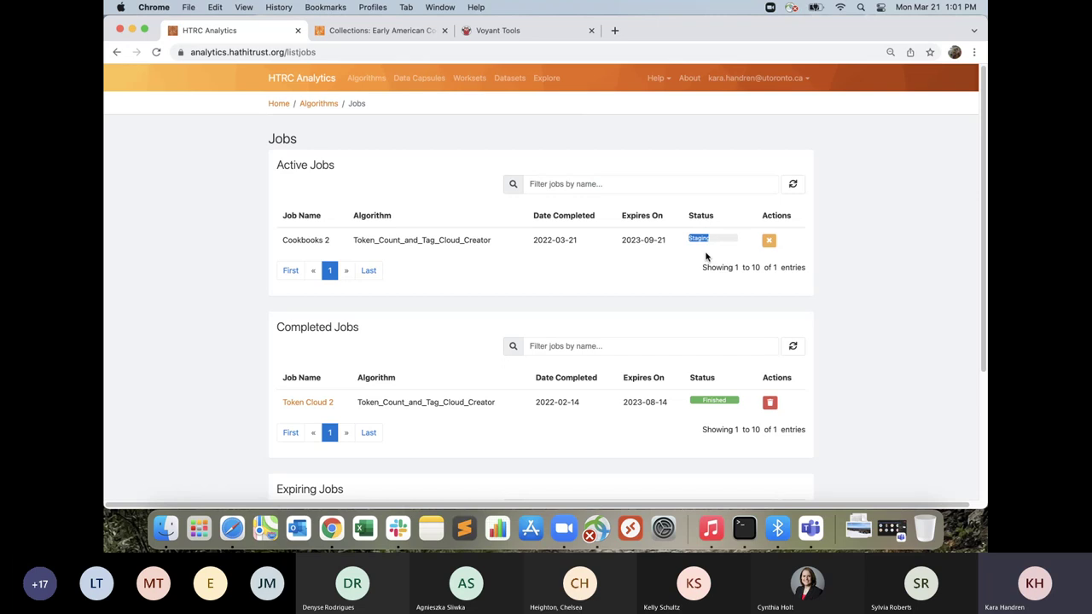
scroll(675, 267, down, 1)
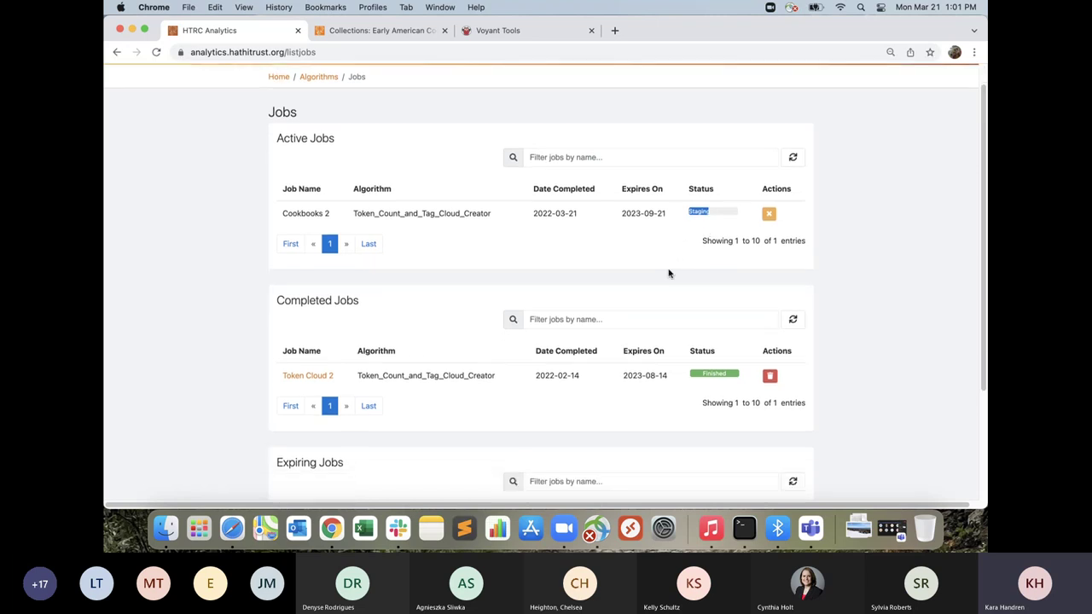
scroll(320, 376, down, 1)
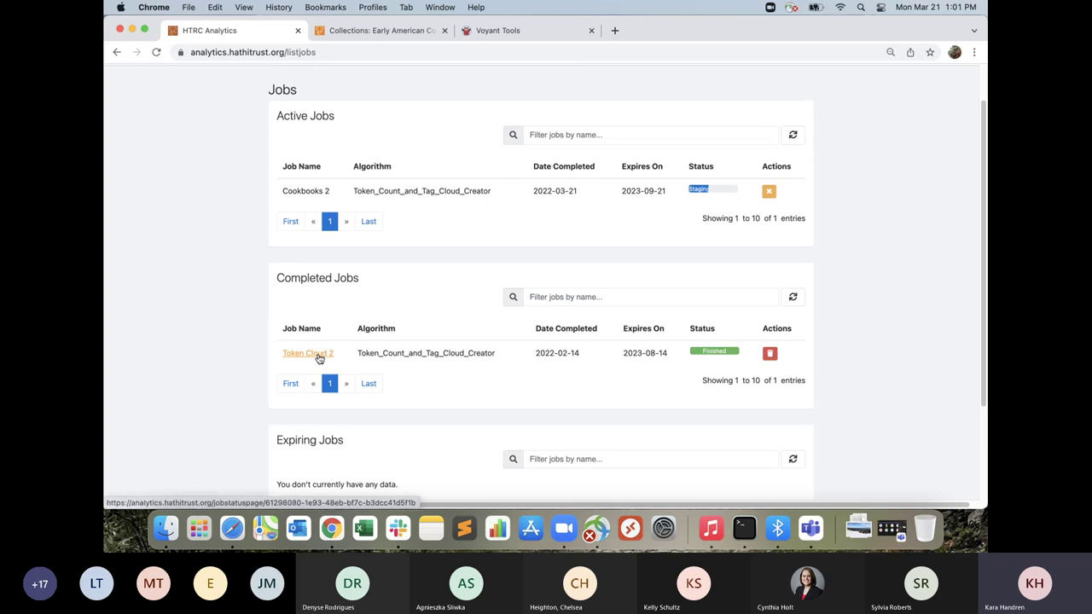
Open the completed Token Cloud 2 job and review its parameters and tag cloud of water, sugar, salt, butter
click(312, 354)
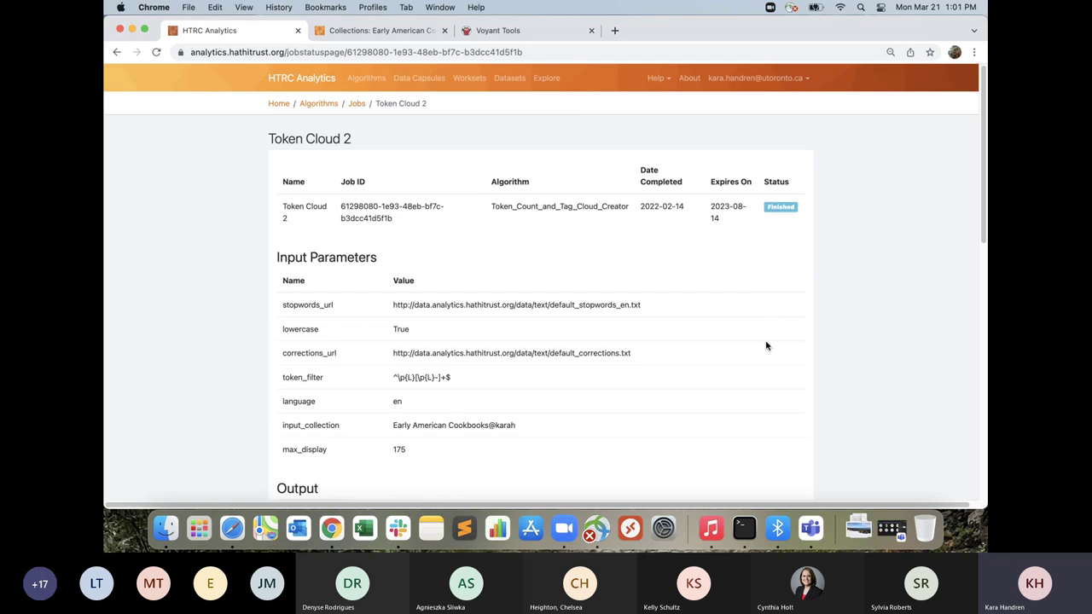
scroll(487, 314, down, 1)
scroll(487, 314, down, 1)
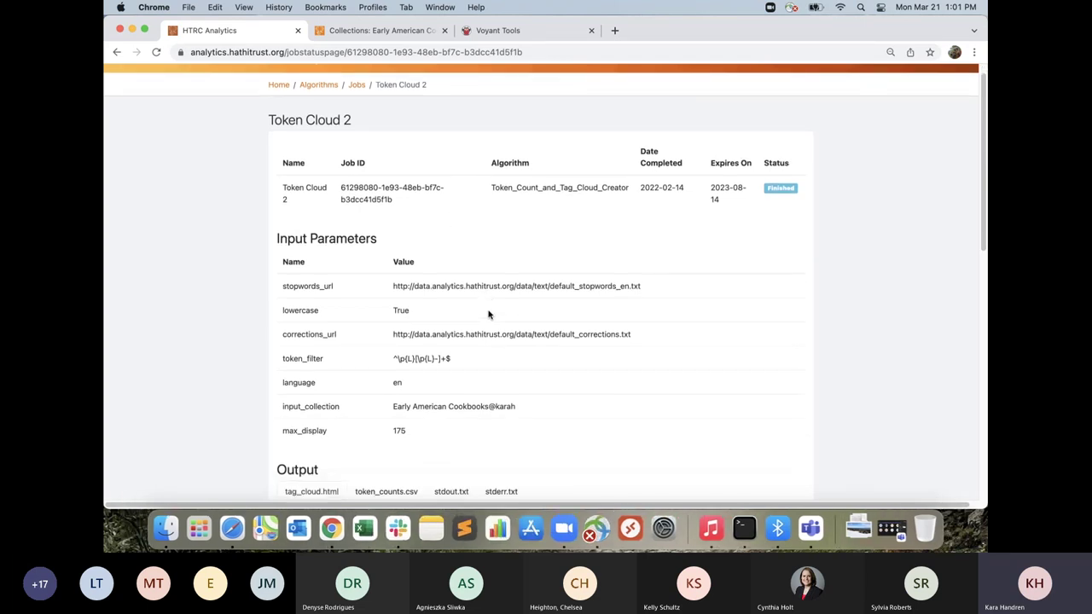
scroll(500, 322, down, 5)
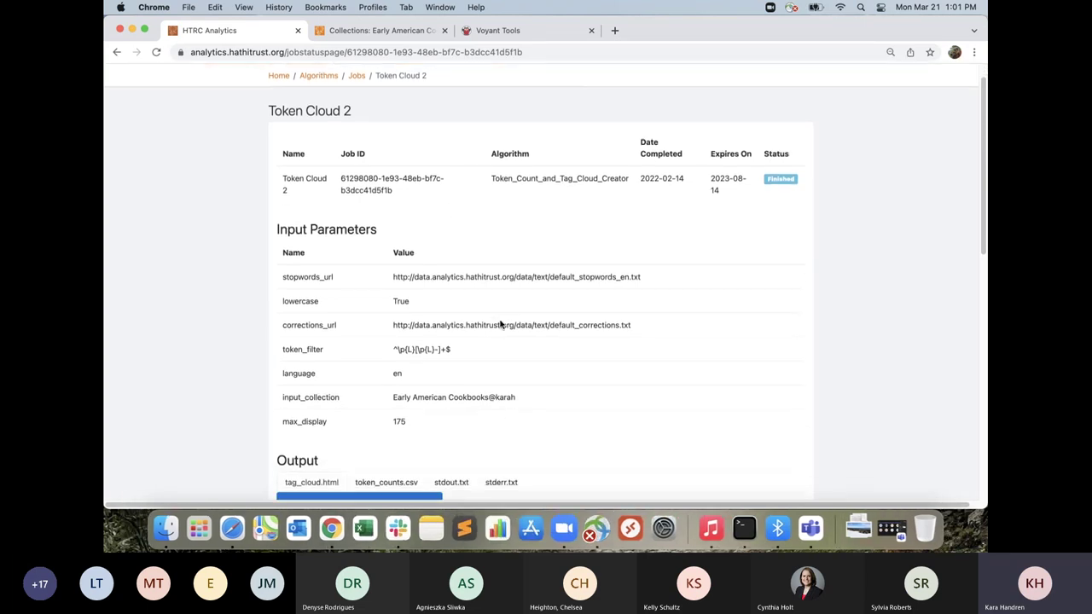
scroll(495, 270, up, 1)
scroll(692, 271, down, 10)
scroll(521, 174, up, 1)
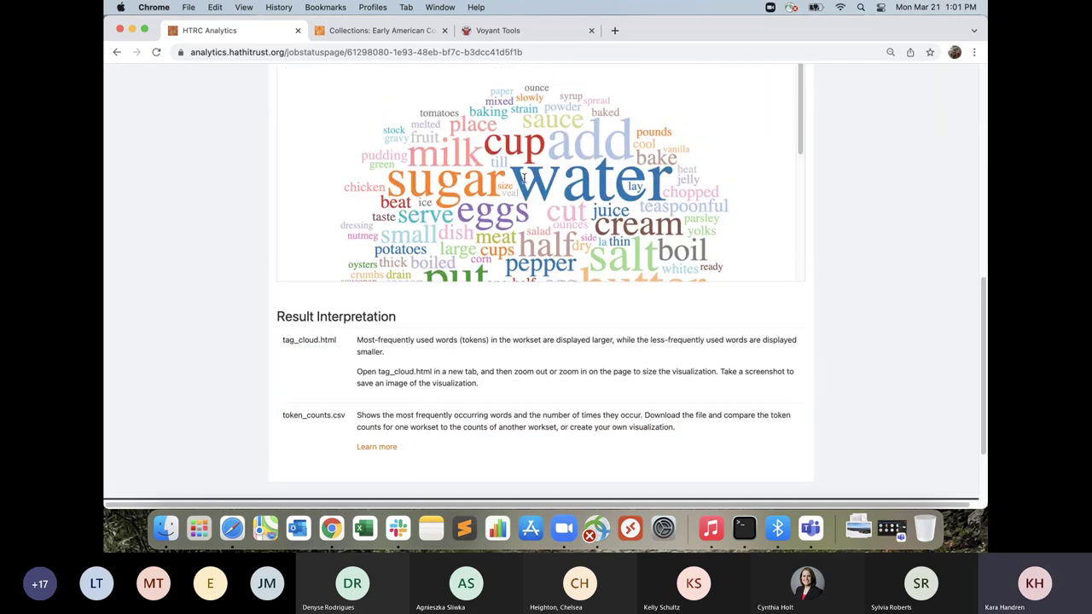
scroll(614, 167, up, 2)
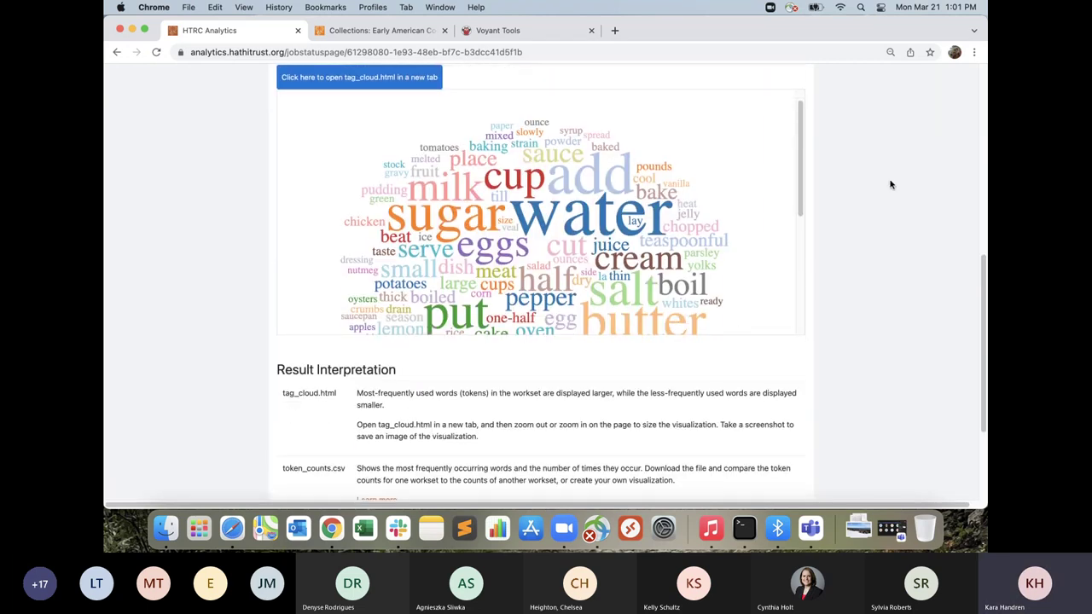
Open the Token Cloud 2 tag cloud in its own tab and come back to the job page
click(422, 83)
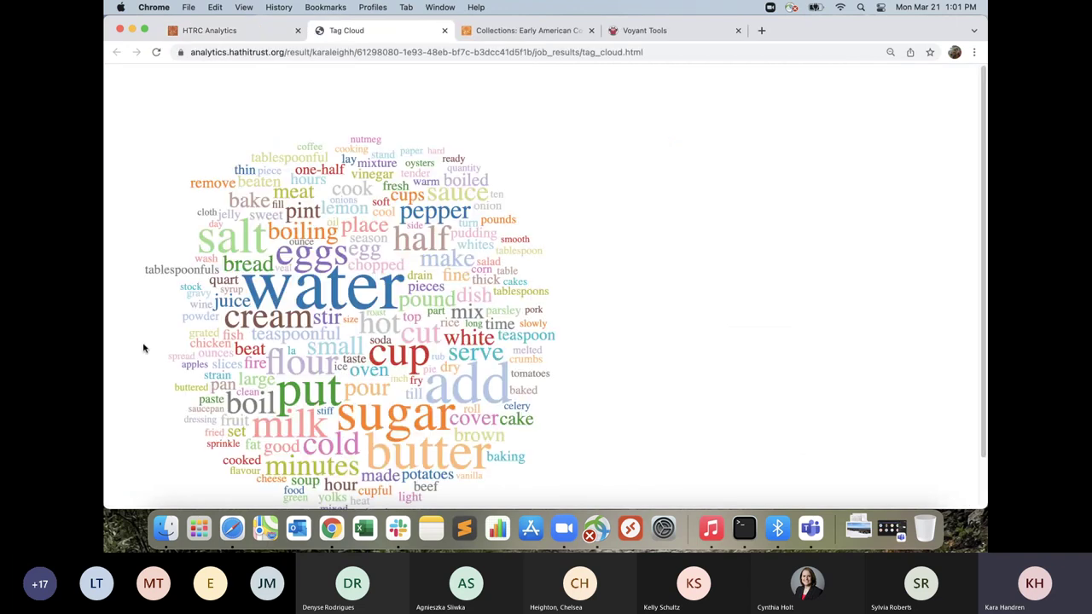
click(212, 34)
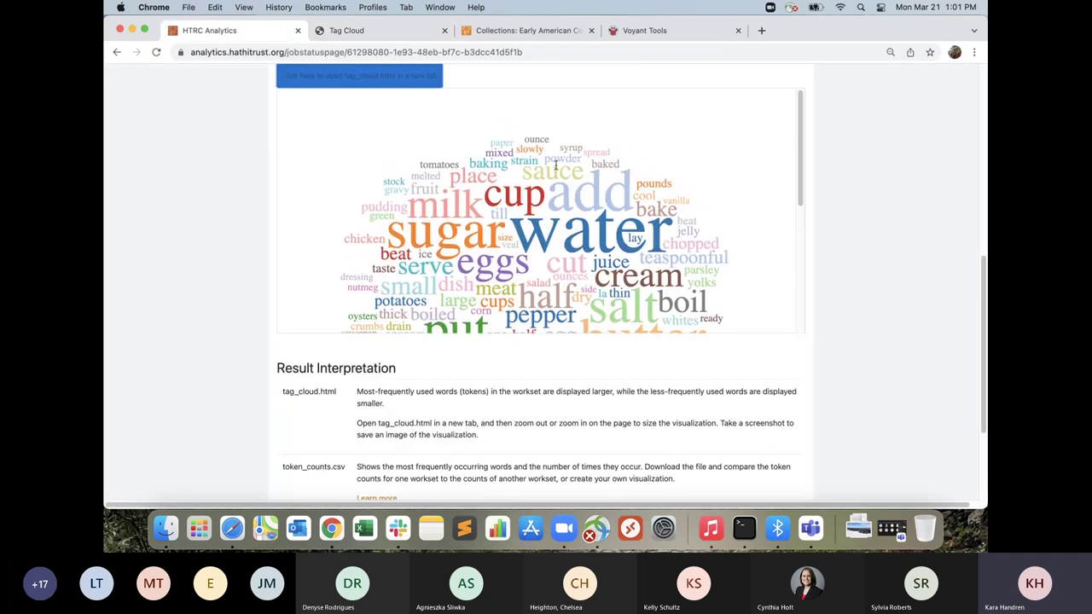
scroll(928, 171, up, 1)
Check token_counts.csv (water 699998, sugar 511867), return to tag_cloud.html, and minimize Chrome
click(388, 75)
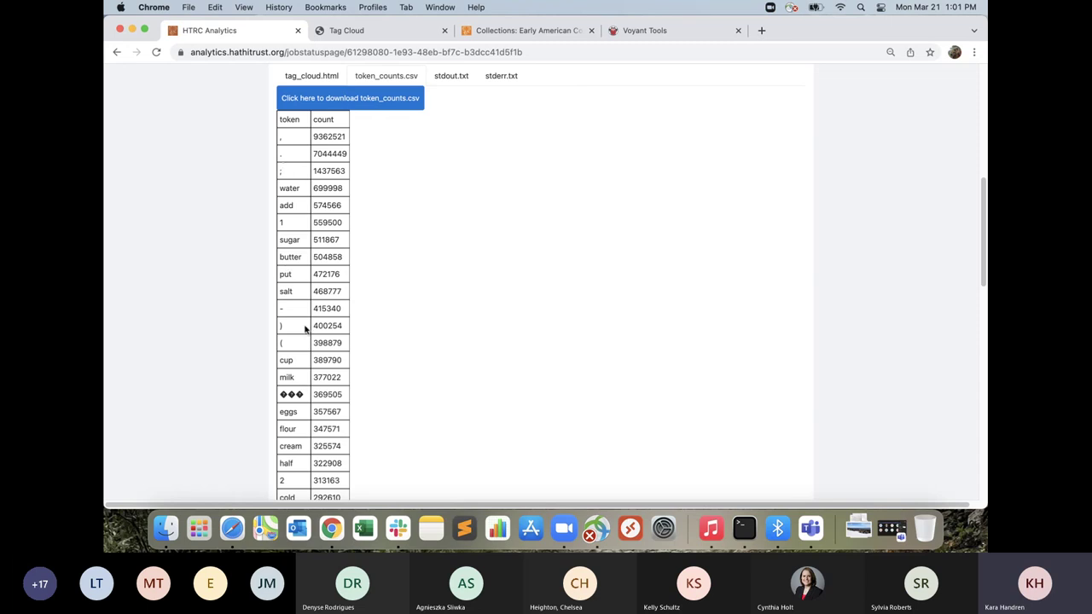
click(326, 77)
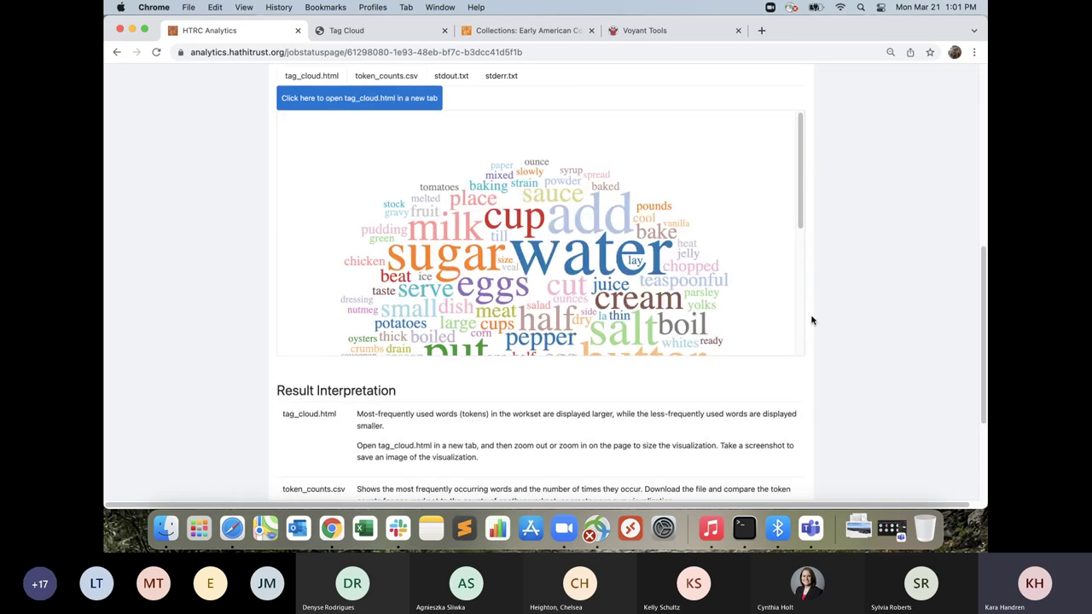
scroll(775, 249, up, 1)
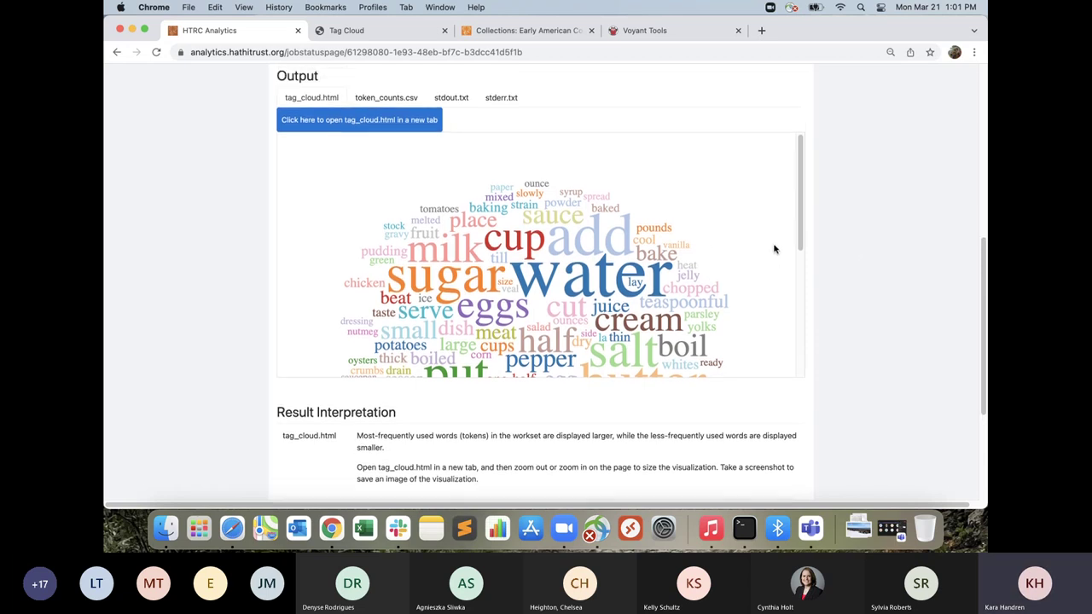
scroll(775, 249, up, 3)
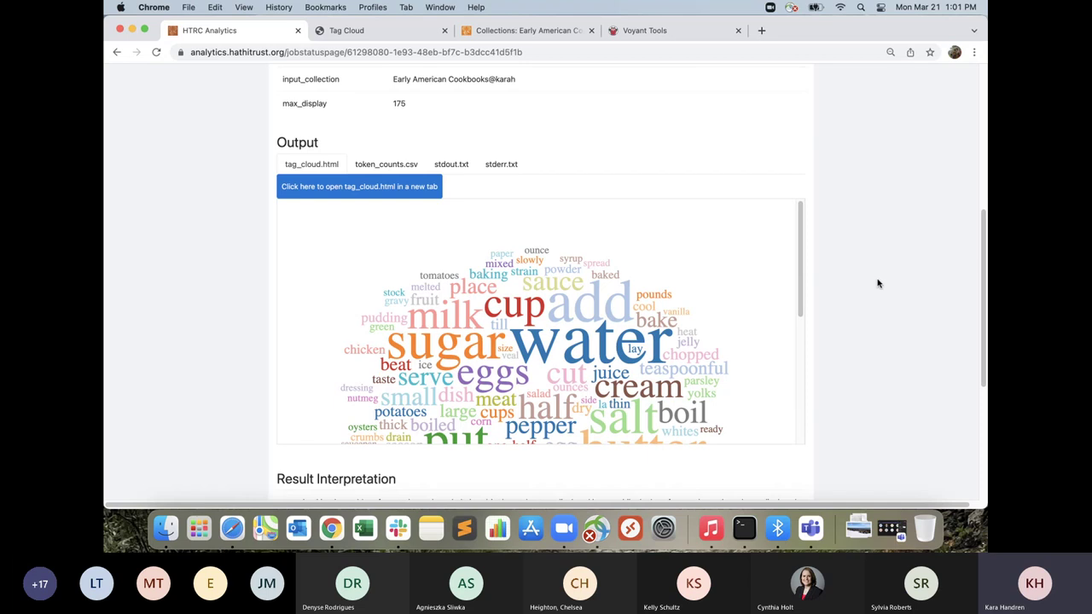
click(133, 30)
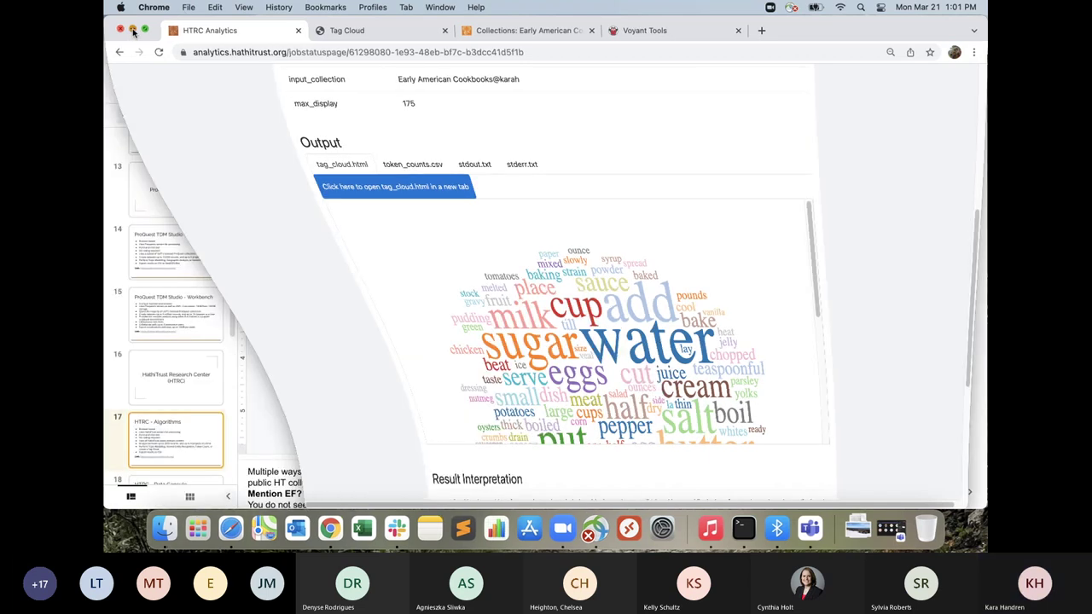
Present slide 18, HTRC - Data Capsule, as a full-screen slideshow
key(Down)
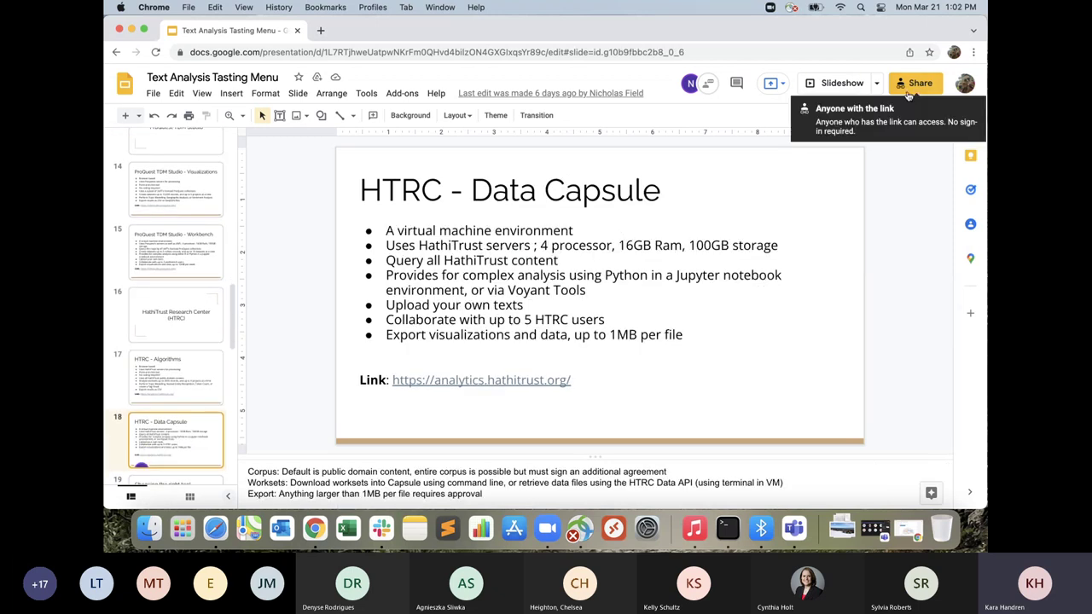
click(842, 83)
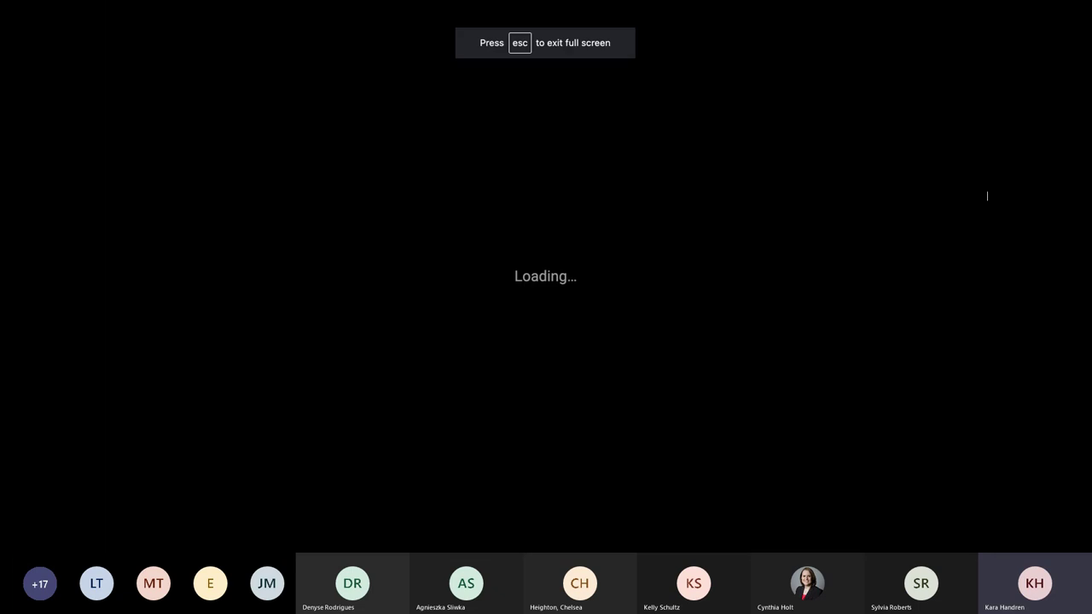
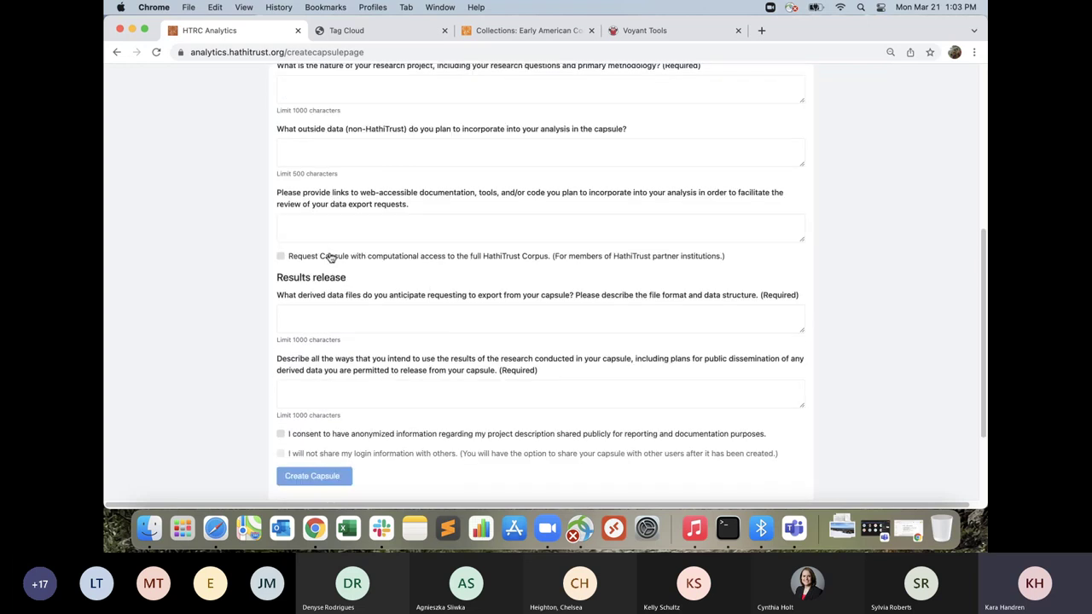
Tick the full-corpus access box, then abandon the research capsule form and restart capsule creation
click(291, 259)
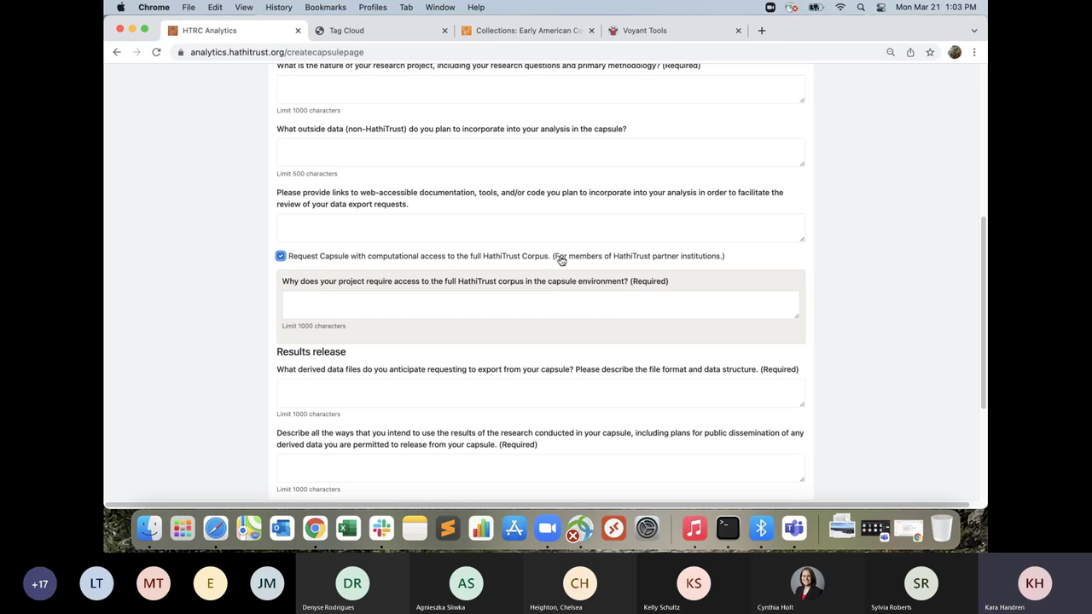
click(376, 304)
scroll(375, 303, down, 3)
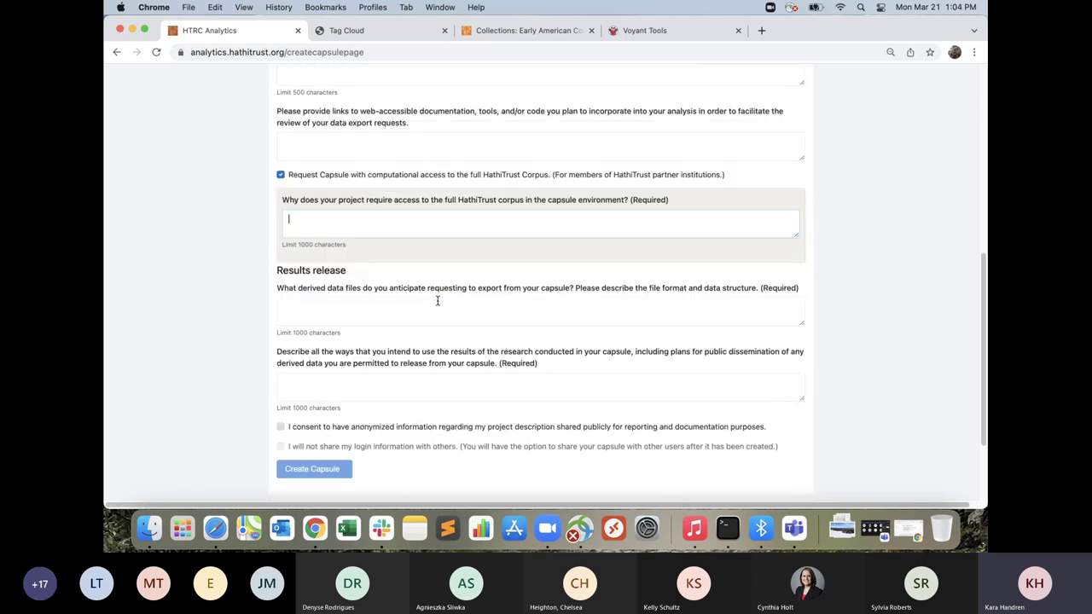
scroll(395, 301, up, 6)
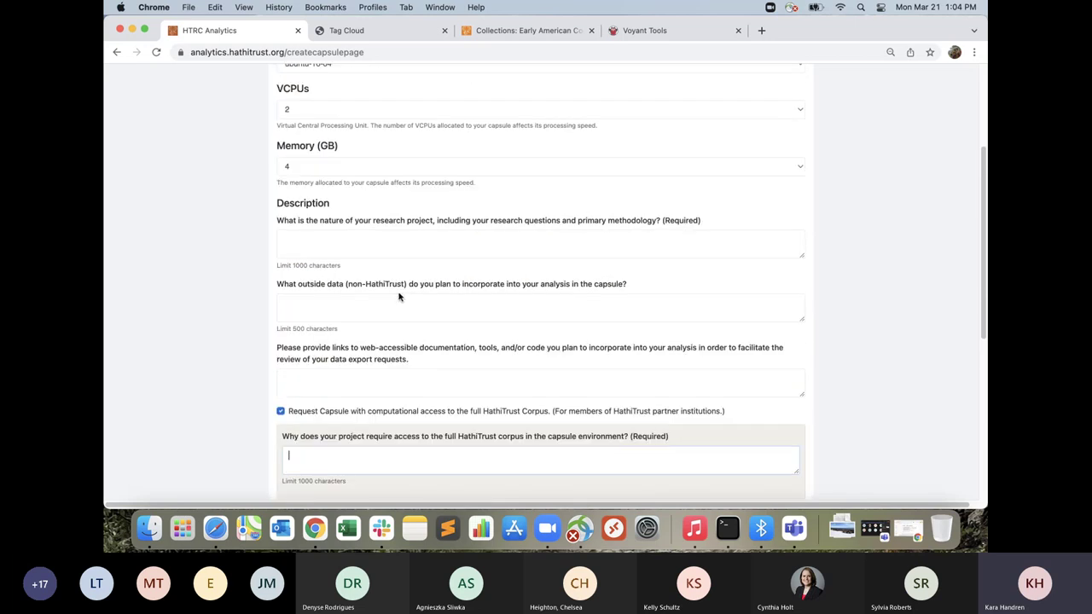
click(118, 54)
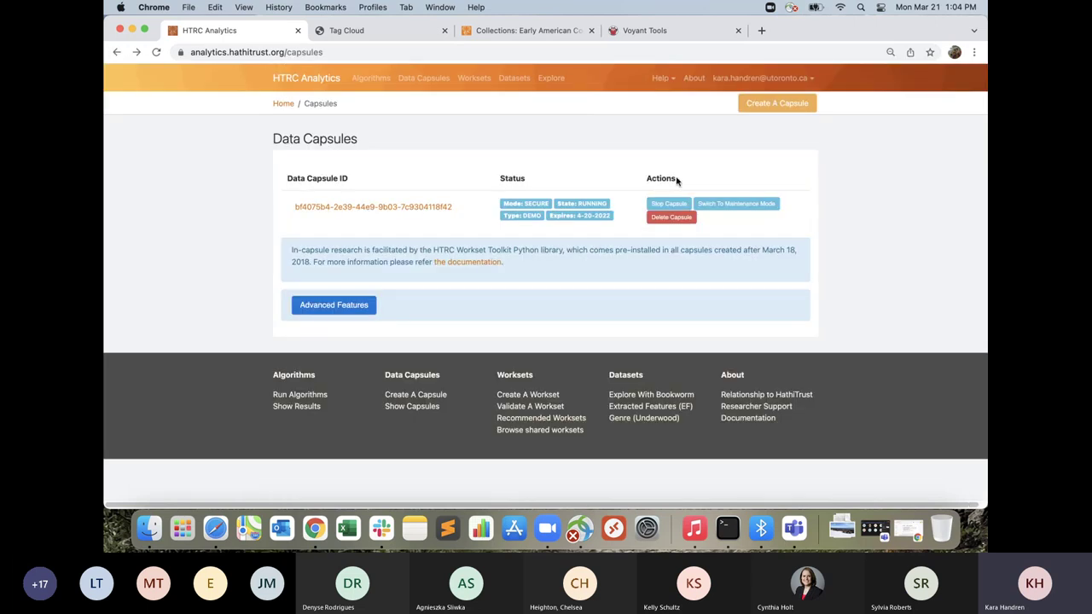
click(759, 106)
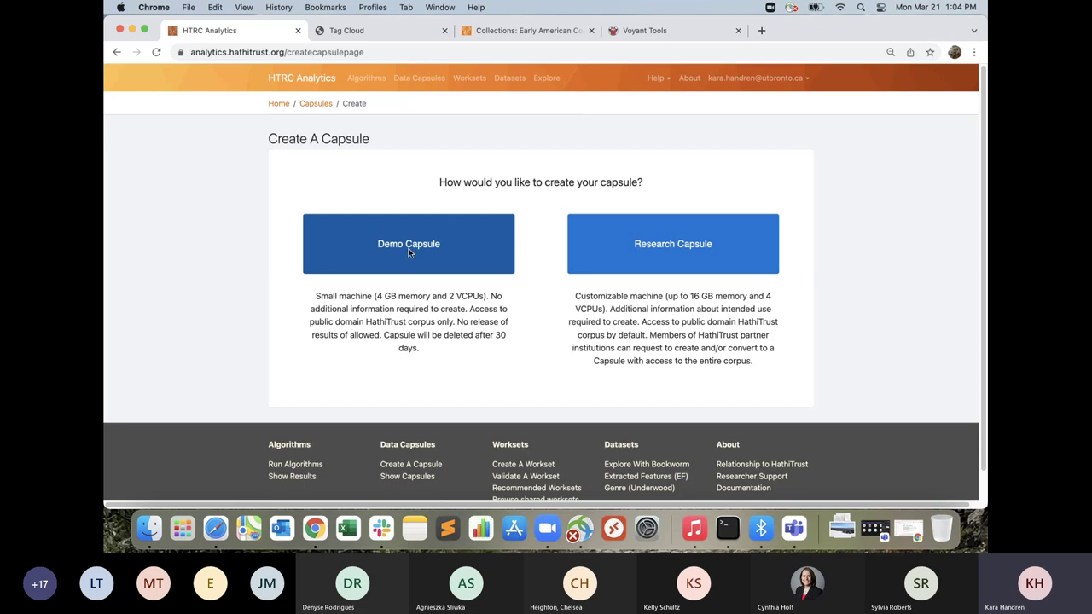
Create a Demo Capsule and agree to the Terms of Use
click(410, 247)
click(319, 271)
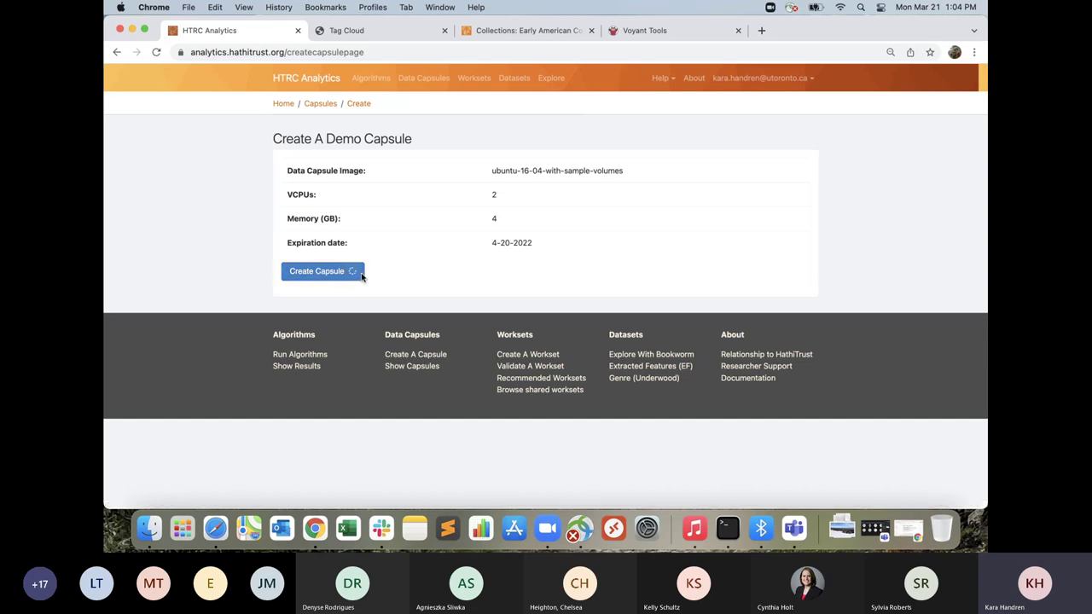
scroll(702, 435, down, 5)
click(700, 472)
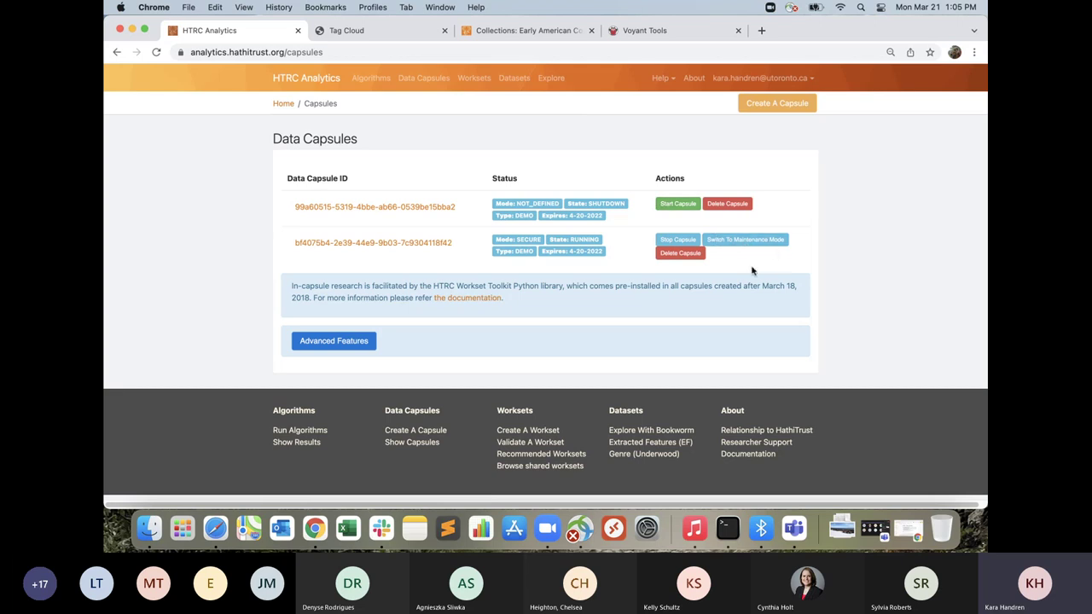
Open the running capsule's page, connect via Remote Desktop, and agree to the non-consumptive policy
click(369, 245)
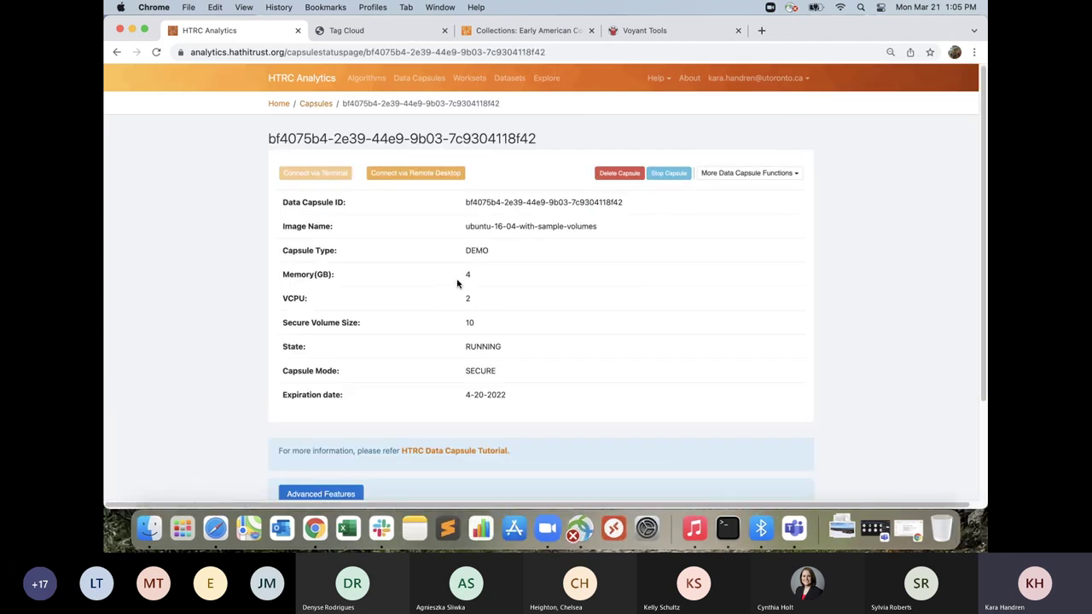
click(434, 176)
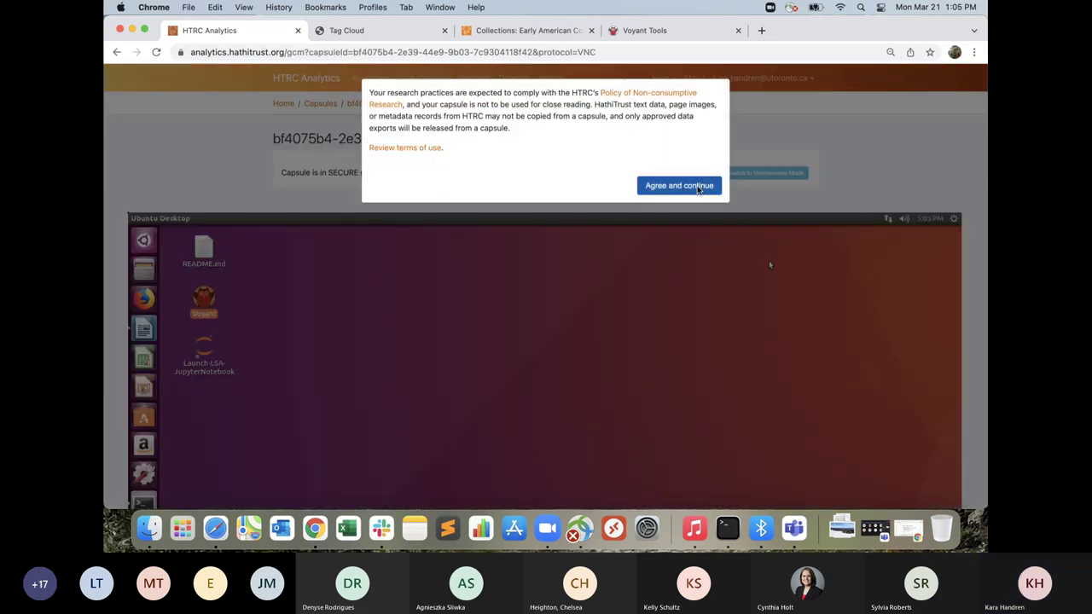
click(679, 186)
scroll(982, 230, down, 2)
scroll(981, 230, down, 2)
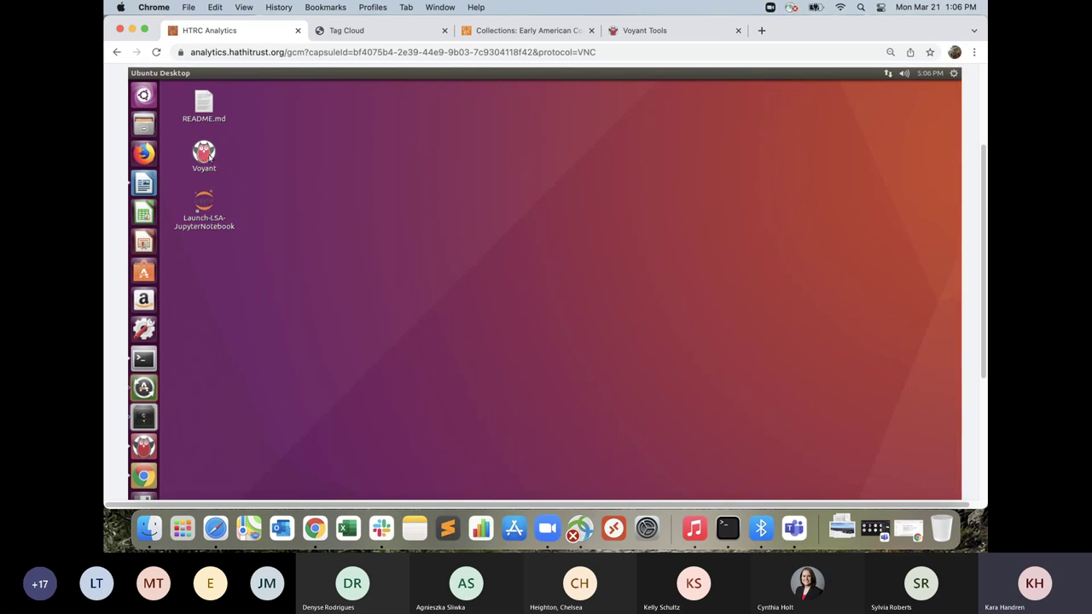
Check the Voyant tab, open and close the Home file browser, then launch Terminal on the capsule desktop
click(675, 30)
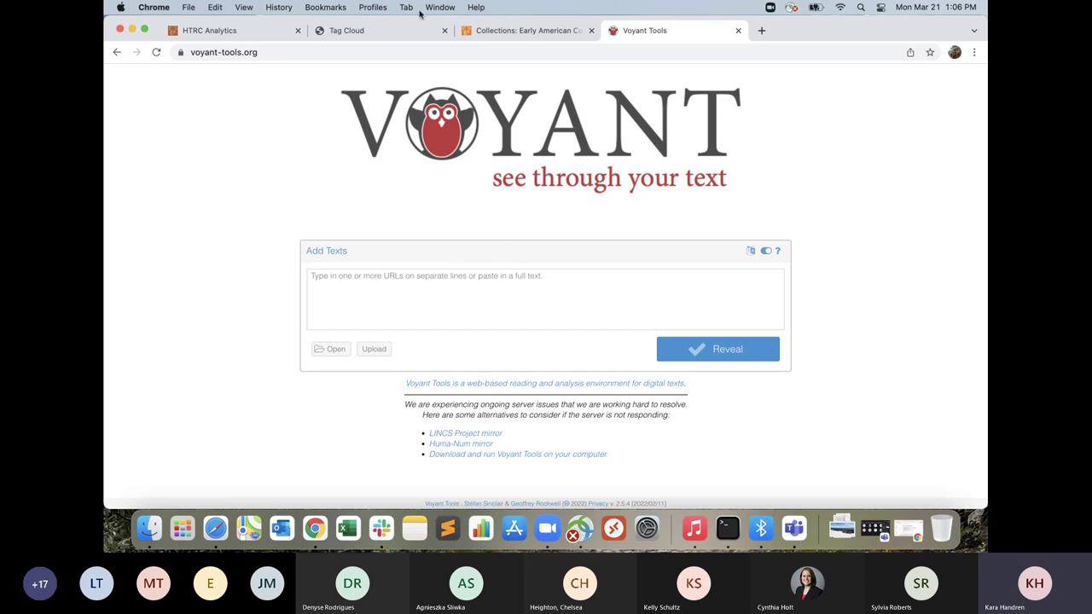
click(250, 34)
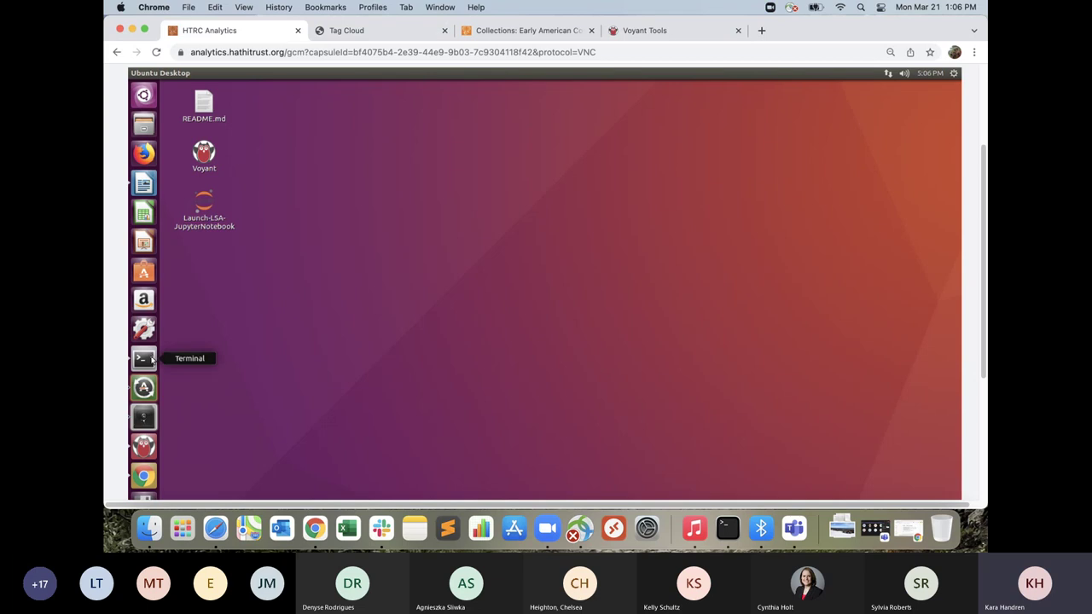
click(144, 124)
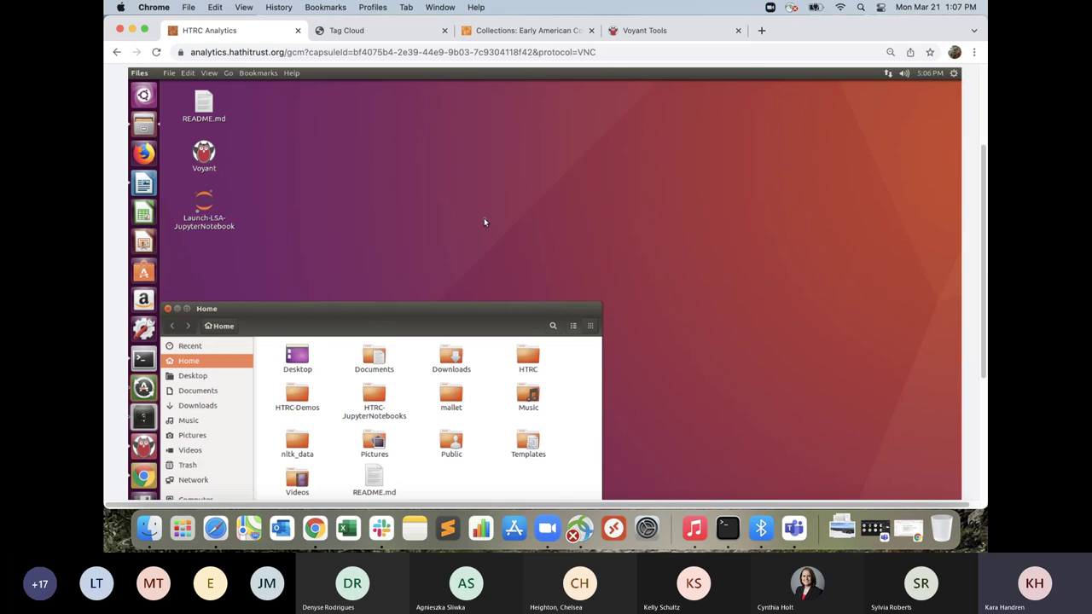
click(168, 310)
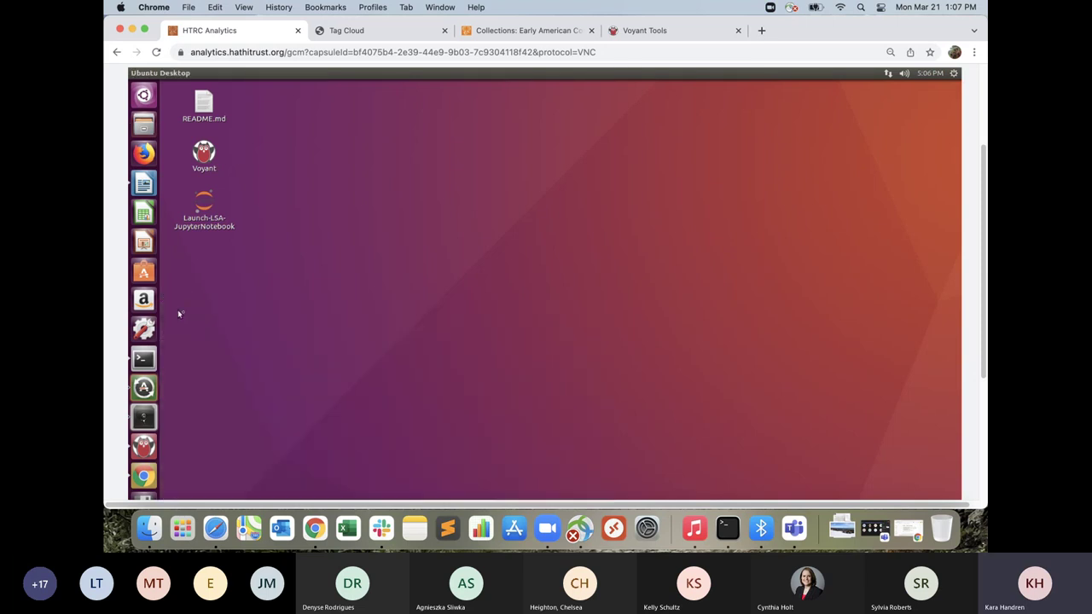
click(144, 359)
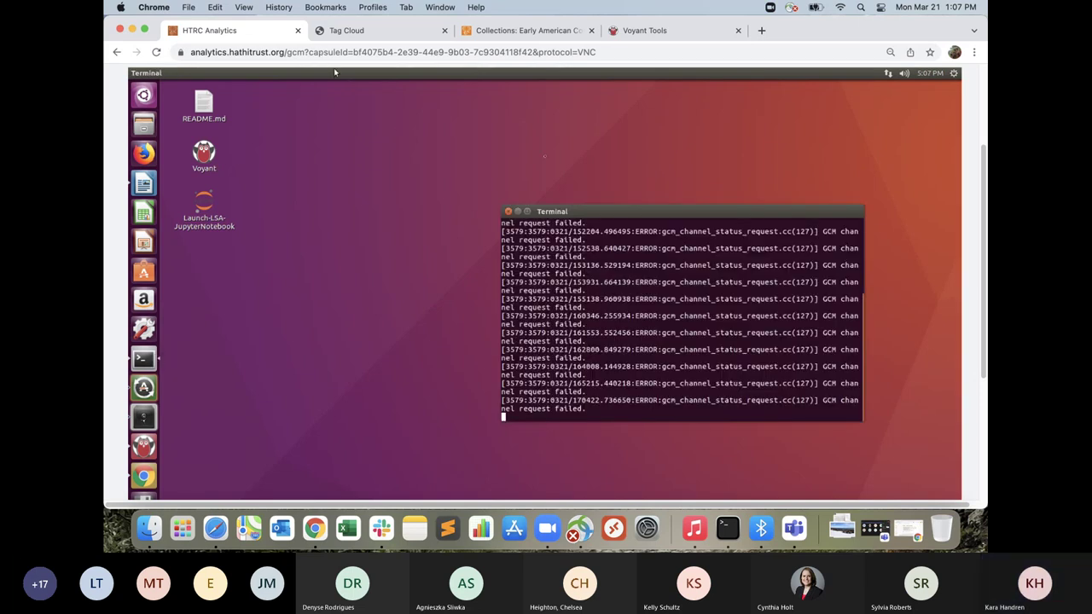
Open a new terminal from the Terminal menu, move it up, and run cd
scroll(880, 188, up, 2)
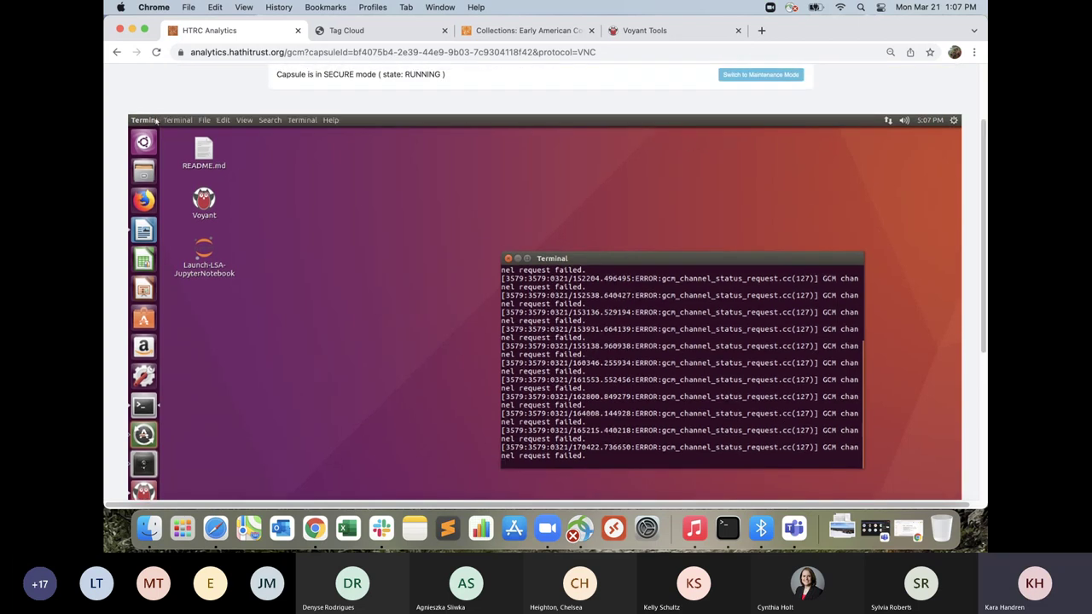
click(176, 120)
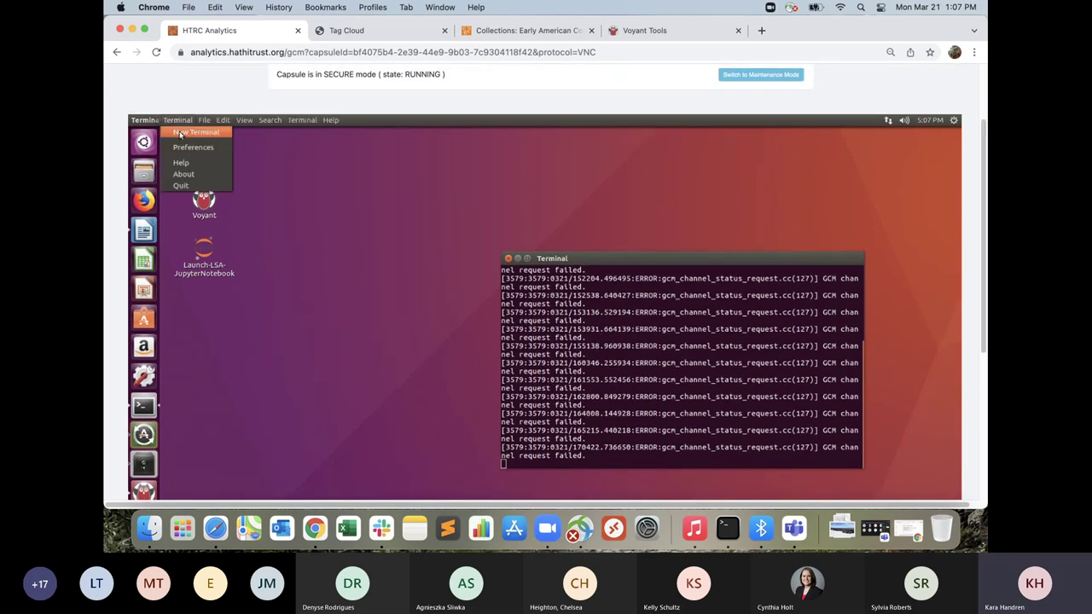
click(196, 132)
scroll(954, 273, down, 1)
scroll(954, 273, down, 5)
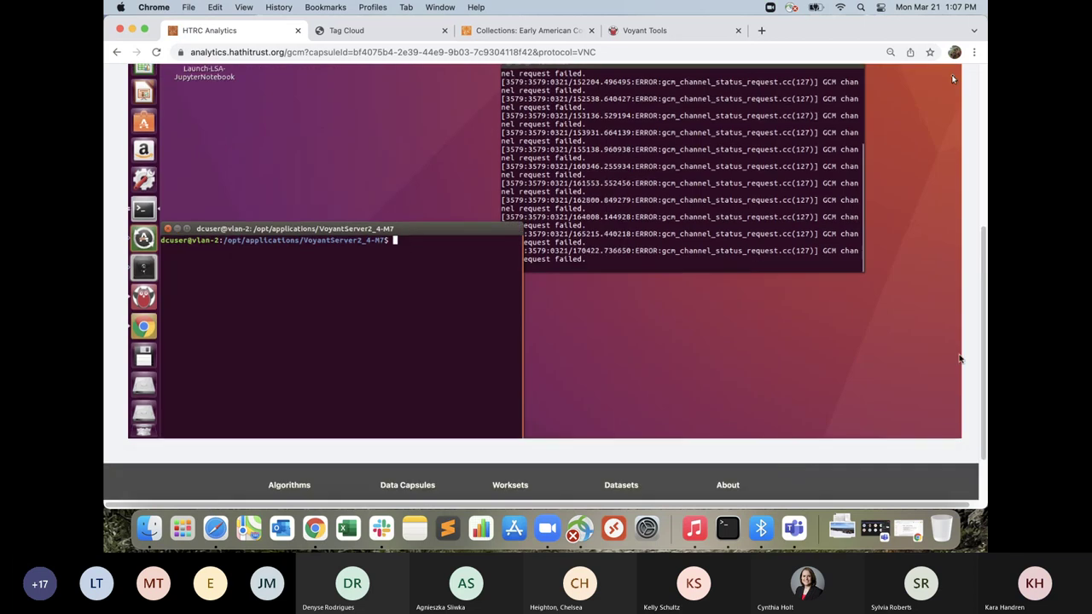
drag(417, 167, 437, 128)
text(cd)
key(Return)
scroll(903, 163, up, 2)
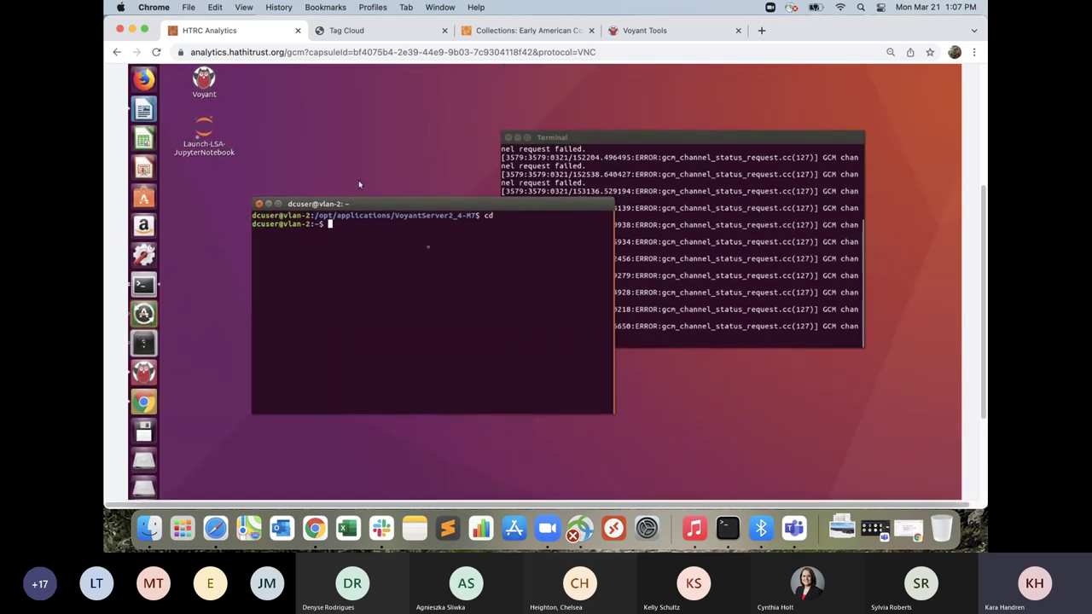
Paste the htrc download -hfc command with the HathiTrust collection URL at the prompt
right_click(354, 226)
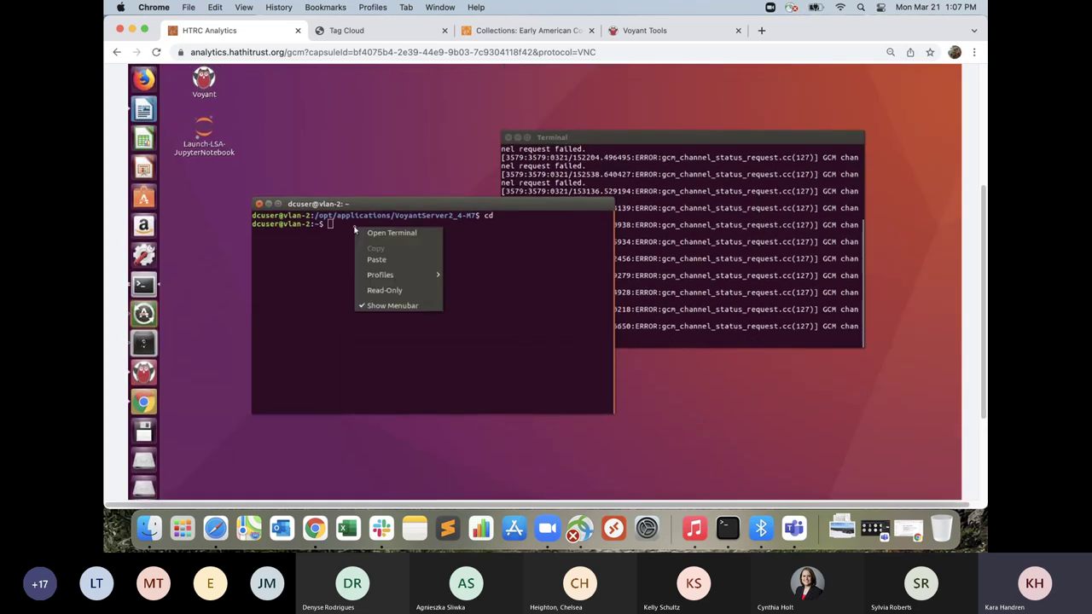
click(390, 265)
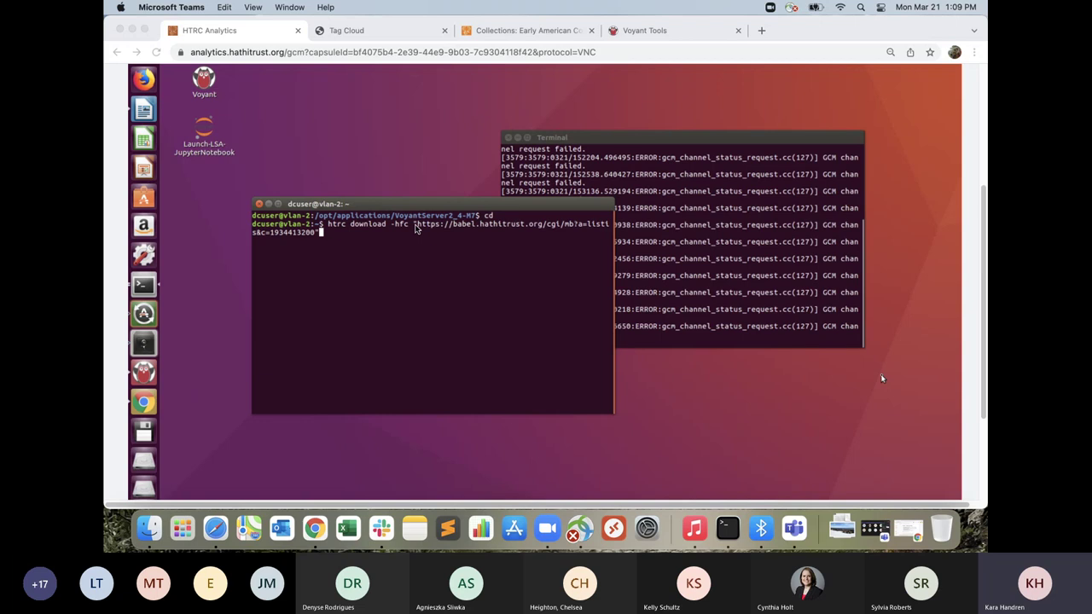
click(418, 229)
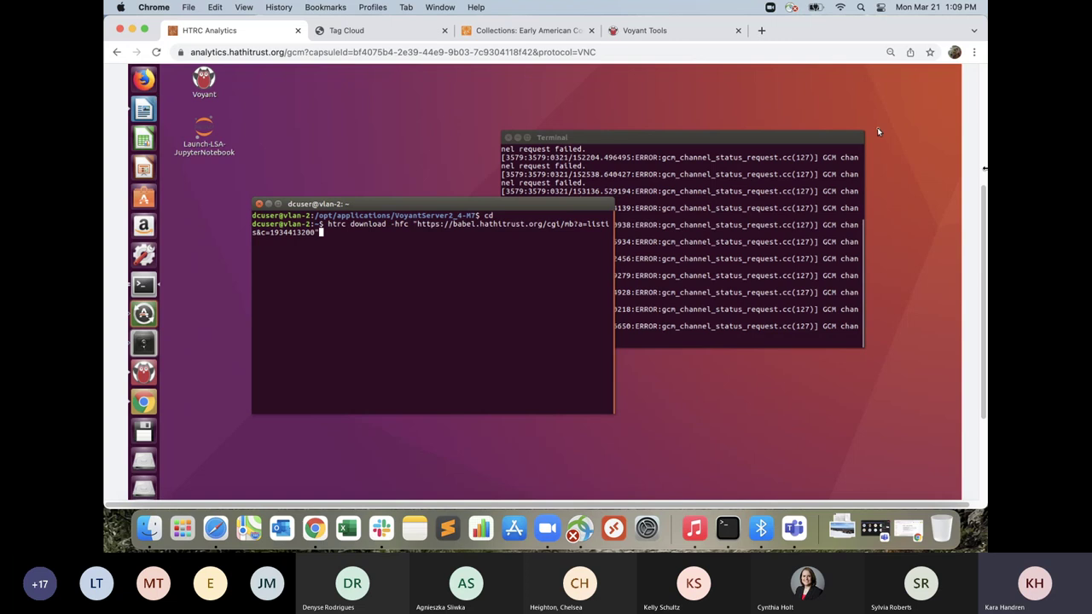
scroll(877, 127, up, 3)
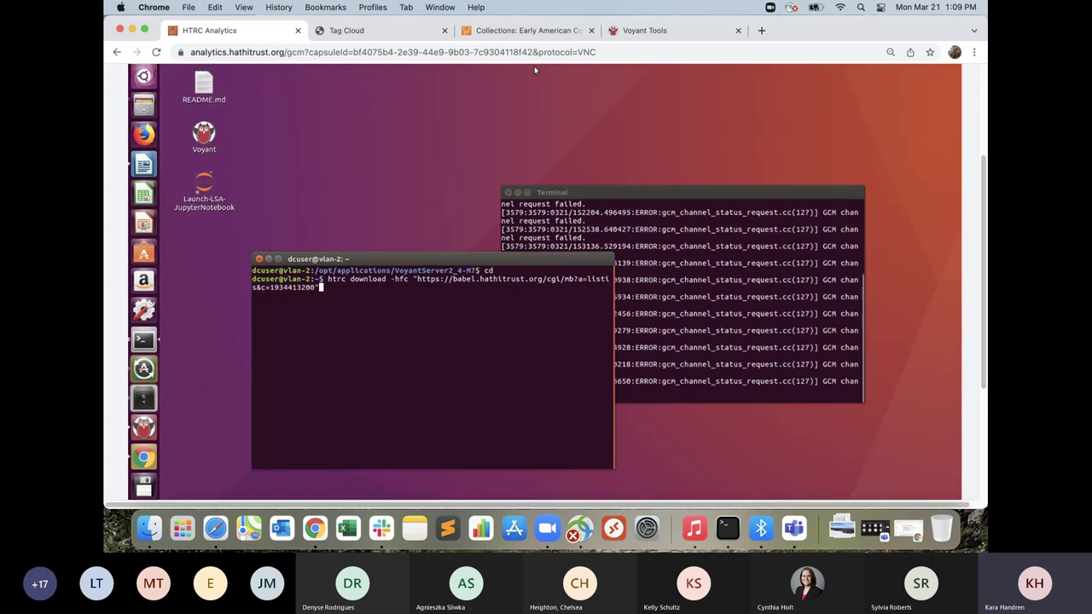
click(142, 104)
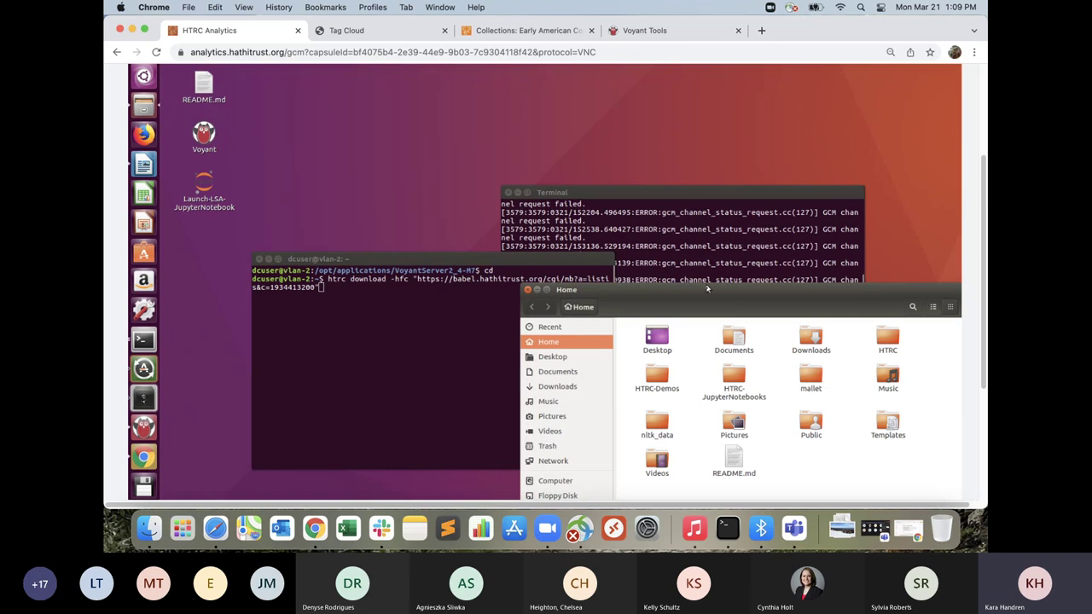
drag(709, 290, 671, 131)
click(537, 377)
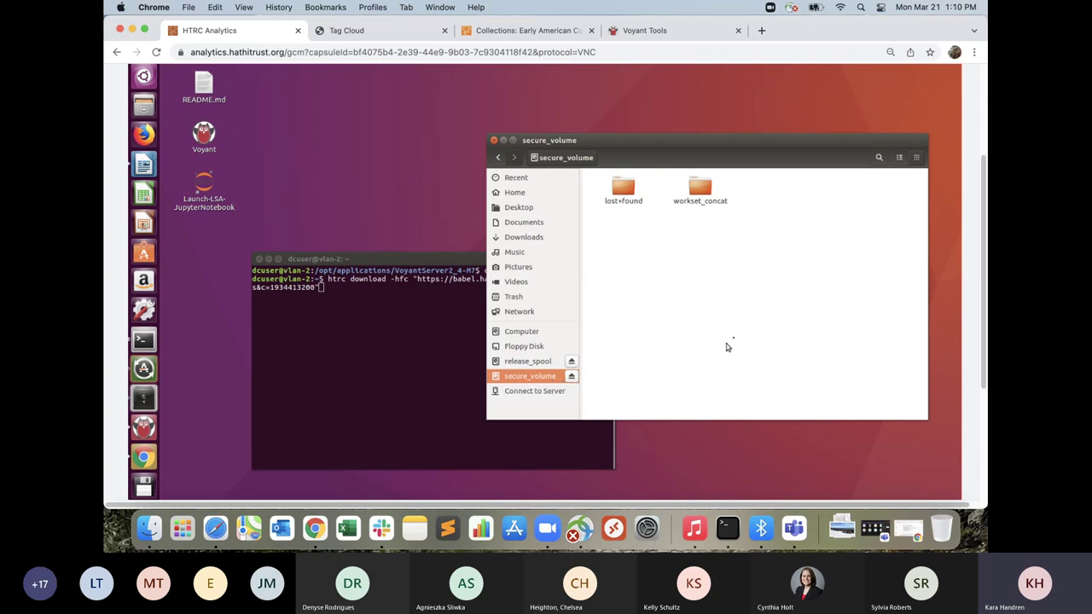
click(445, 262)
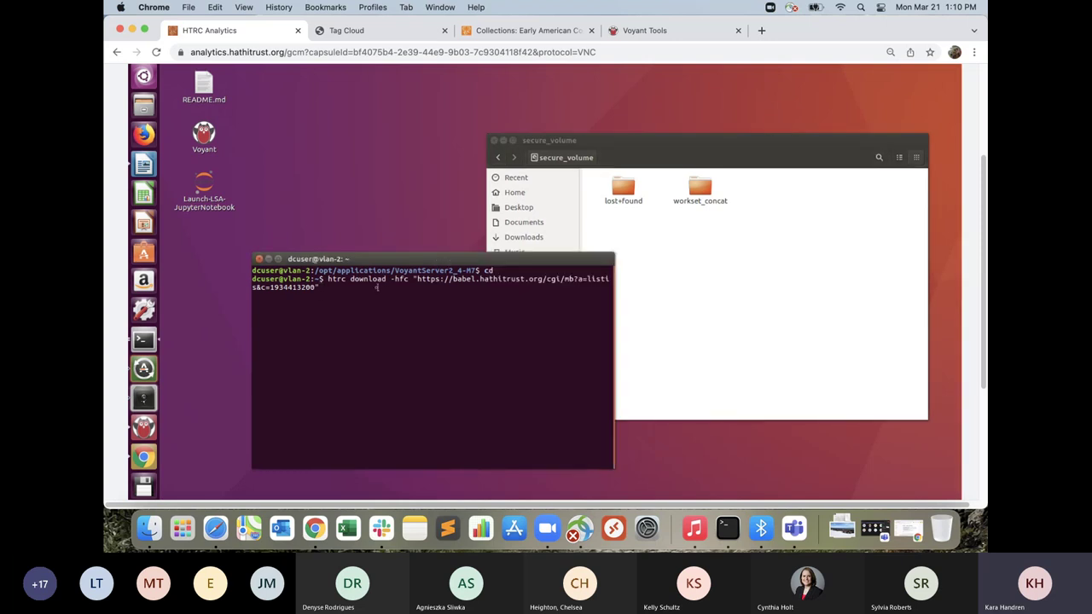
Run the htrc download command and bring the secure_volume file browser forward
key(Return)
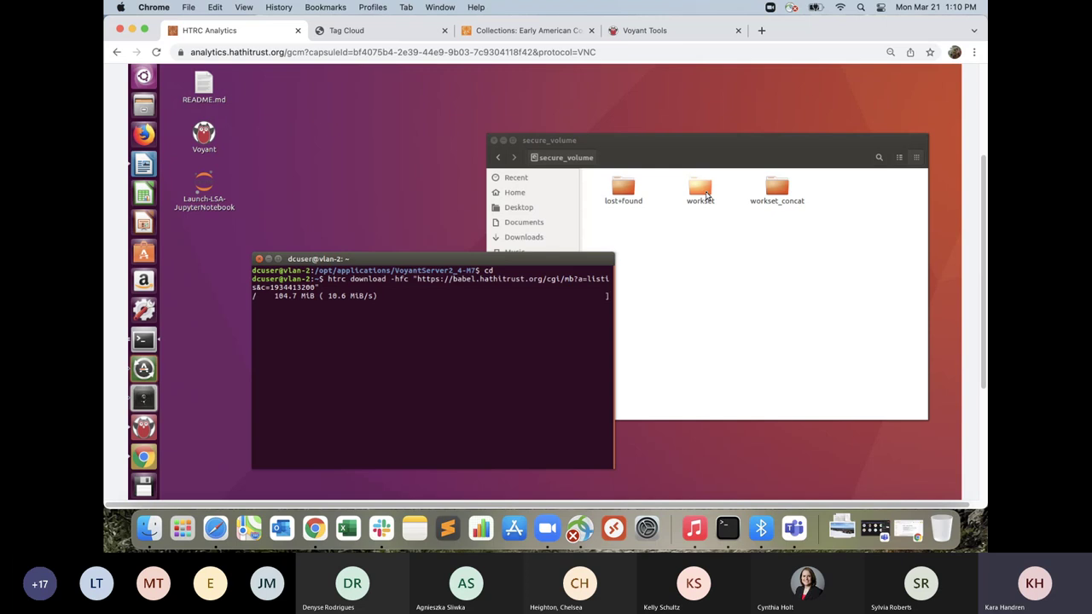
click(746, 212)
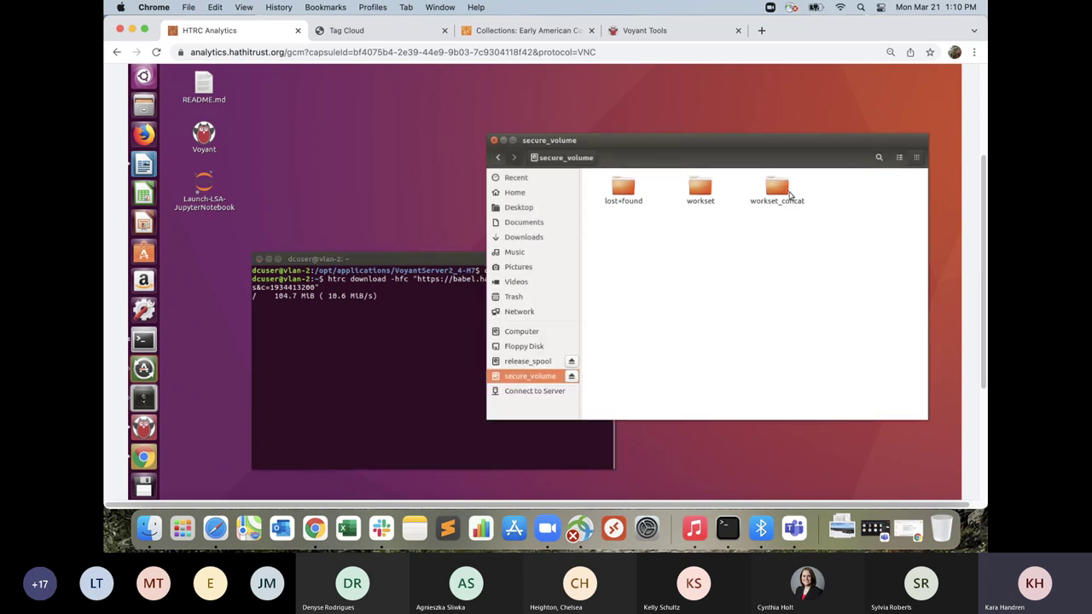
Open workset_concat, view chi.47677016.txt in gedit, and check the download progress
double_click(778, 189)
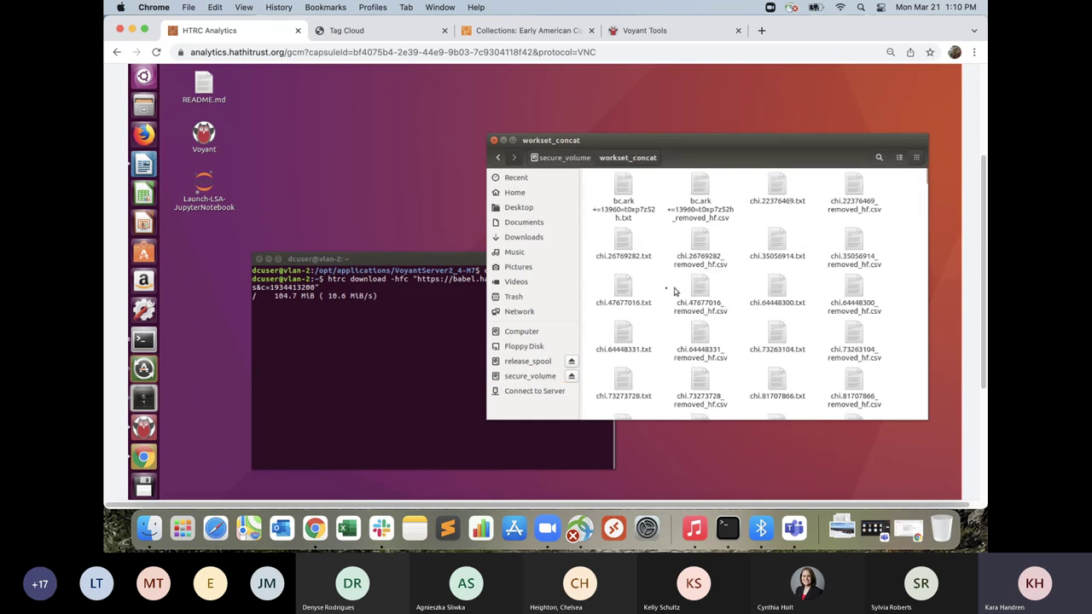
click(624, 286)
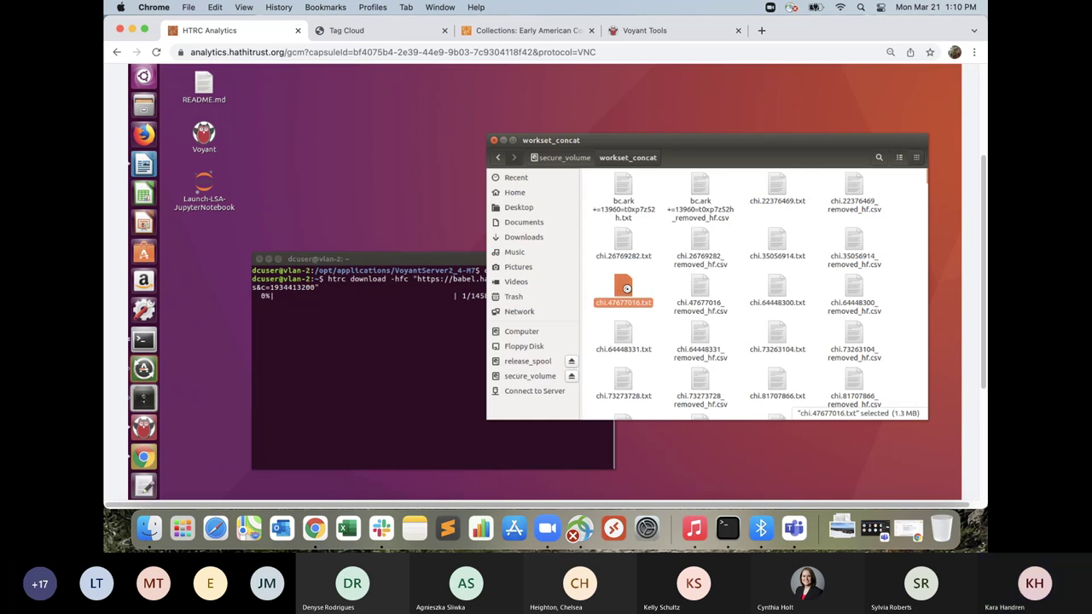
double_click(628, 289)
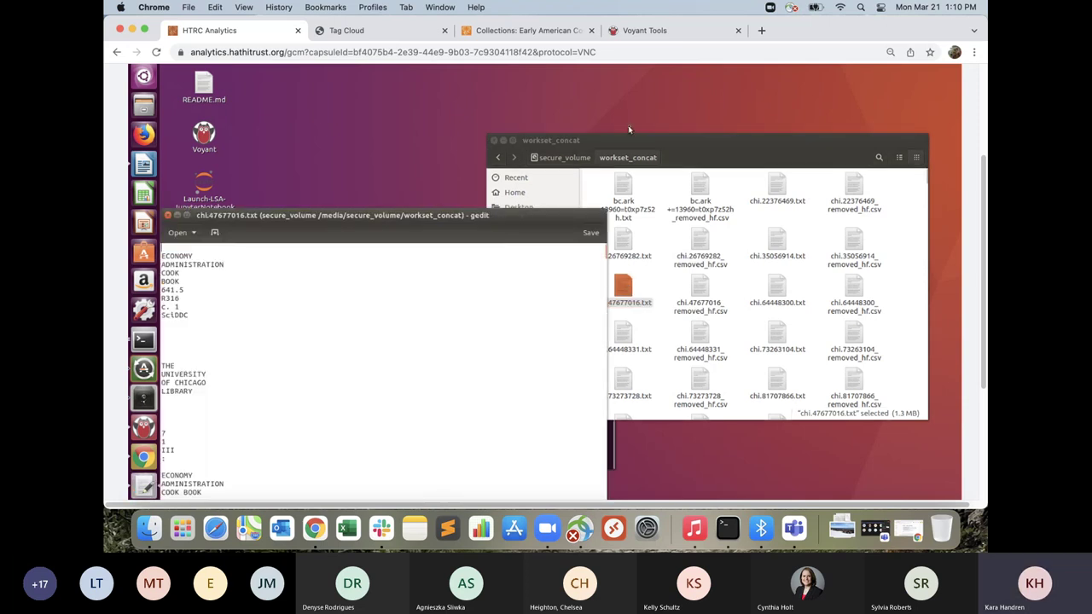
drag(636, 141, 644, 147)
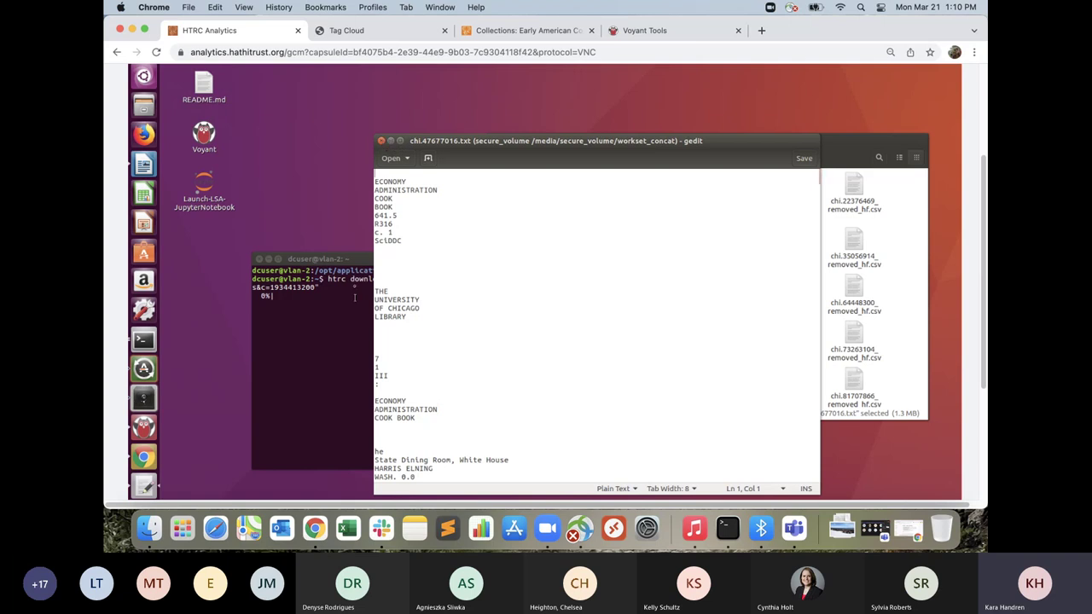
click(360, 261)
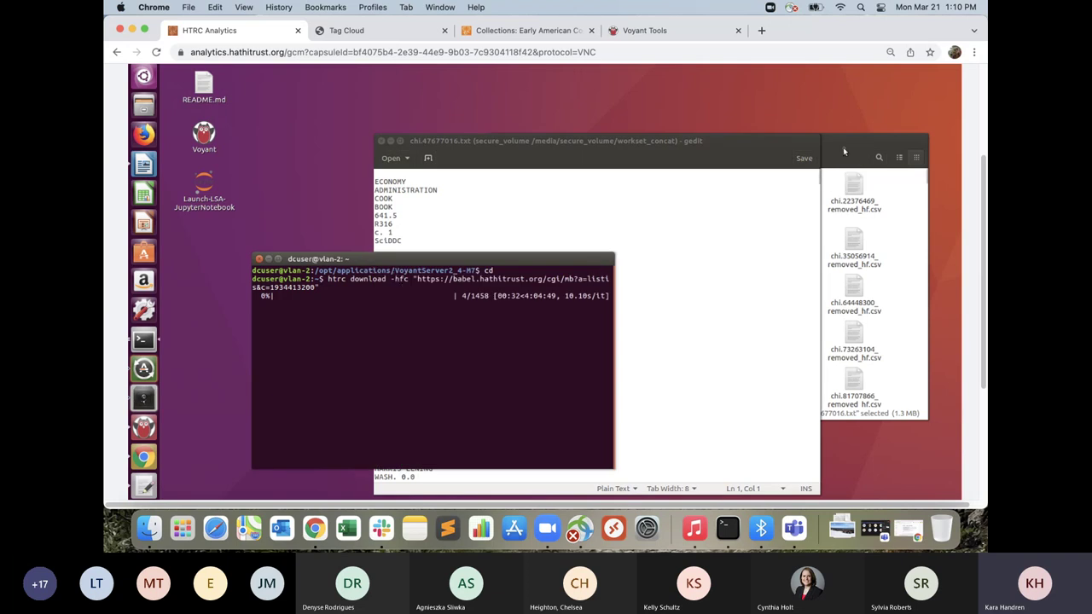
click(844, 151)
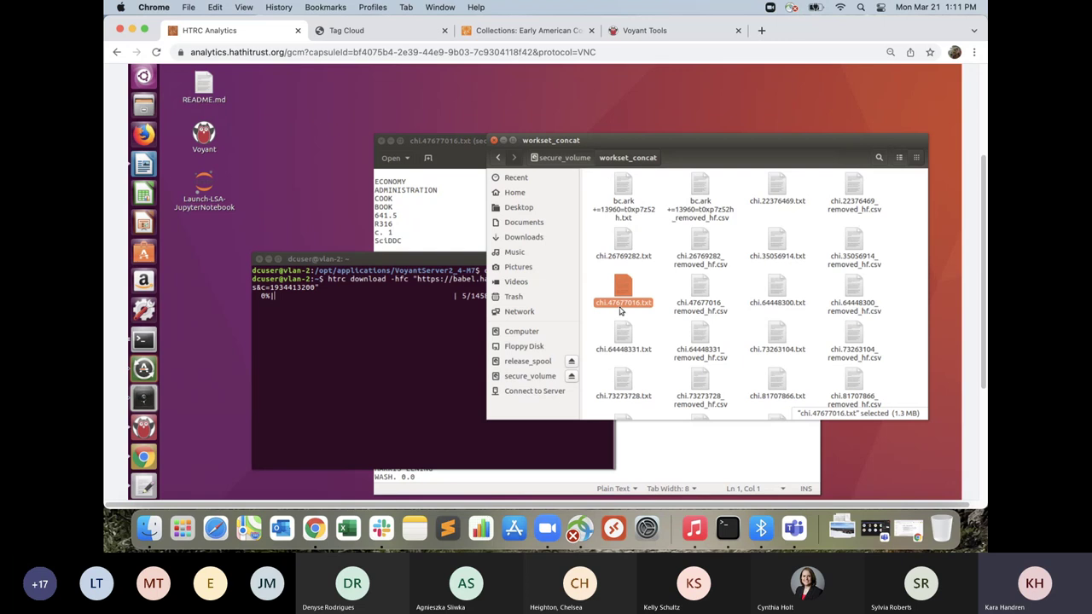
scroll(984, 173, down, 3)
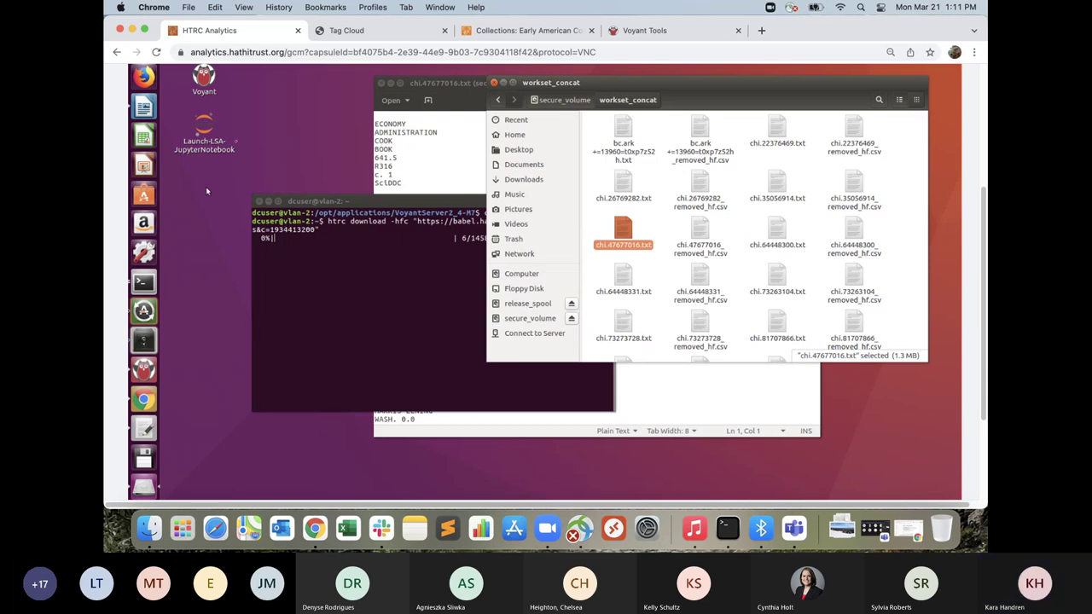
click(640, 31)
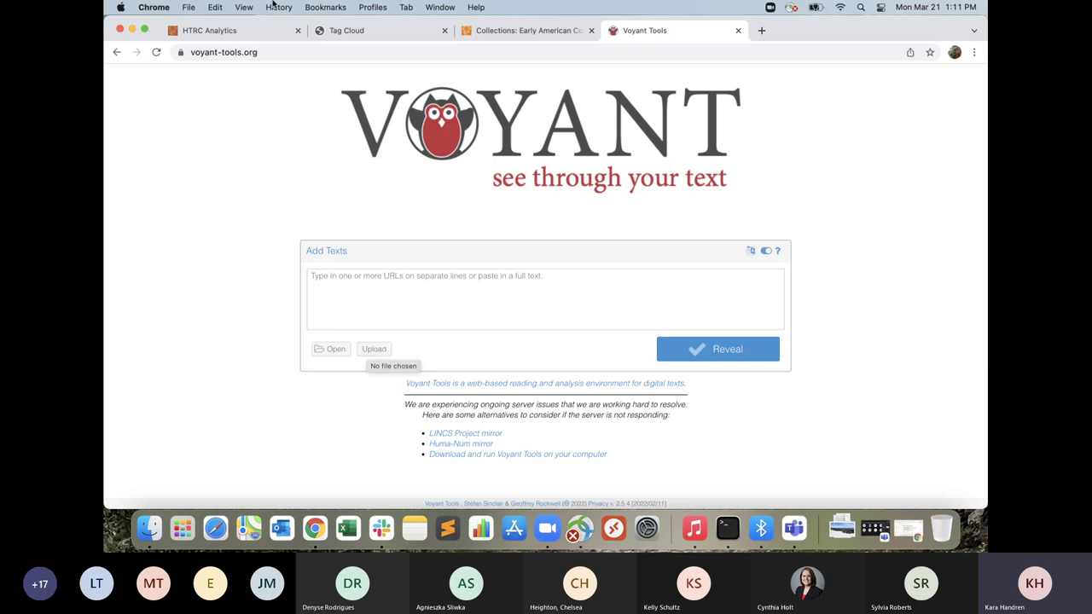
click(260, 31)
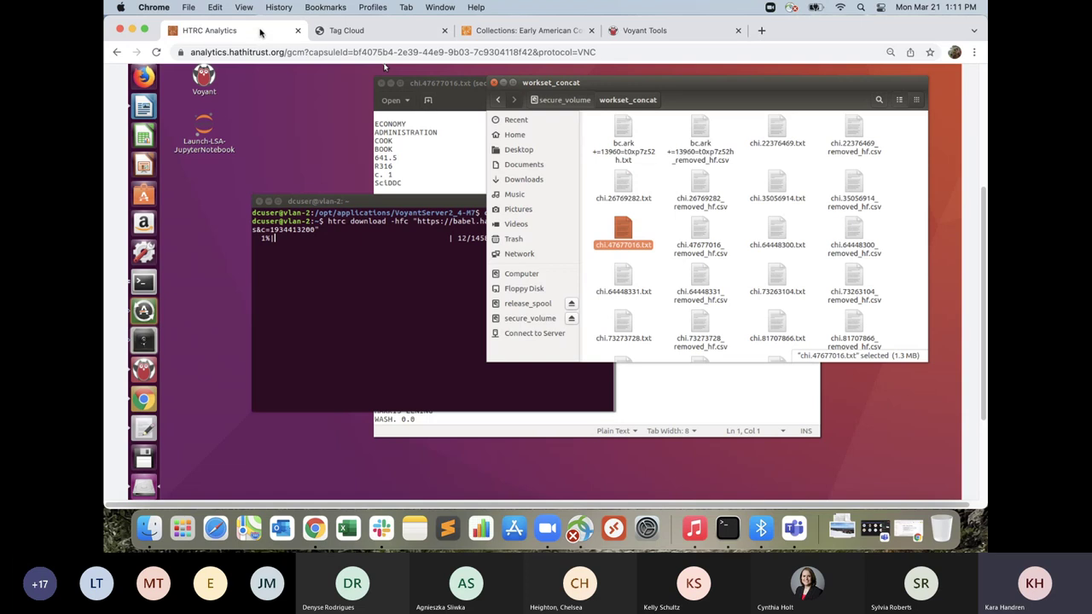
Bring up Voyant in the capsule's Chrome and change the Cirrus word cloud's term count
click(143, 401)
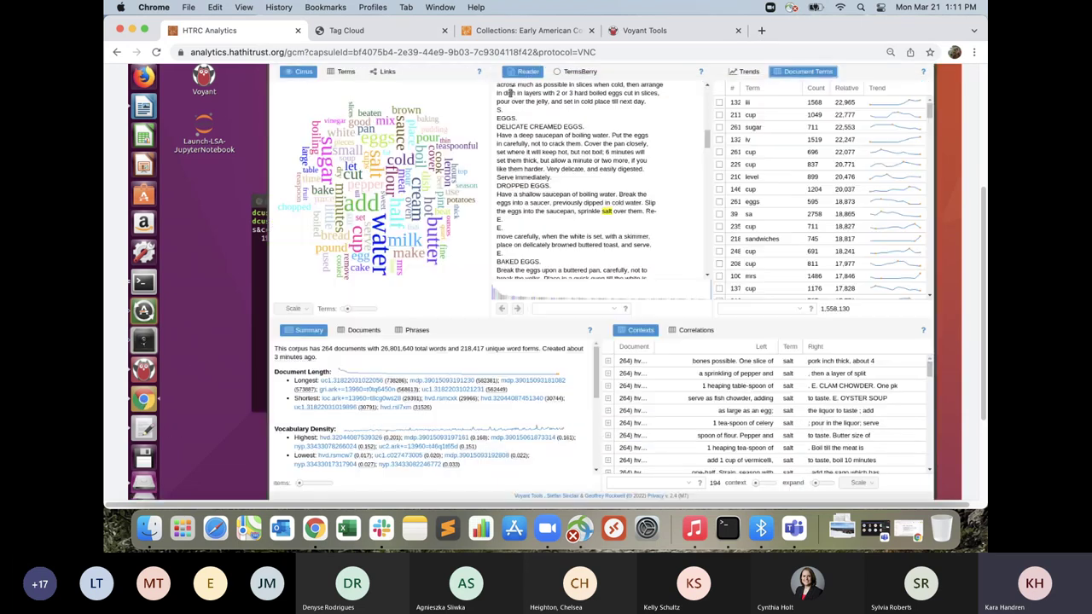
scroll(947, 131, up, 2)
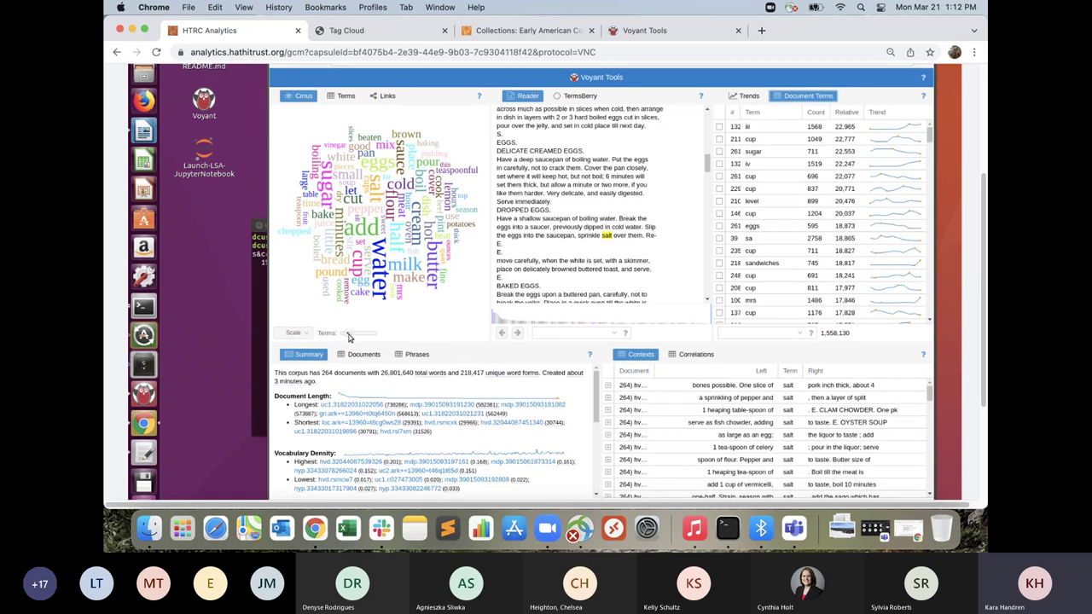
click(349, 337)
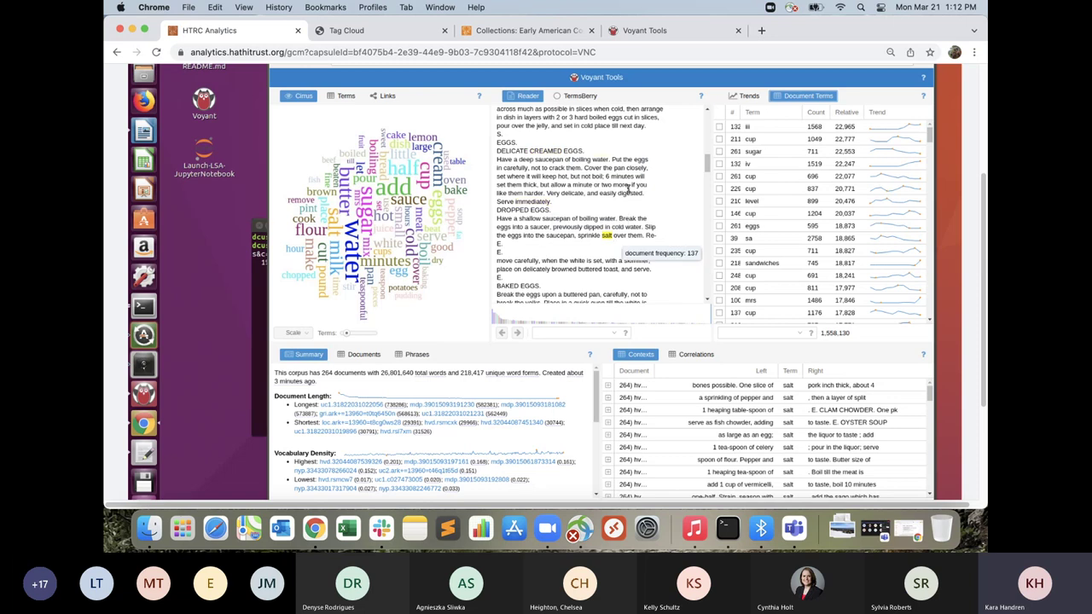
scroll(797, 341, down, 2)
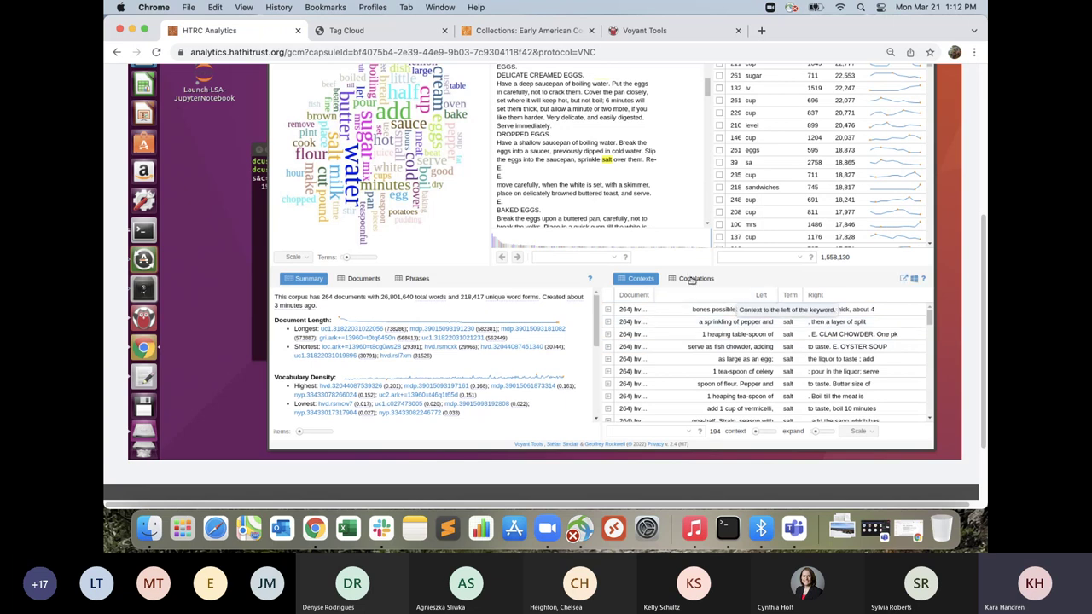
Show the corpus's term correlations in the Correlations tab
click(692, 280)
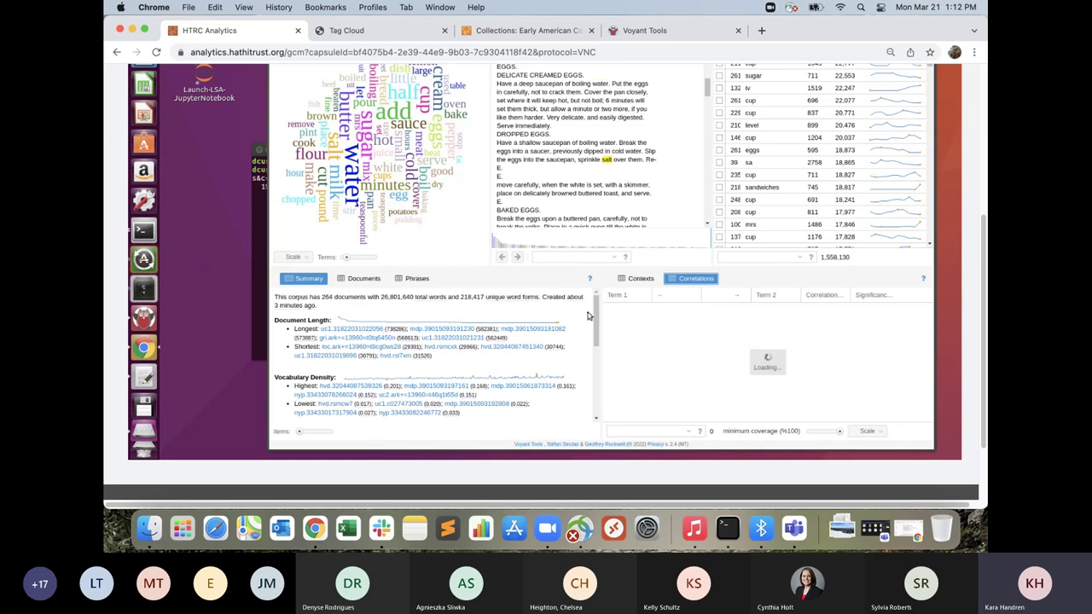
drag(598, 318, 595, 362)
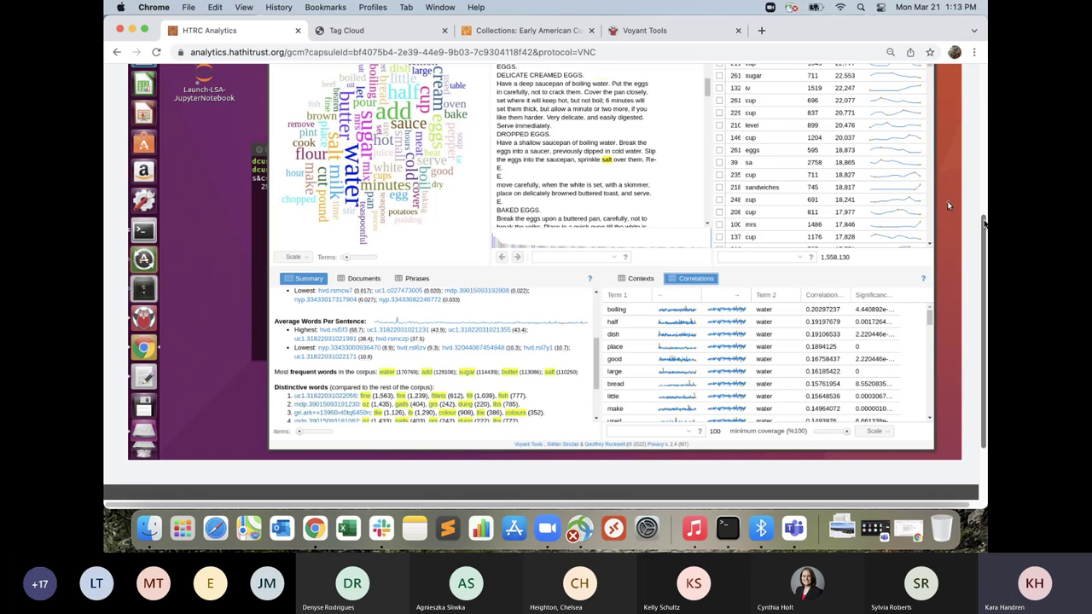
scroll(947, 241, up, 2)
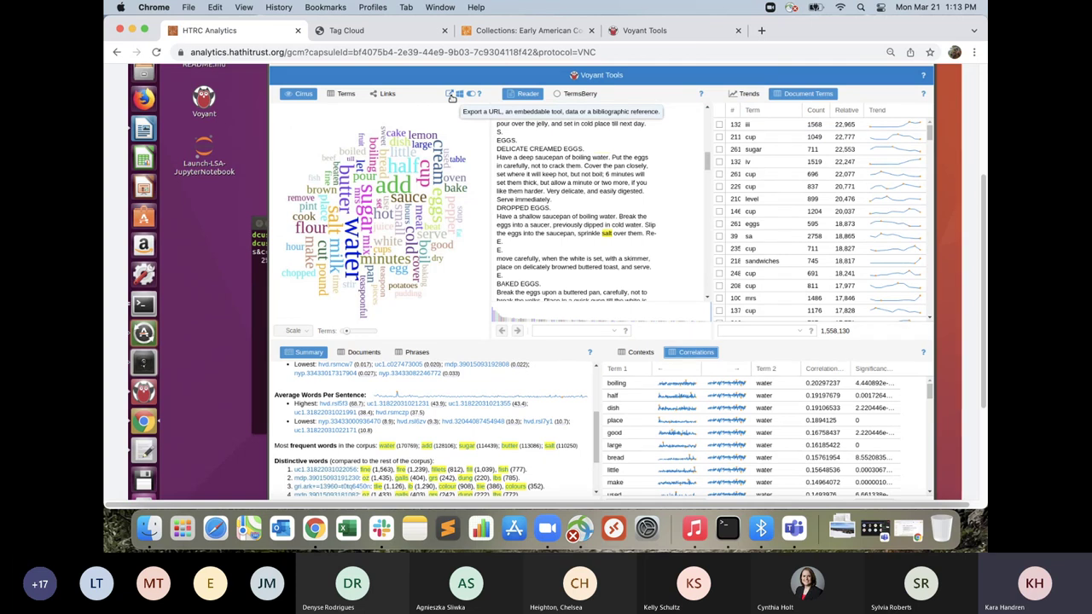
Open the Cirrus export dialog, expand Export View and Export Visualization, then close it
click(451, 94)
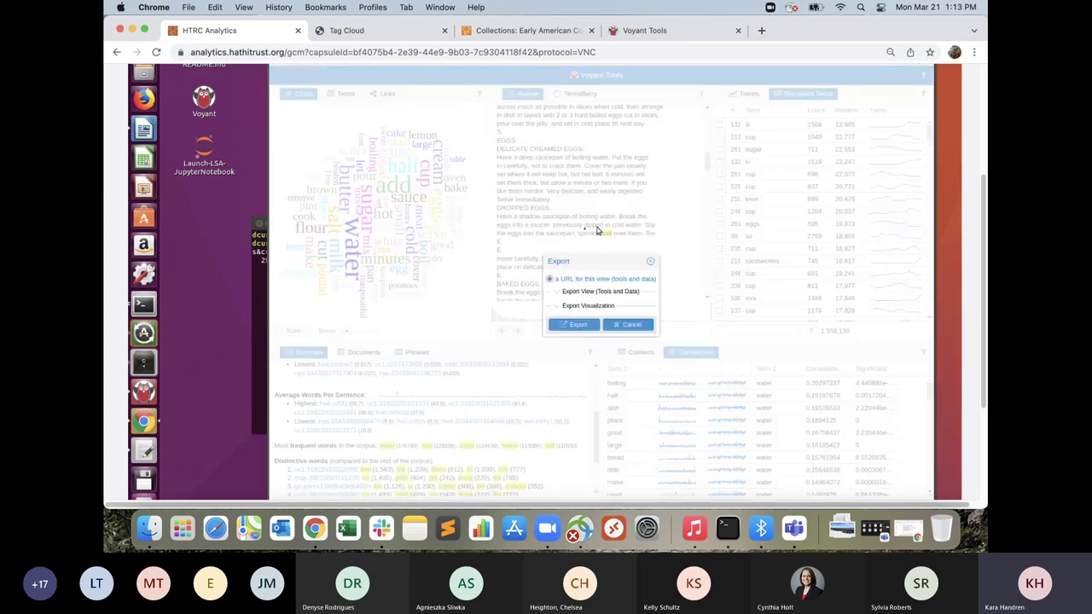
click(572, 292)
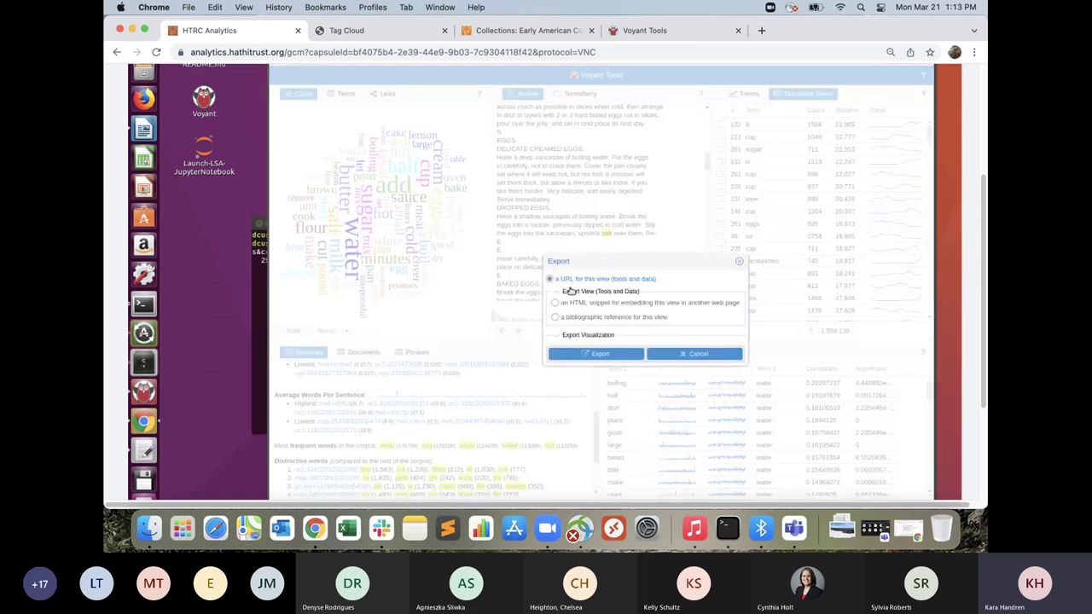
click(579, 336)
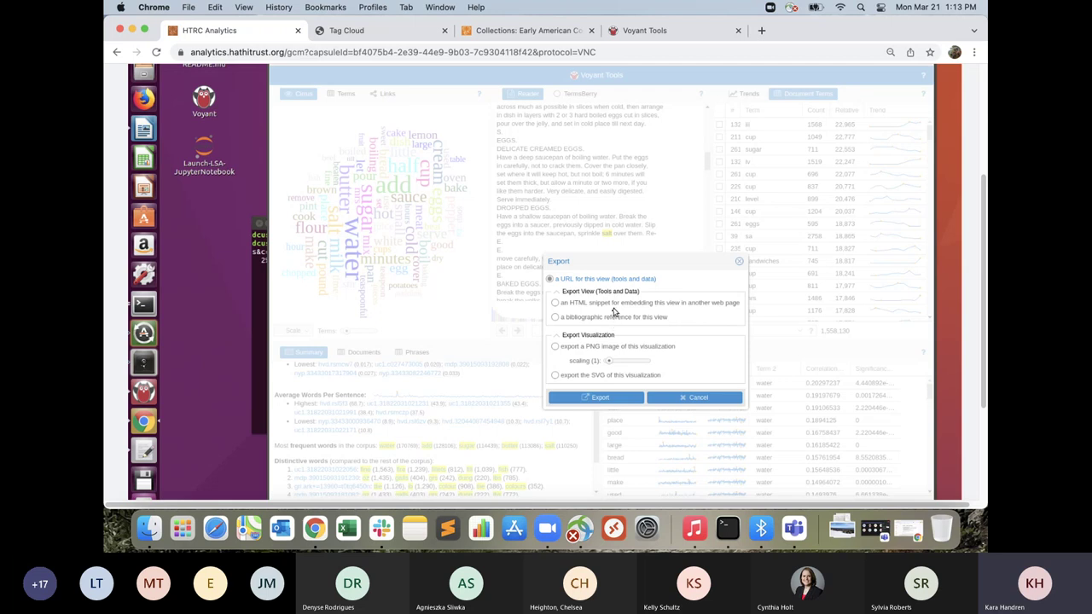
click(740, 263)
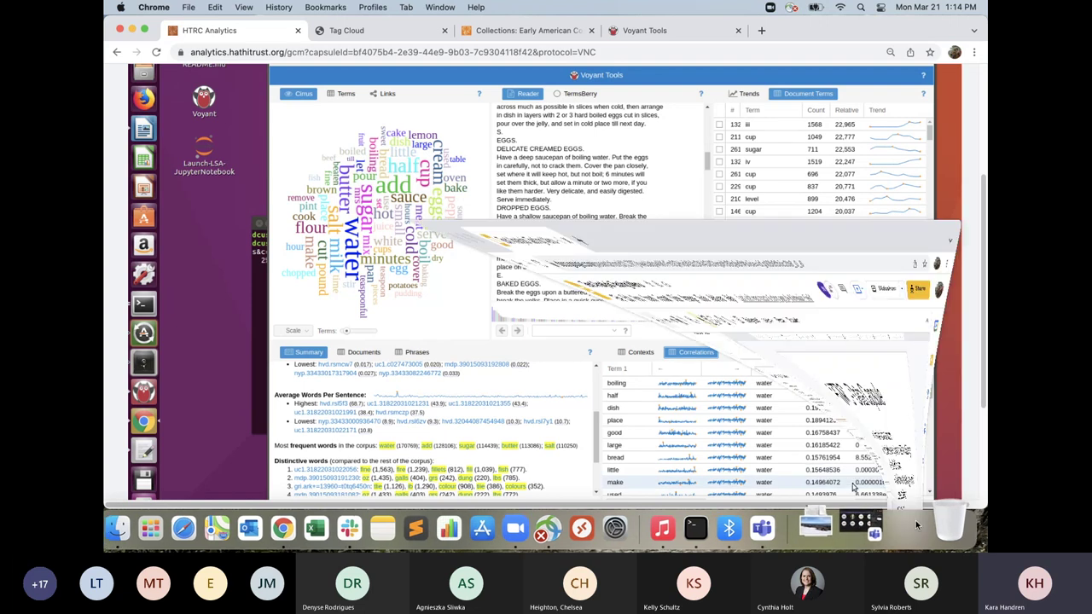
Return to the Google Slides deck and start the slideshow at slide 19, 'Choosing the right tool'
click(918, 525)
scroll(177, 390, down, 1)
click(141, 441)
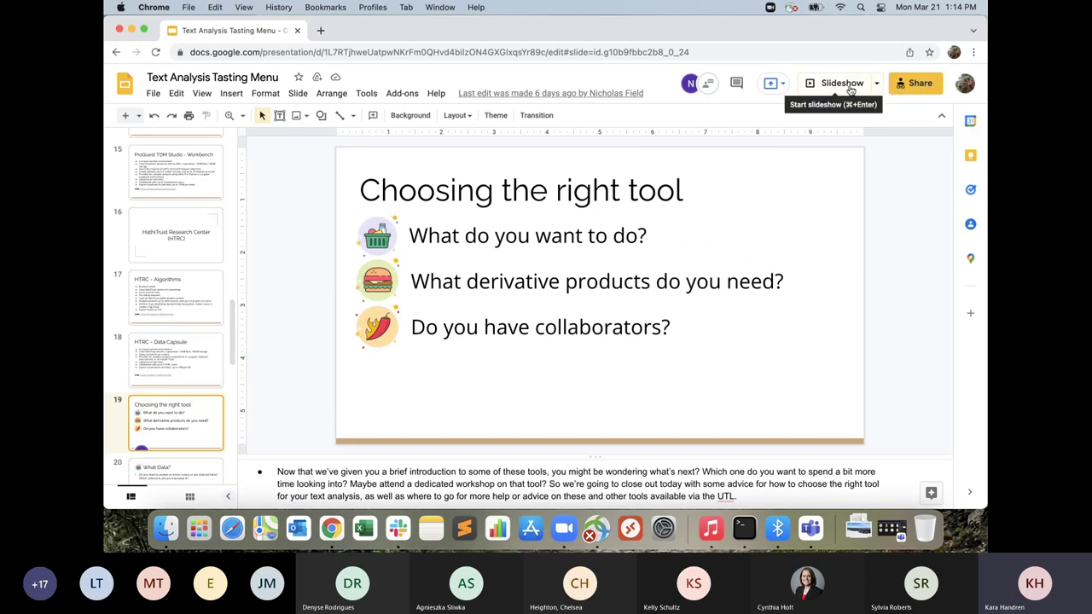
click(843, 83)
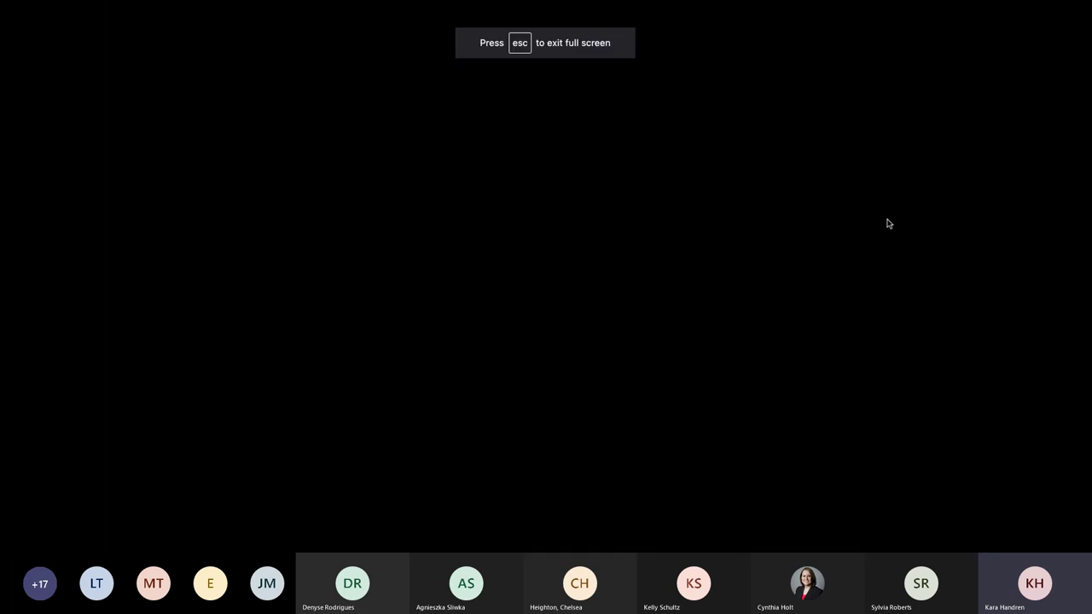